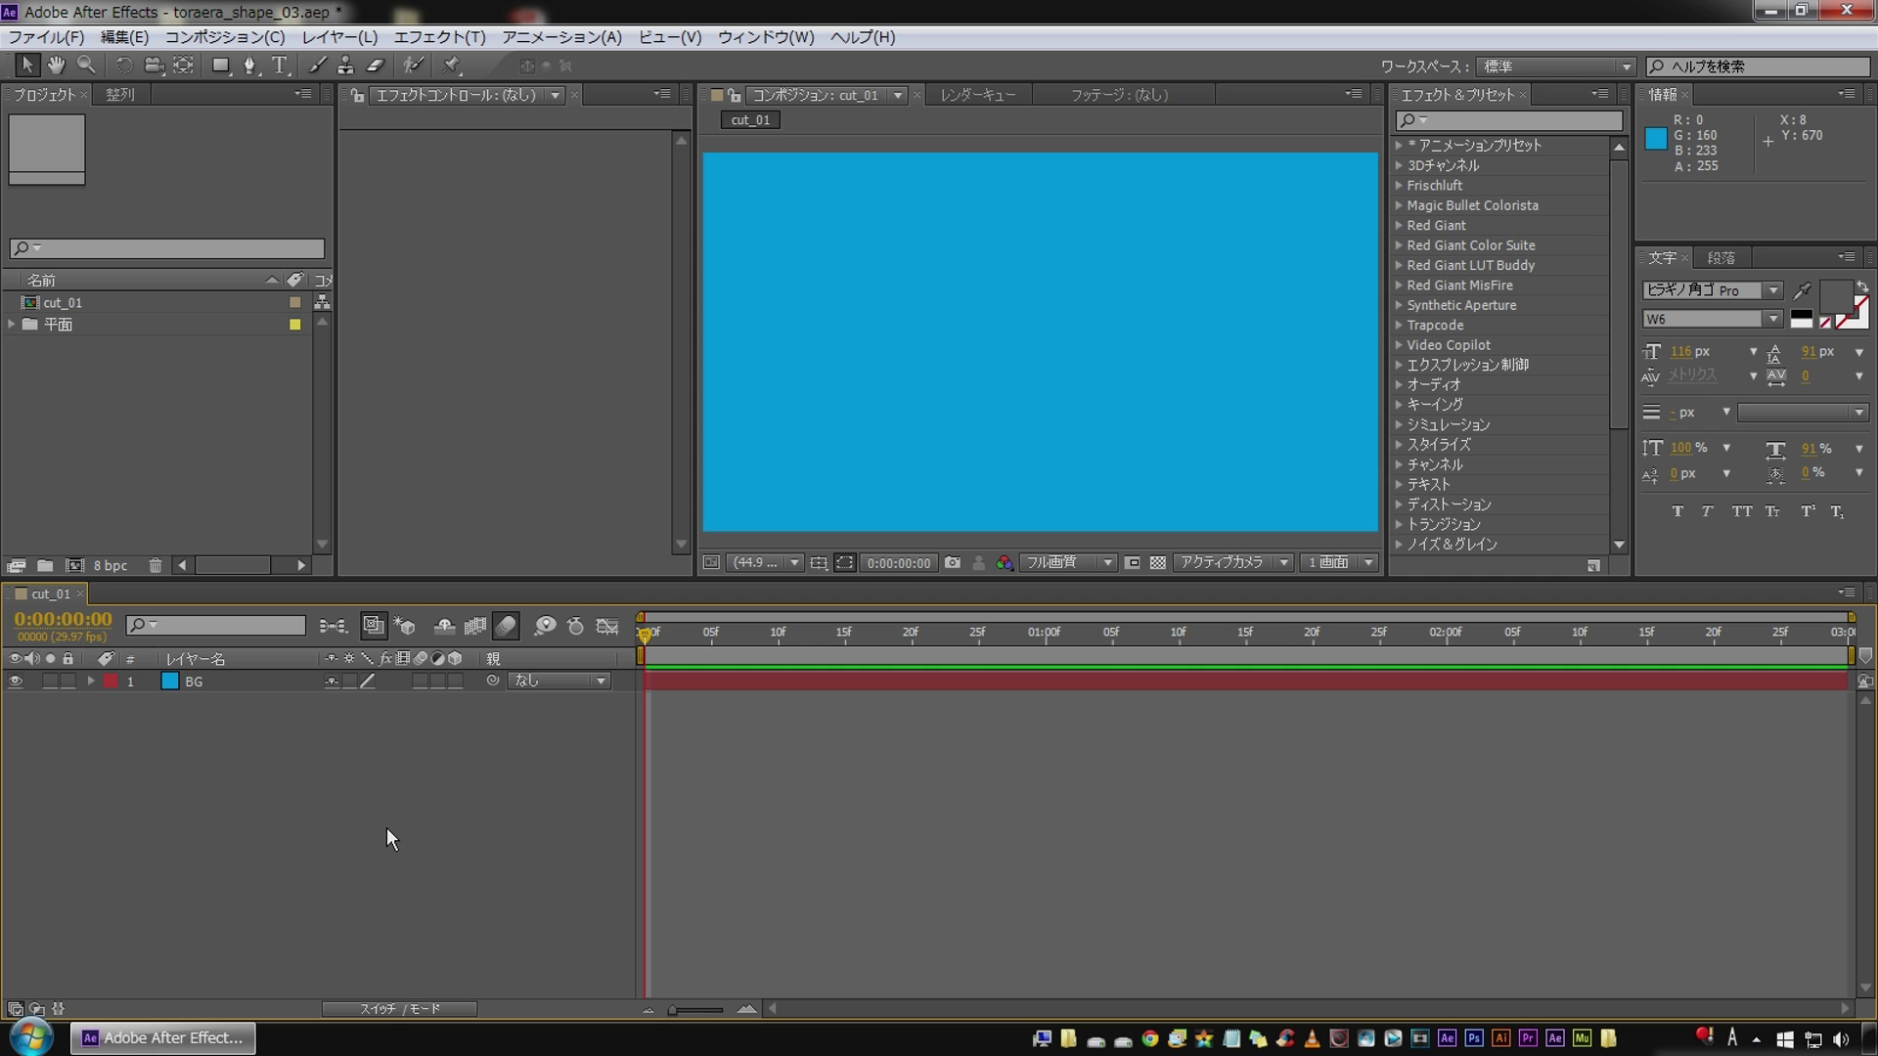
Step: Type TORAERA as a new text layer and centre it horizontally and vertically in the composition
click(280, 65)
click(873, 372)
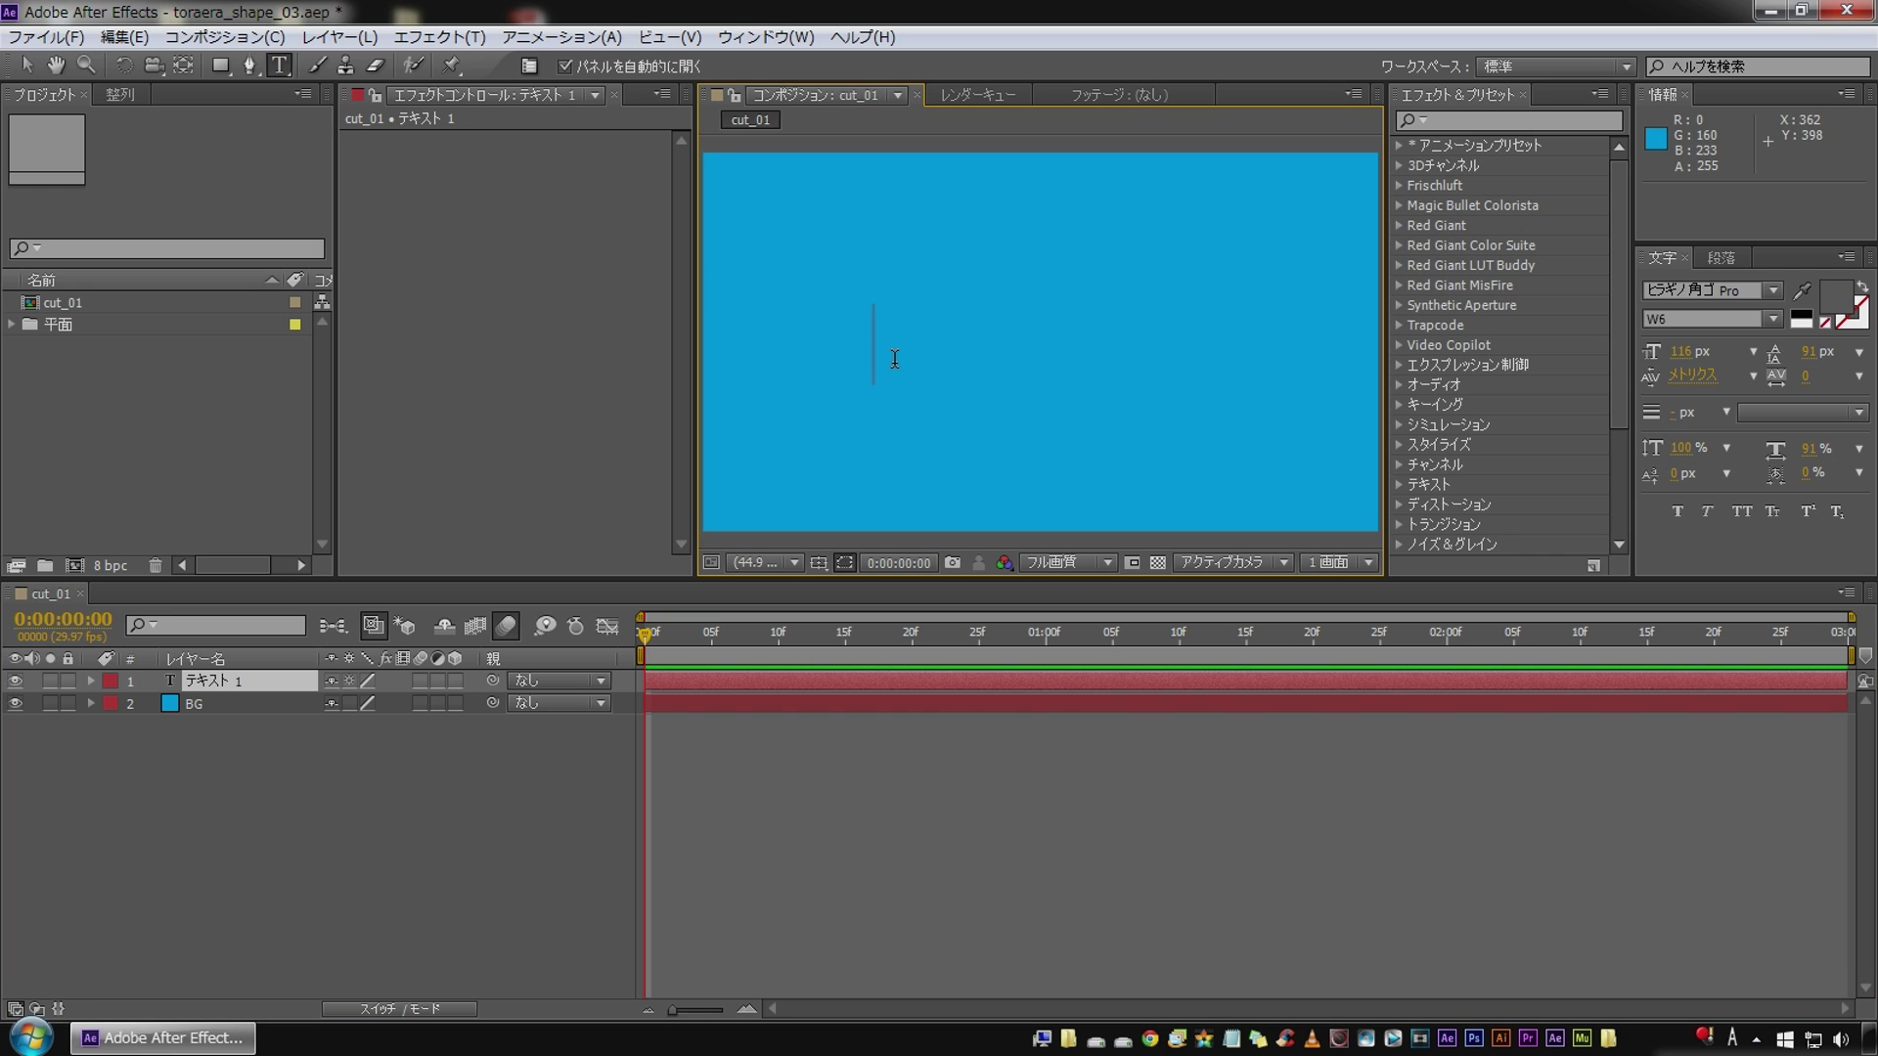
text(TORAERA)
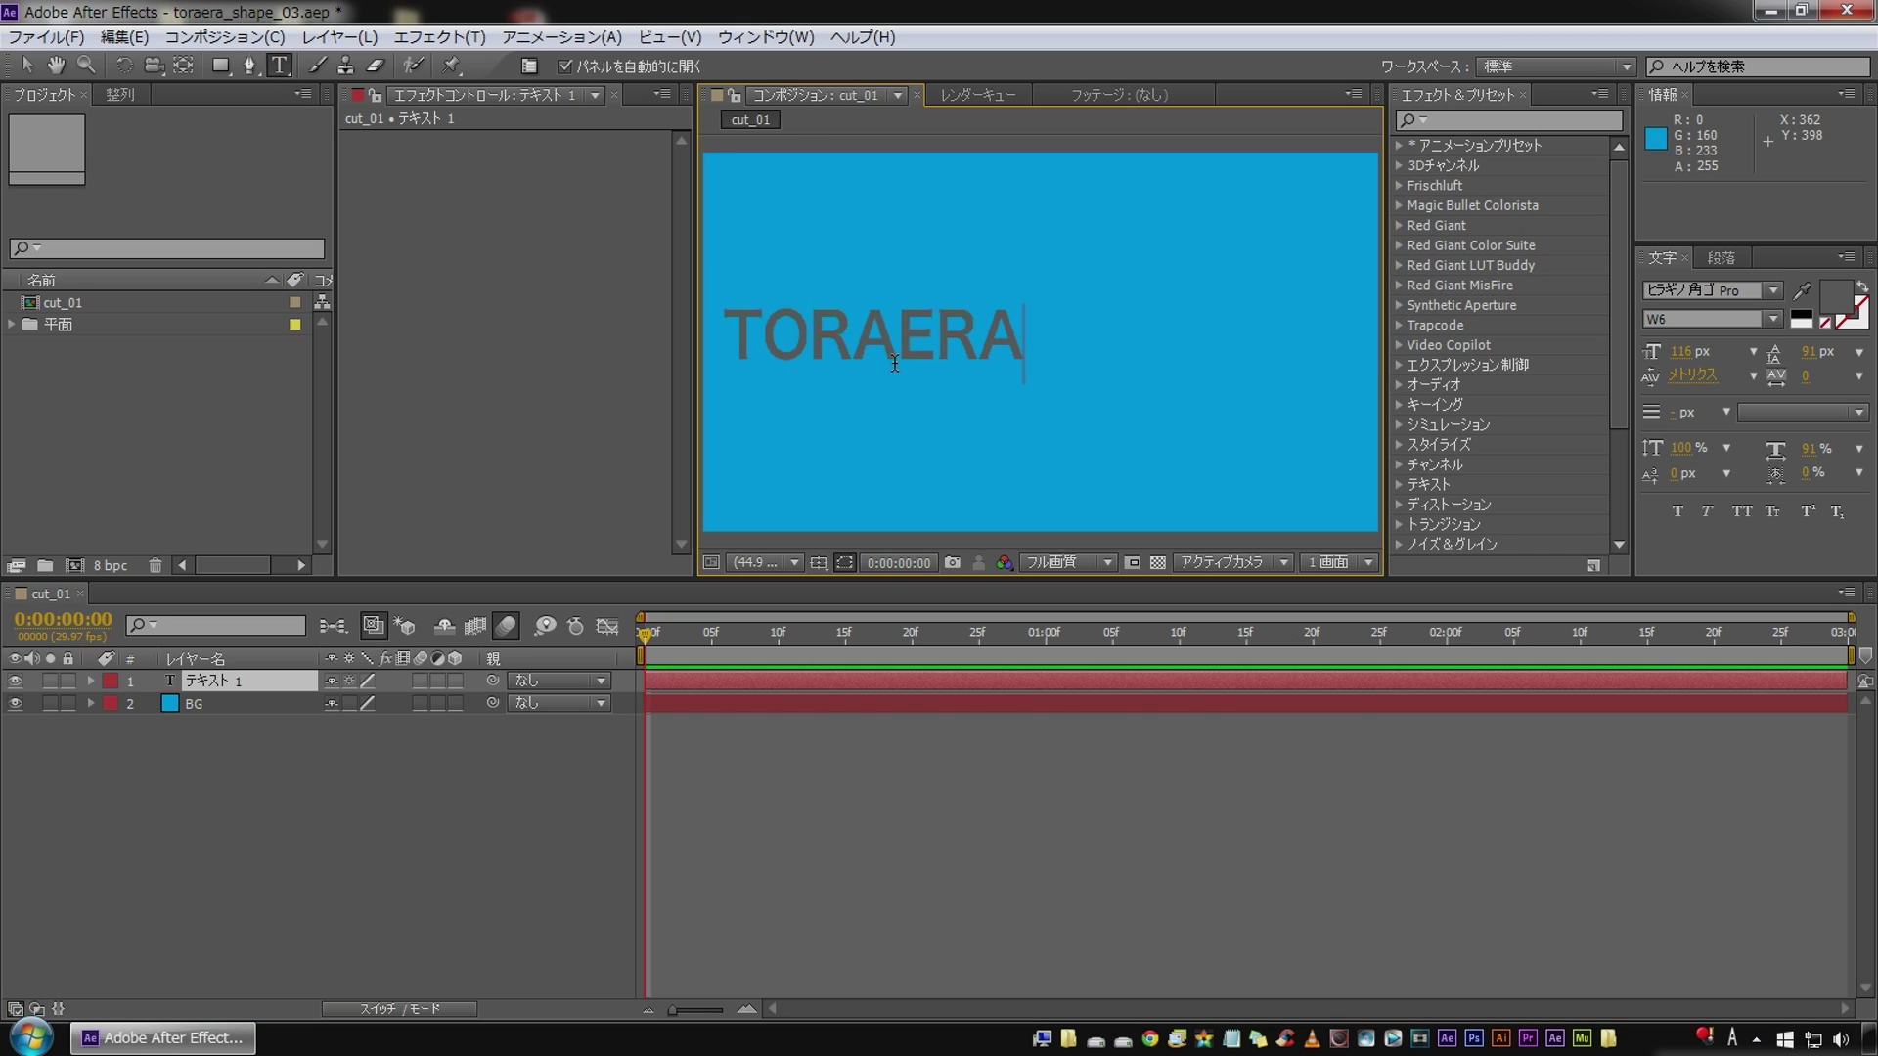
click(276, 684)
click(117, 94)
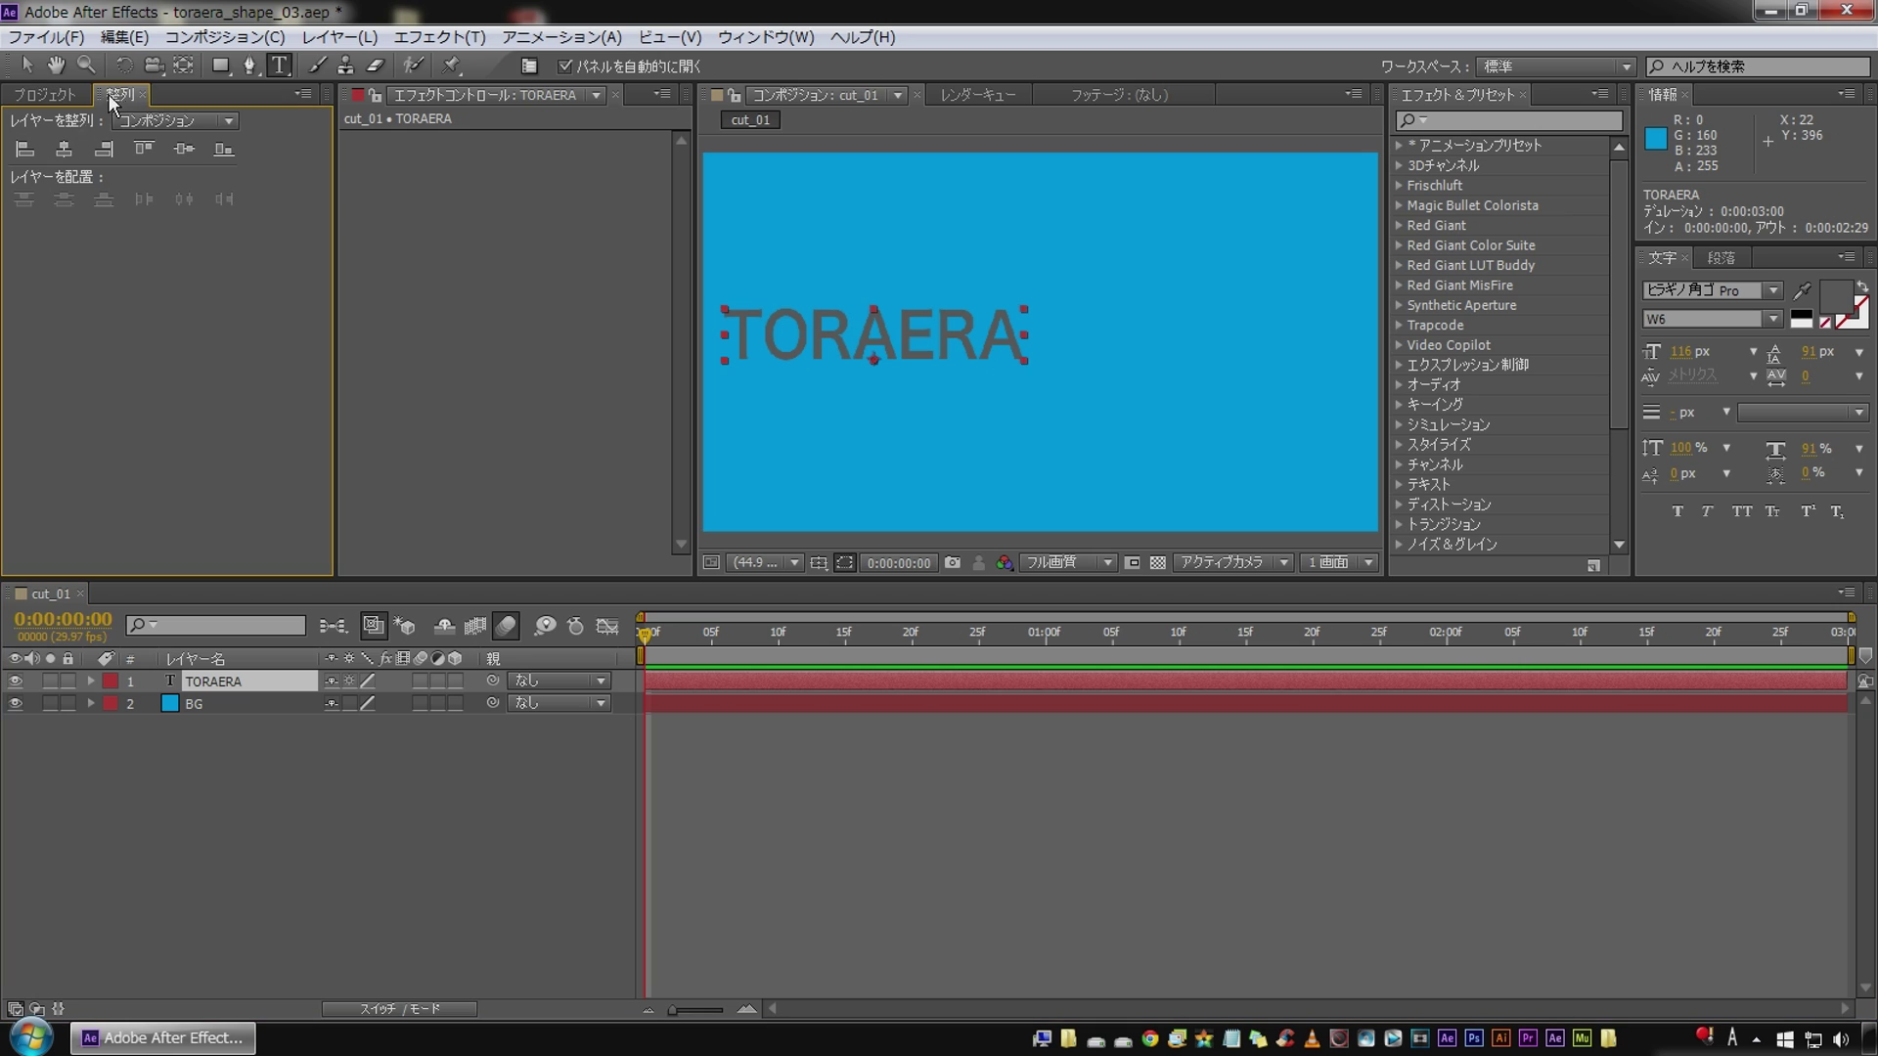
click(64, 148)
click(186, 148)
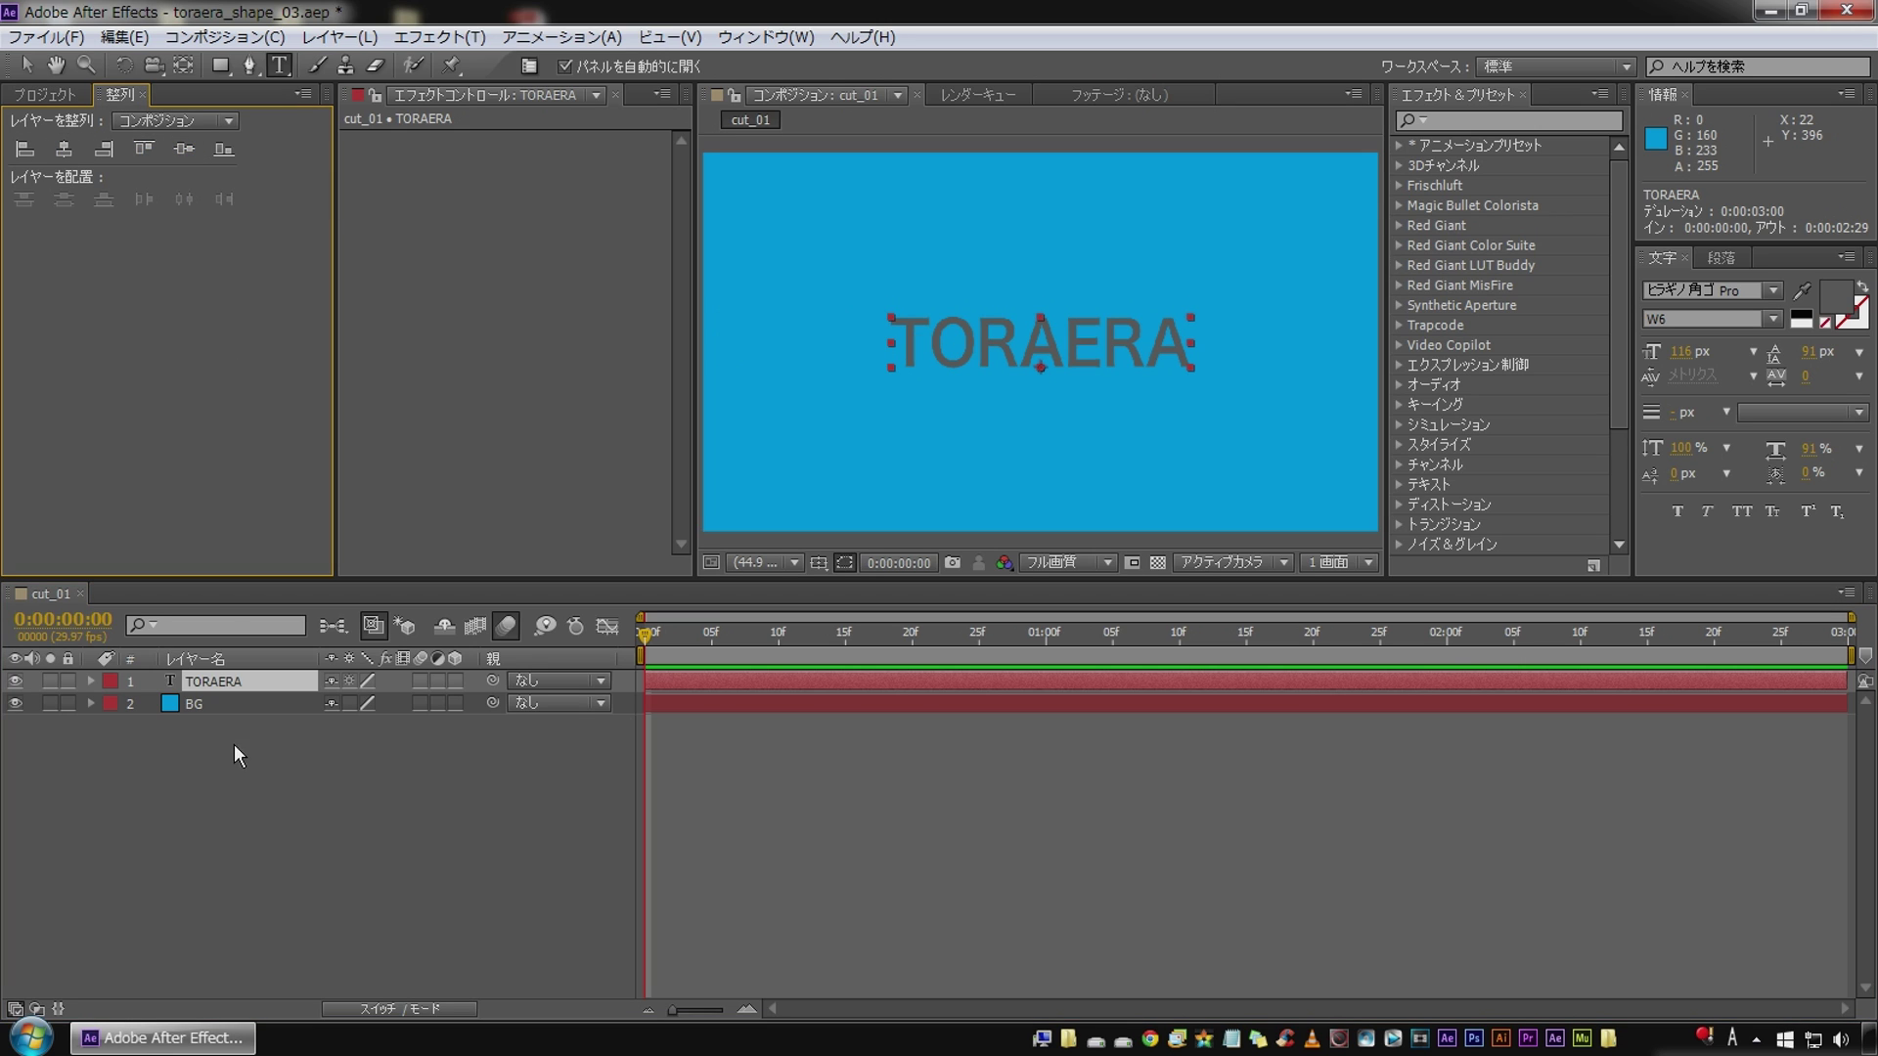
Step: Tighten the kerning between several letter pairs in TORAERA
double_click(217, 684)
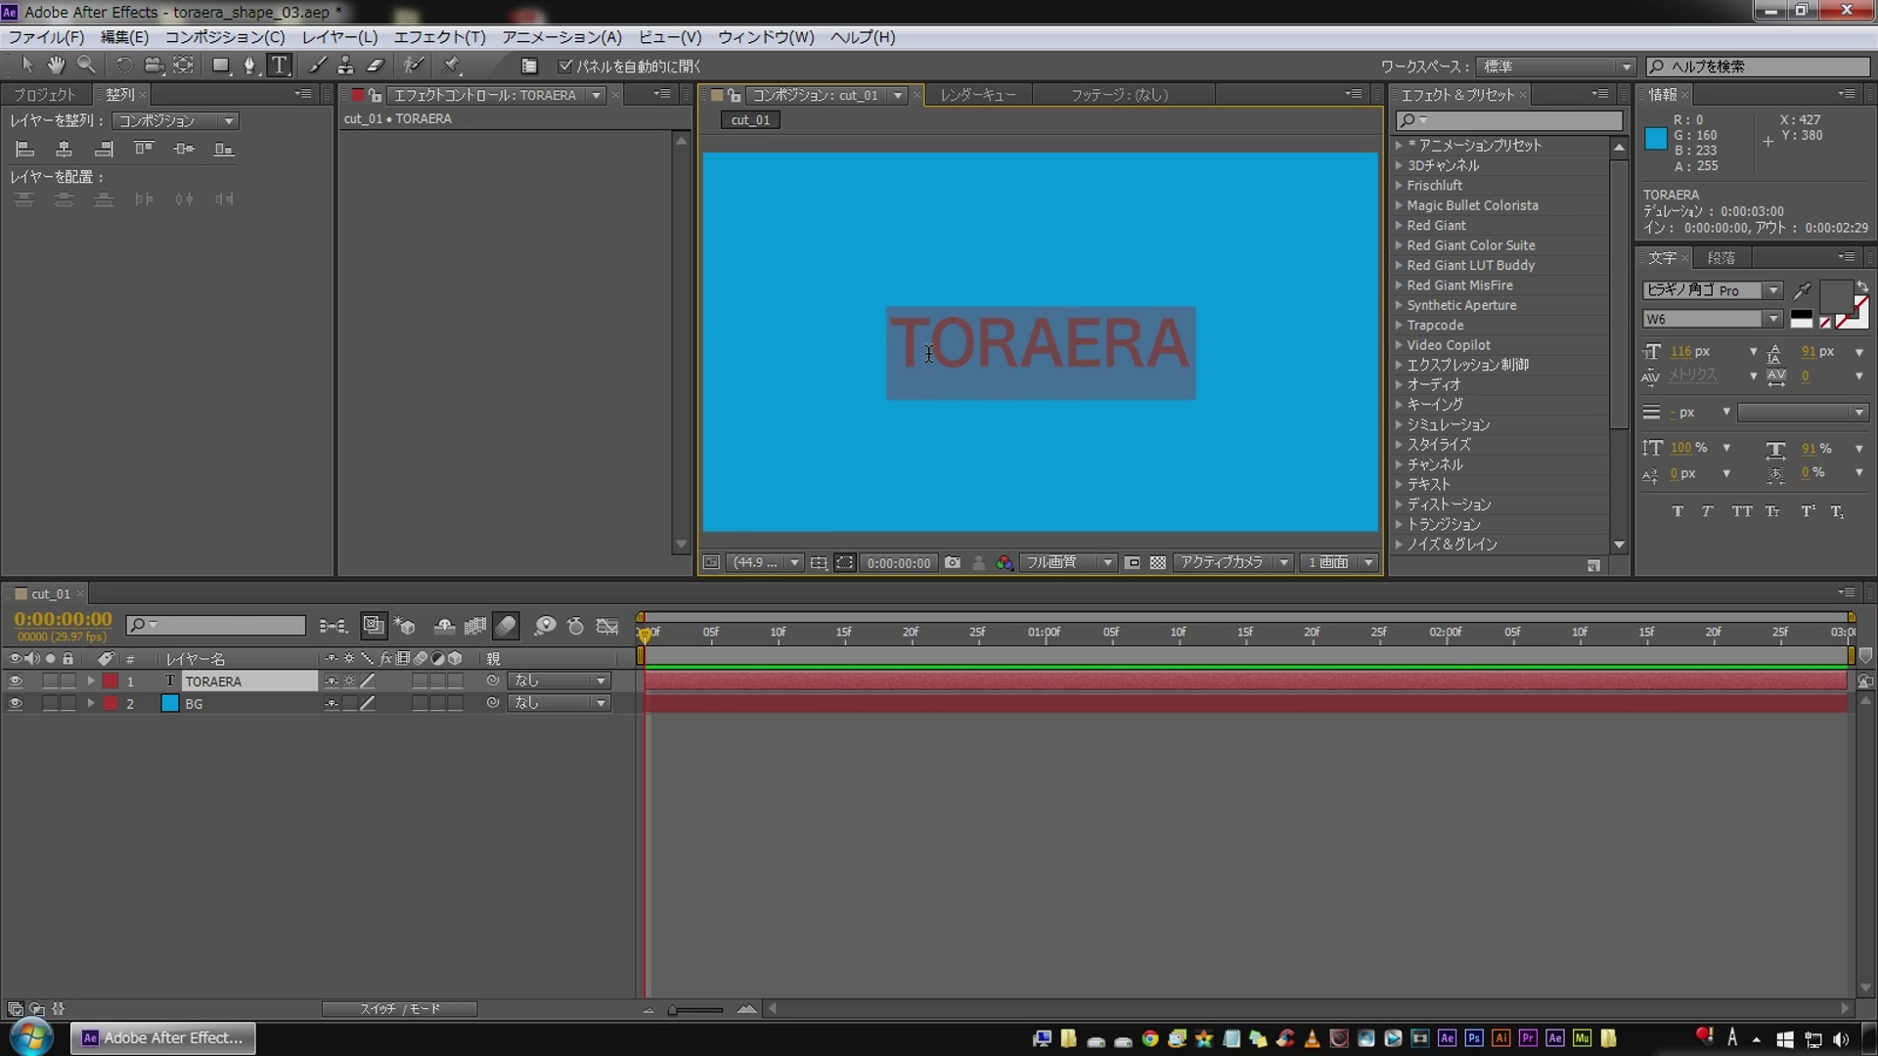
click(929, 364)
key(Right)
key(alt+Left)
key(alt+Left)
key(alt+Left)
key(alt+Right)
key(Right)
key(Right)
key(Right)
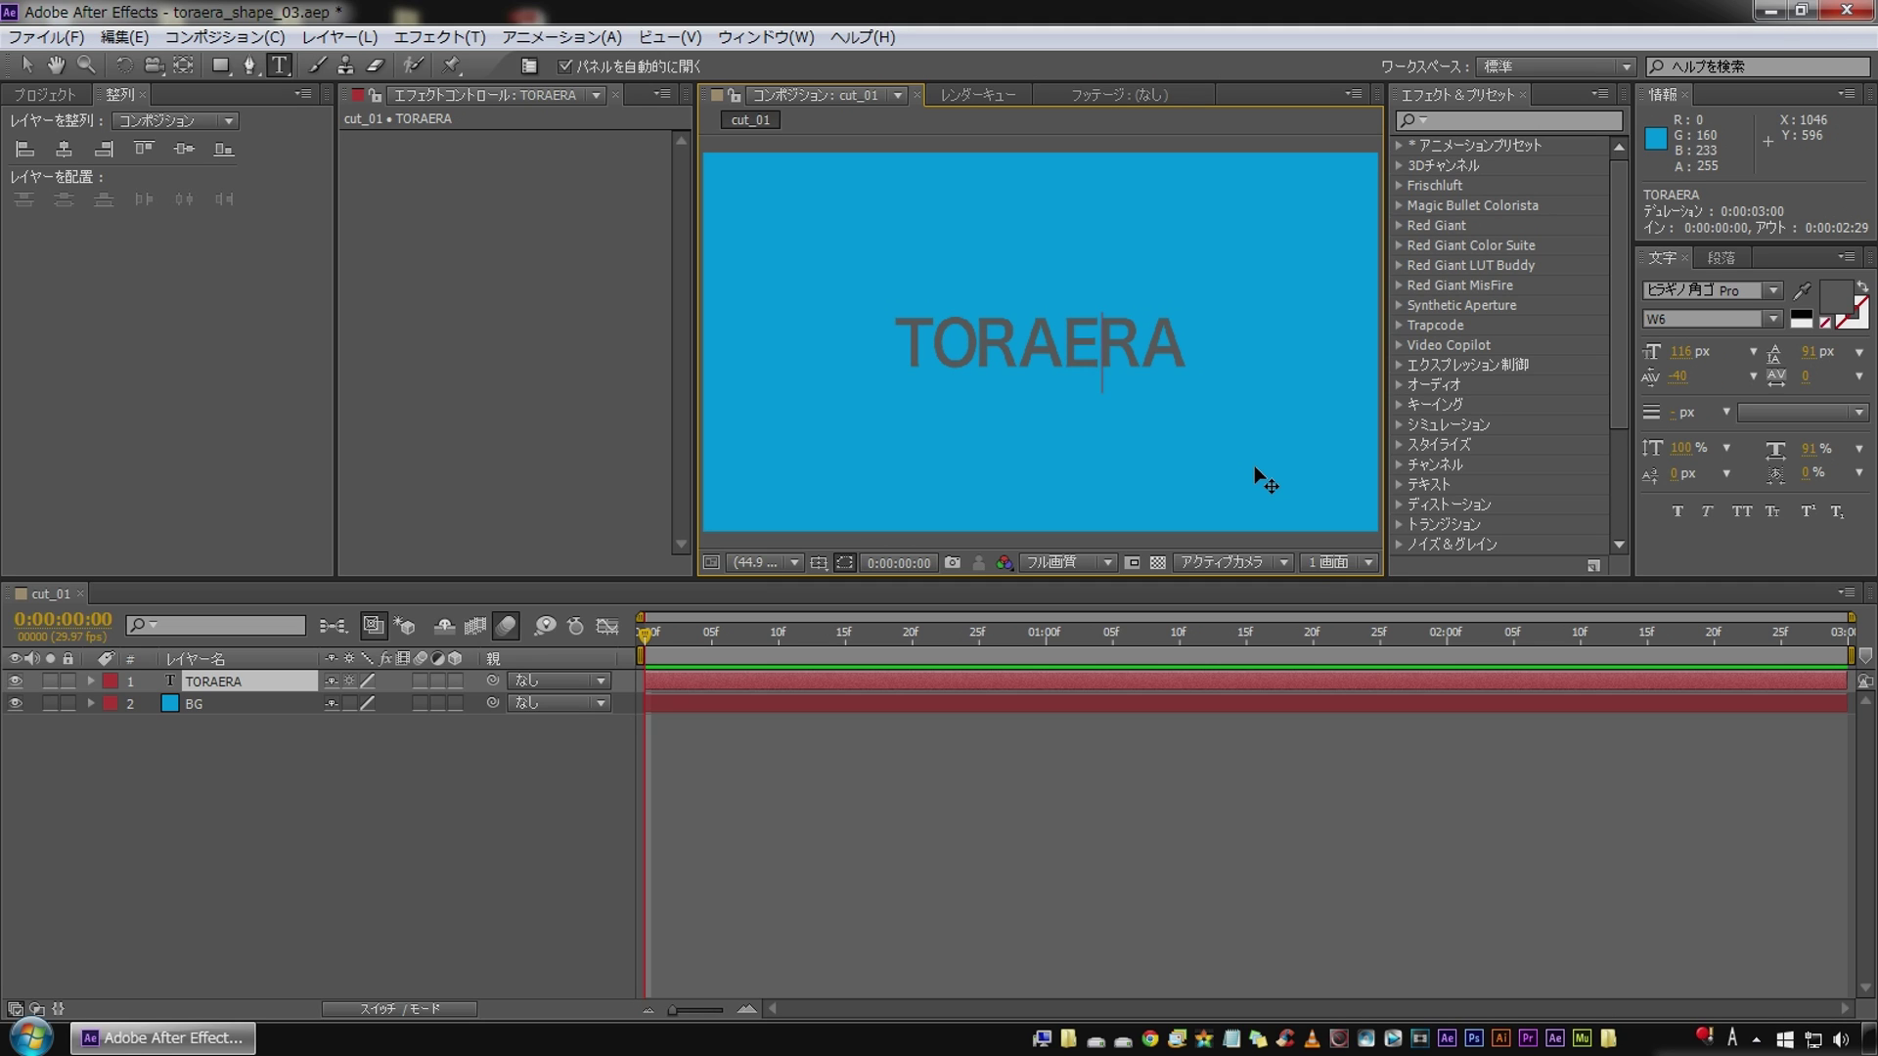
key(Left)
key(Left)
key(Left)
Step: Re-centre TORAERA horizontally and deselect all layers
click(216, 681)
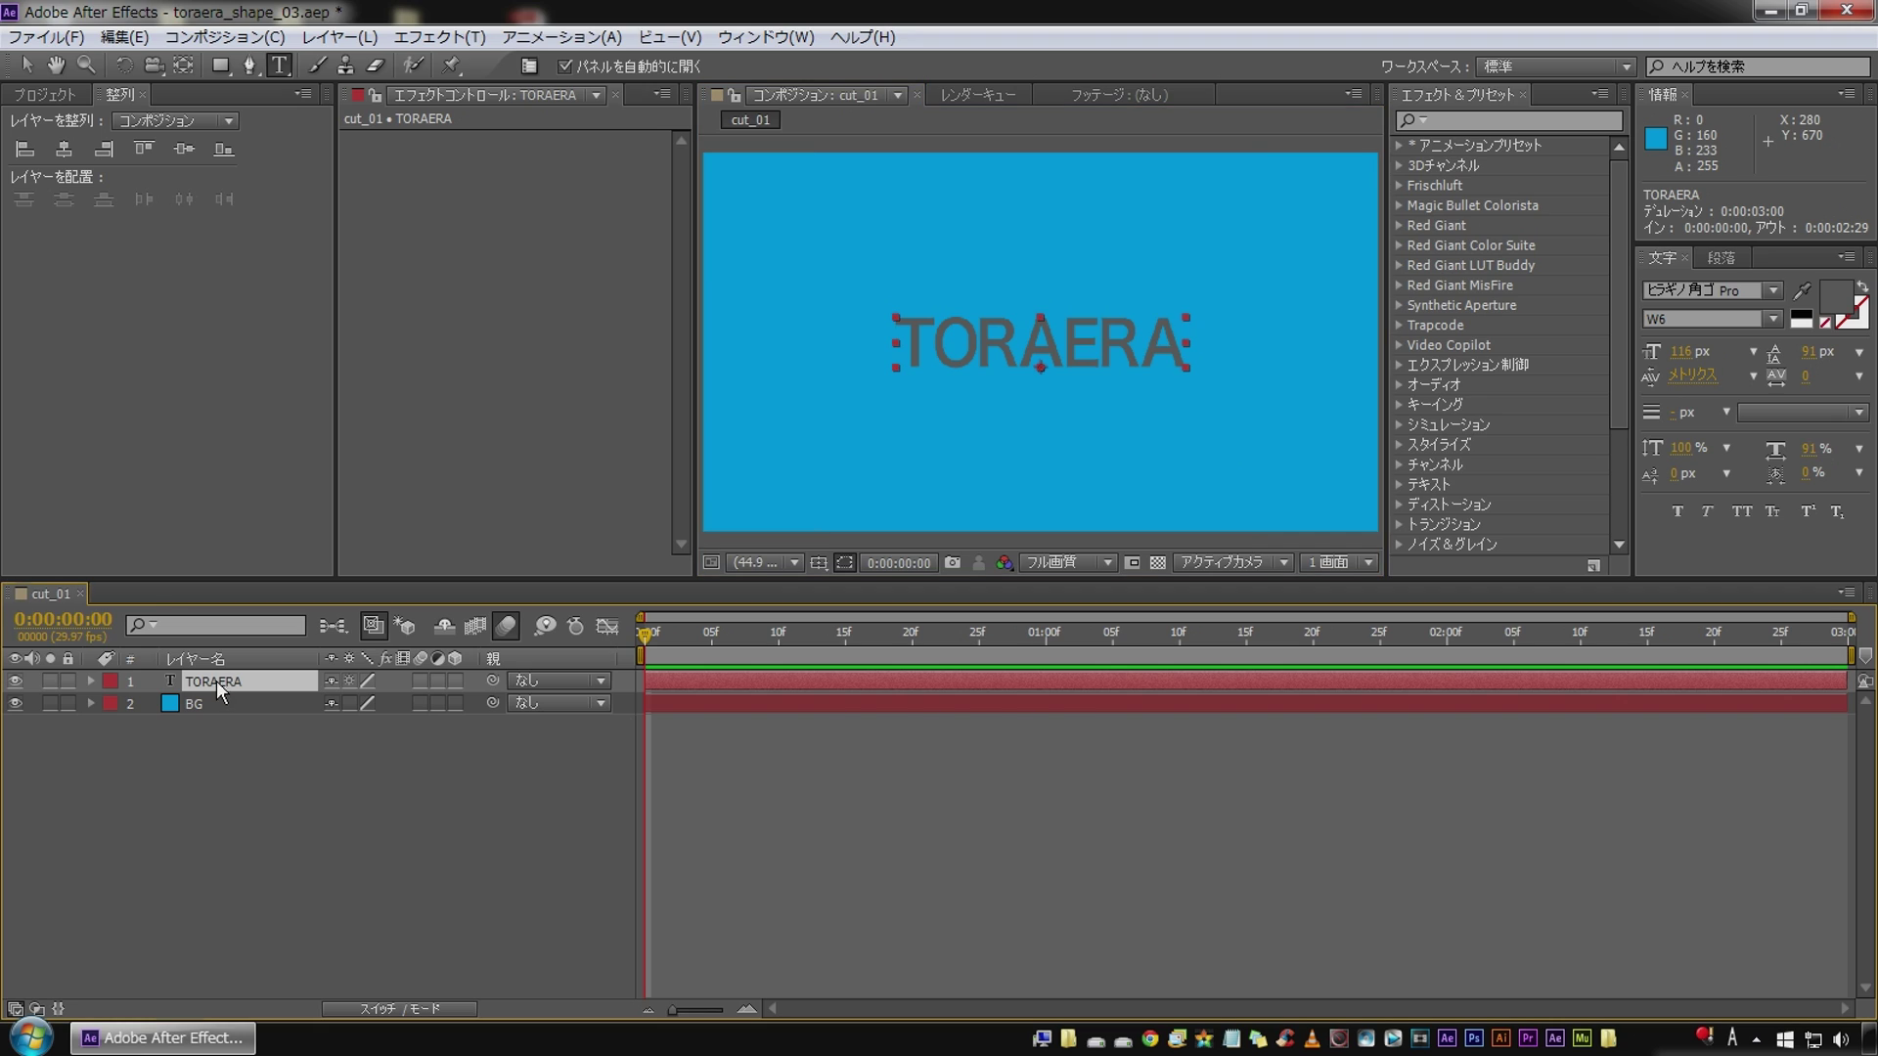
click(65, 148)
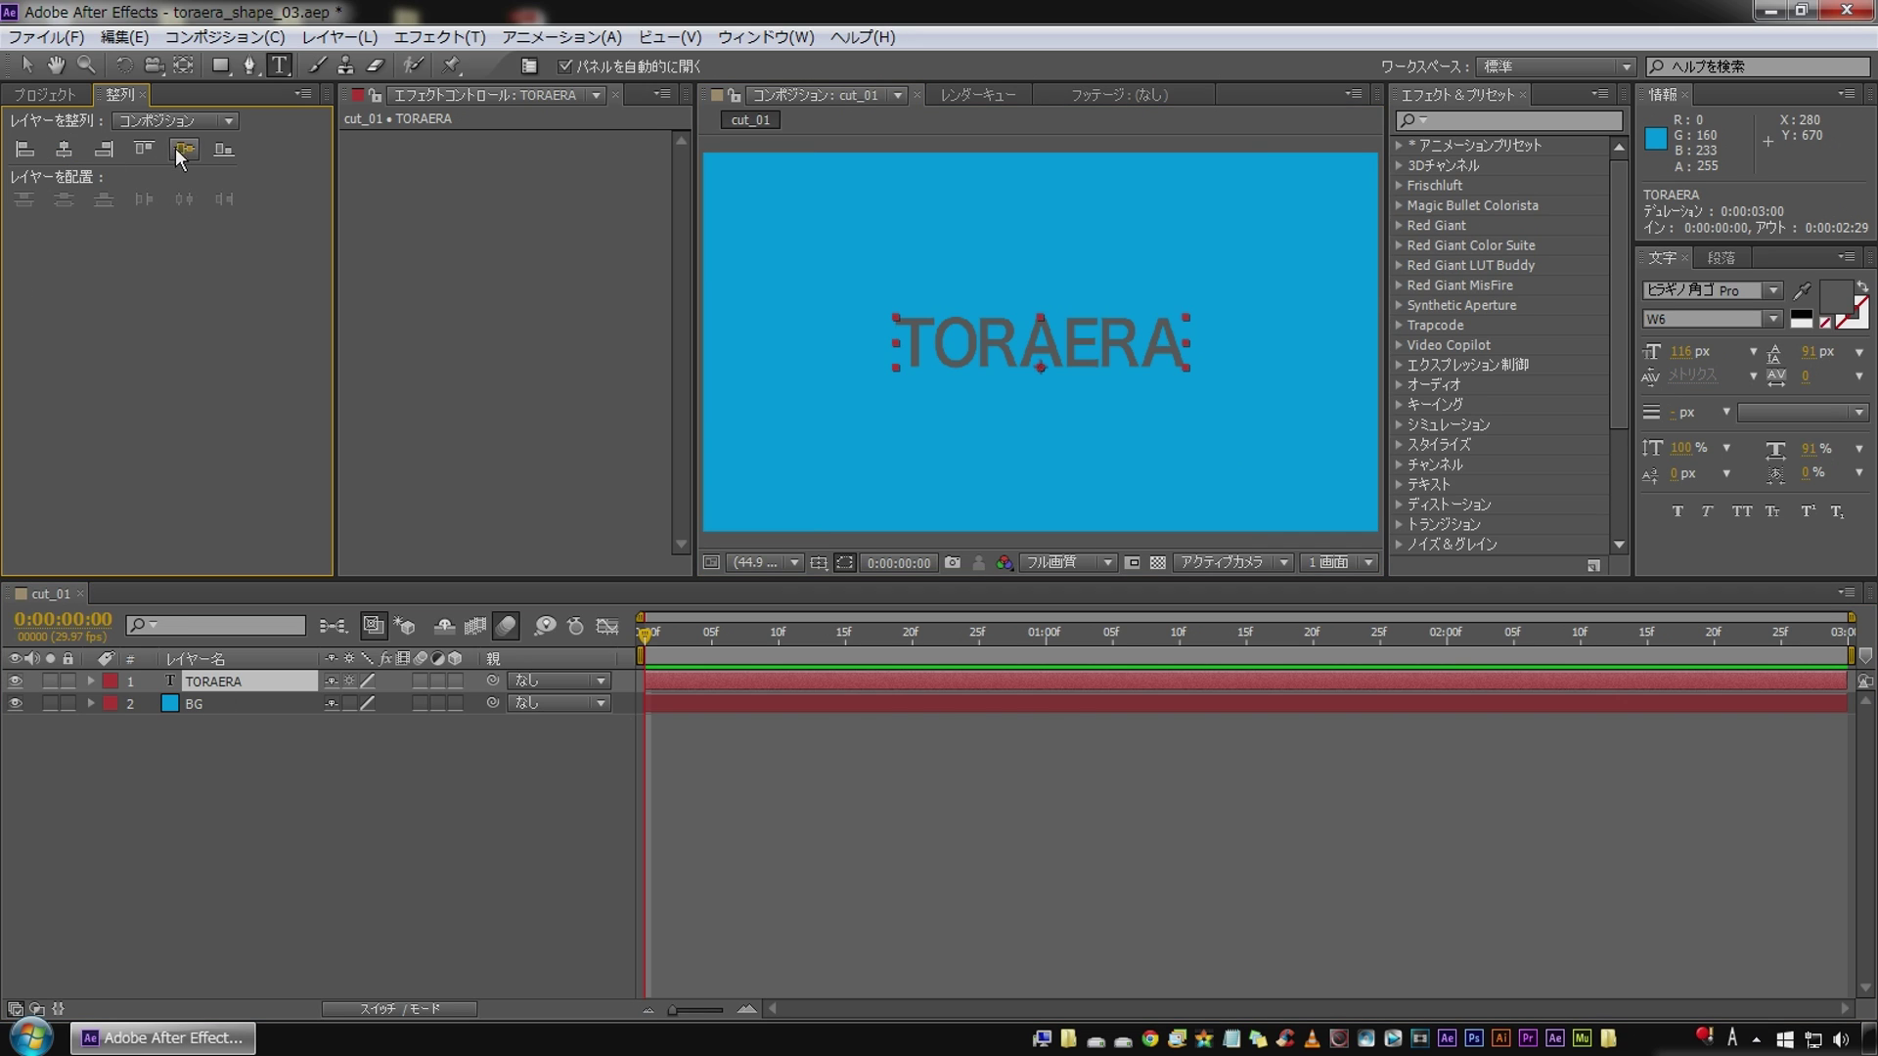
click(299, 813)
key(ctrl+Down)
key(ctrl+Down)
click(190, 782)
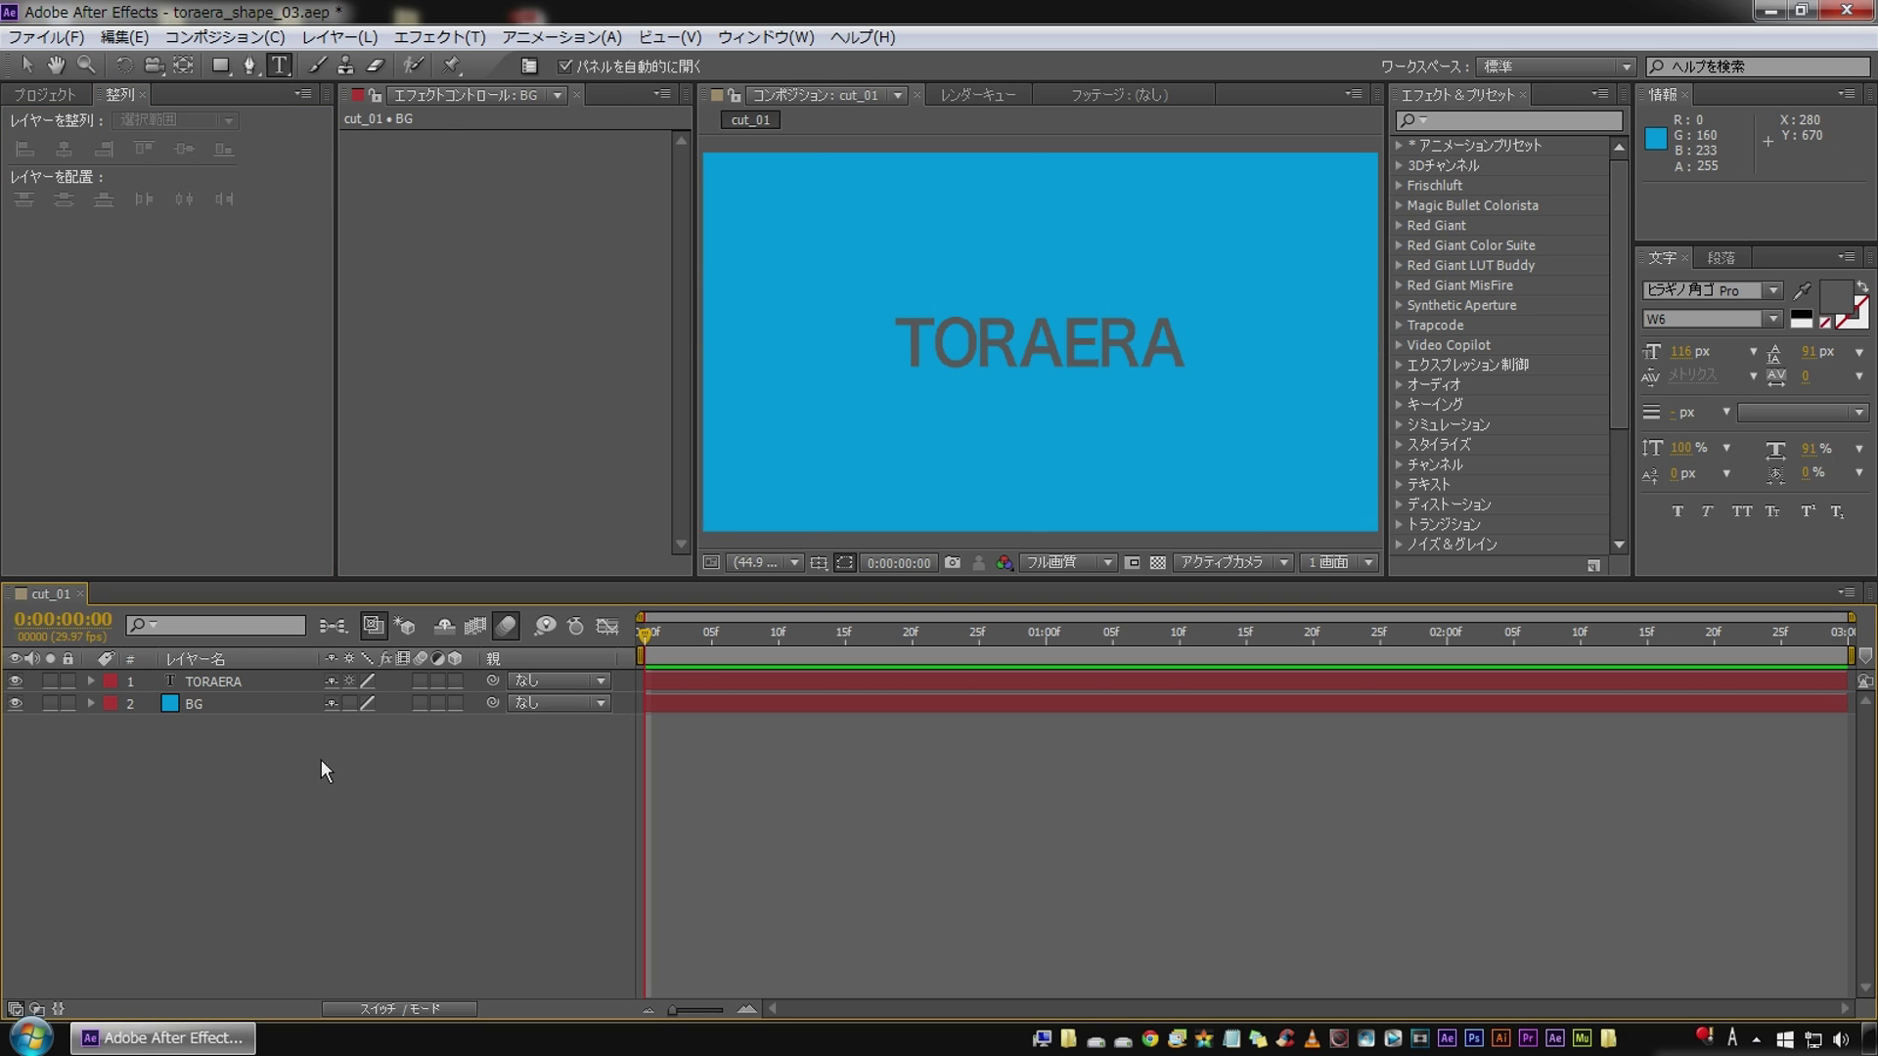
Step: Draw a horizontal Pen line across TORAERA and move its shape layer below the text
click(250, 65)
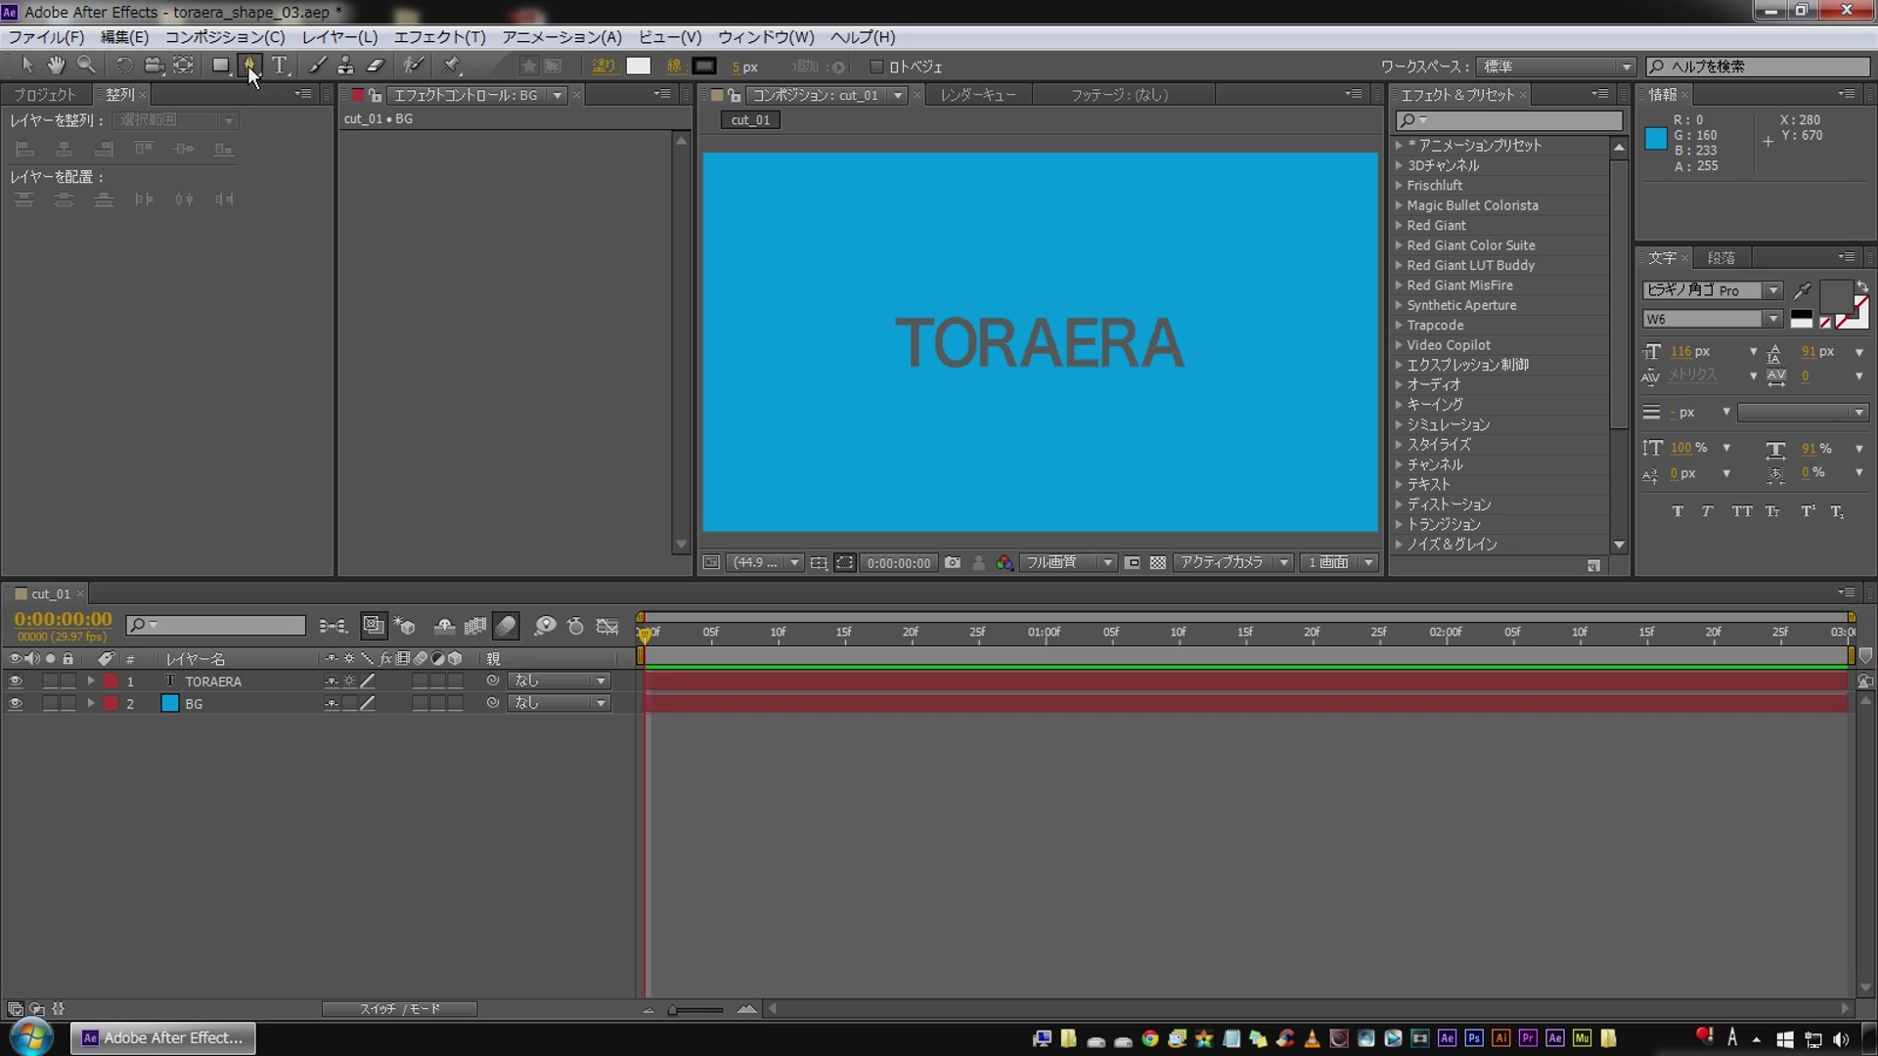
click(882, 347)
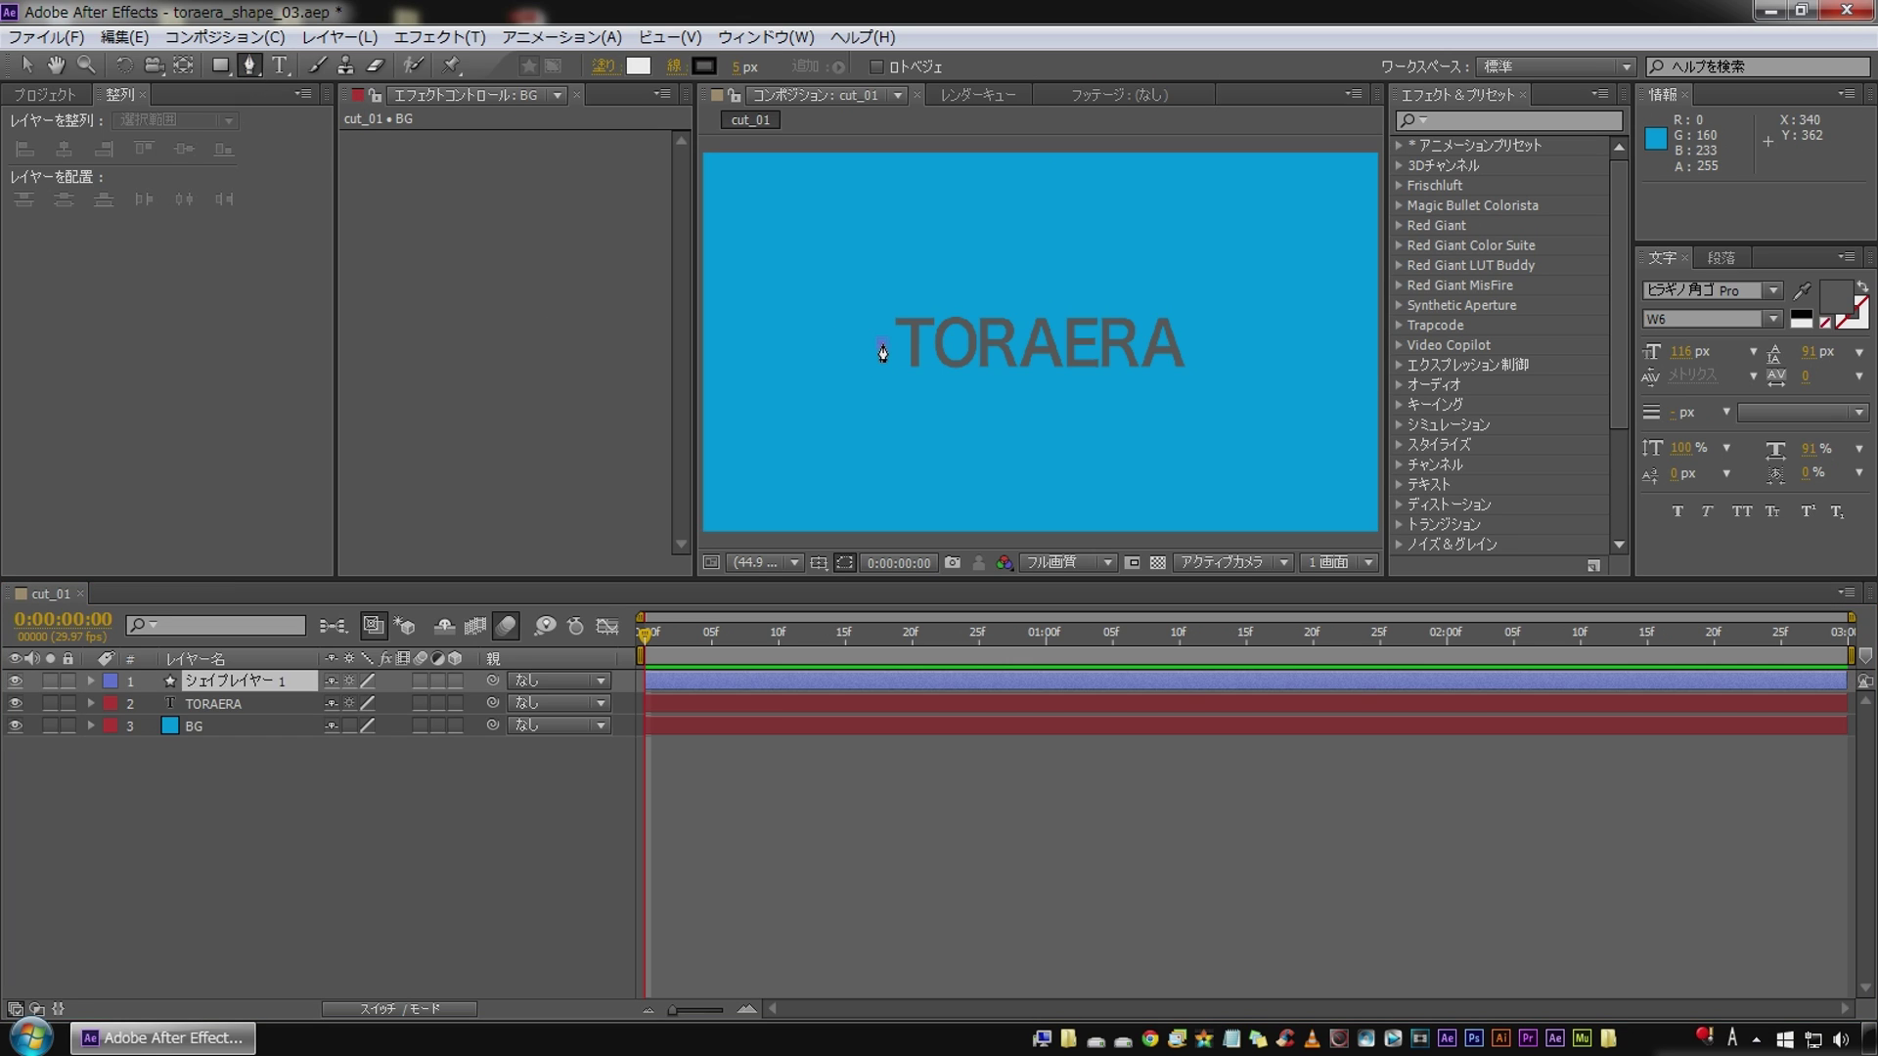
click(1205, 344)
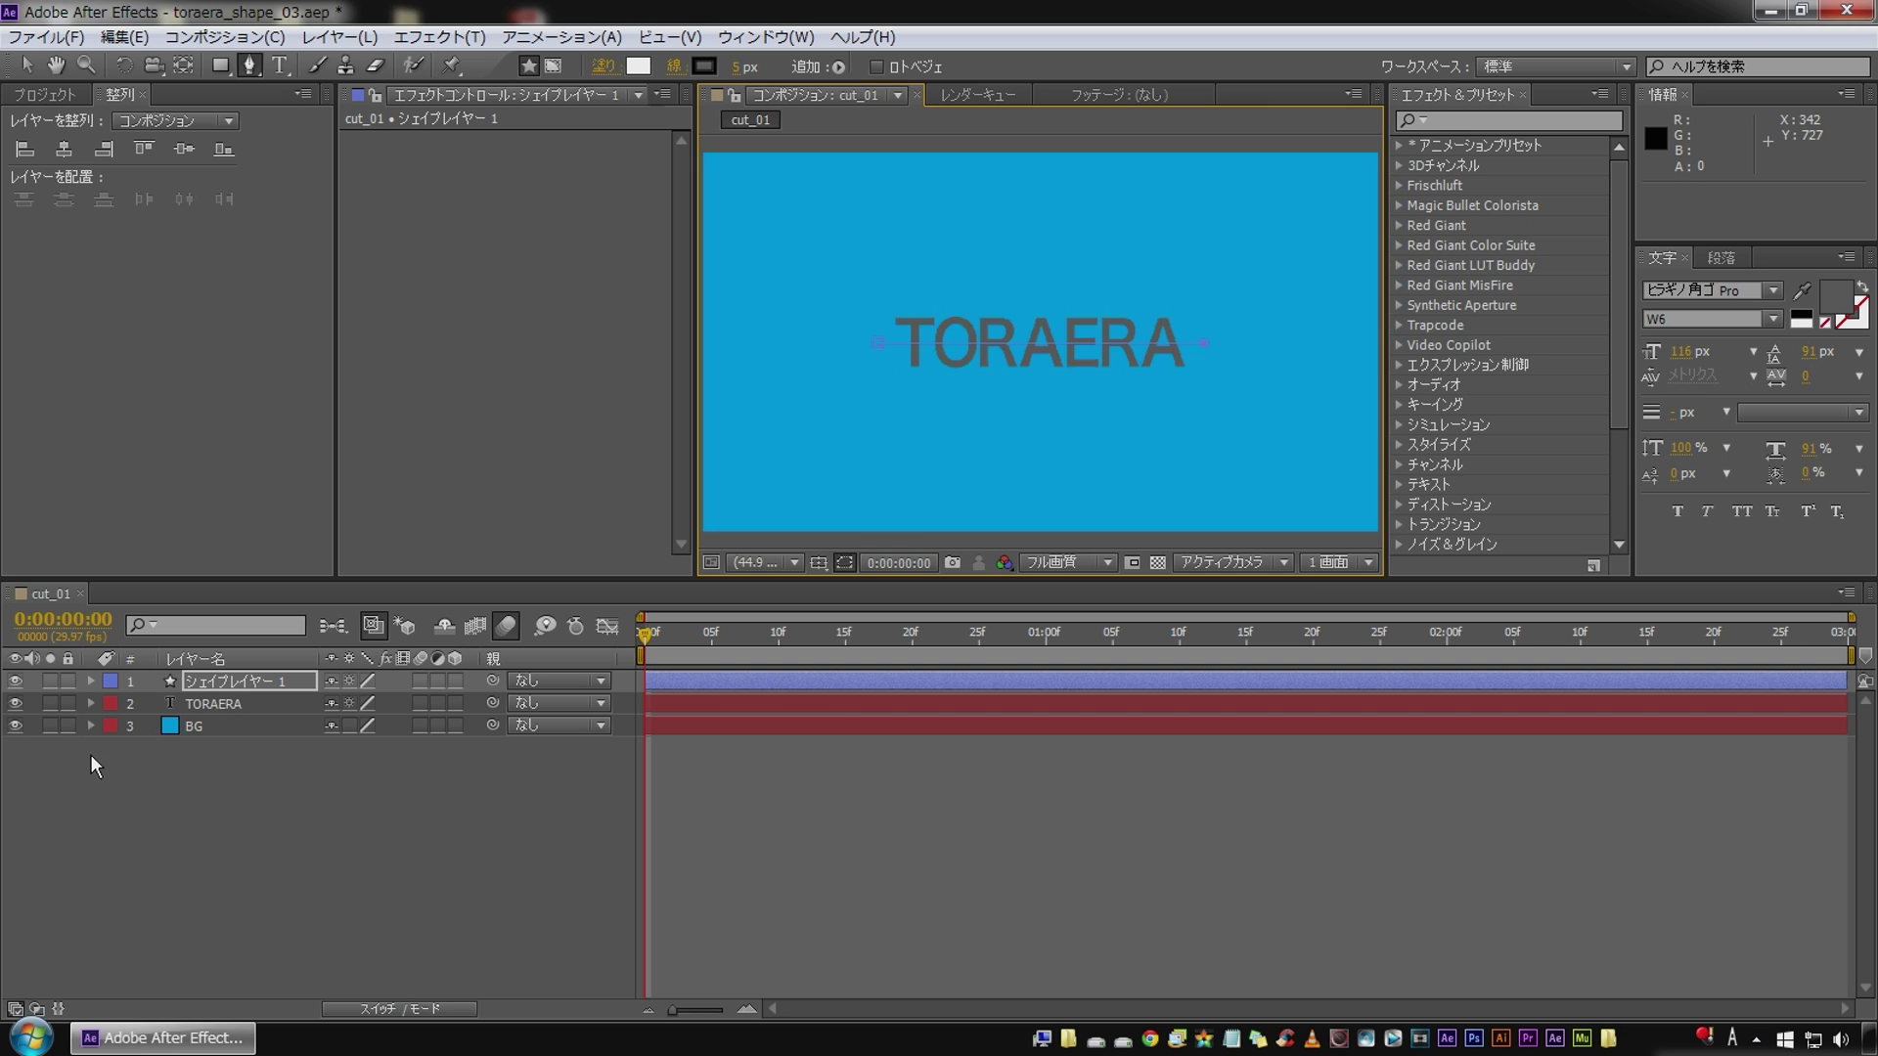
click(230, 685)
drag(231, 685, 204, 713)
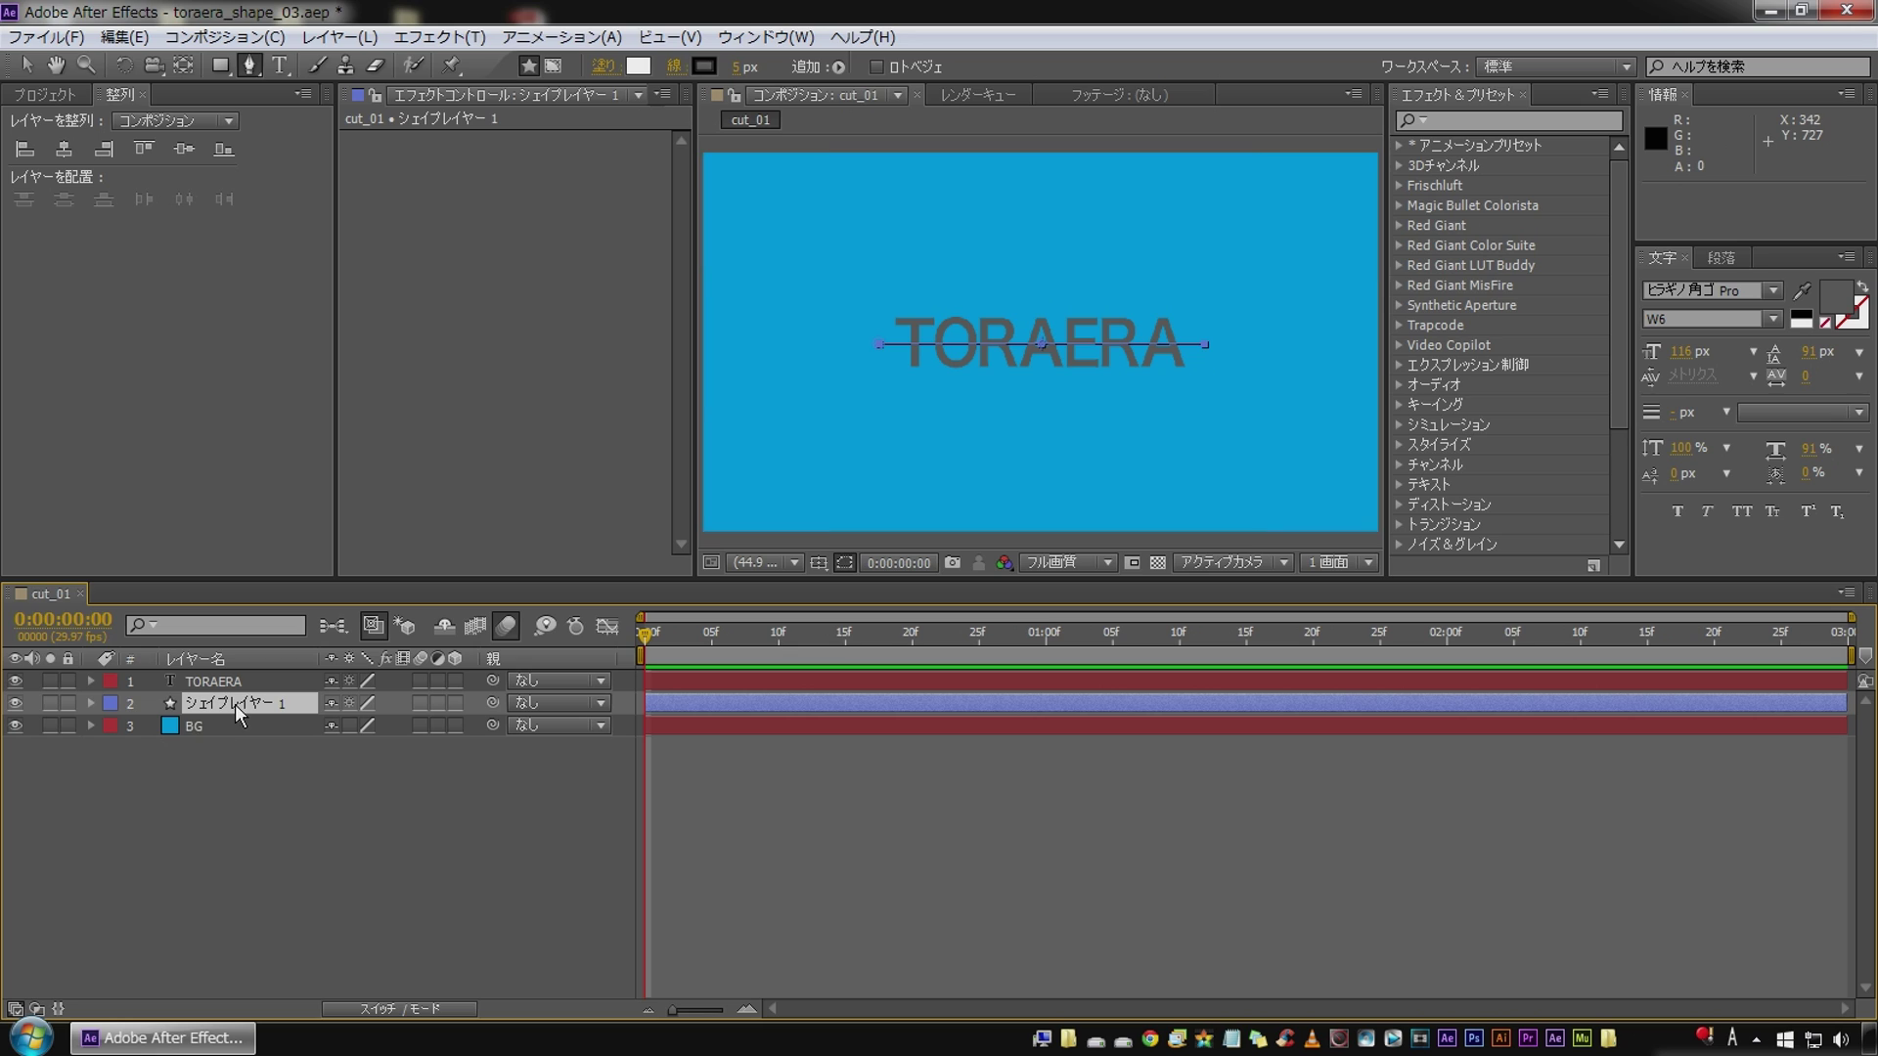
Step: Expand Contents > Shape 1 > Stroke 1 and bring up the stroke colour picker
click(90, 702)
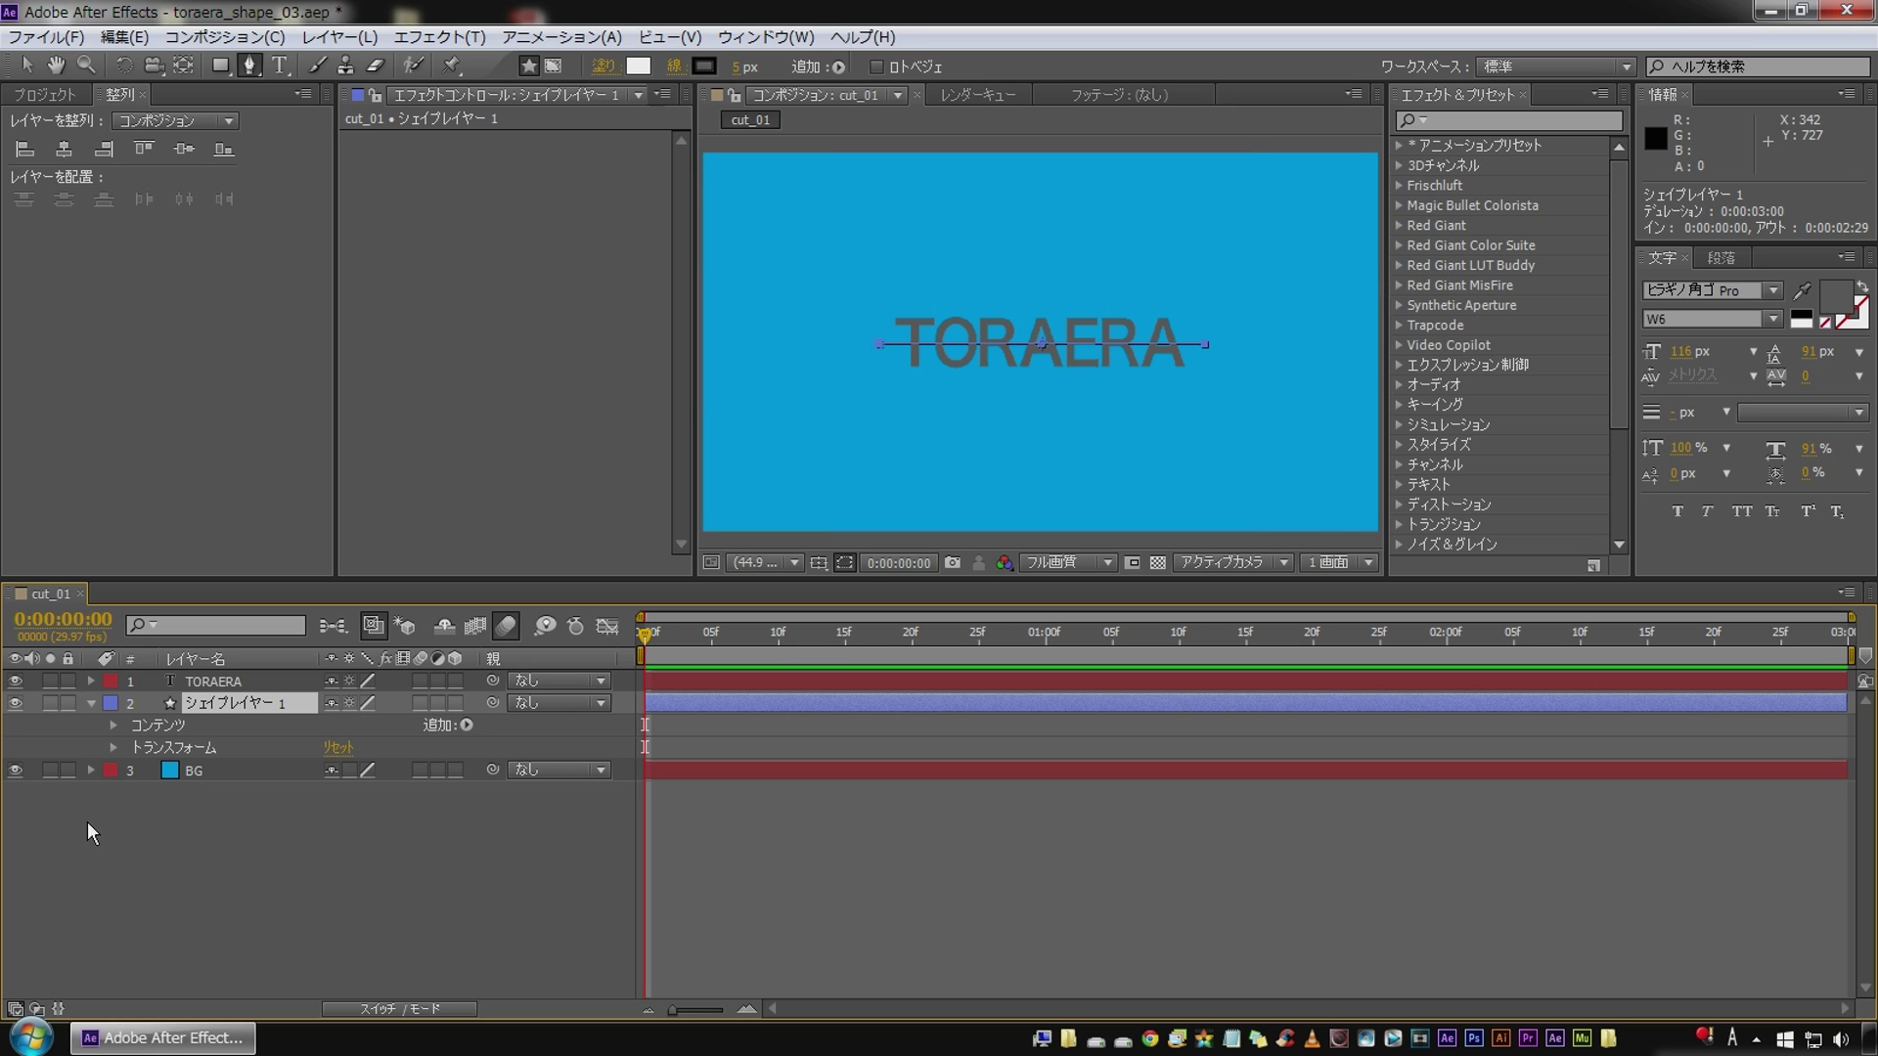
click(135, 727)
click(112, 725)
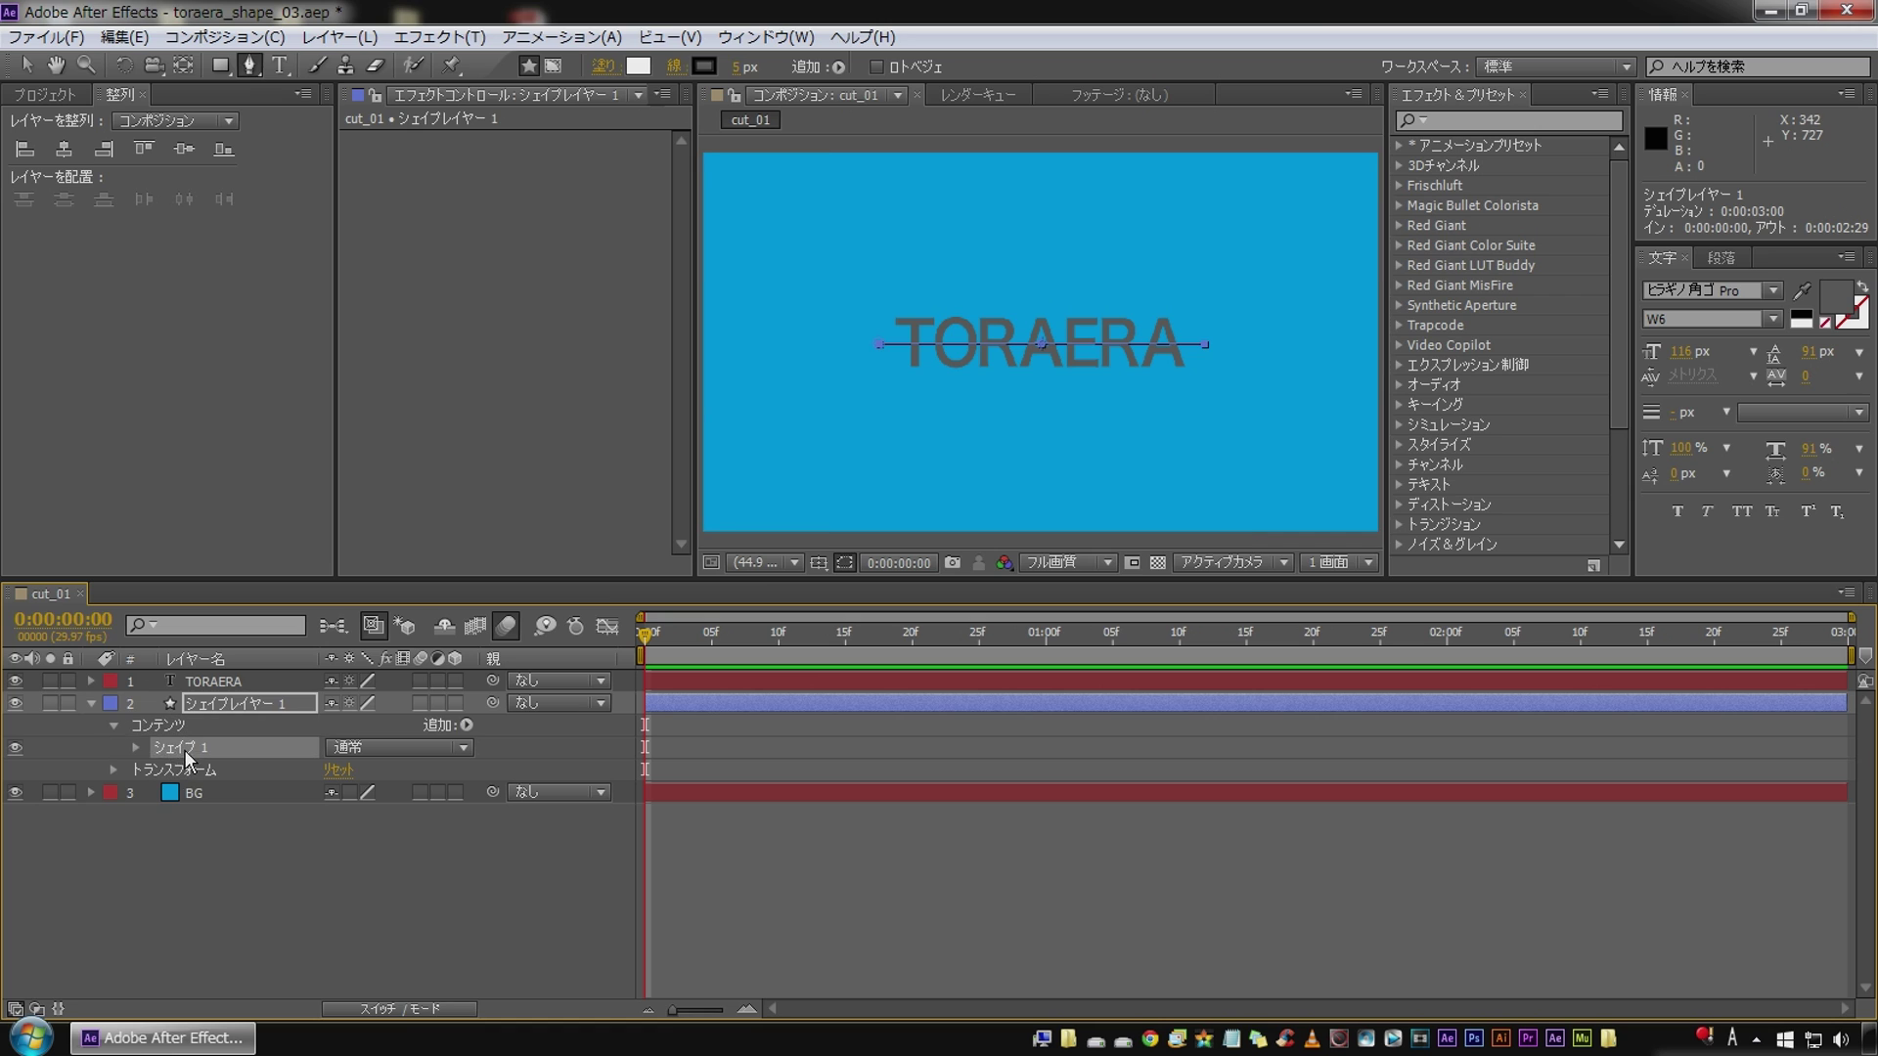
click(128, 747)
click(137, 749)
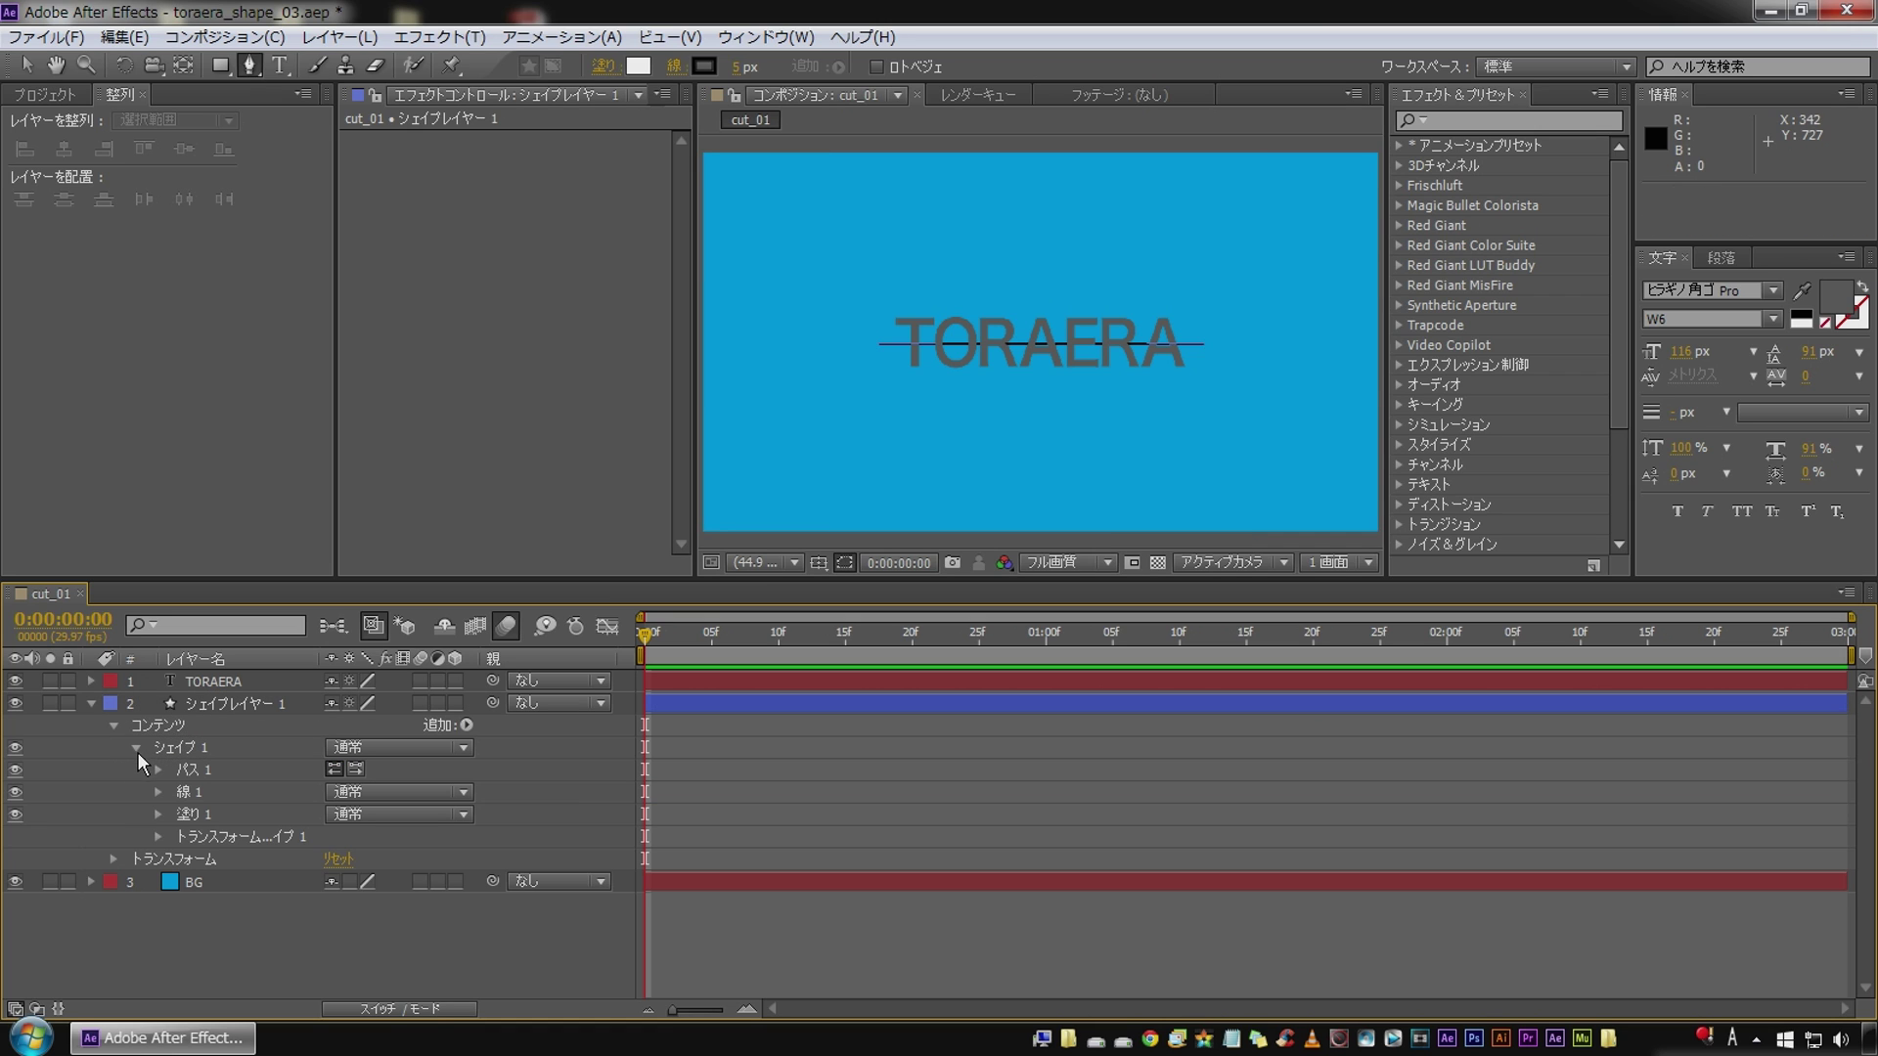
click(186, 793)
click(157, 792)
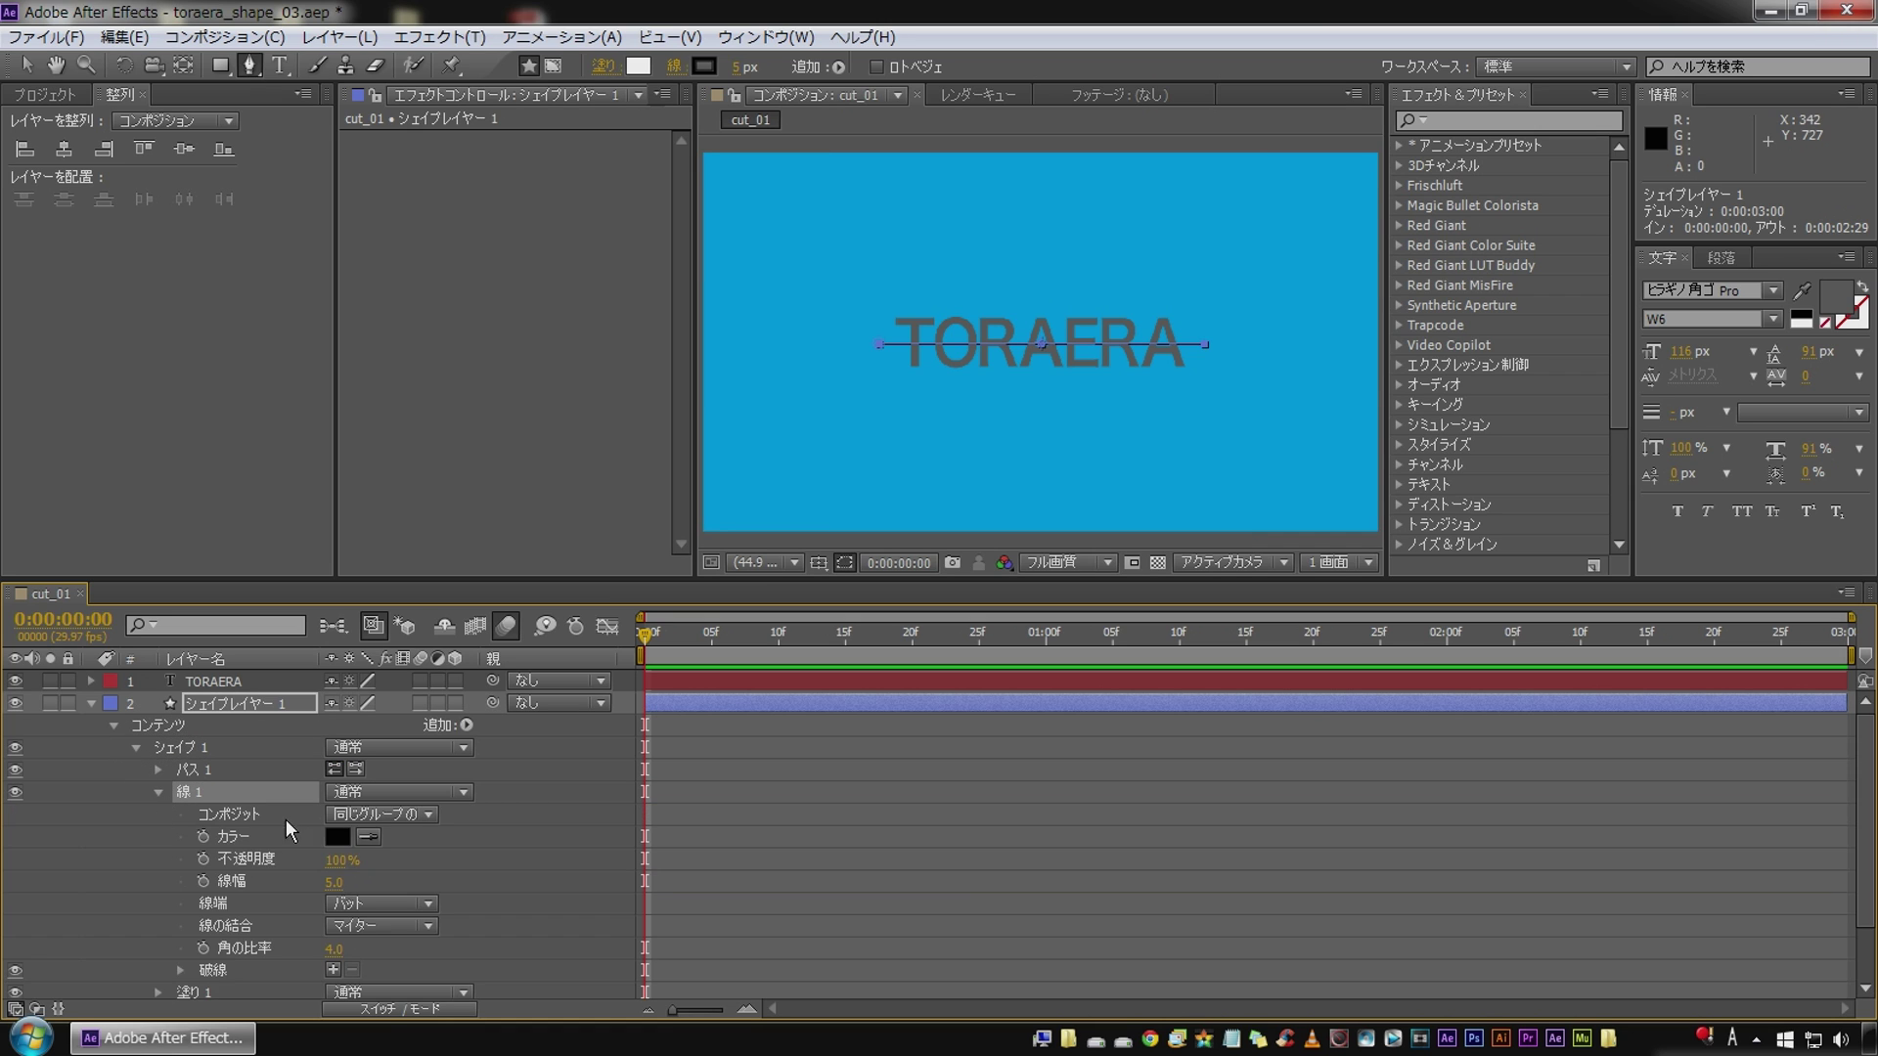
click(336, 837)
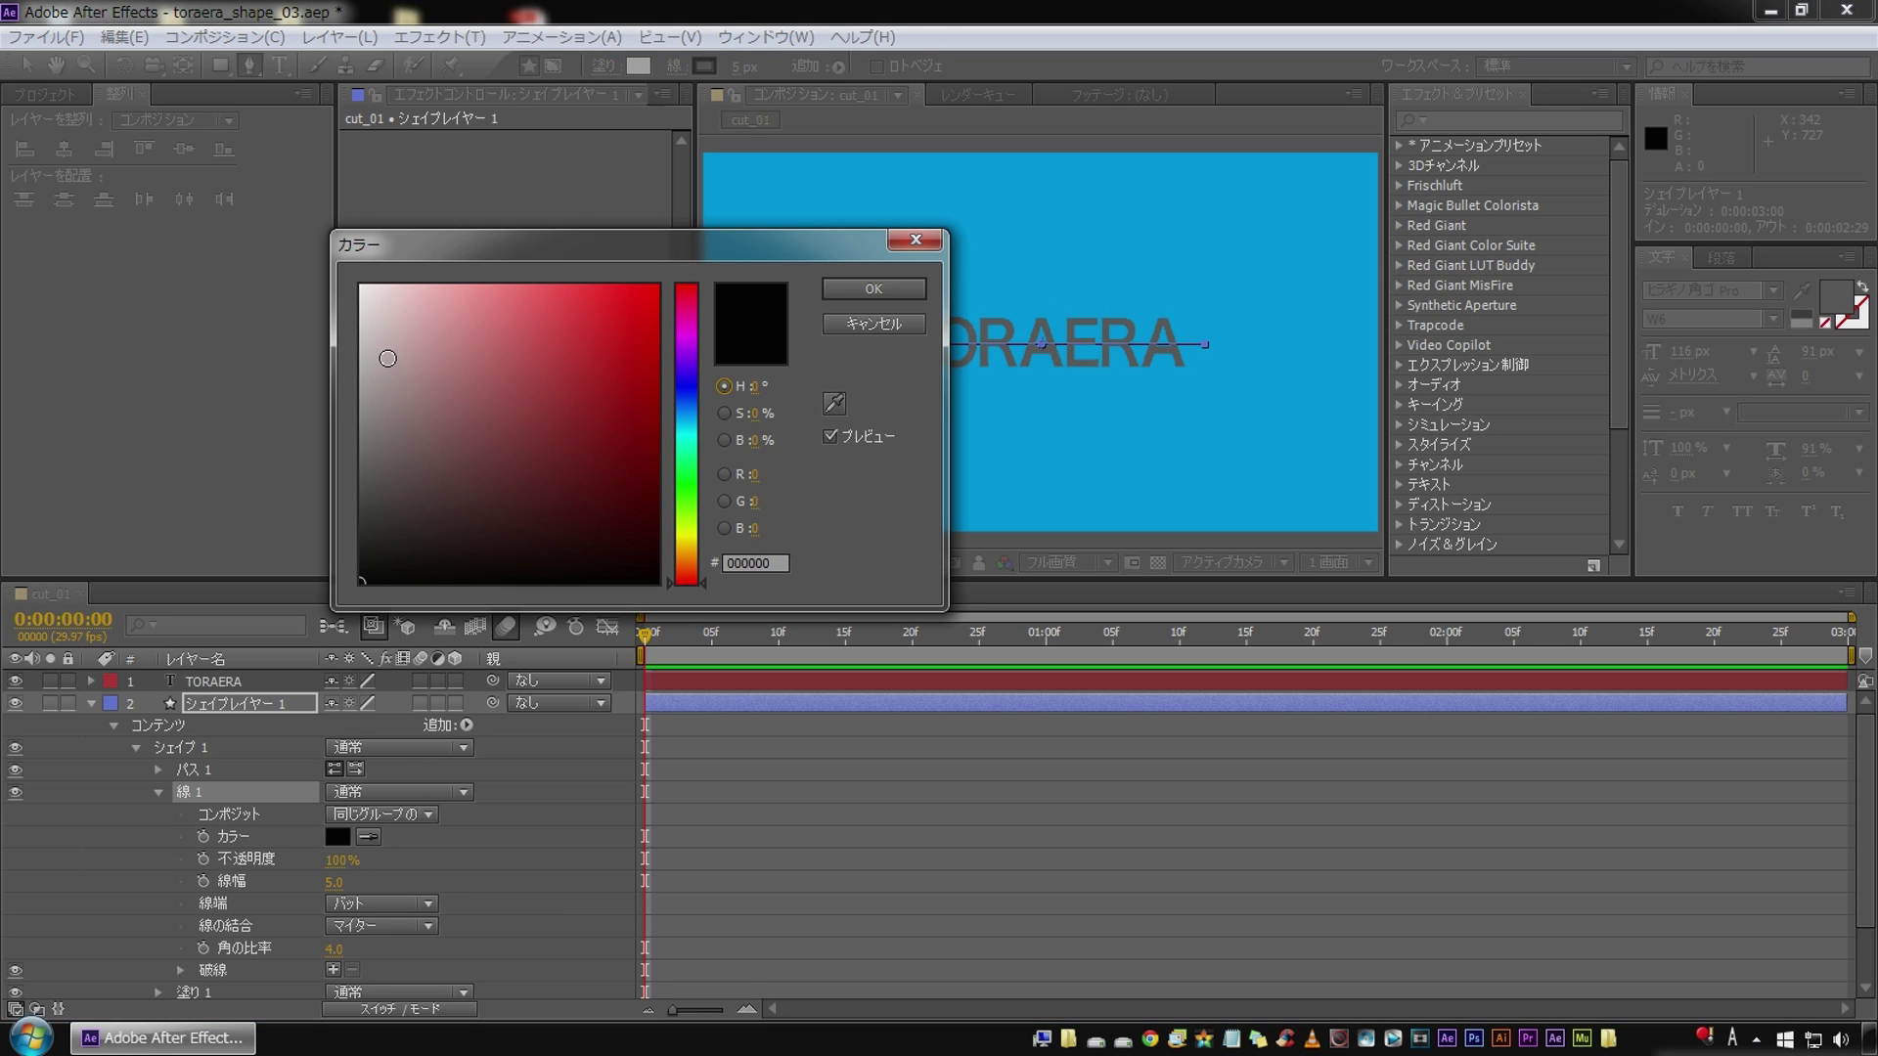
Step: Set the line's stroke to light grey E2E2E2 with a width of 105
drag(385, 376, 334, 318)
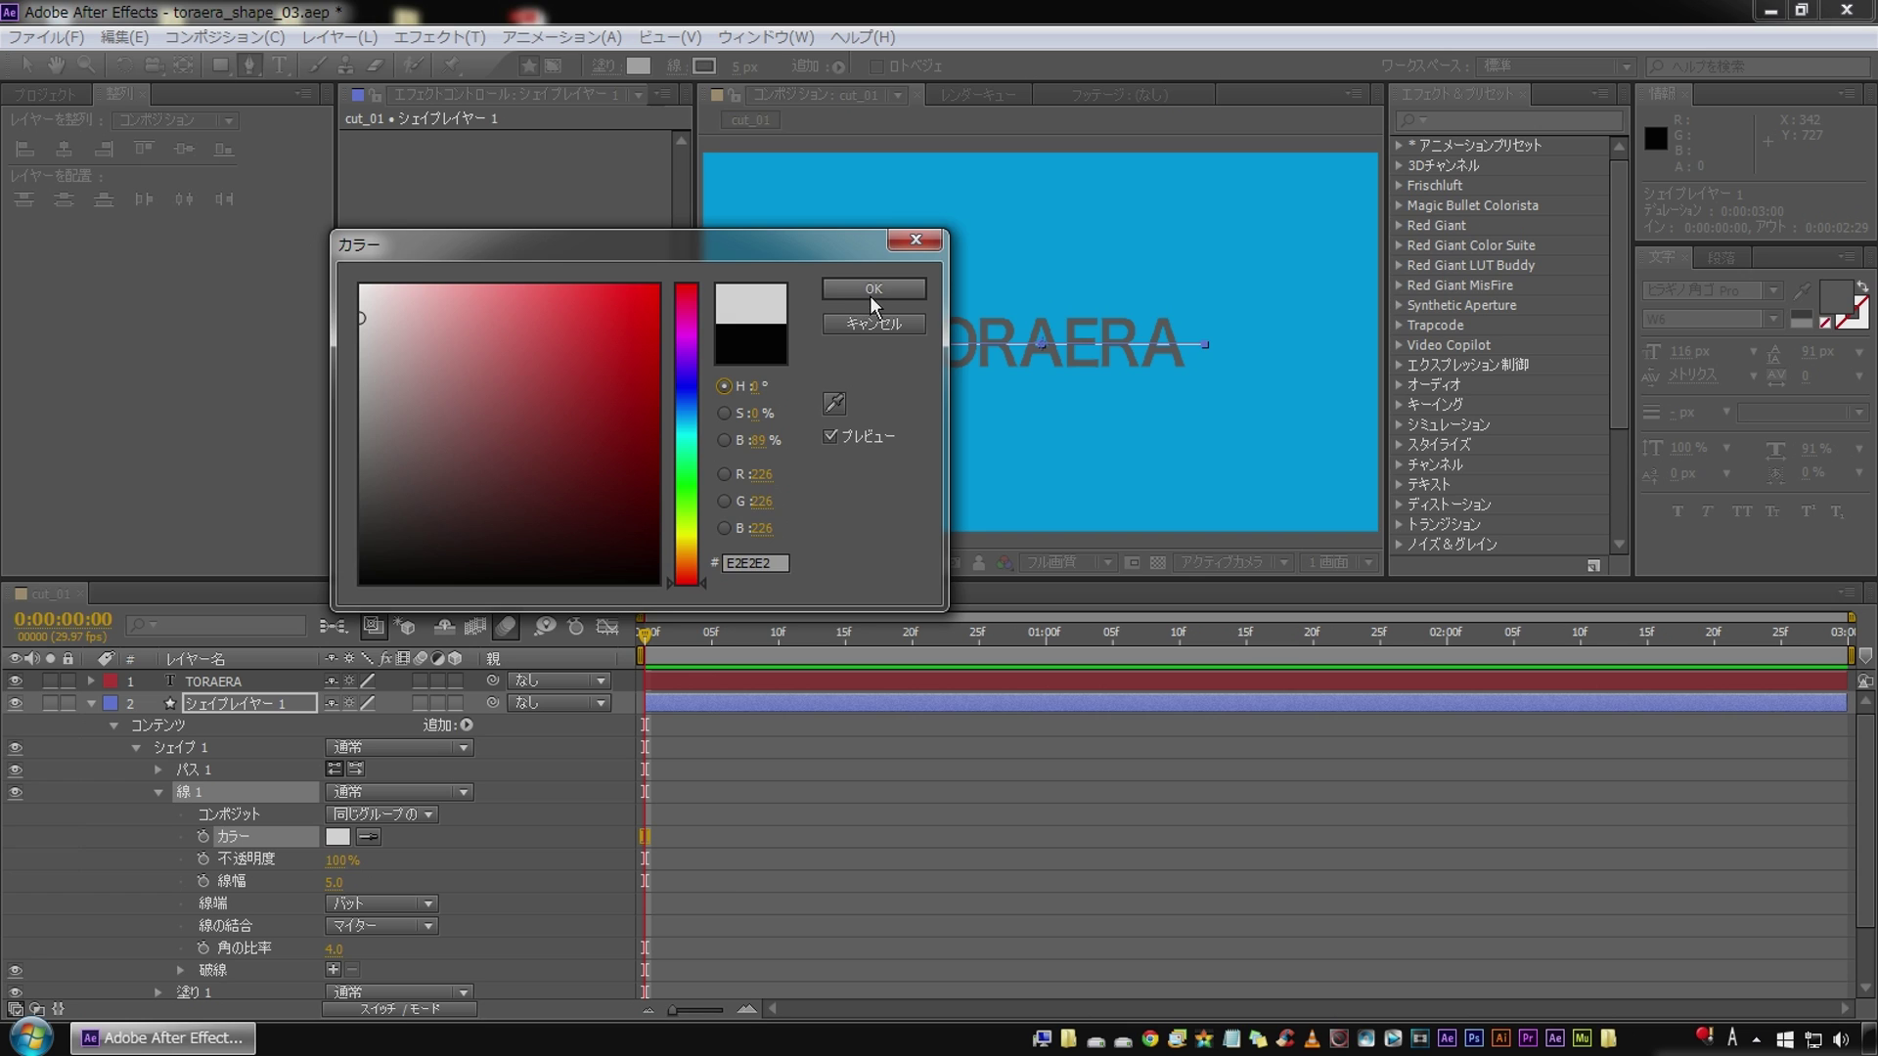
click(862, 290)
drag(332, 882, 423, 858)
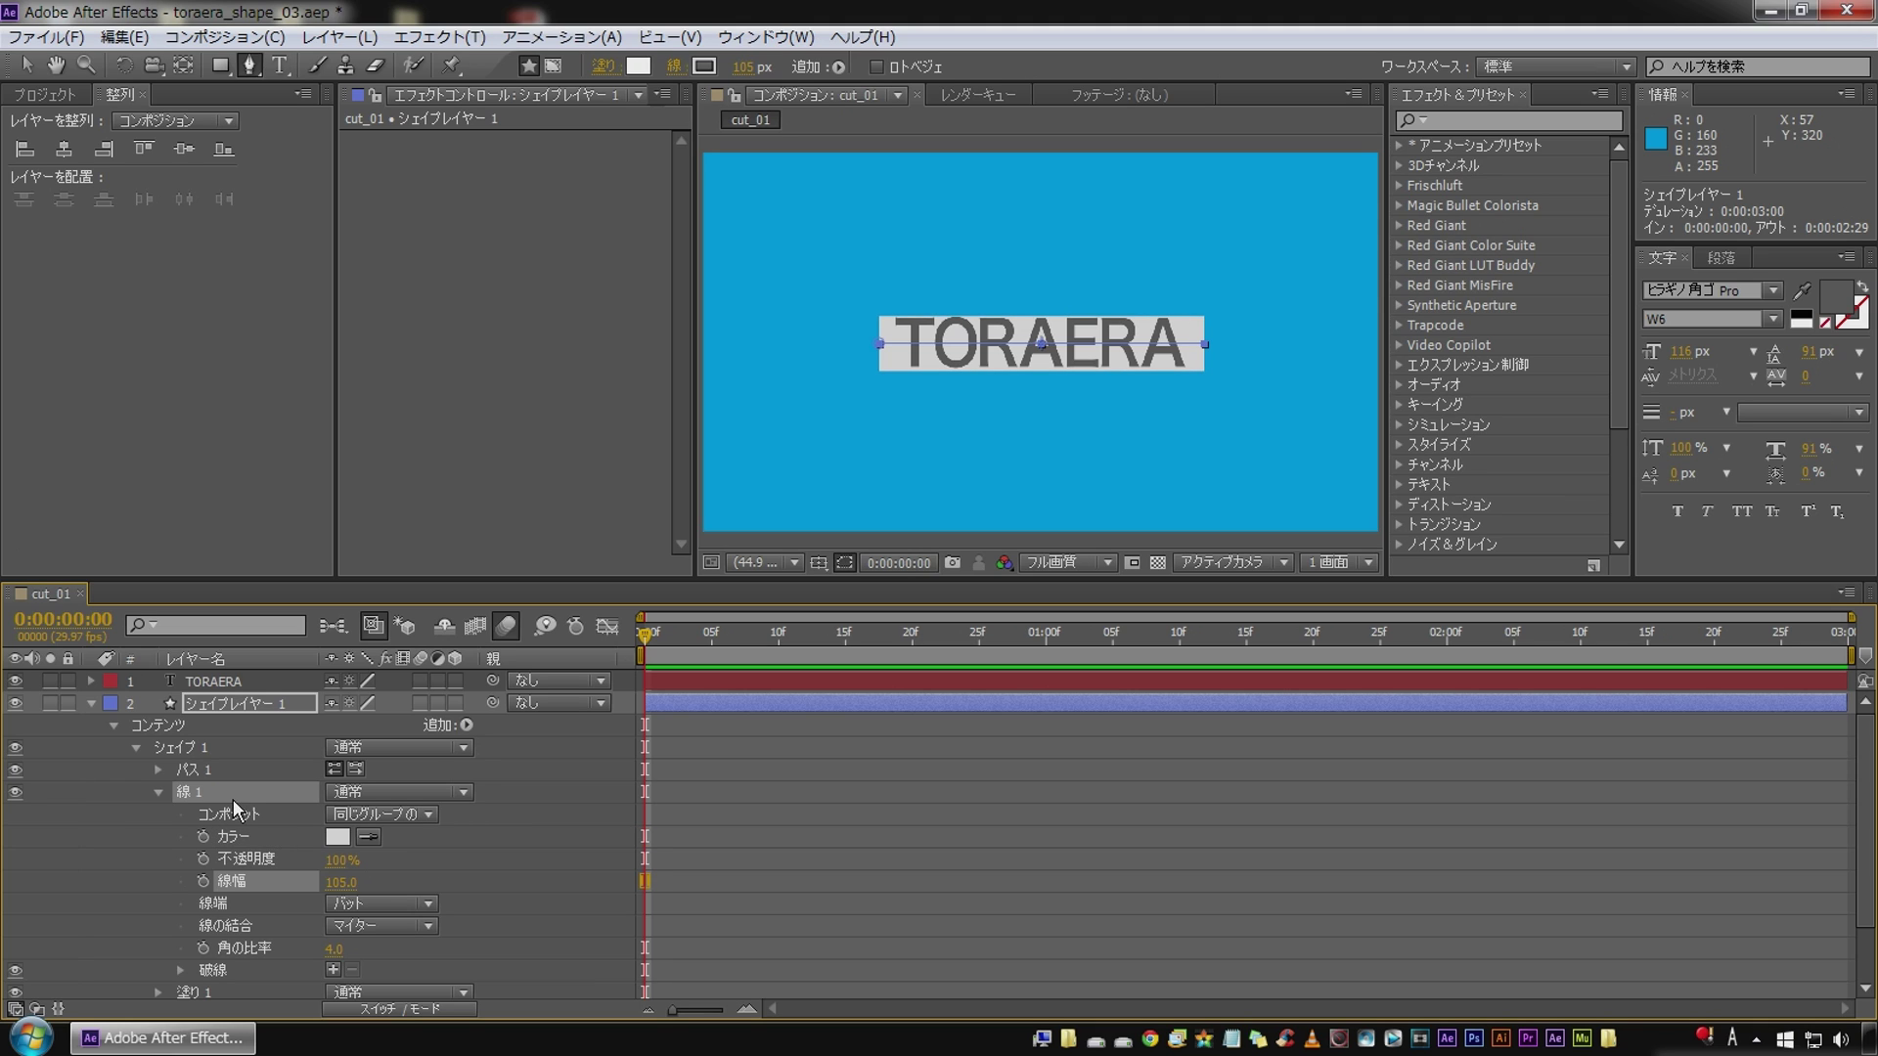
click(262, 695)
shift+click(241, 679)
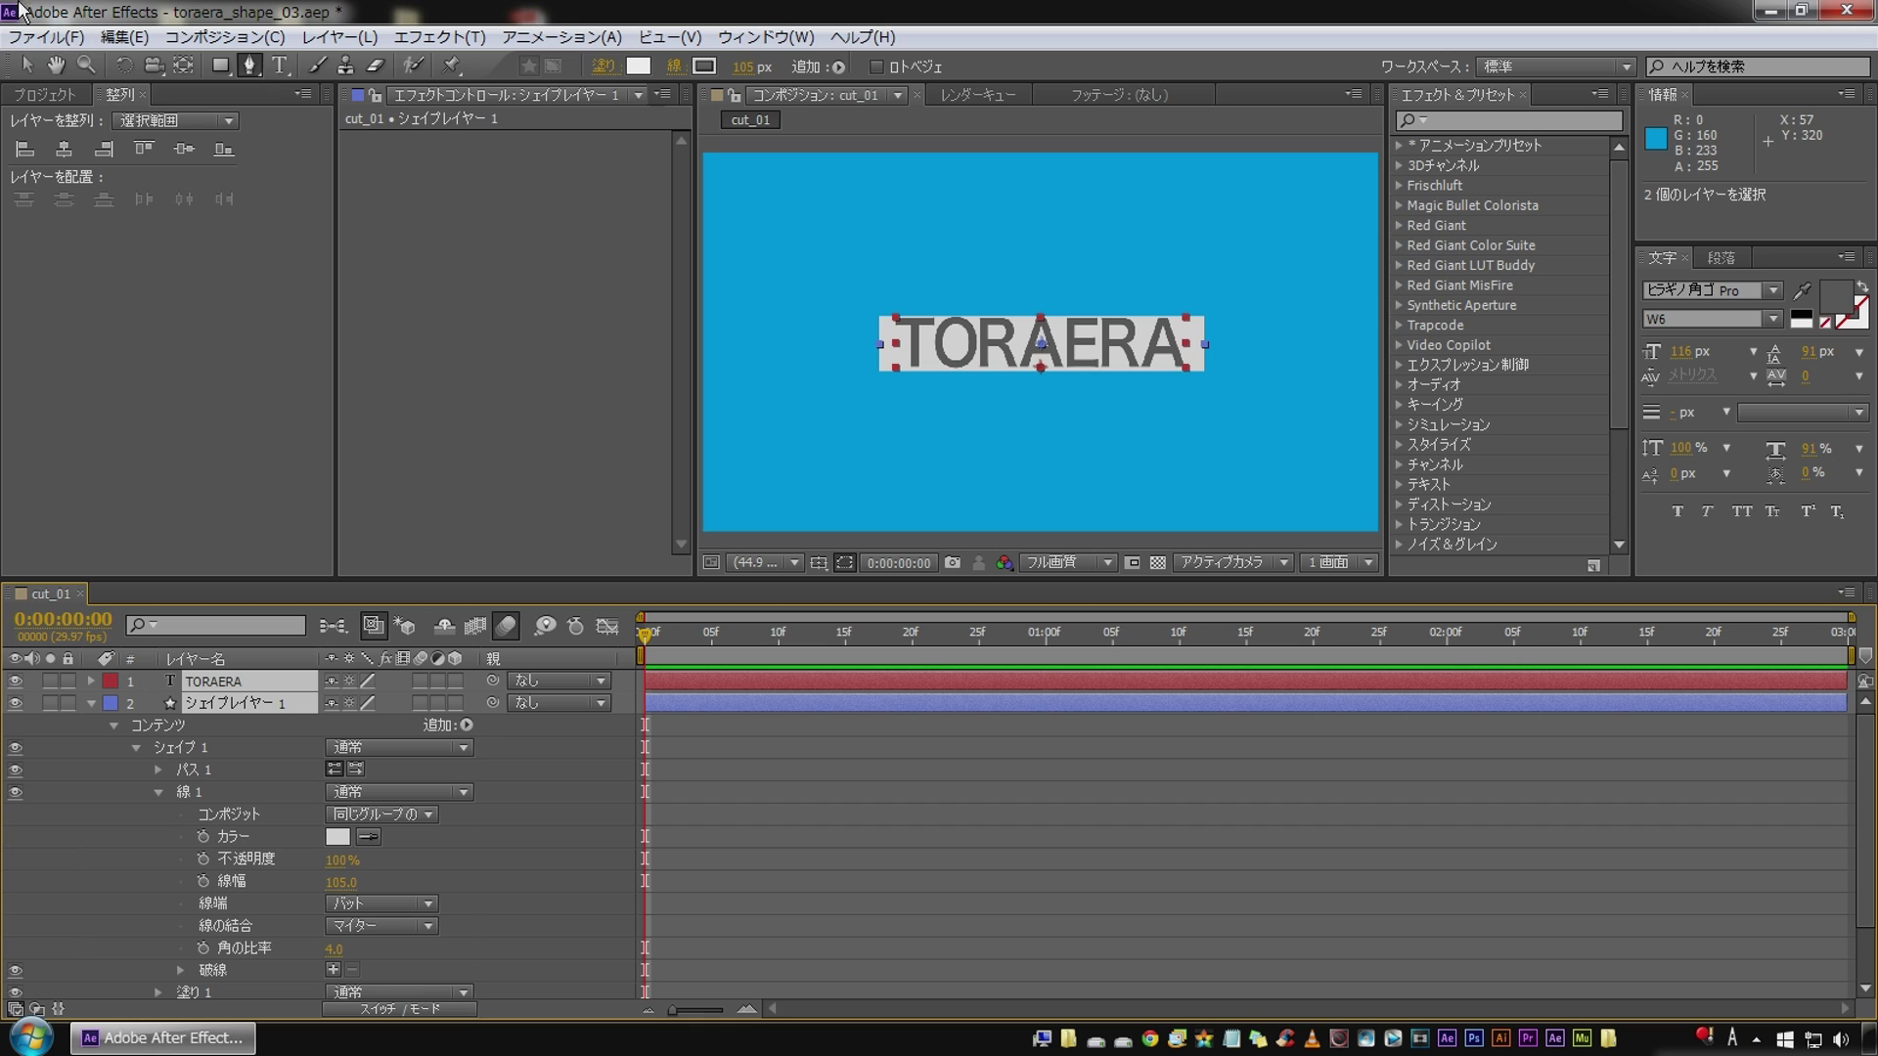
Step: Align the bar with TORAERA and scale the bar horizontally to about 90% width
click(63, 147)
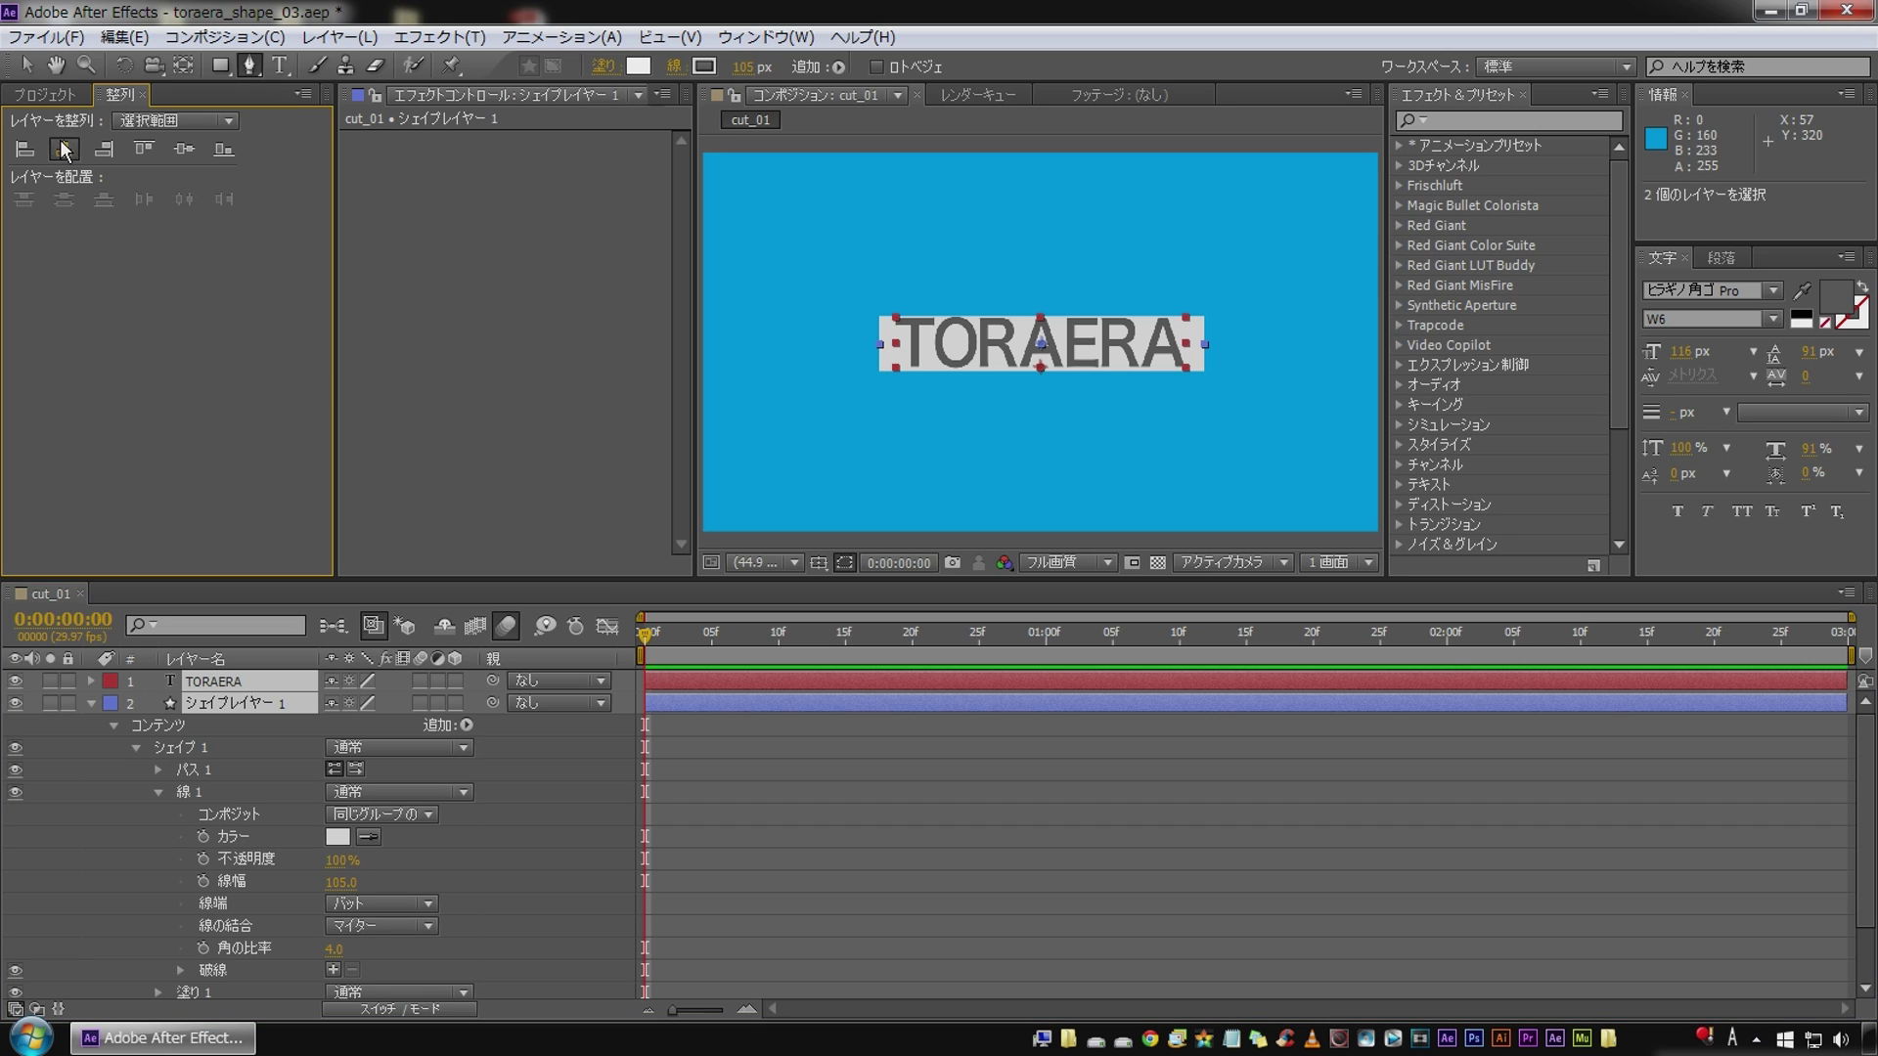
click(888, 892)
click(245, 708)
click(797, 470)
key(ctrl+z)
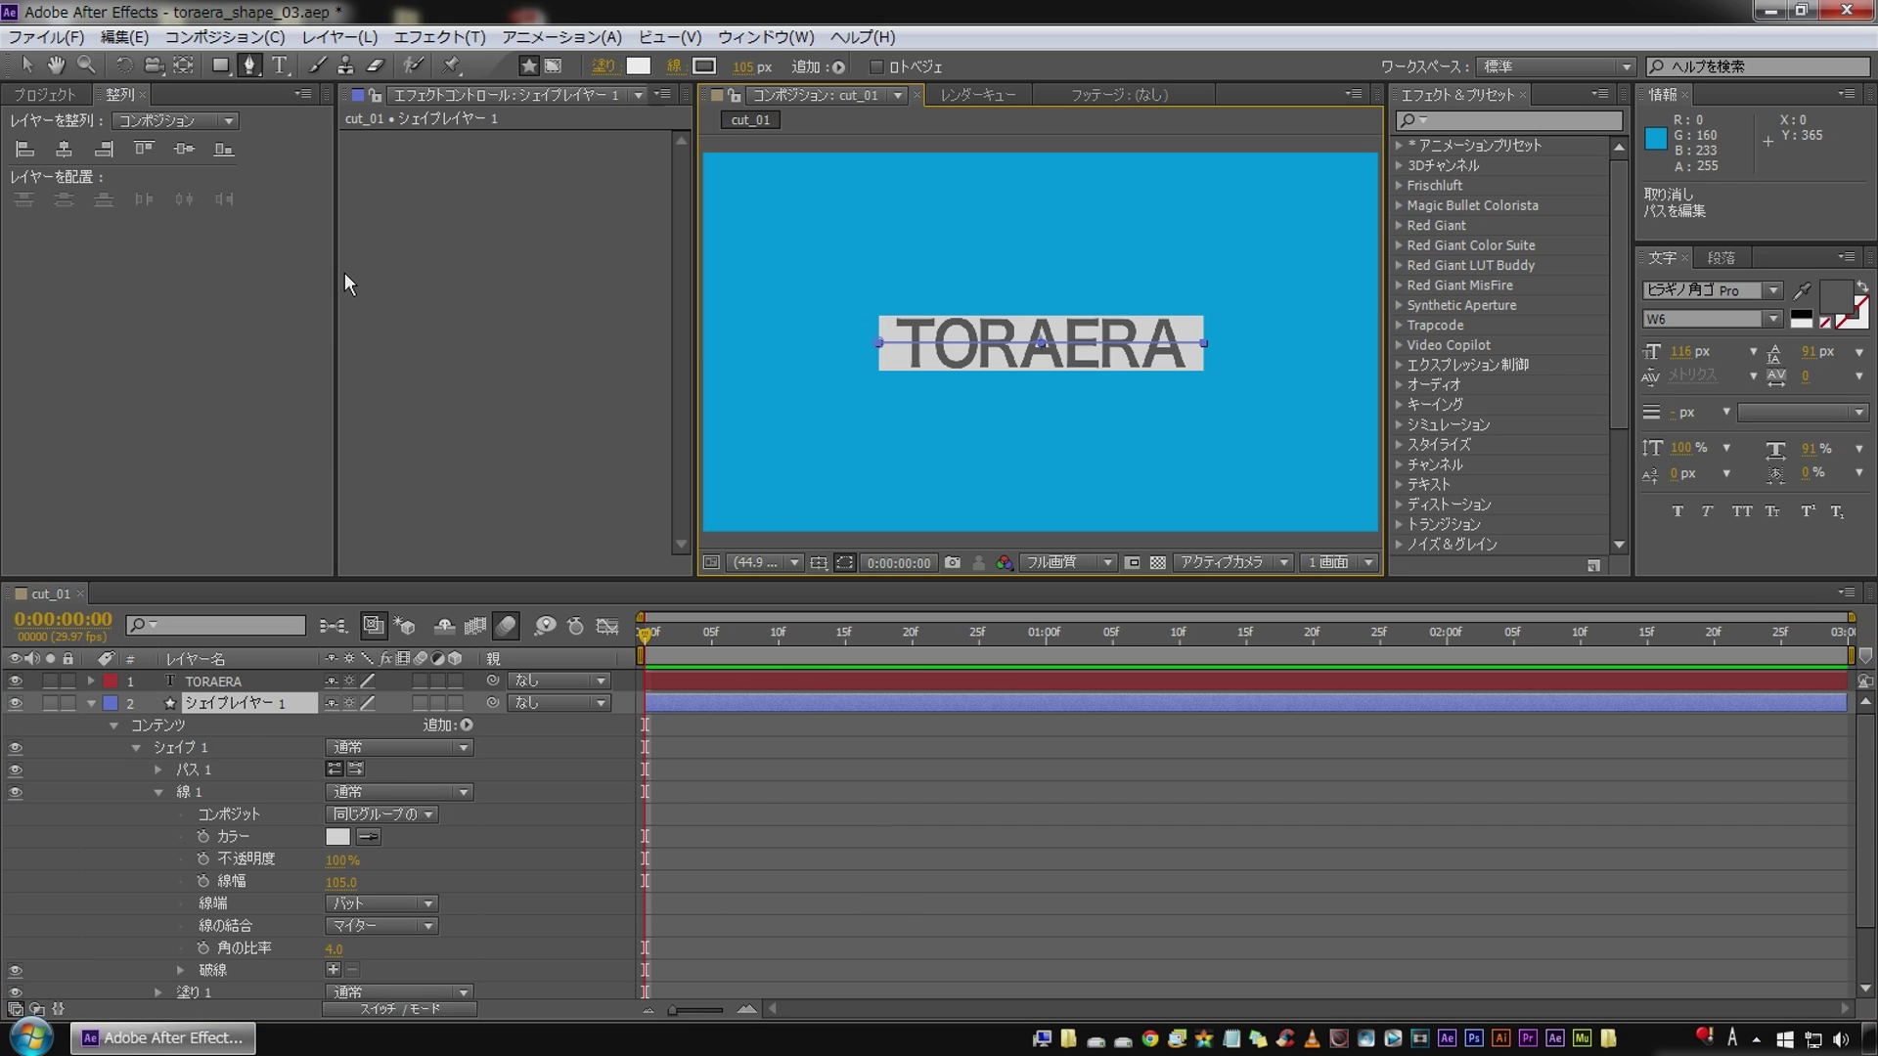
click(27, 67)
drag(879, 344, 900, 350)
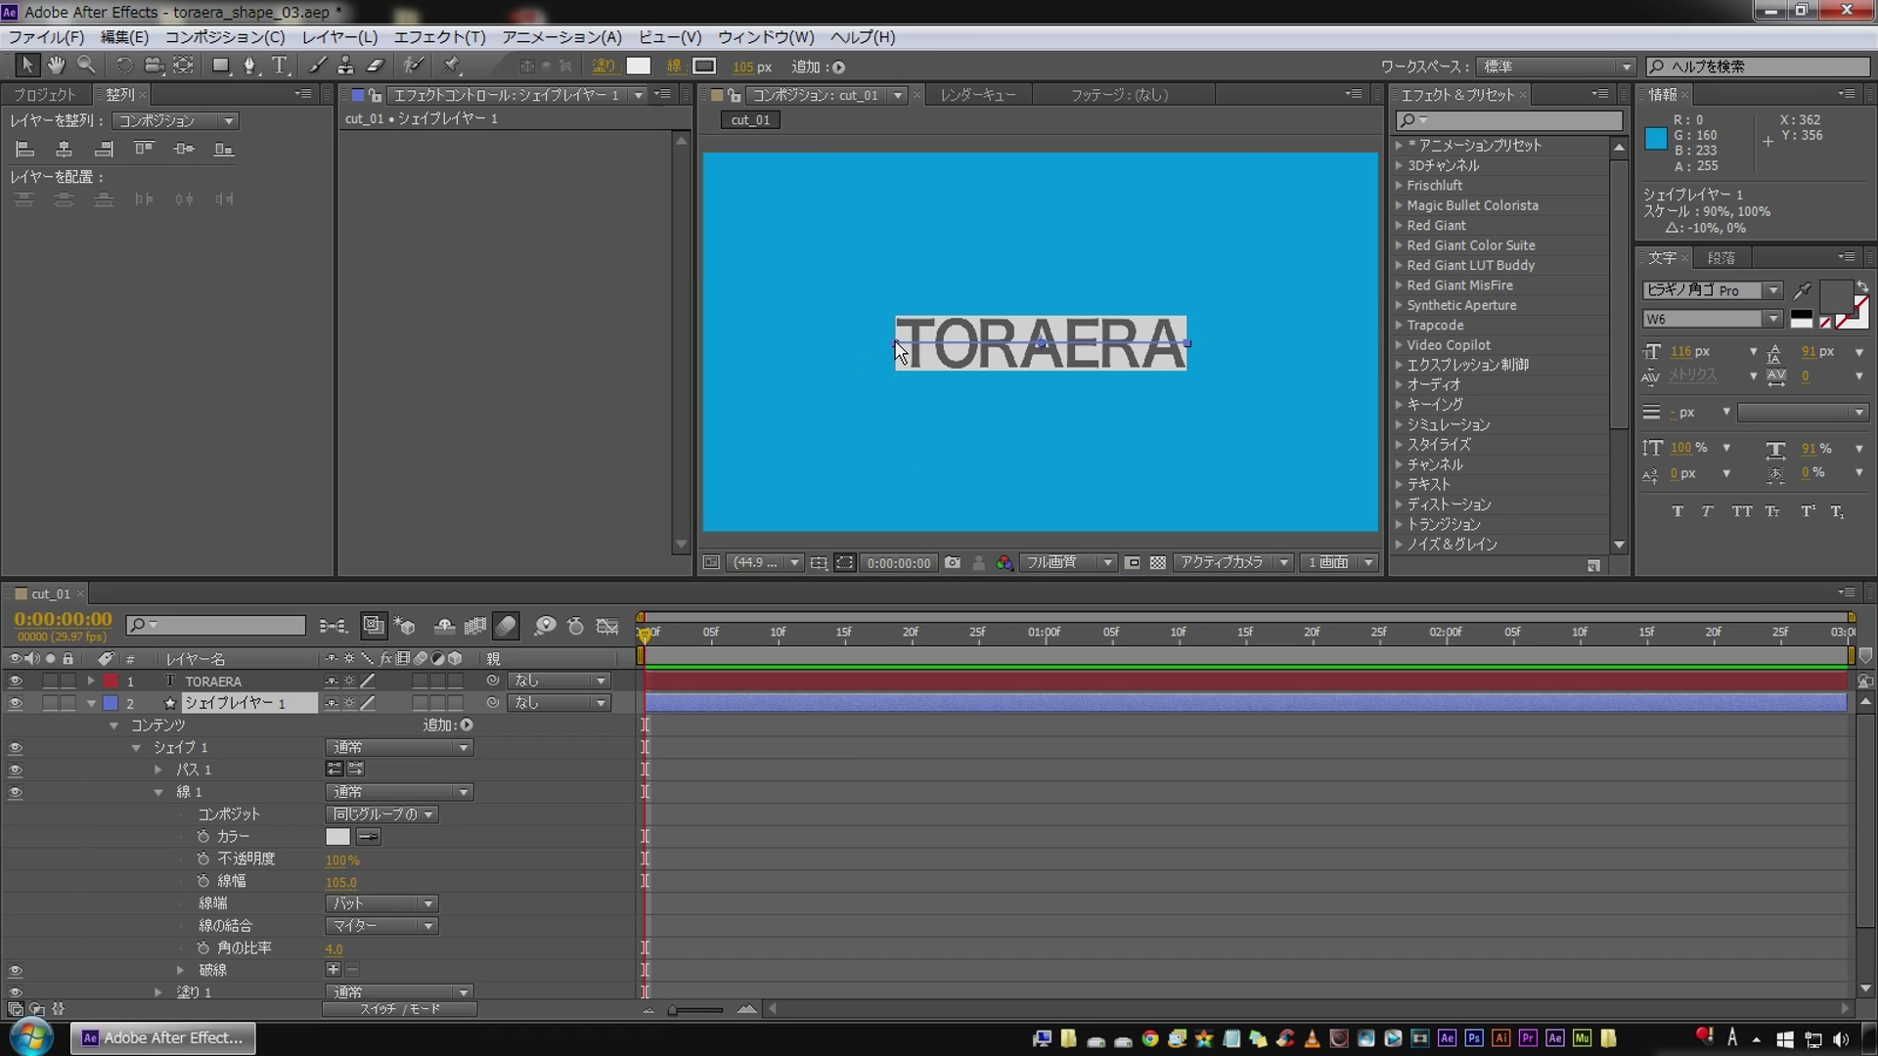
click(864, 753)
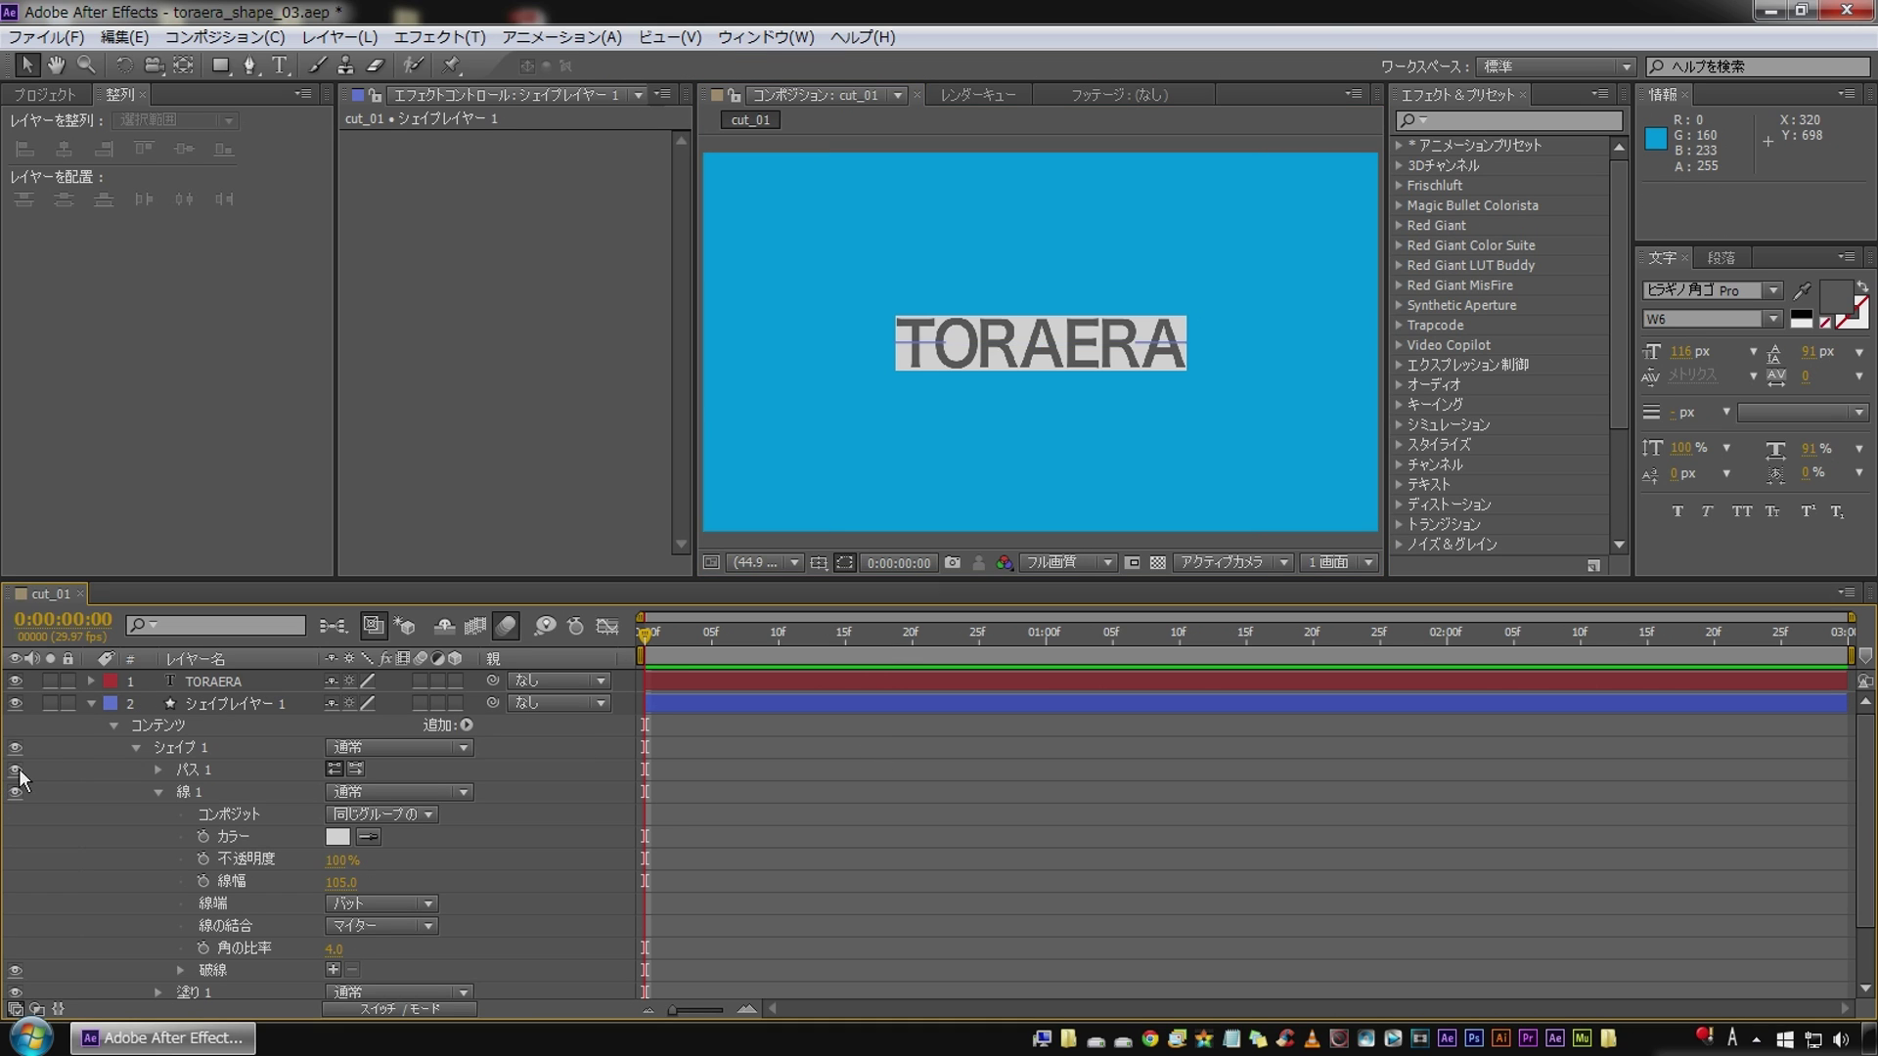
click(90, 704)
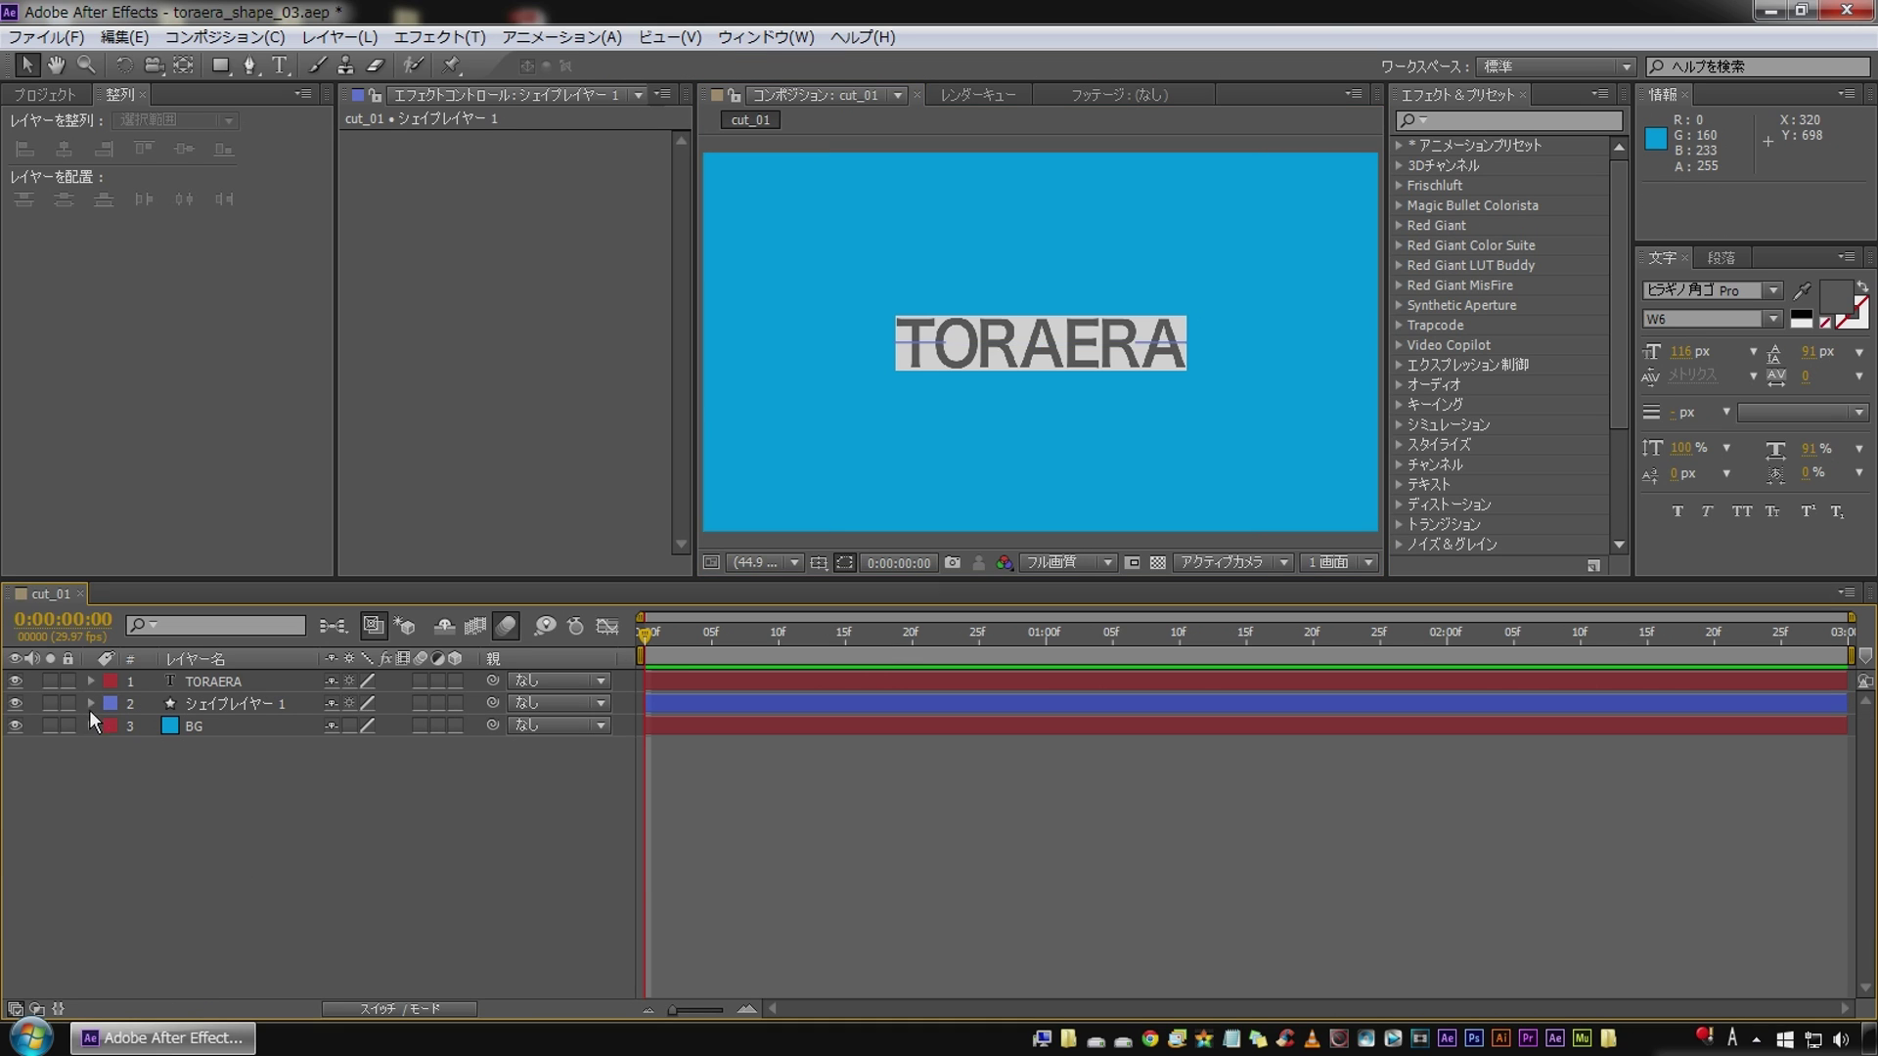
Step: Duplicate the TORAERA text and grey bar layers, nudging the copies down and the originals up
click(213, 682)
shift+click(238, 704)
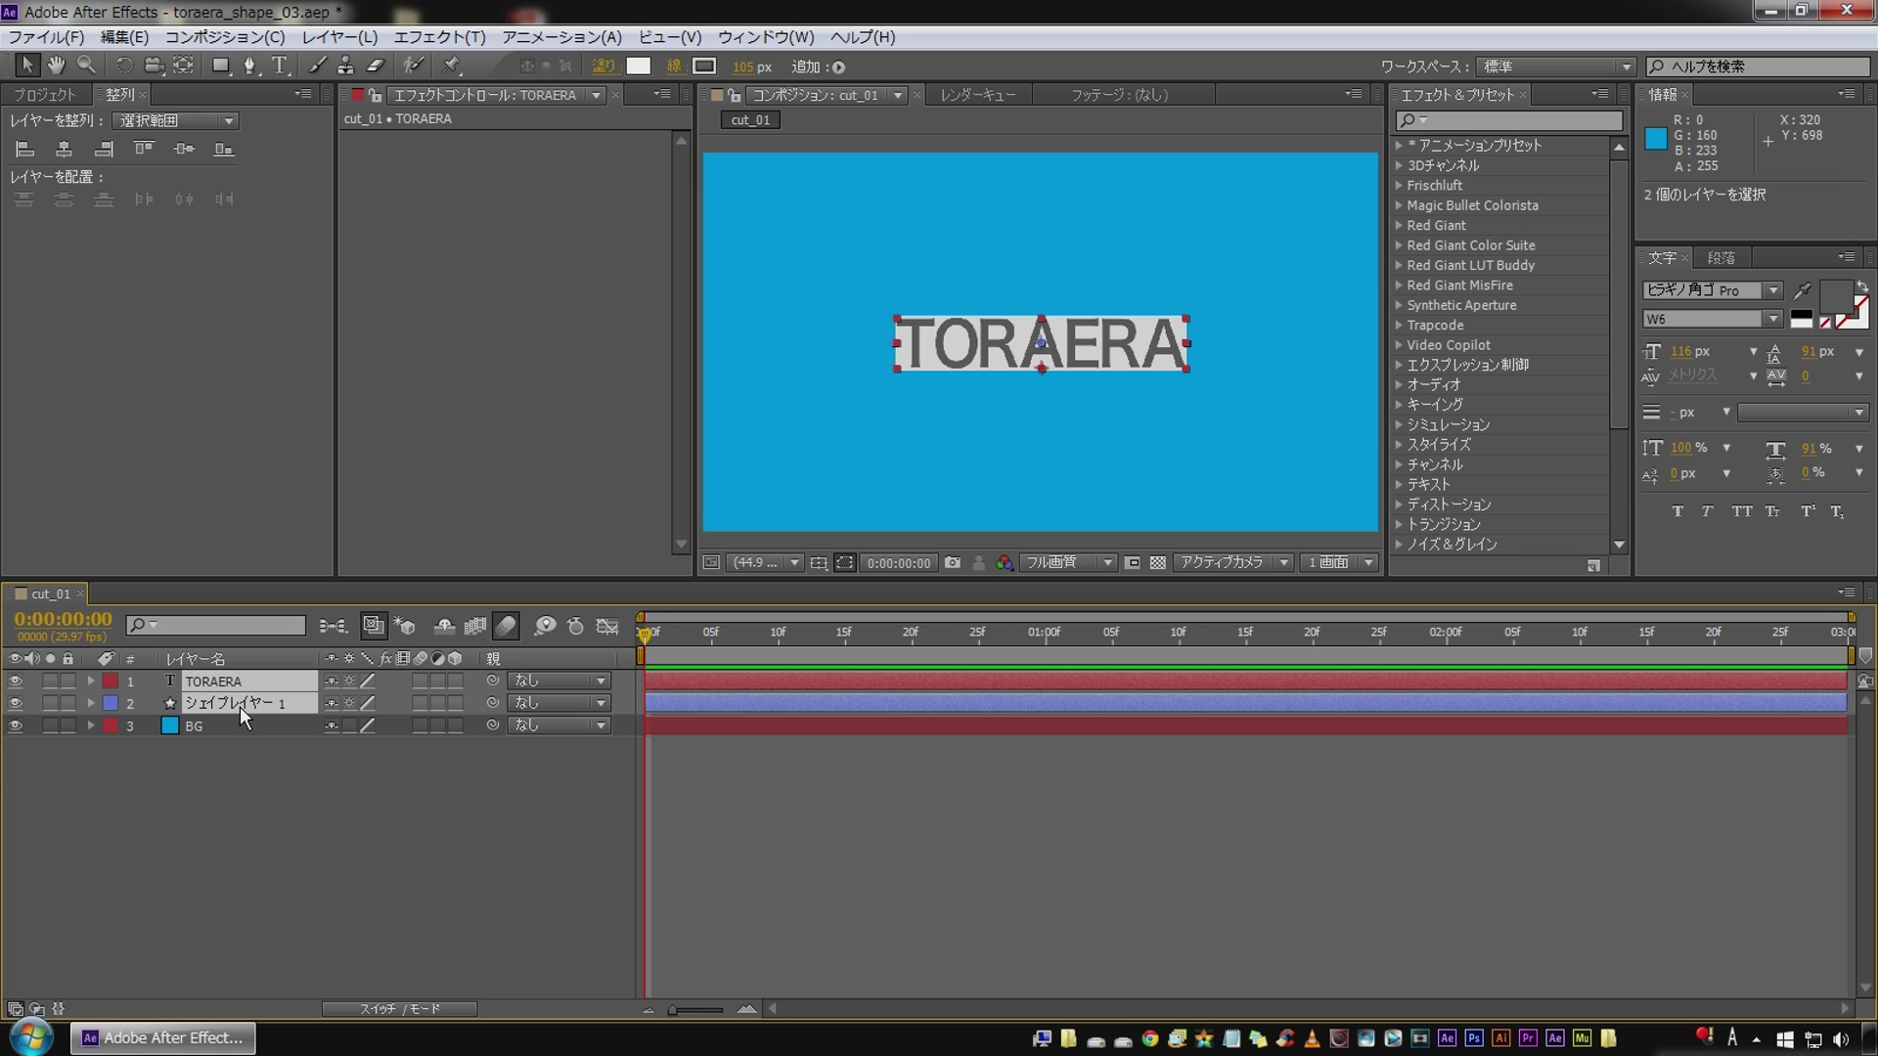
key(ctrl+d)
drag(238, 710, 230, 730)
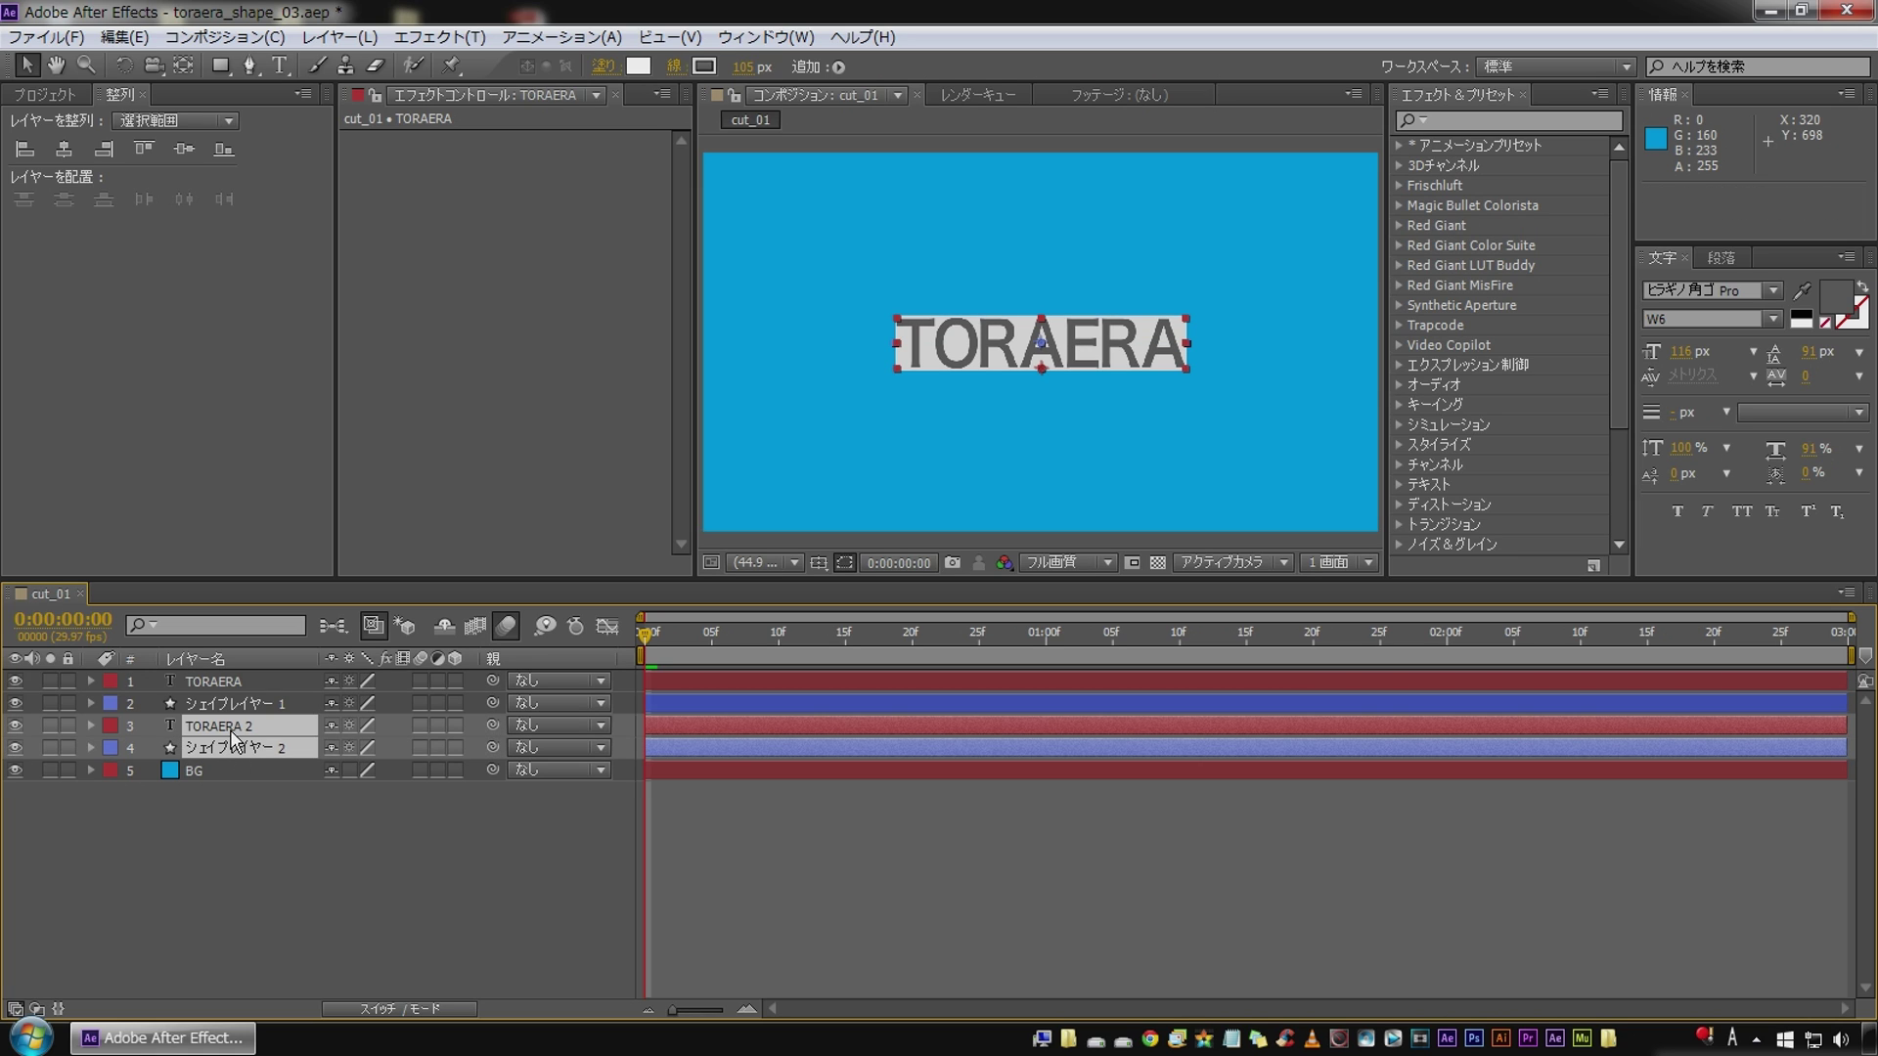
key(shift+Down)
key(shift+Down)
key(shift+Down)
key(shift+Down)
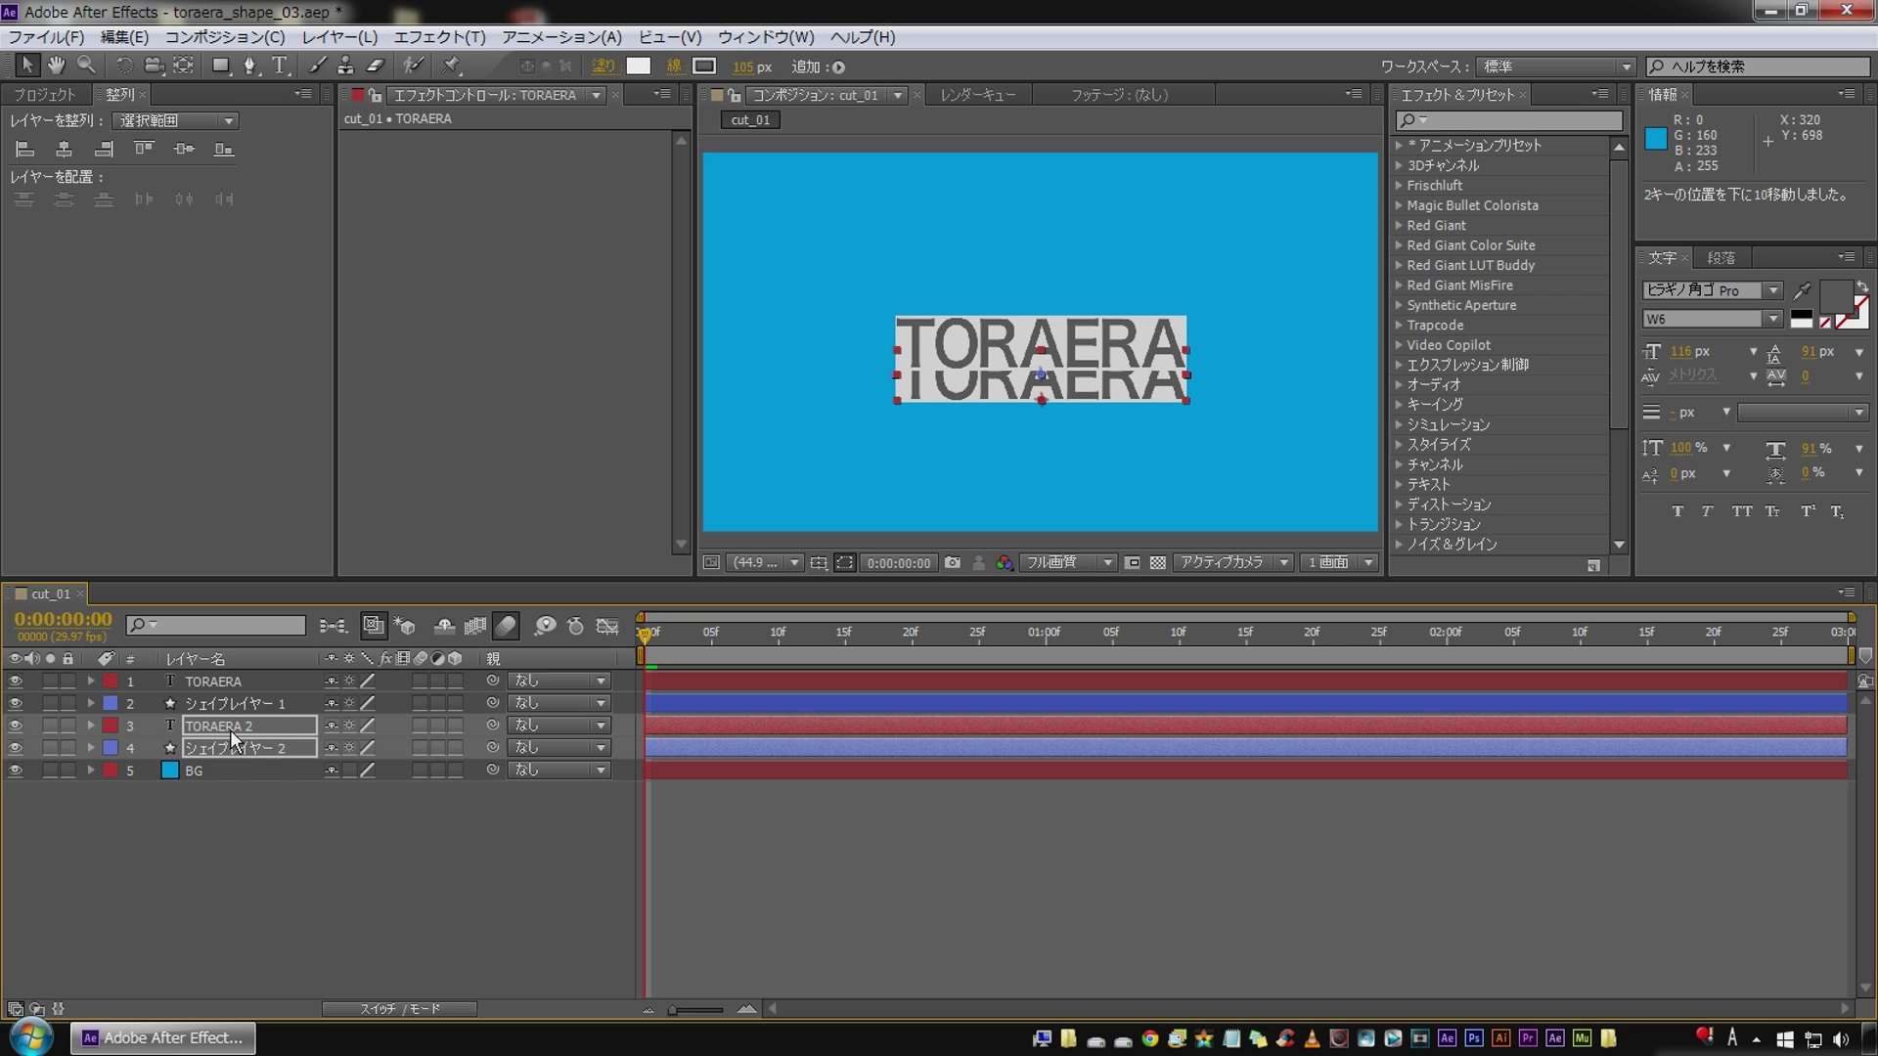
click(227, 704)
shift+click(198, 681)
key(shift+Up)
key(shift+Up)
key(shift+Up)
key(shift+Up)
key(shift+Up)
click(168, 898)
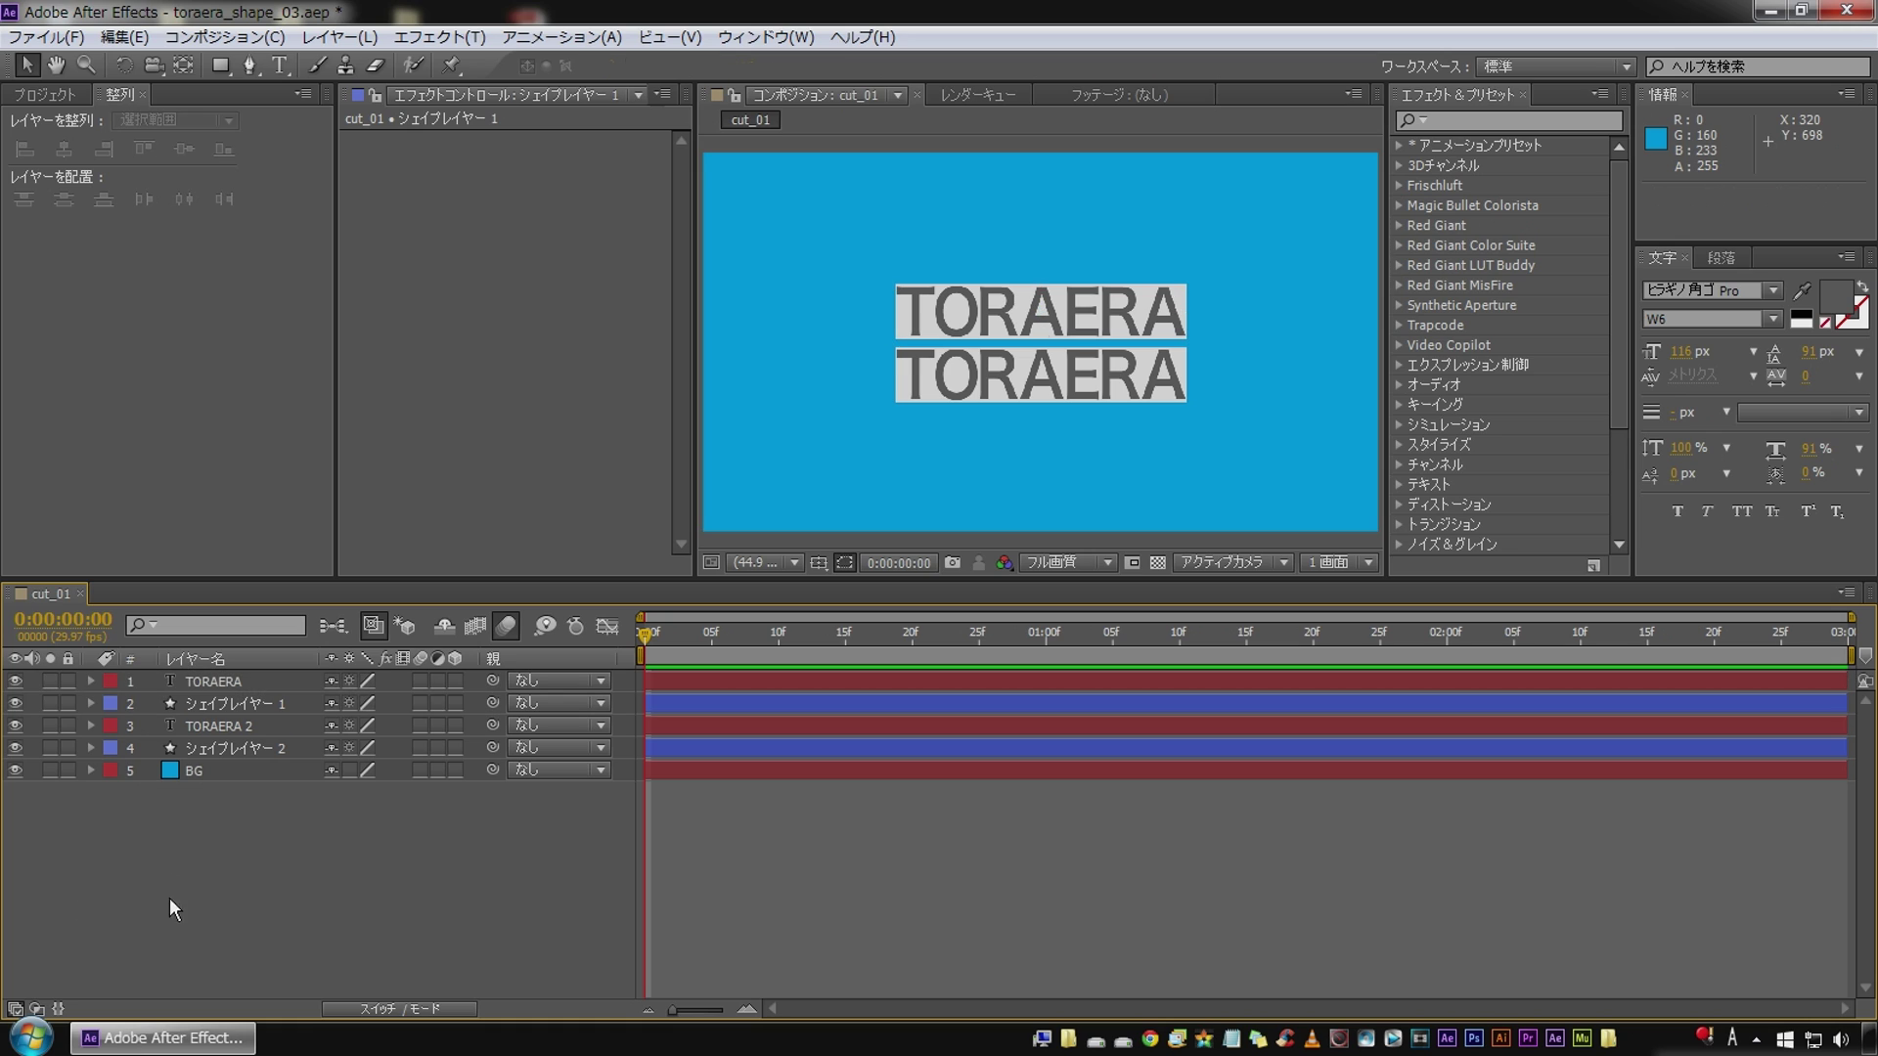
Step: Replace the lower title copy's text with ANIMATION
double_click(232, 728)
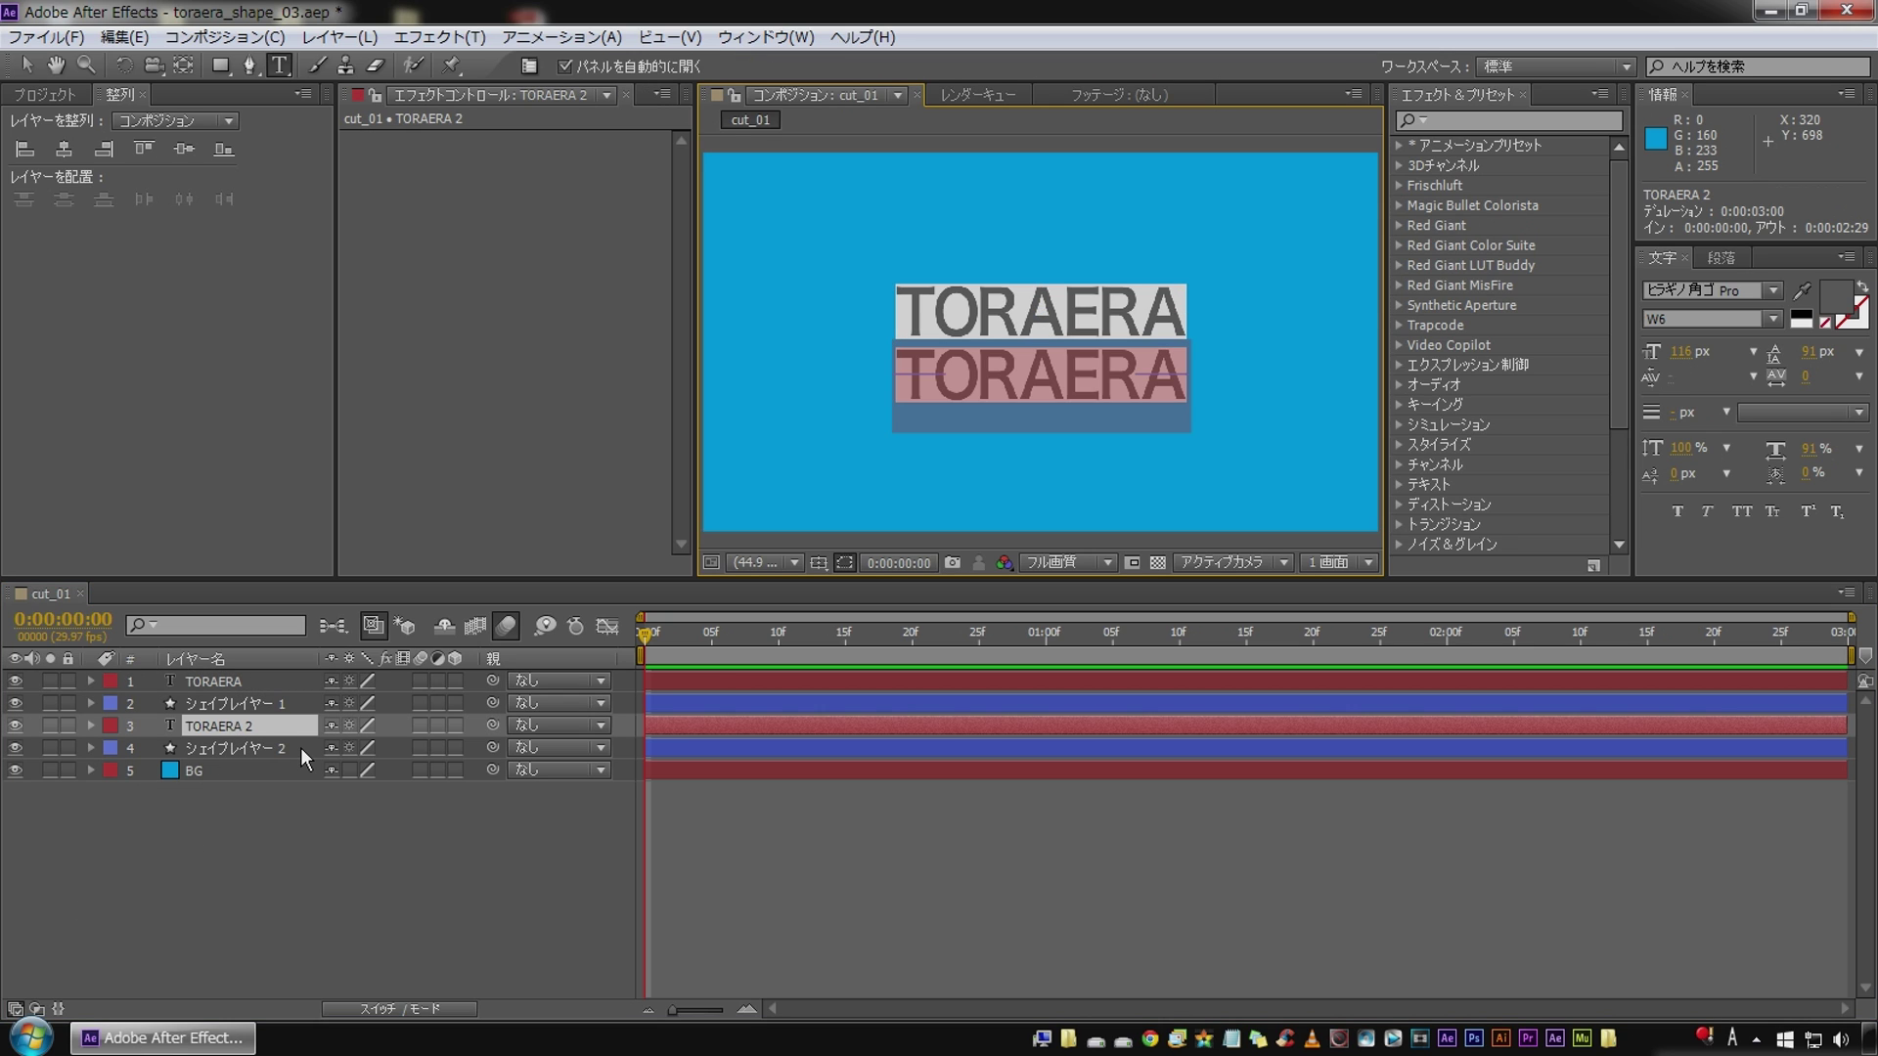
text(ANIMATION)
click(209, 730)
Step: Tighten the kerning between successive letter pairs of ANIMATION
double_click(209, 729)
click(911, 376)
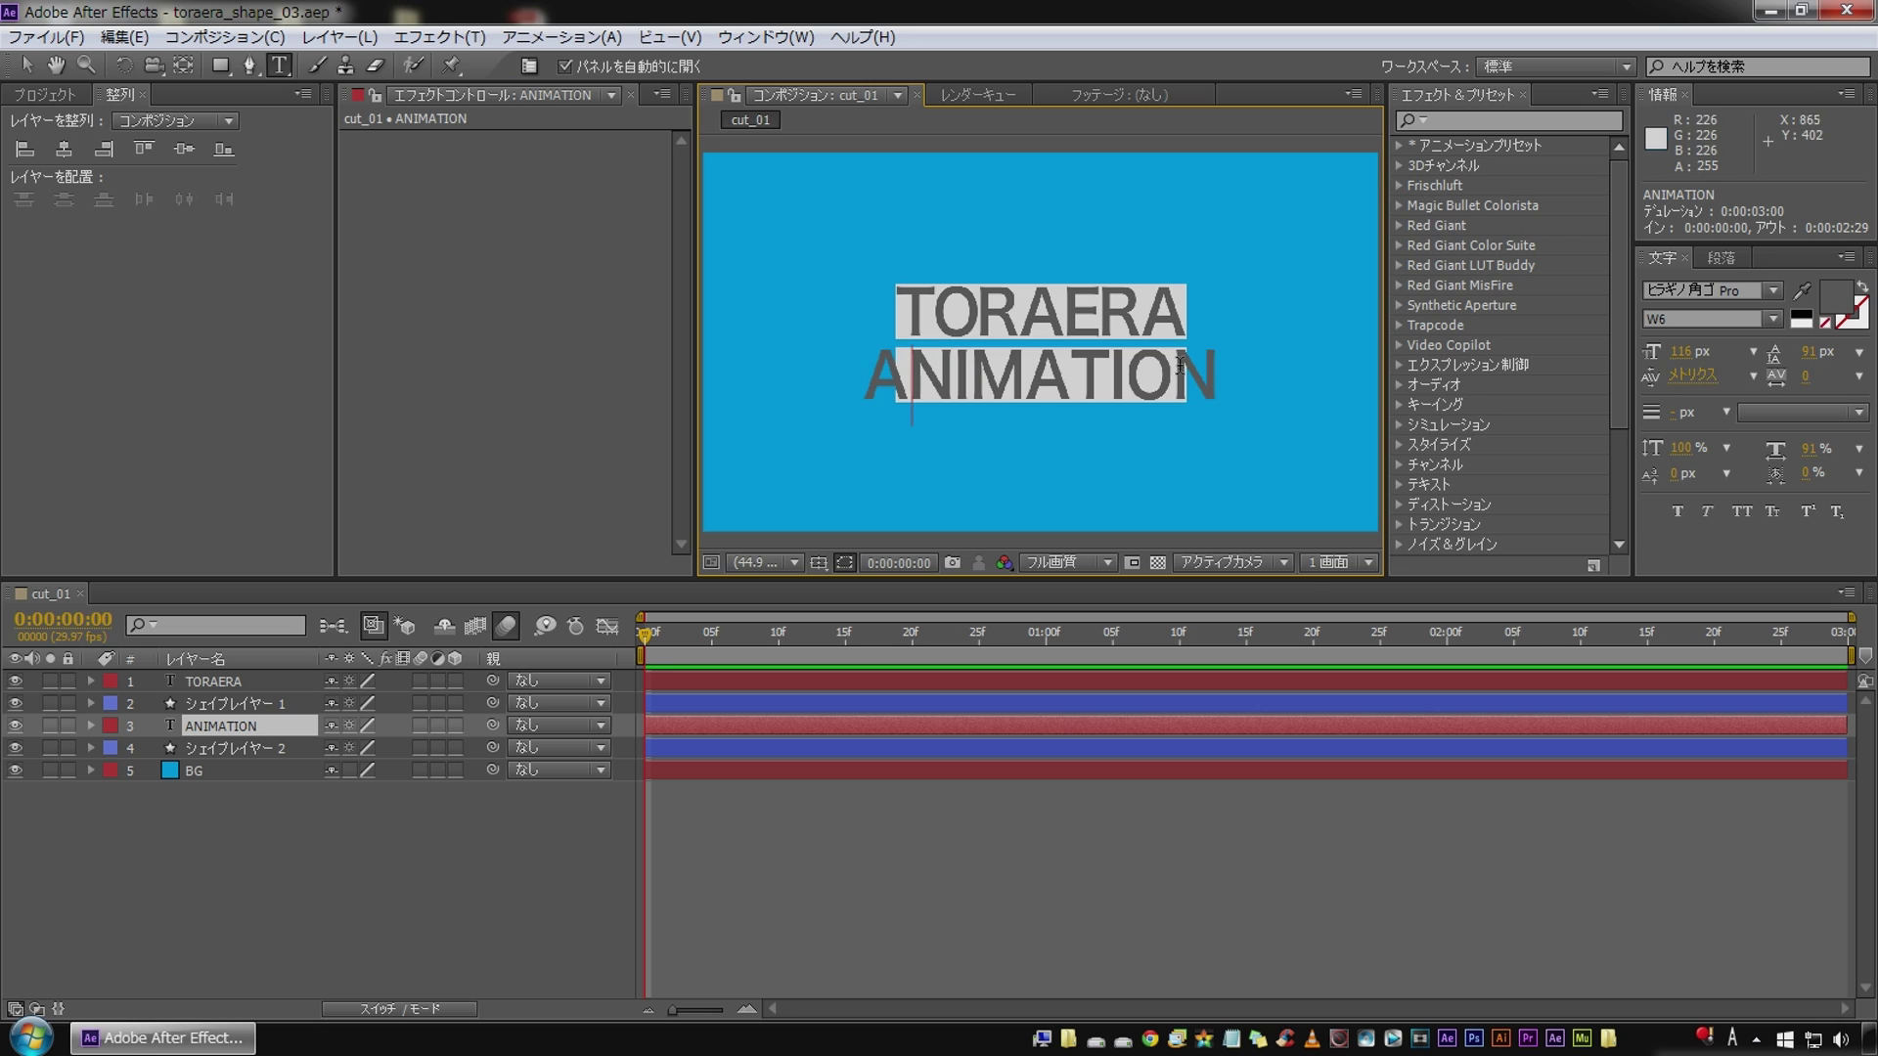
key(alt+Left)
key(alt+Left)
key(Right)
key(alt+Left)
key(alt+Left)
key(Right)
key(alt+Left)
key(alt+Left)
key(alt+Left)
key(Right)
key(alt+Left)
key(alt+Left)
key(alt+Left)
key(Right)
key(alt+Left)
key(alt+Left)
key(alt+Left)
key(Right)
key(alt+Left)
key(Right)
key(alt+Left)
key(Right)
key(alt+Left)
key(alt+Left)
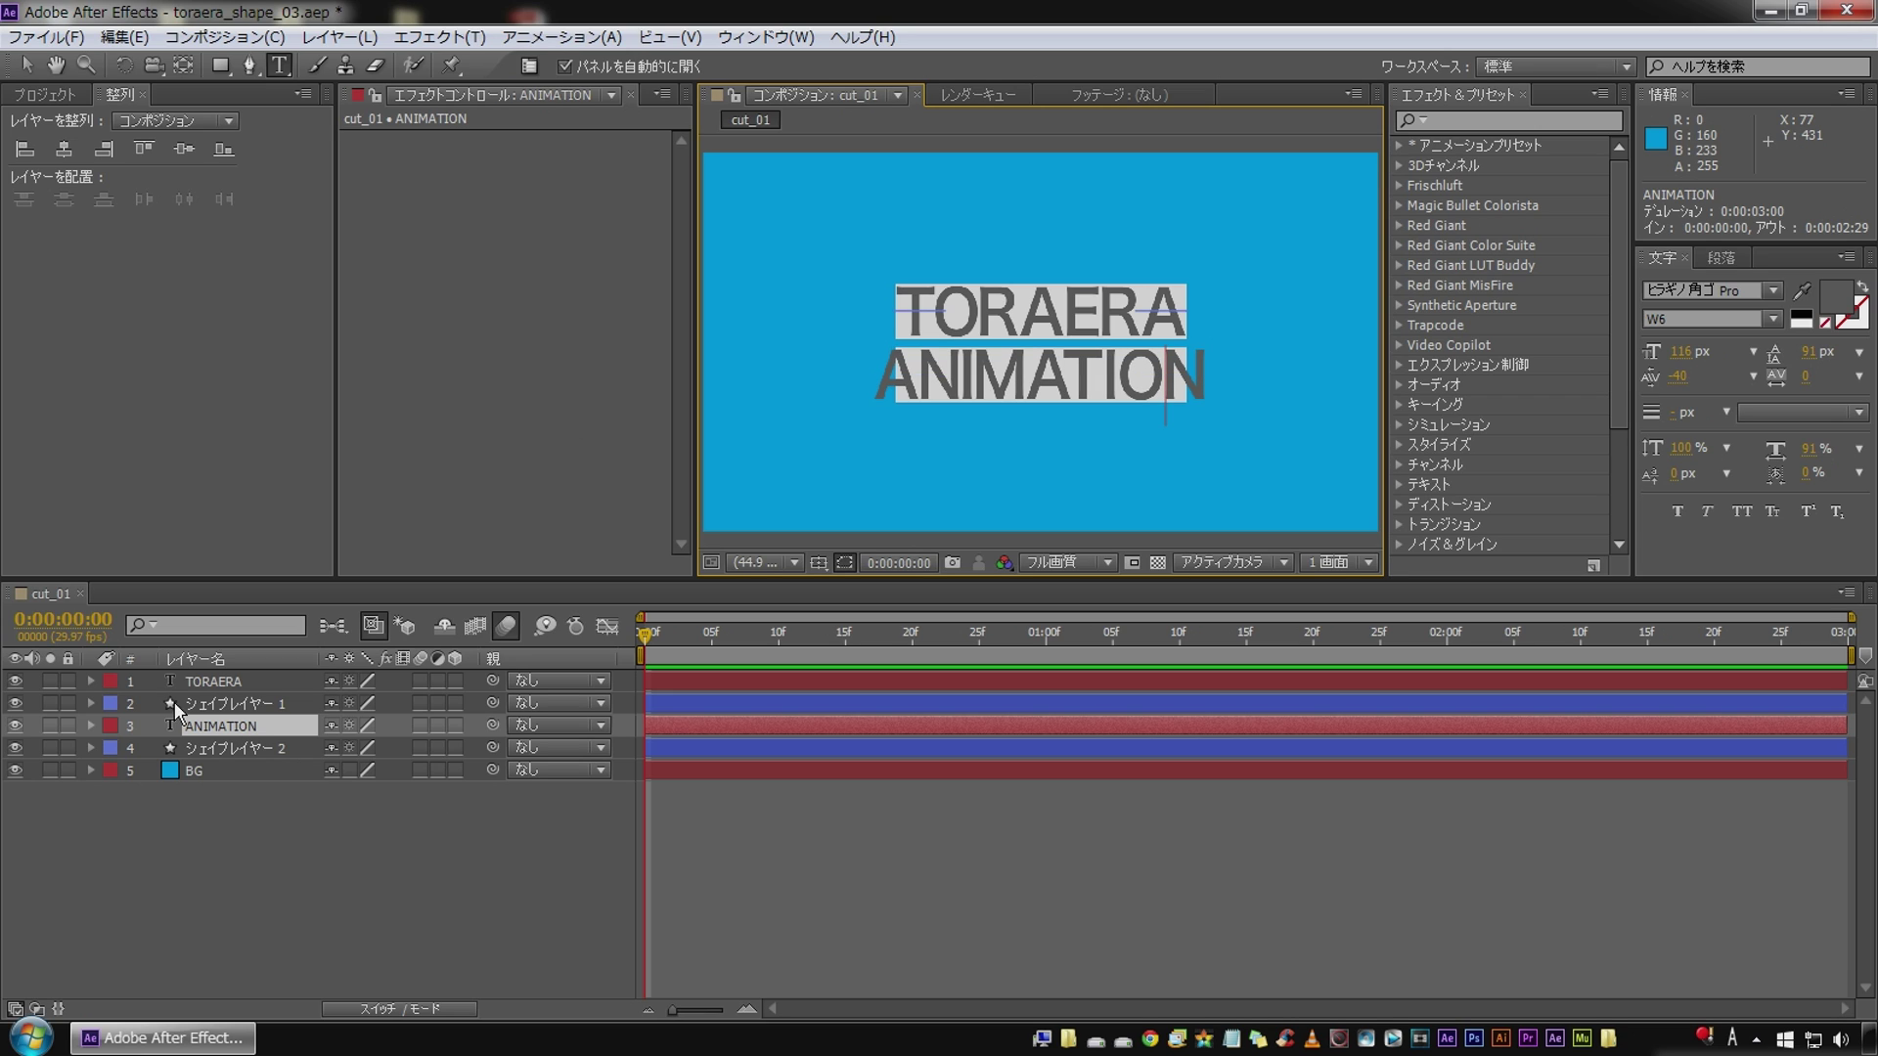
click(212, 724)
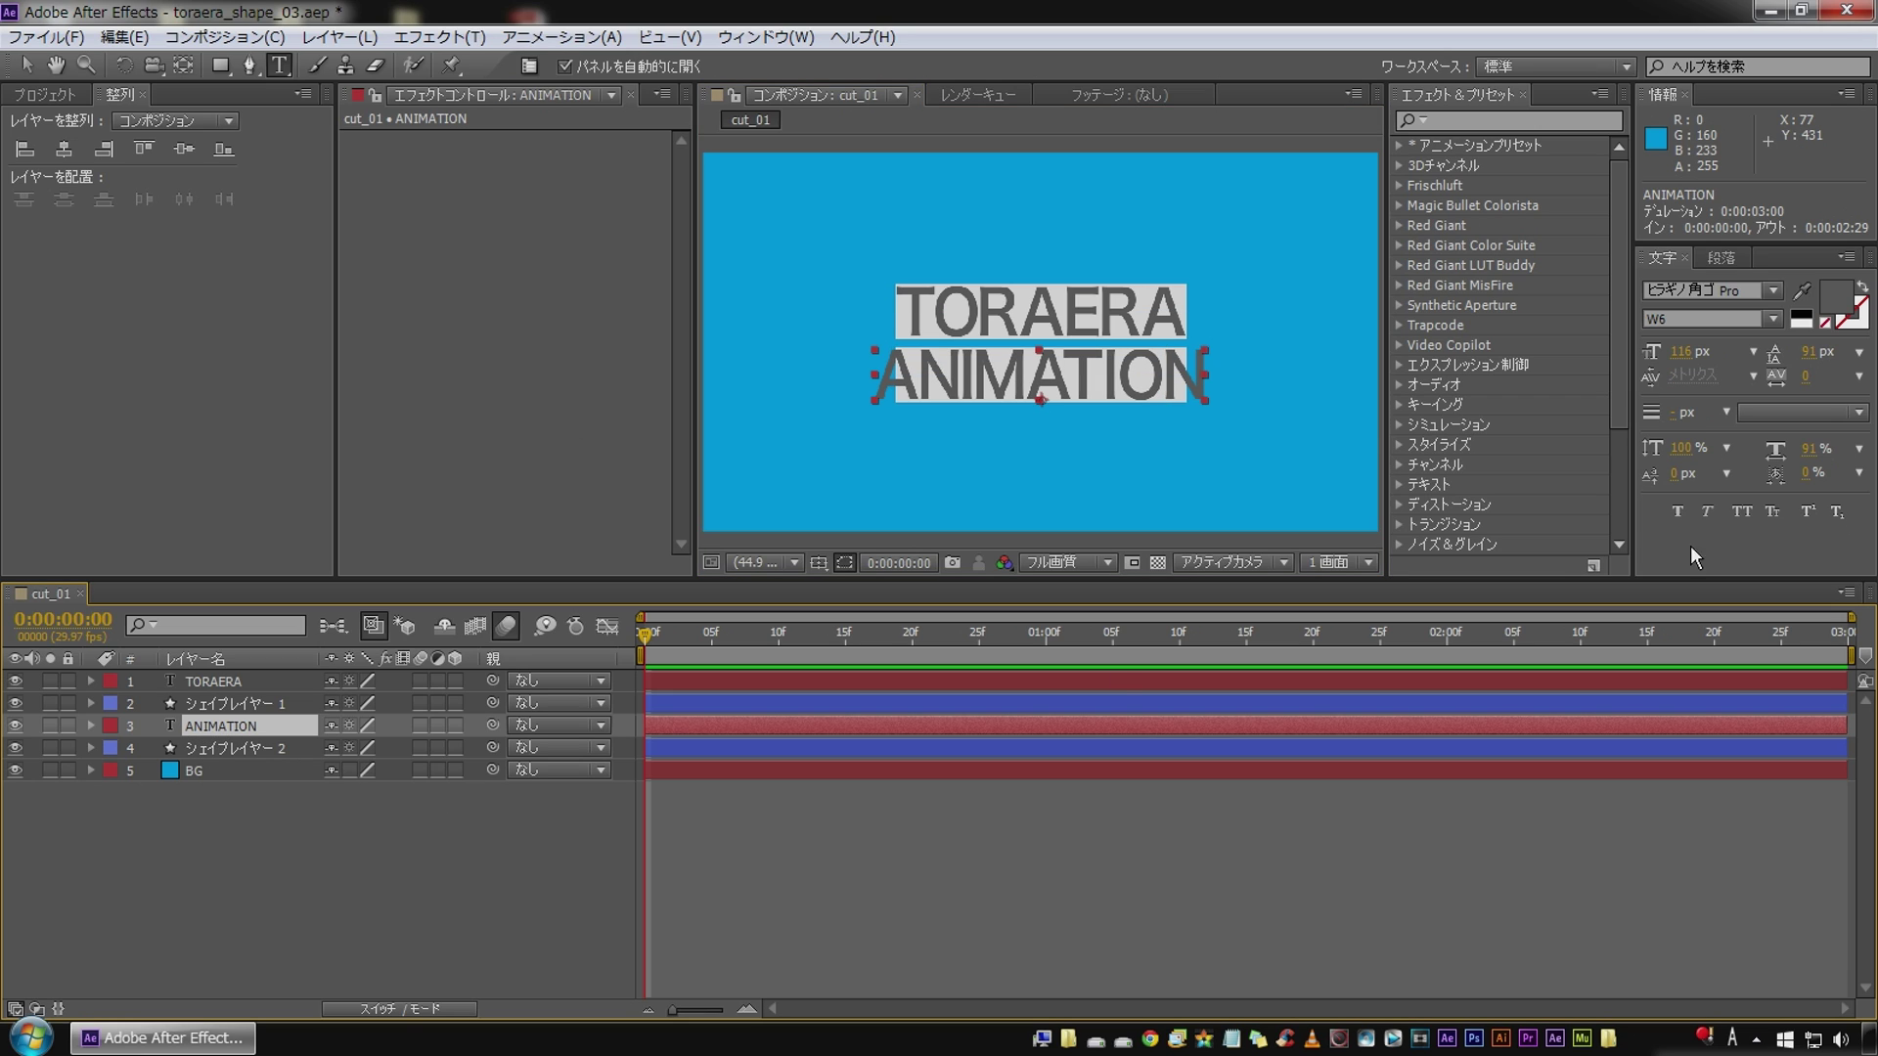
Step: Reduce ANIMATION's horizontal scale to 79% in the Character panel
click(1815, 448)
key(Down)
key(Down)
key(Down)
key(Down)
key(Down)
key(Down)
key(Down)
key(Down)
key(Down)
key(Down)
key(Down)
key(Down)
key(Down)
click(373, 892)
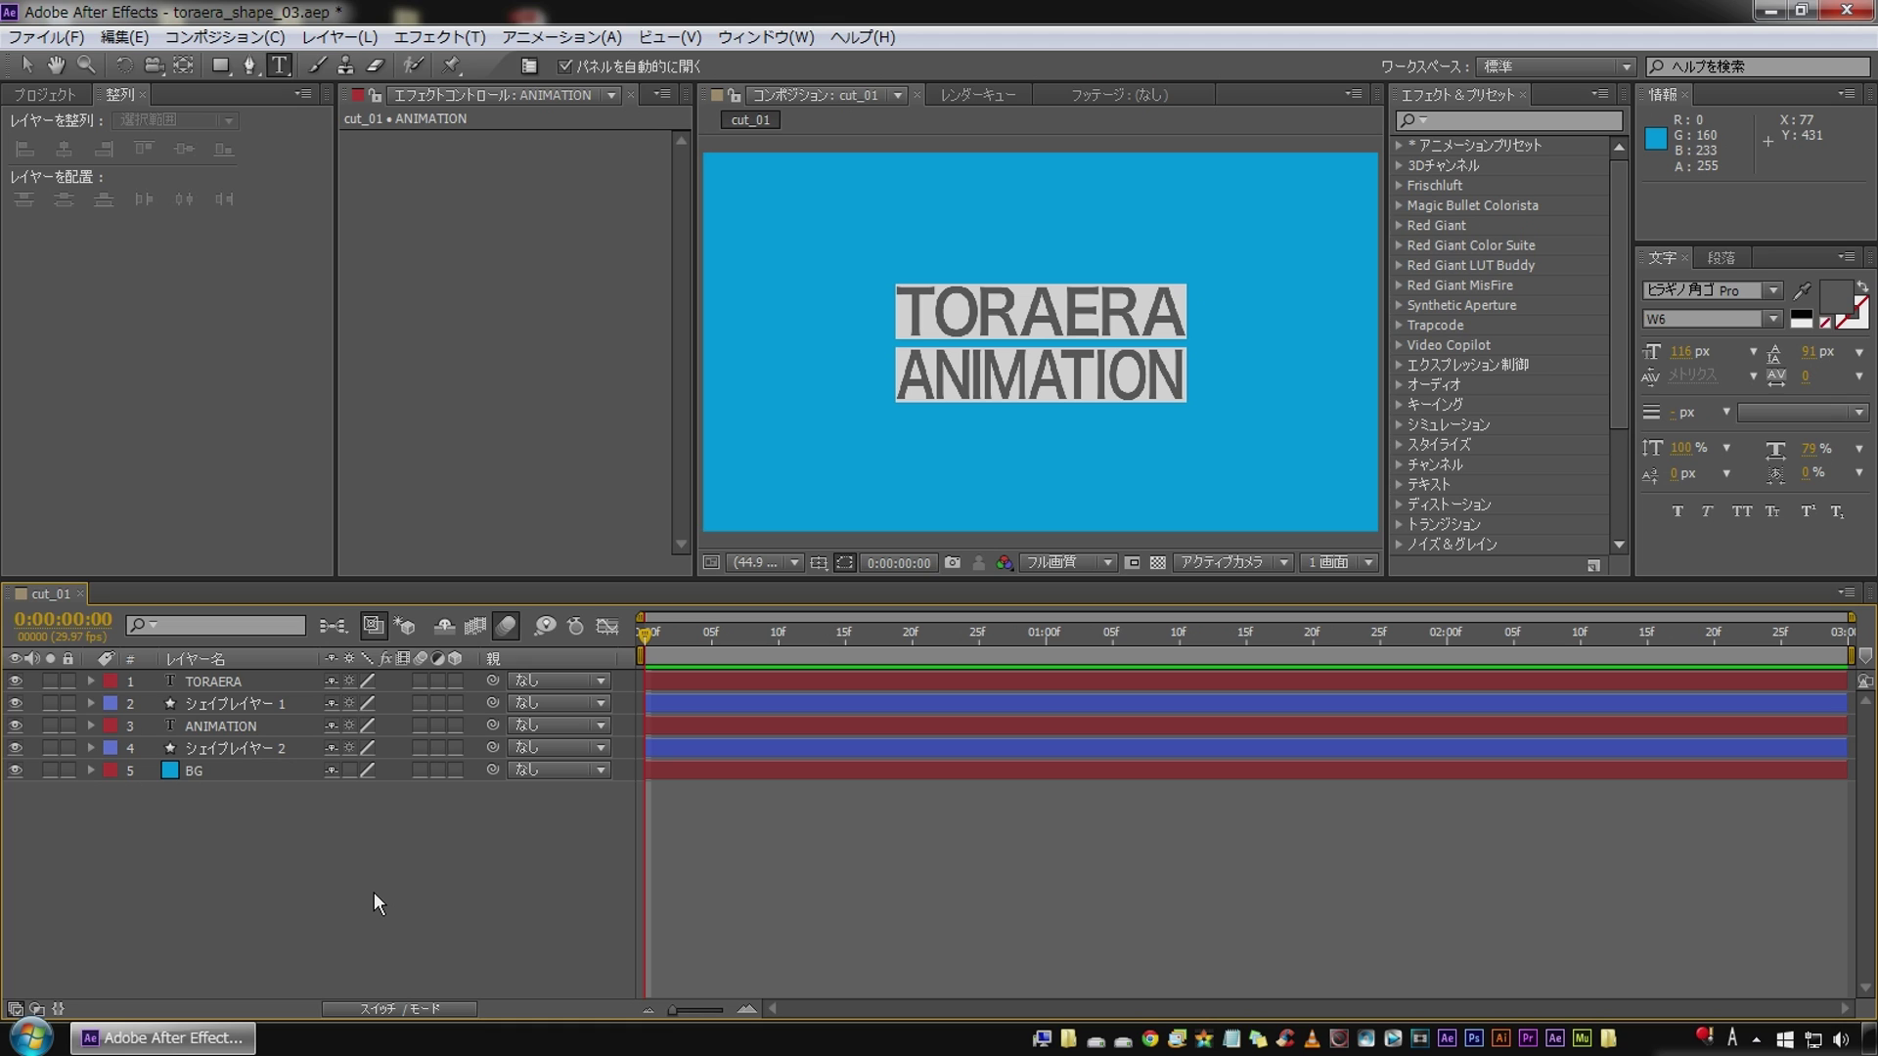
Step: Hide TORAERA, ANIMATION and the lower bar, then expand the upper bar's contents and its Add list
click(230, 704)
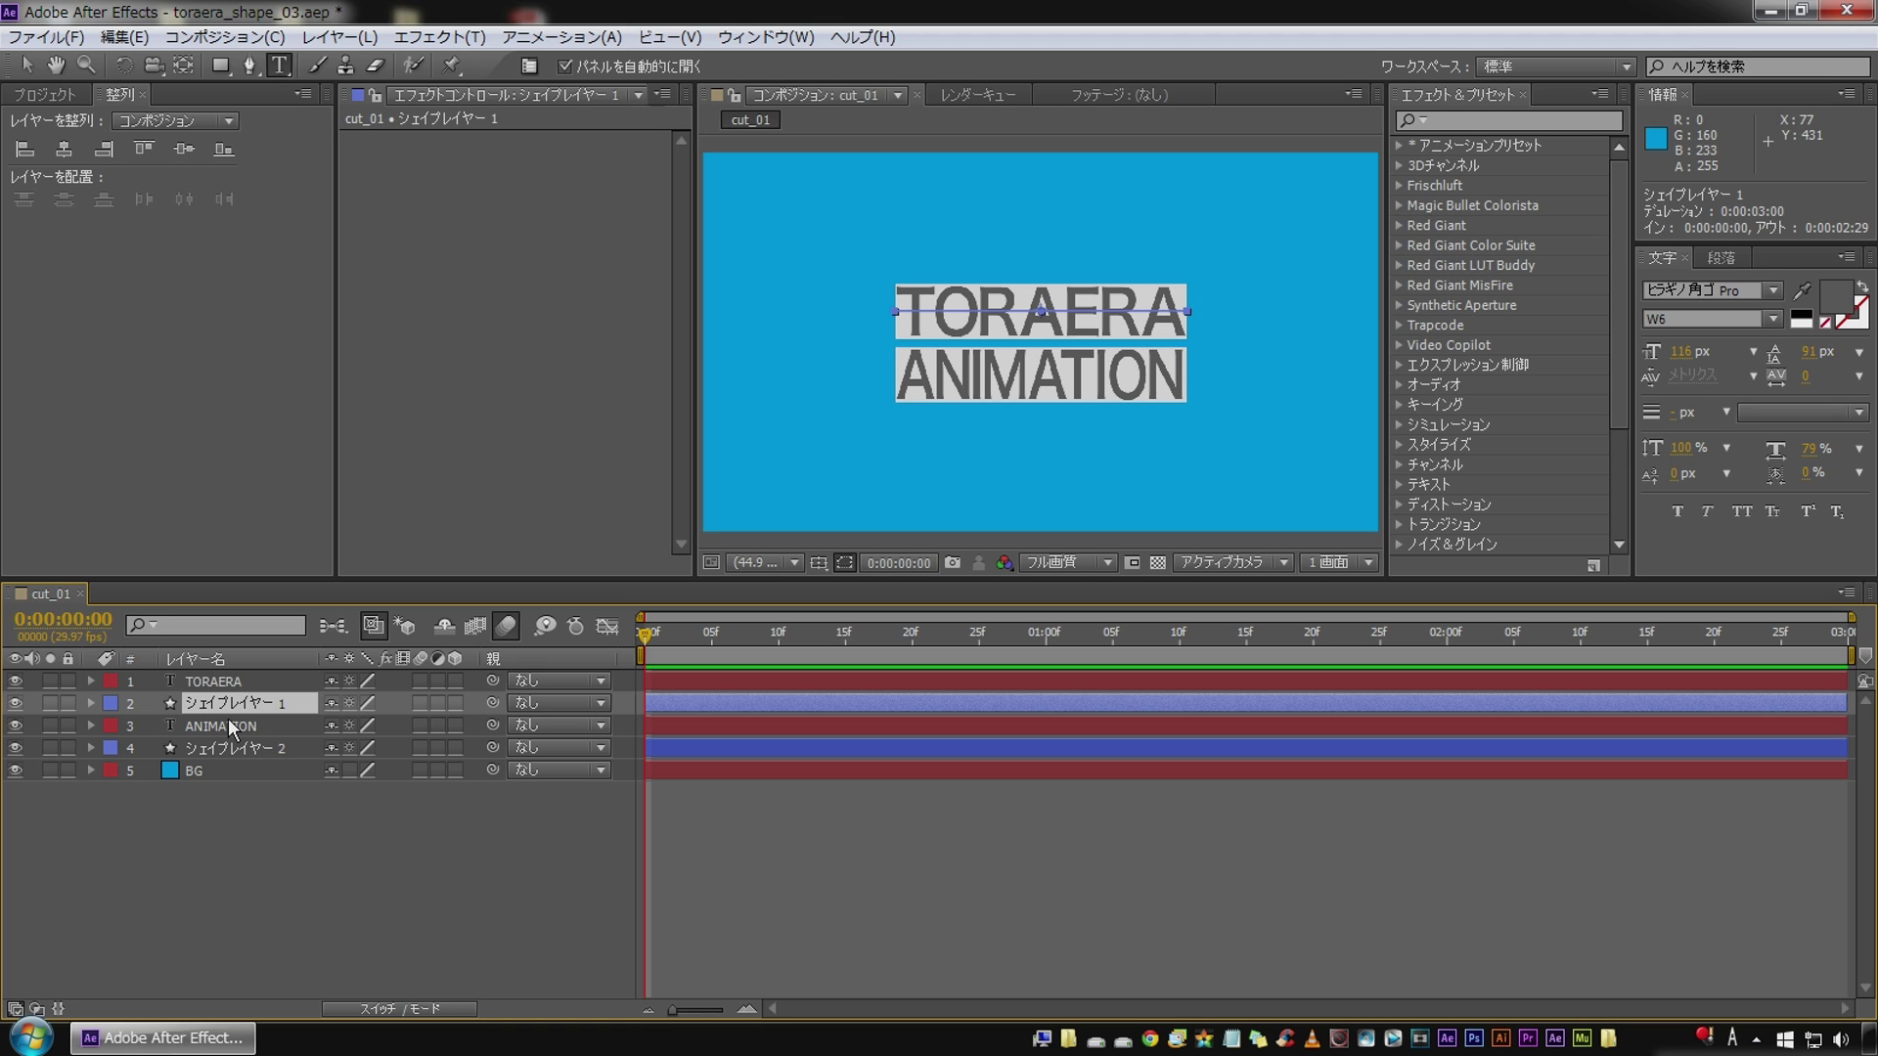
click(16, 725)
click(16, 748)
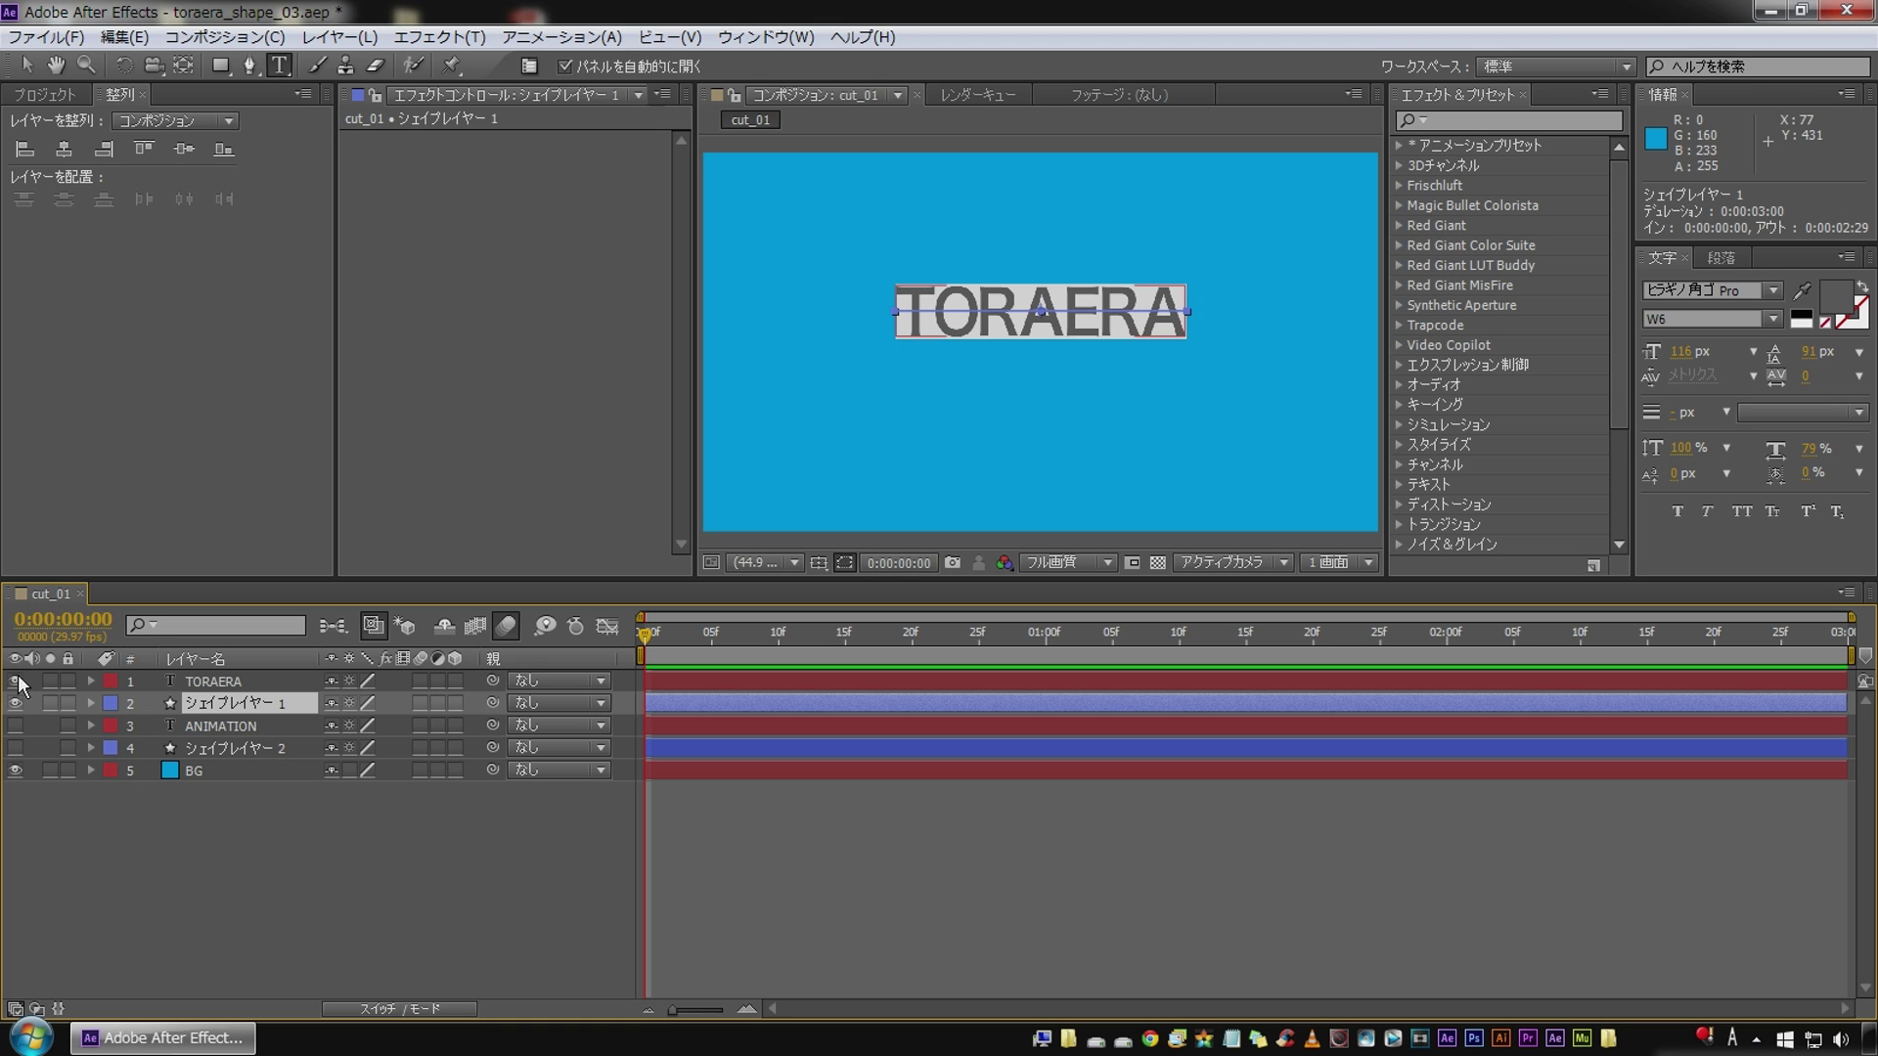
click(16, 678)
click(188, 820)
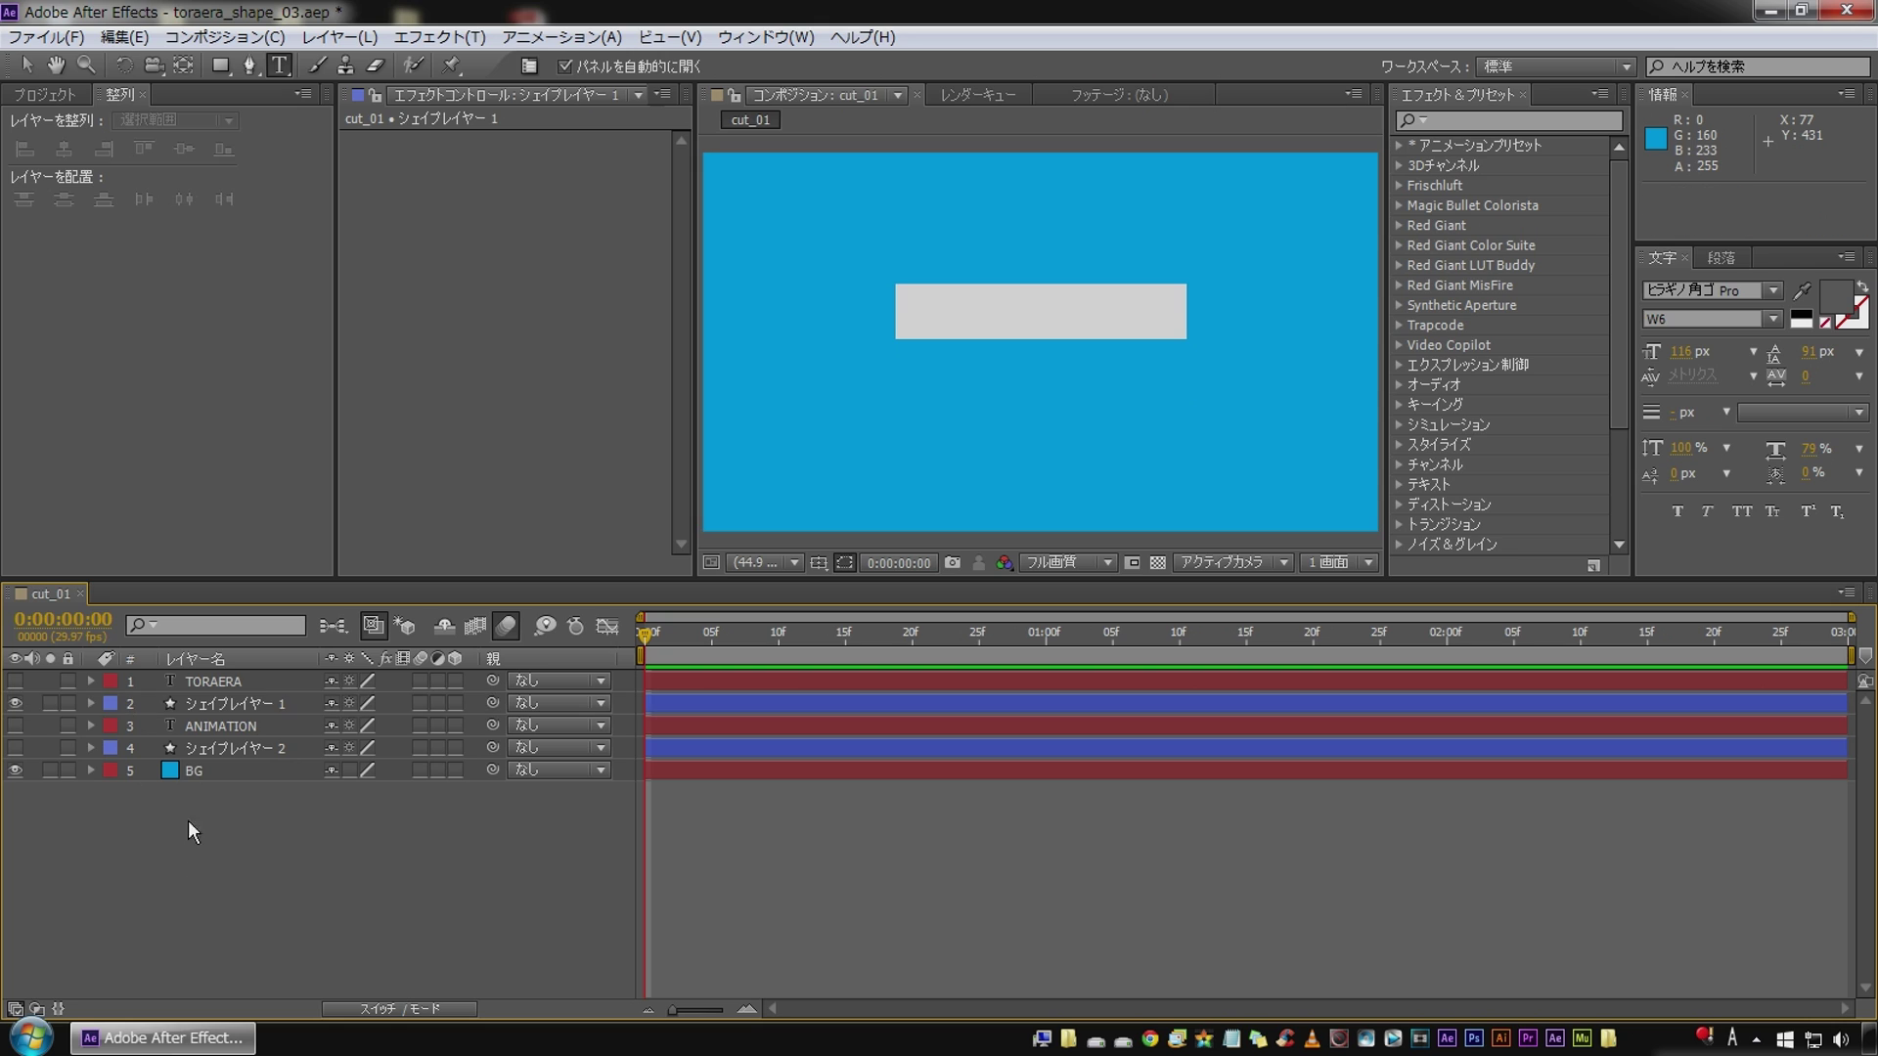
click(226, 703)
click(90, 702)
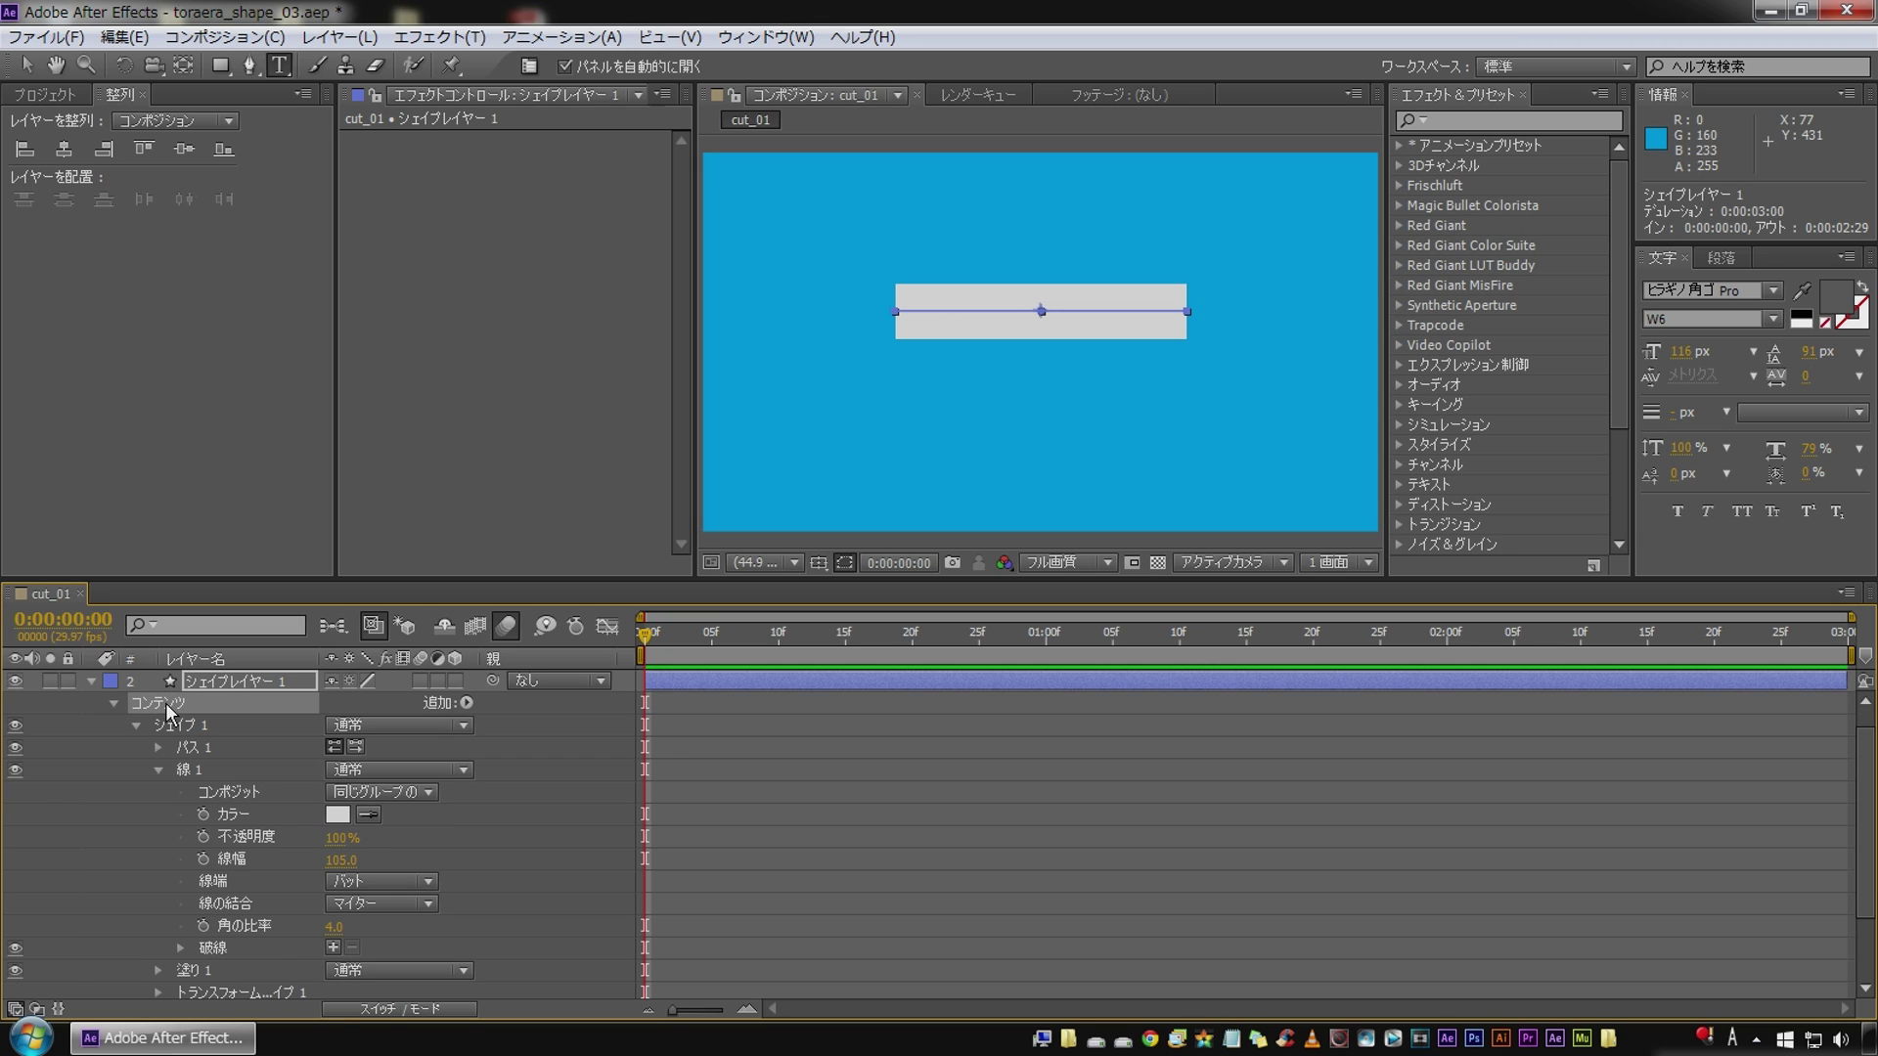
click(465, 703)
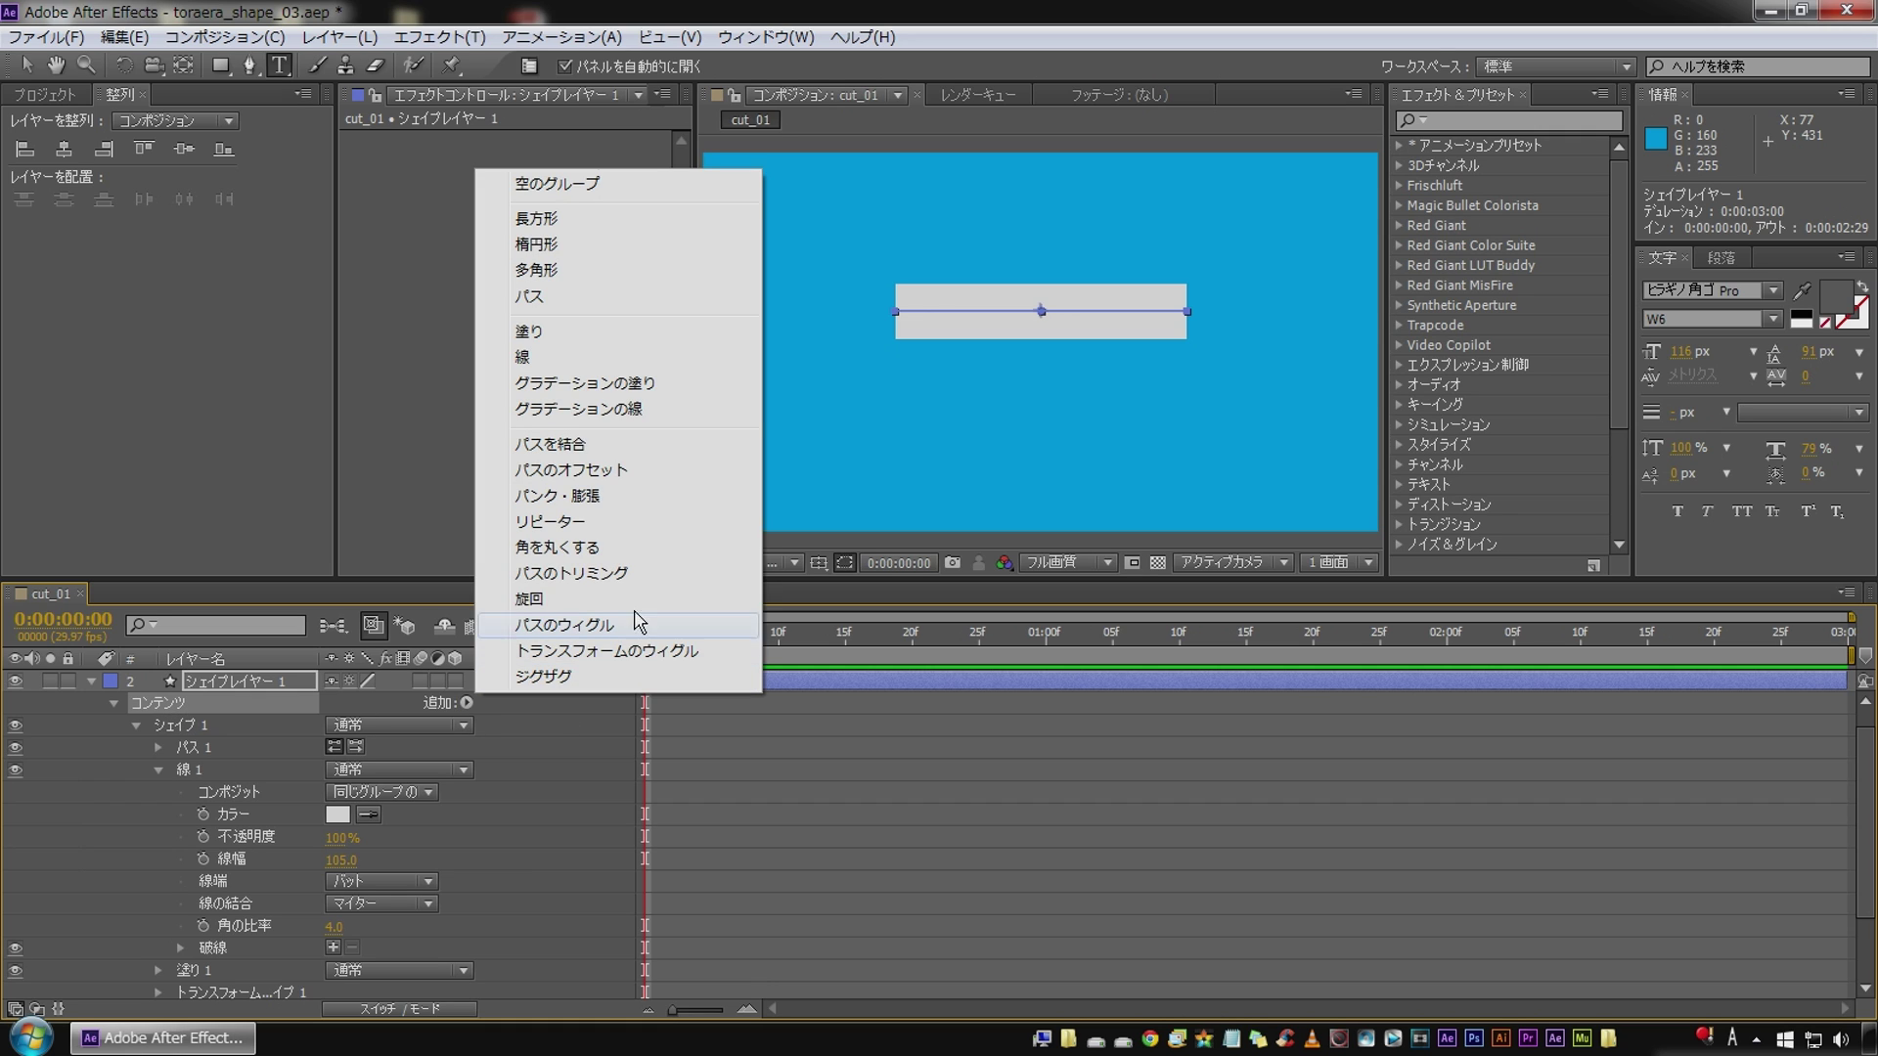
Step: Add Trim Paths to the upper bar and expand Trim Paths 1 to edit its End value
click(571, 573)
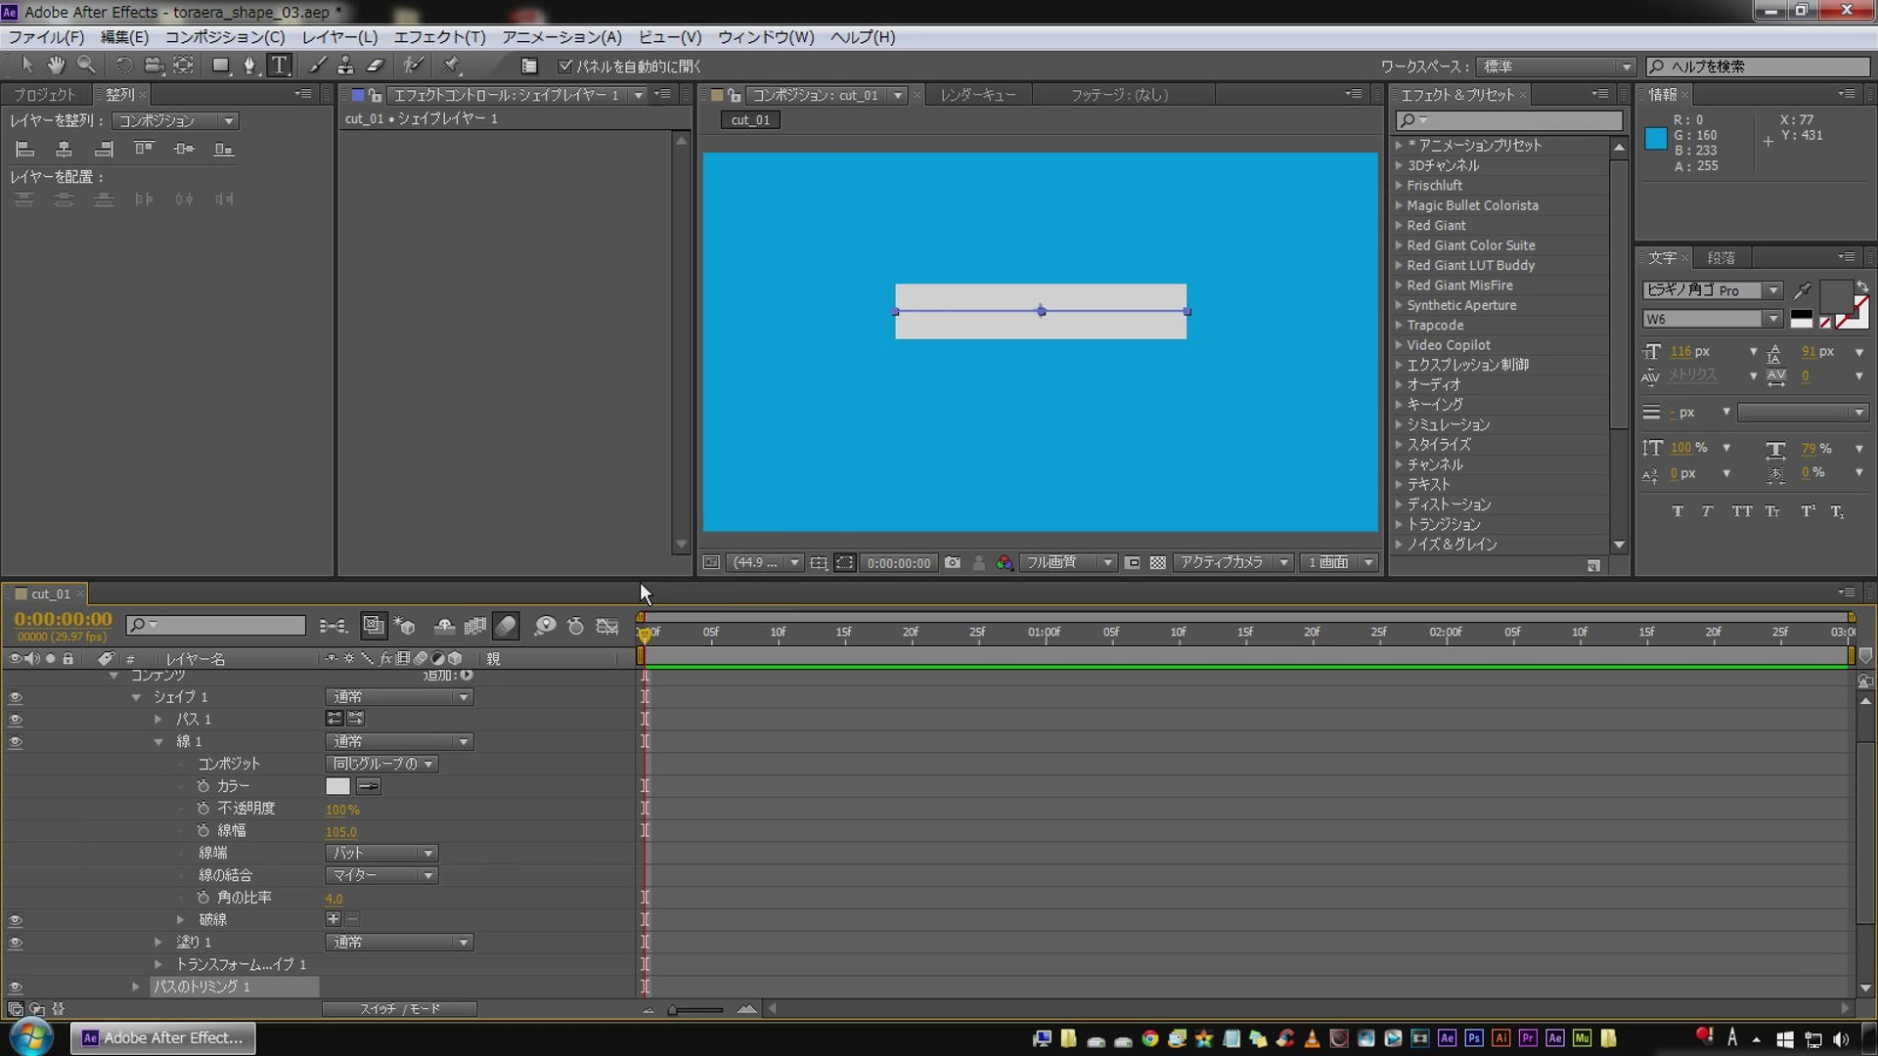
click(137, 699)
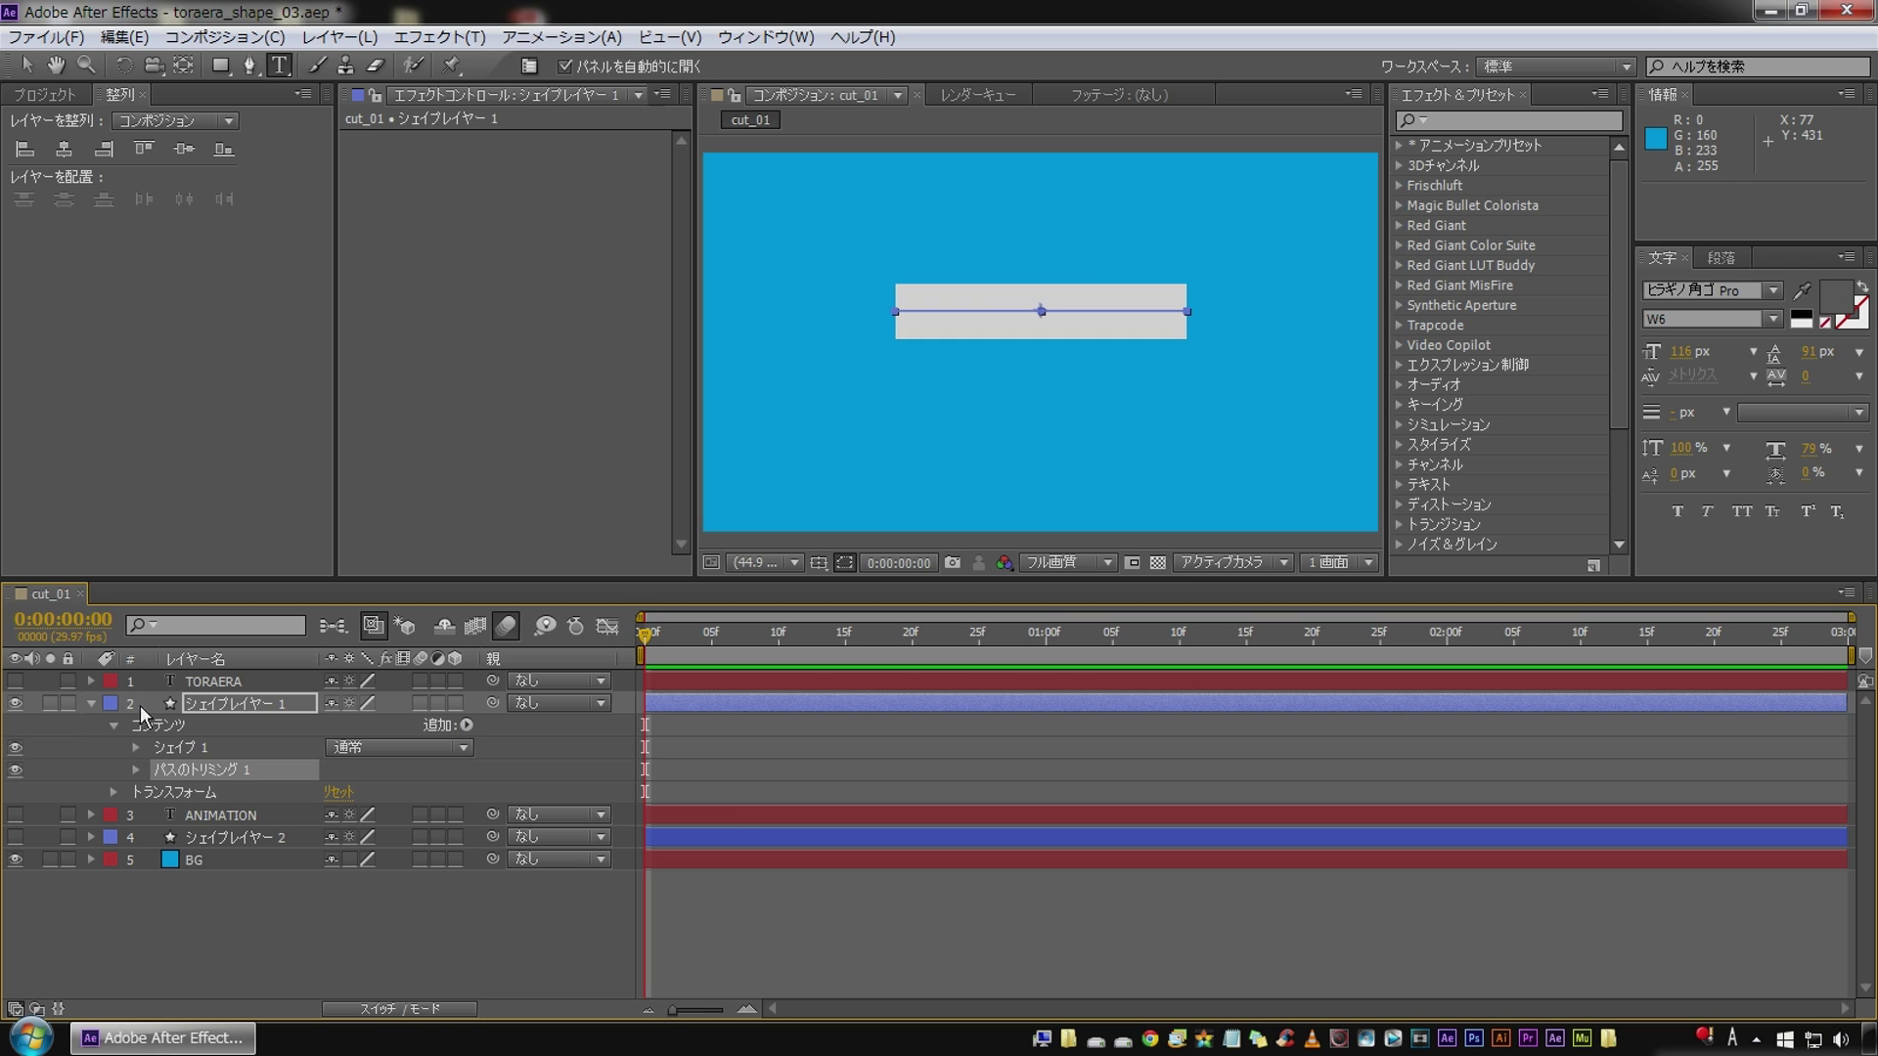
click(135, 771)
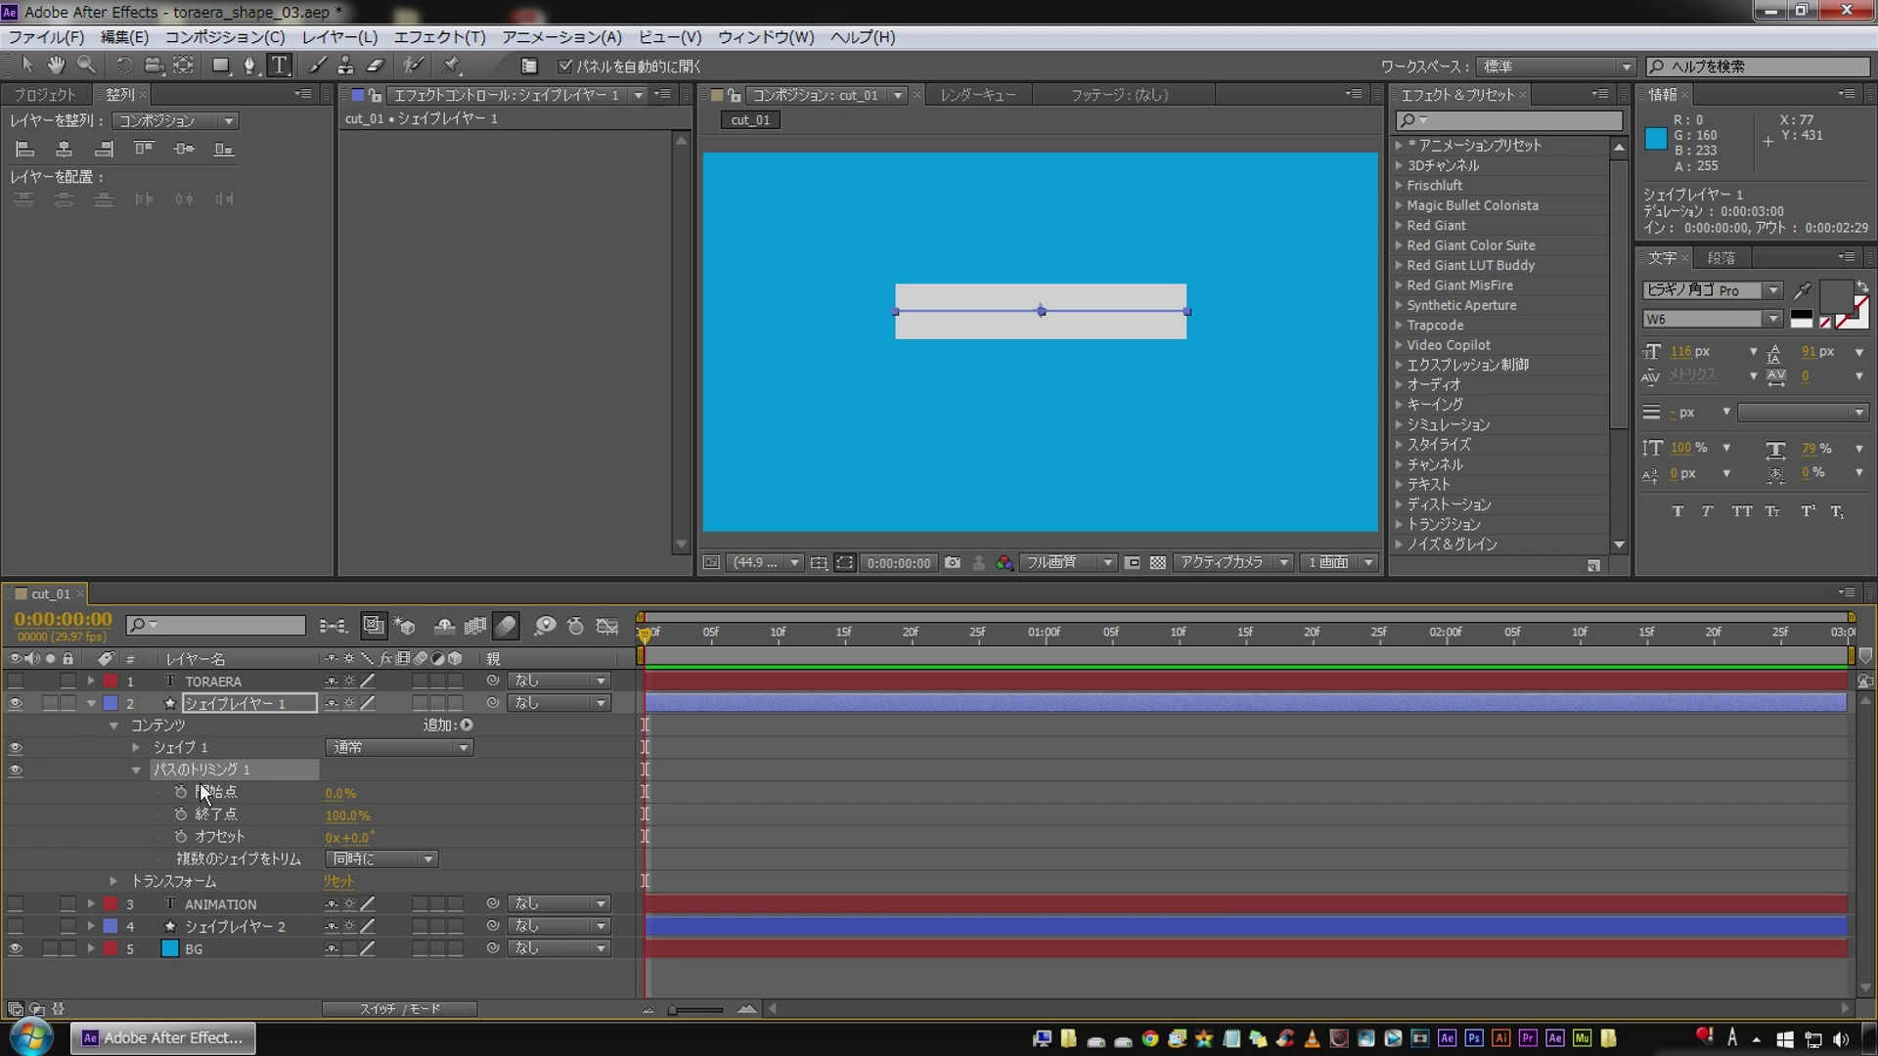
click(335, 814)
Step: Set End to 0% and keyframe Start from 0% at 0f to 100% at 20f
text(0)
key(Return)
click(221, 794)
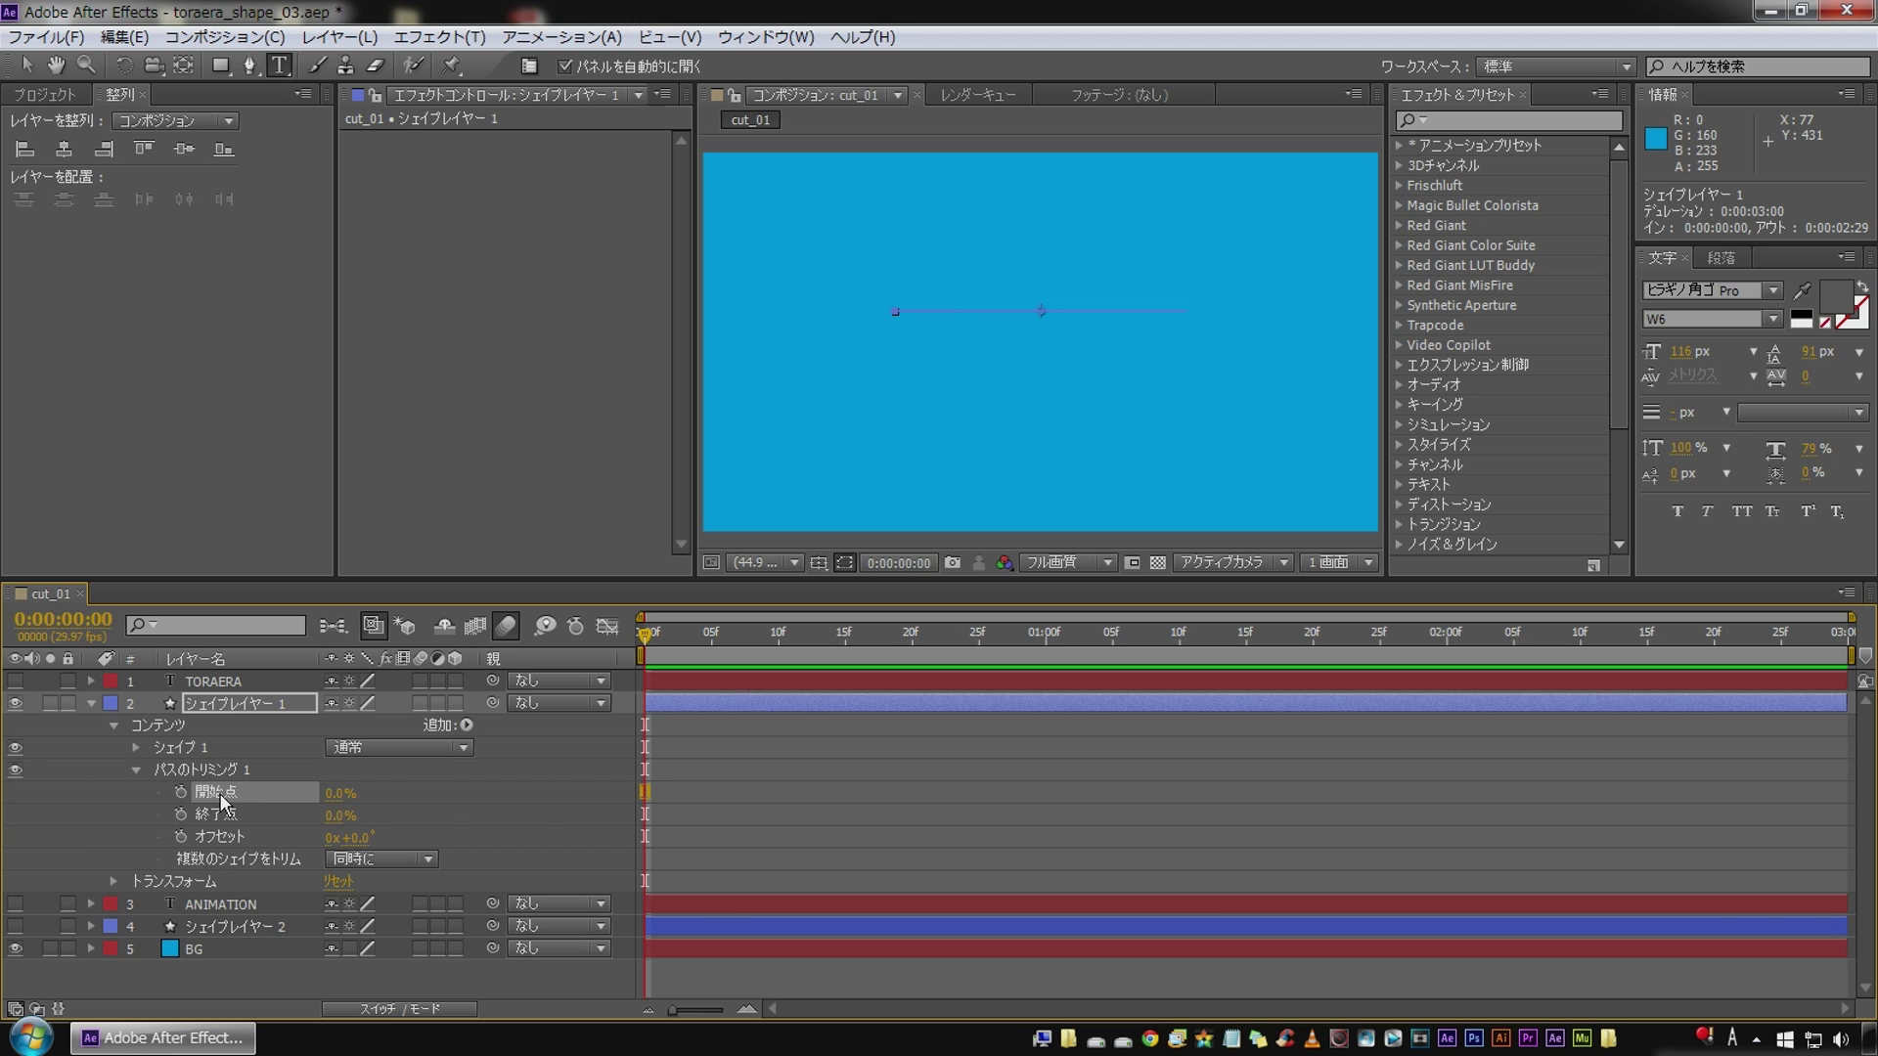
click(180, 791)
key(space)
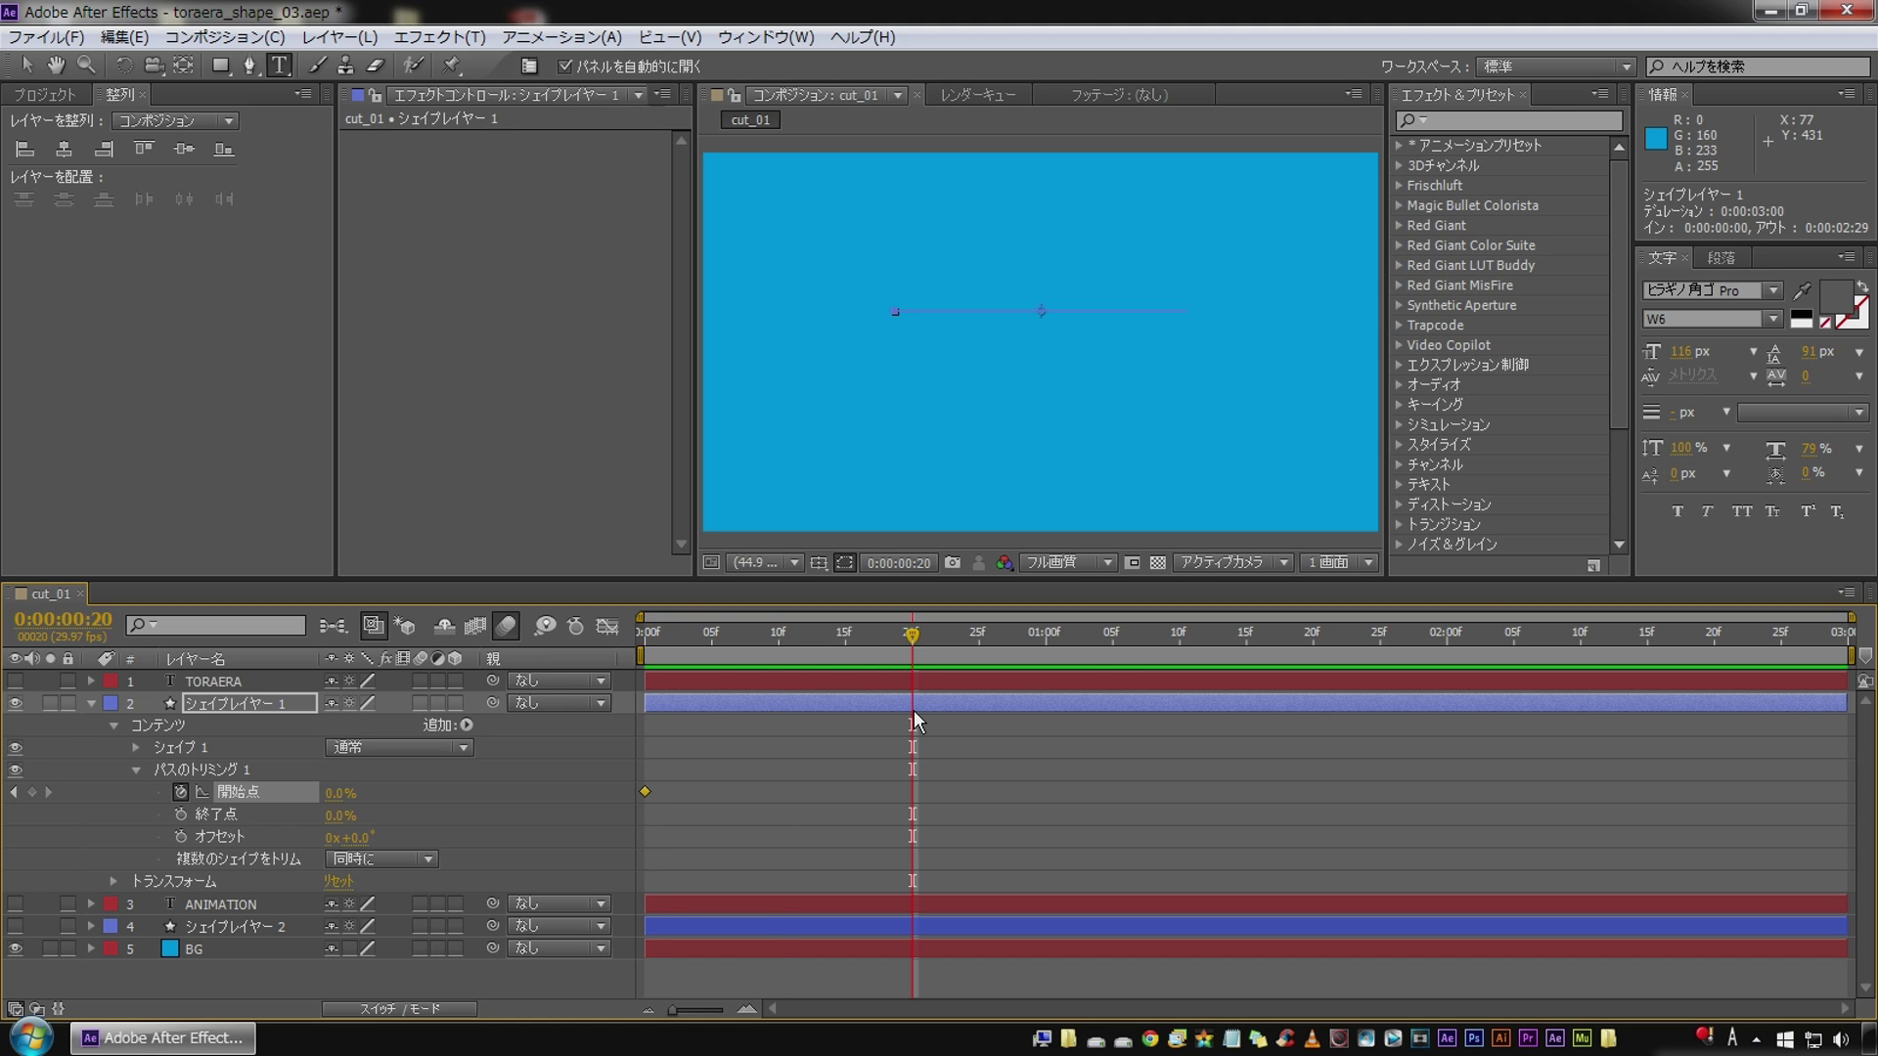
click(340, 793)
text(100)
key(Return)
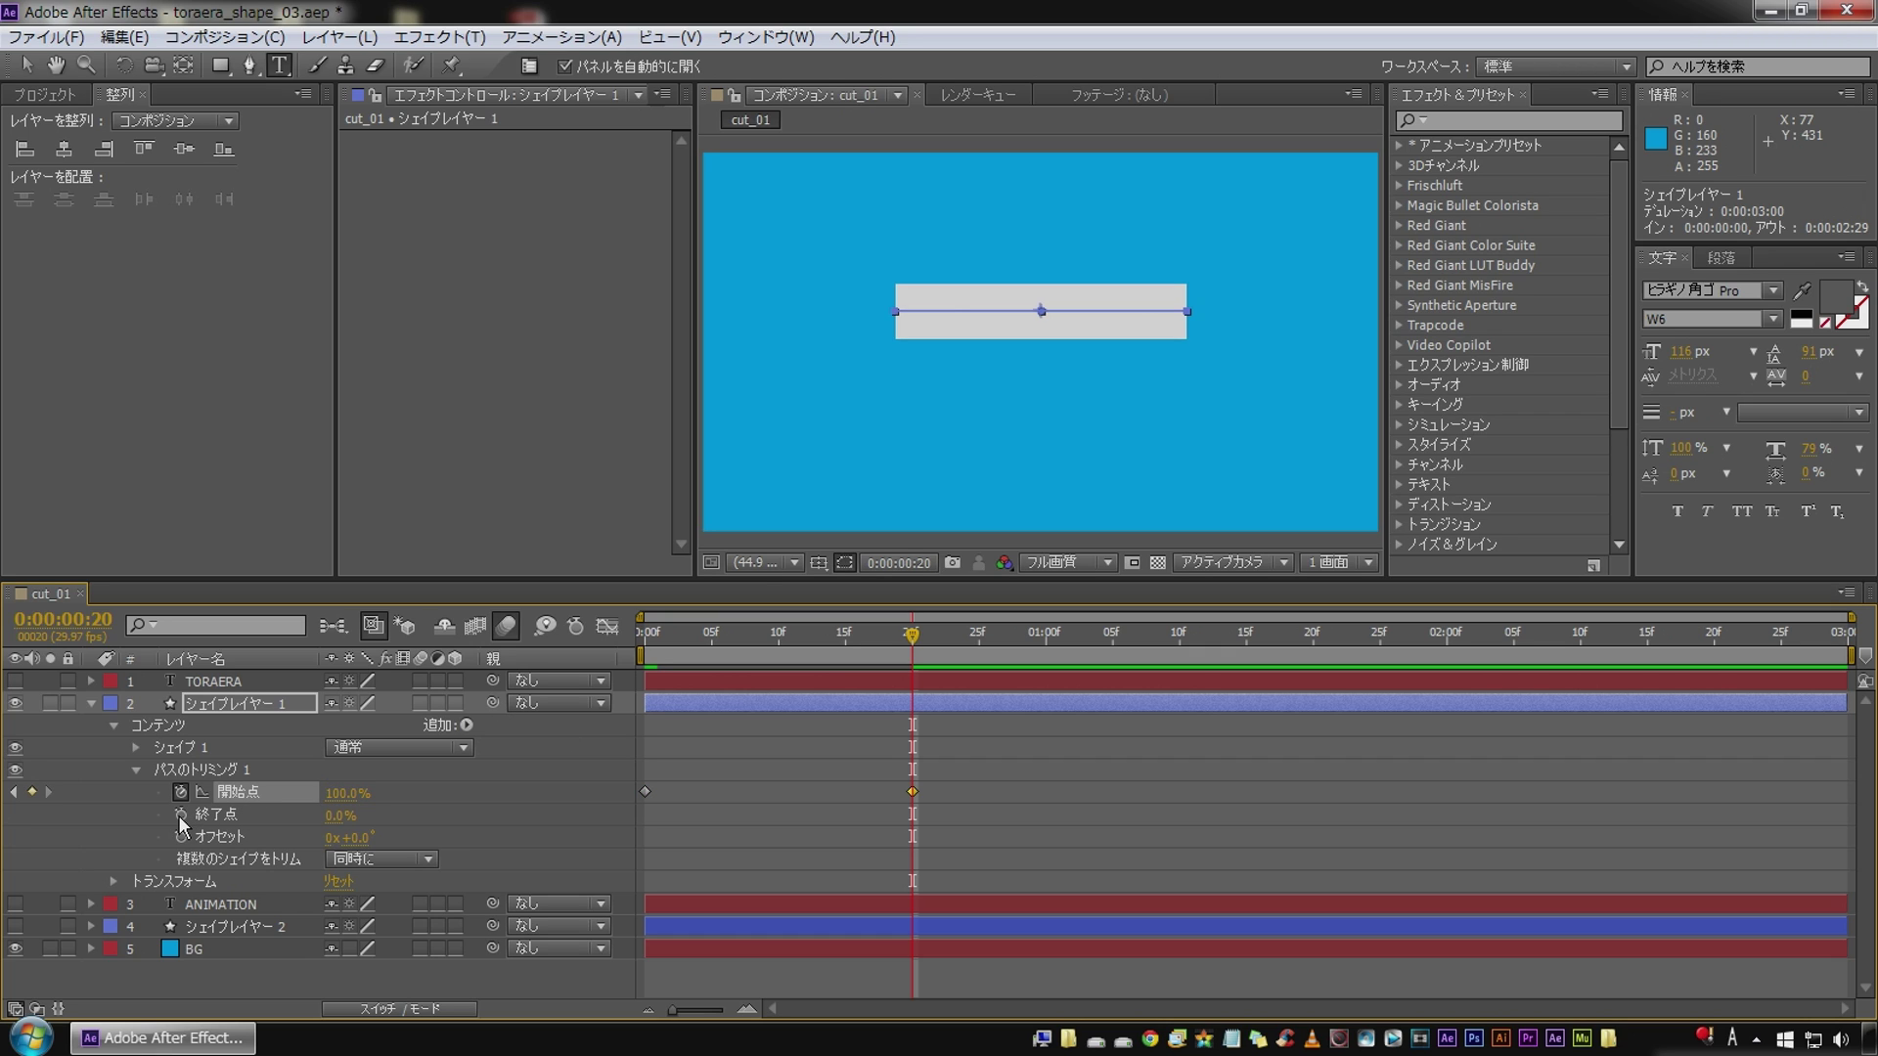
Step: Keyframe End from 0% at 20f to 100% at 1:10 and preview the bar animation
click(180, 815)
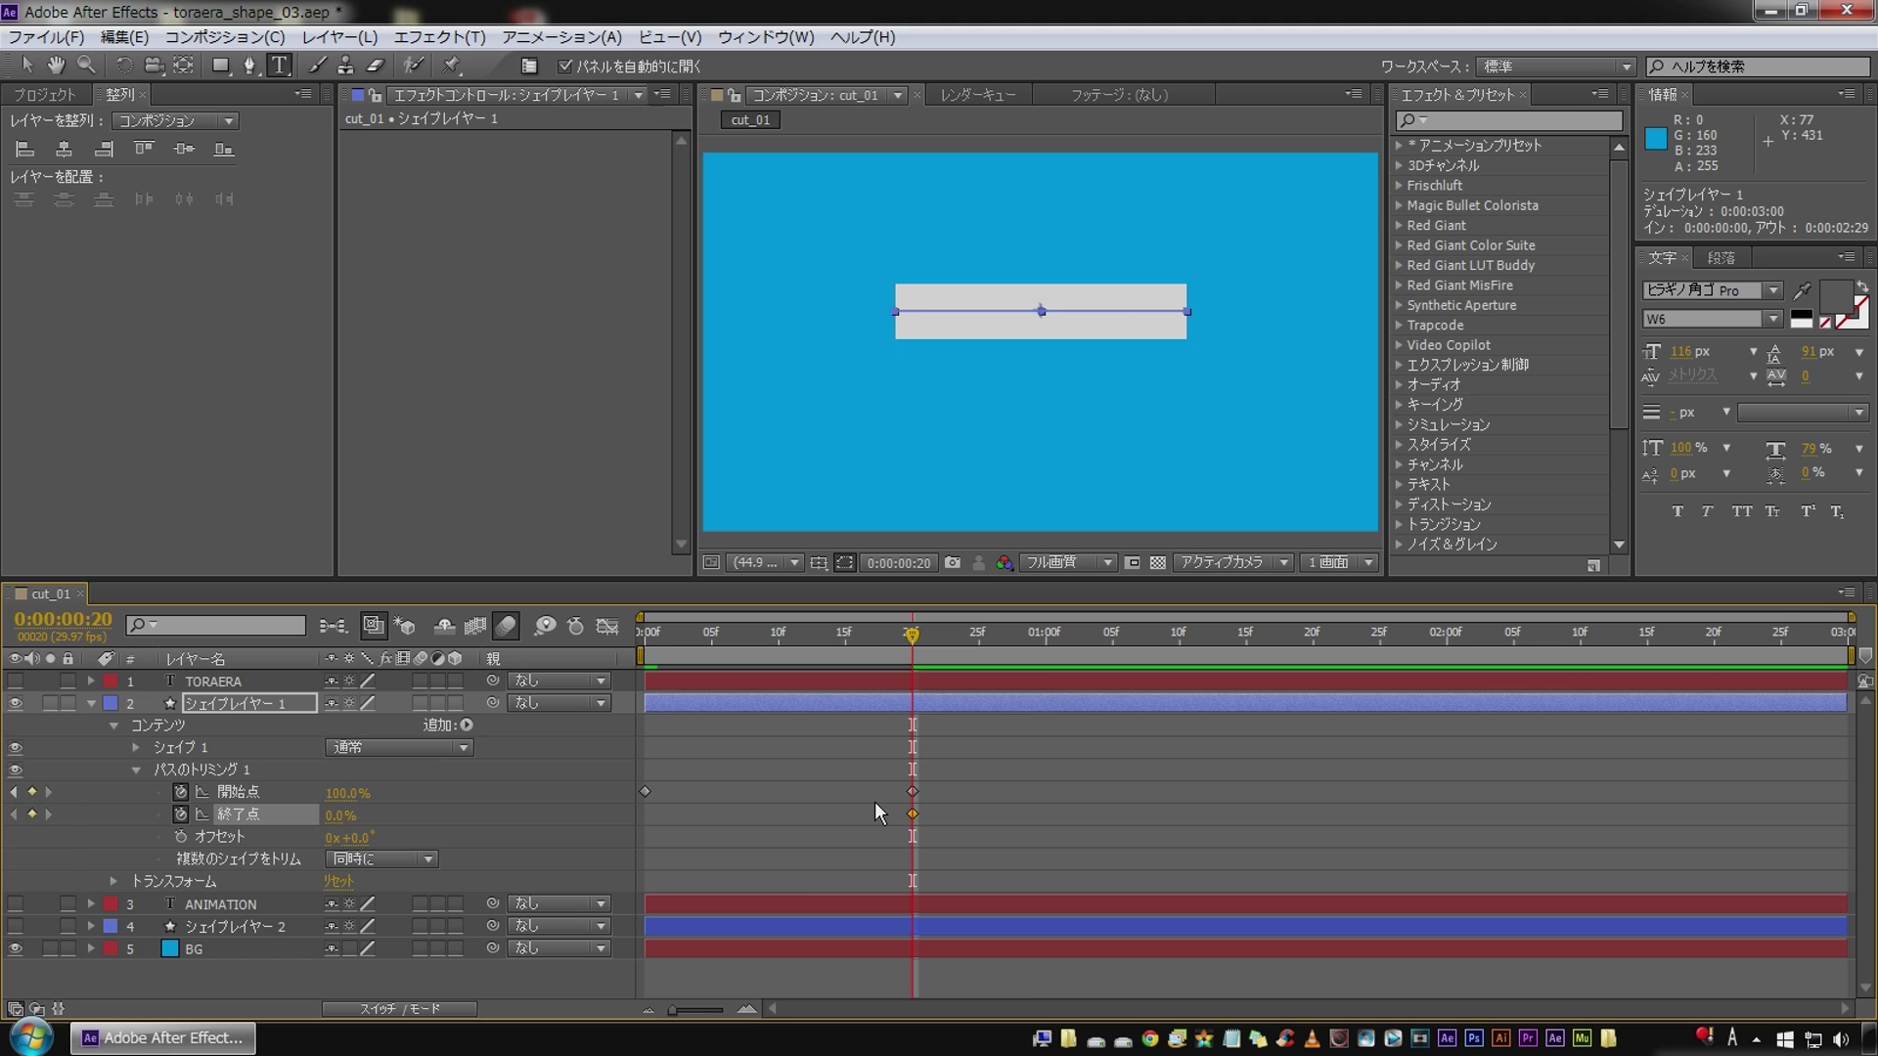
key(shift+Page_Down)
key(shift+Page_Down)
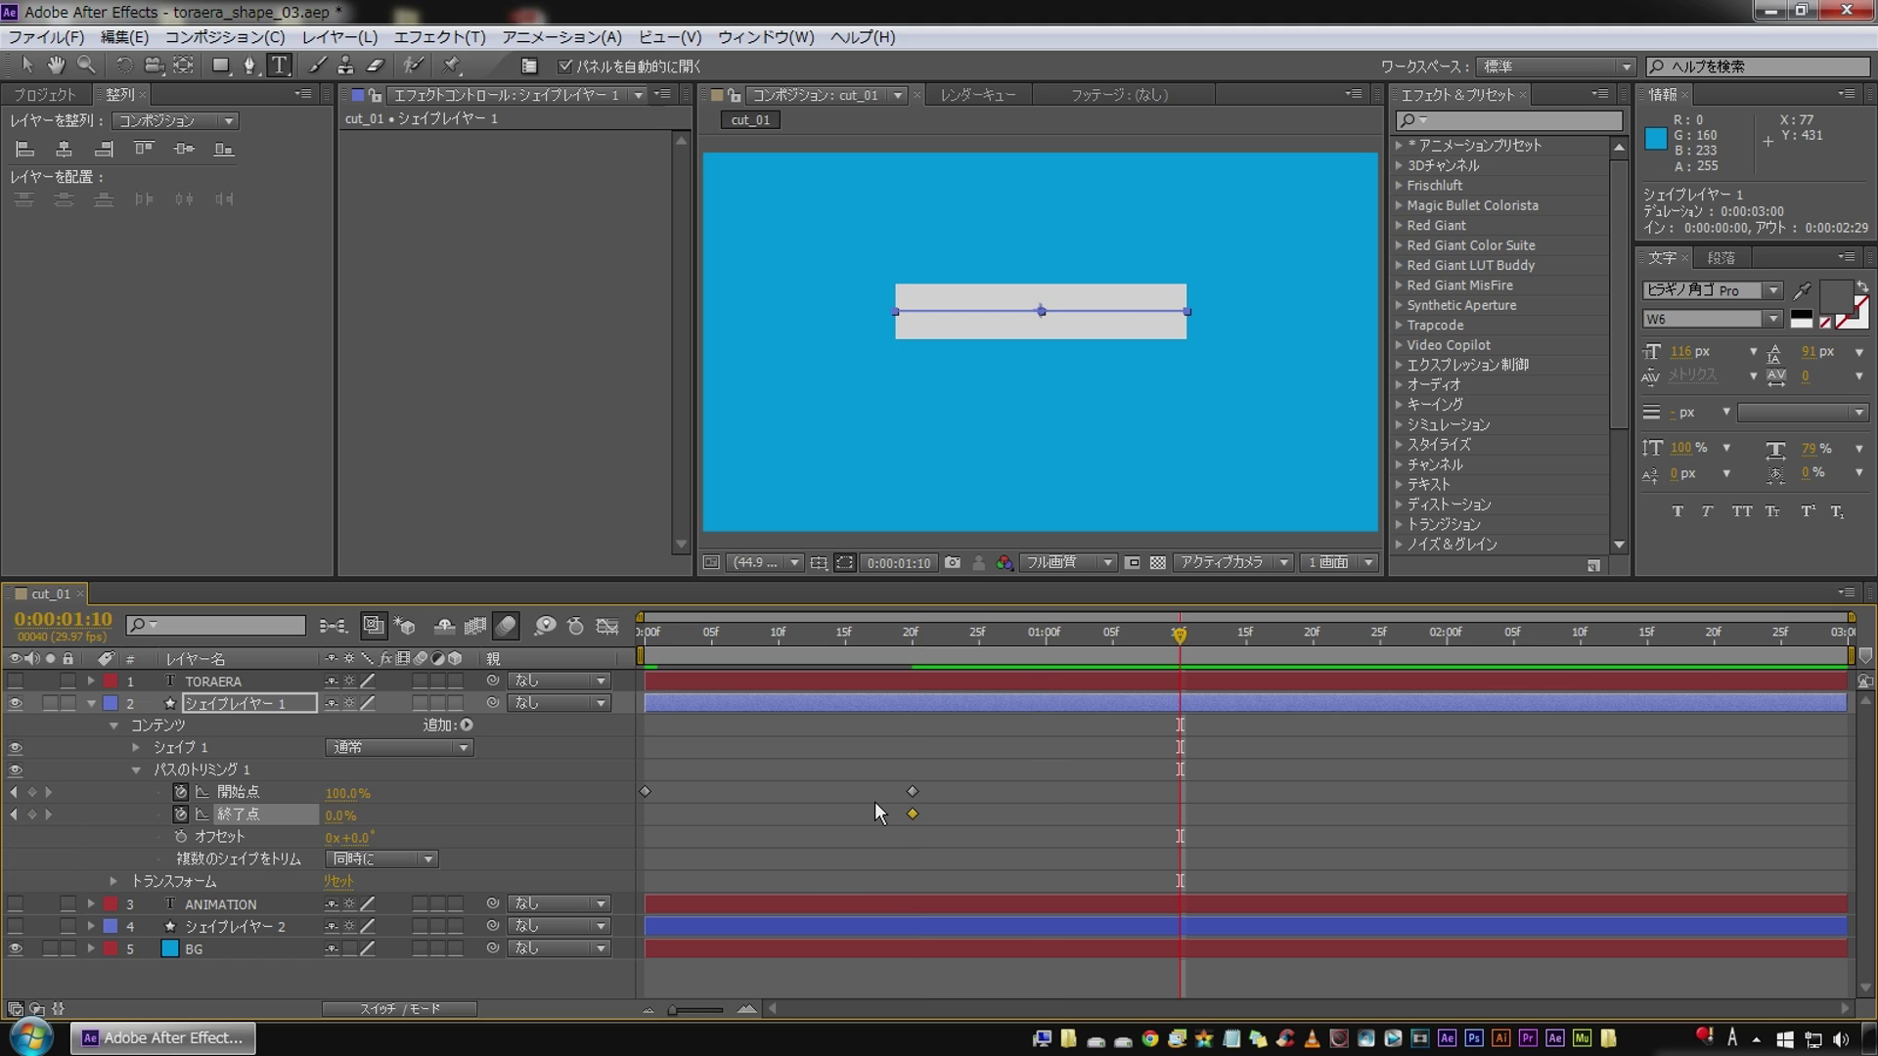
click(340, 815)
text(100)
key(Return)
drag(679, 659, 538, 650)
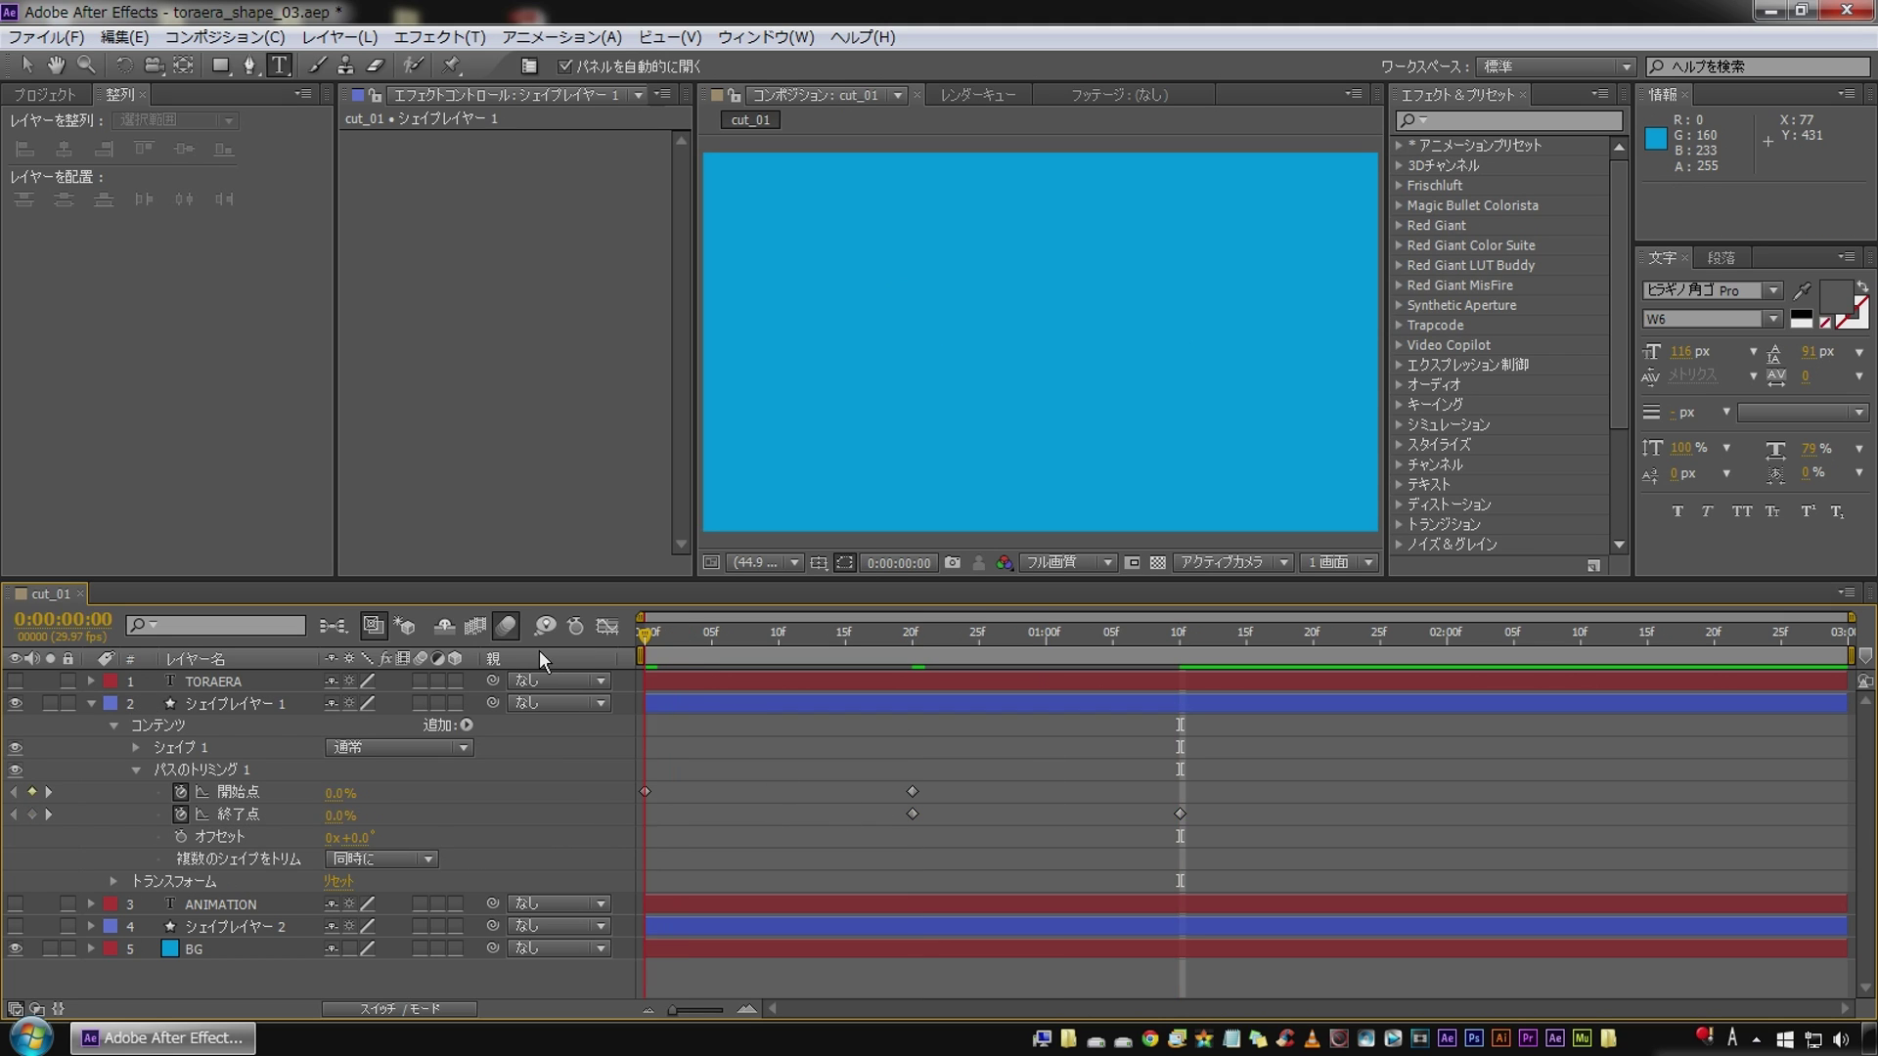
key(space)
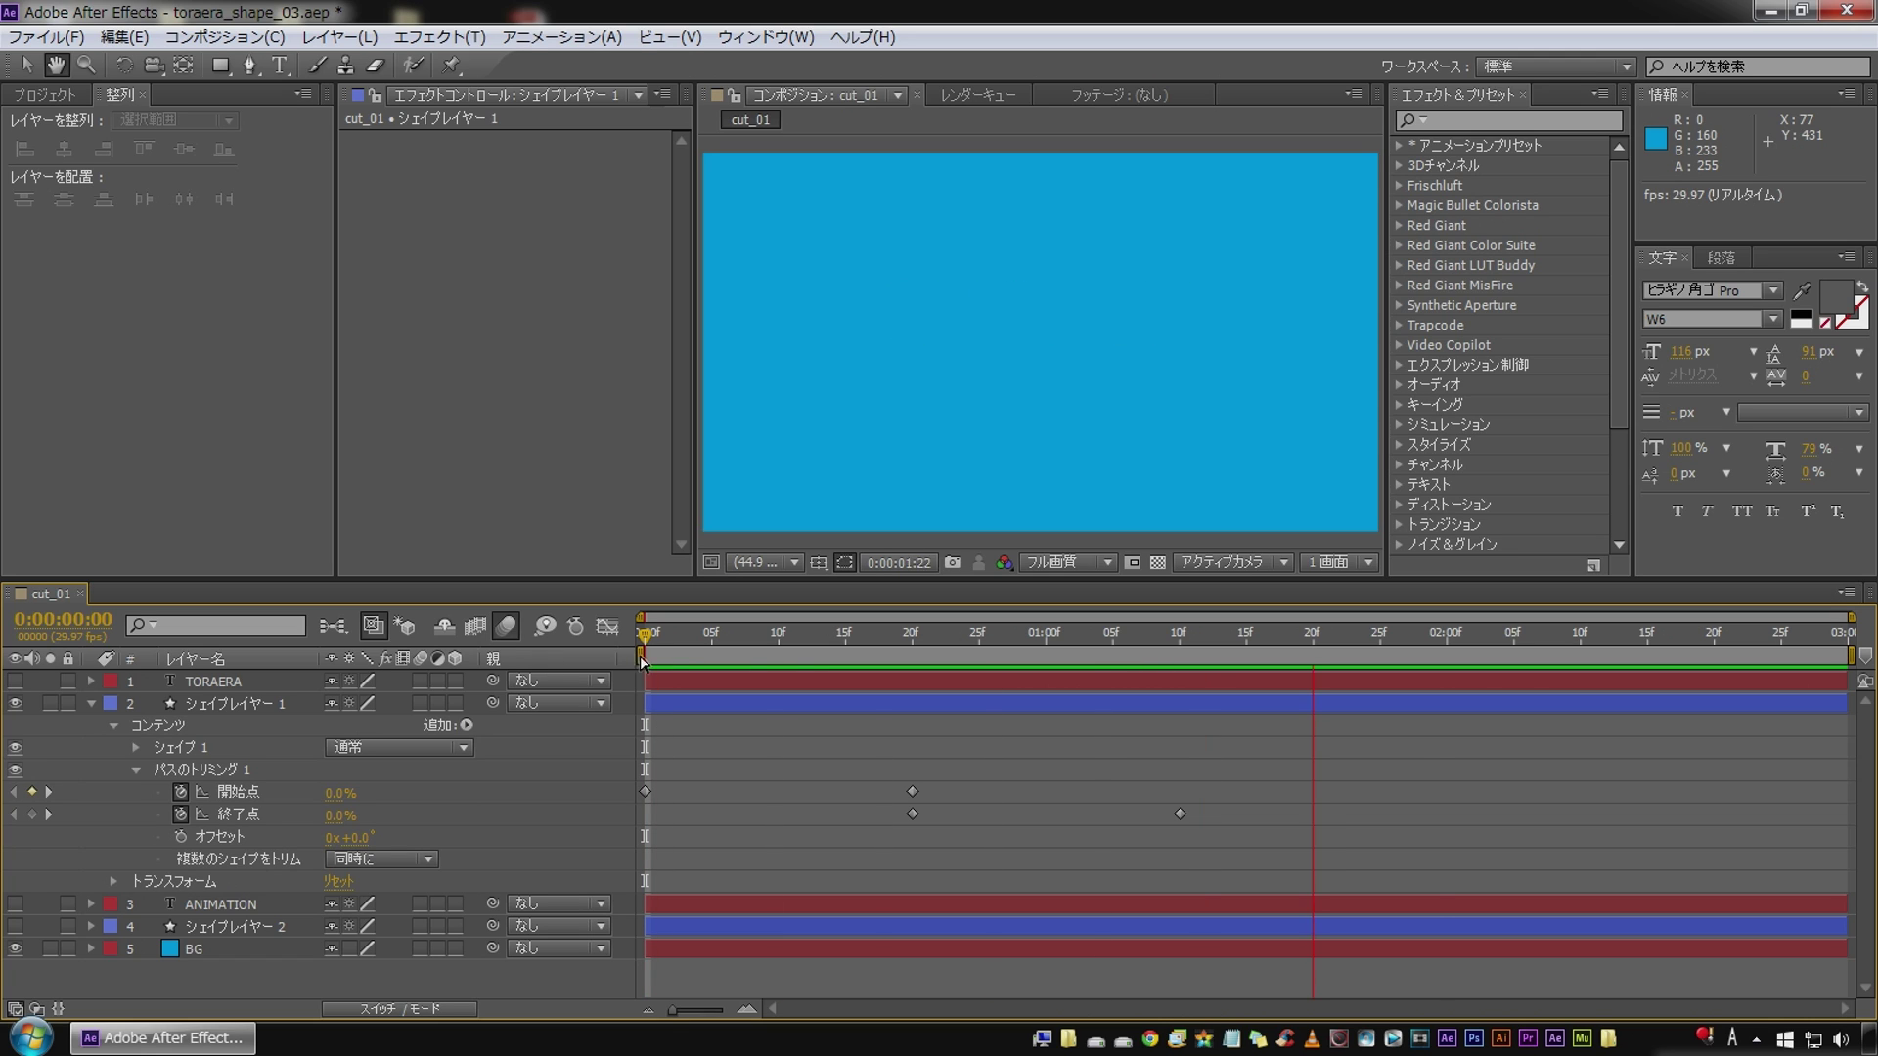
key(space)
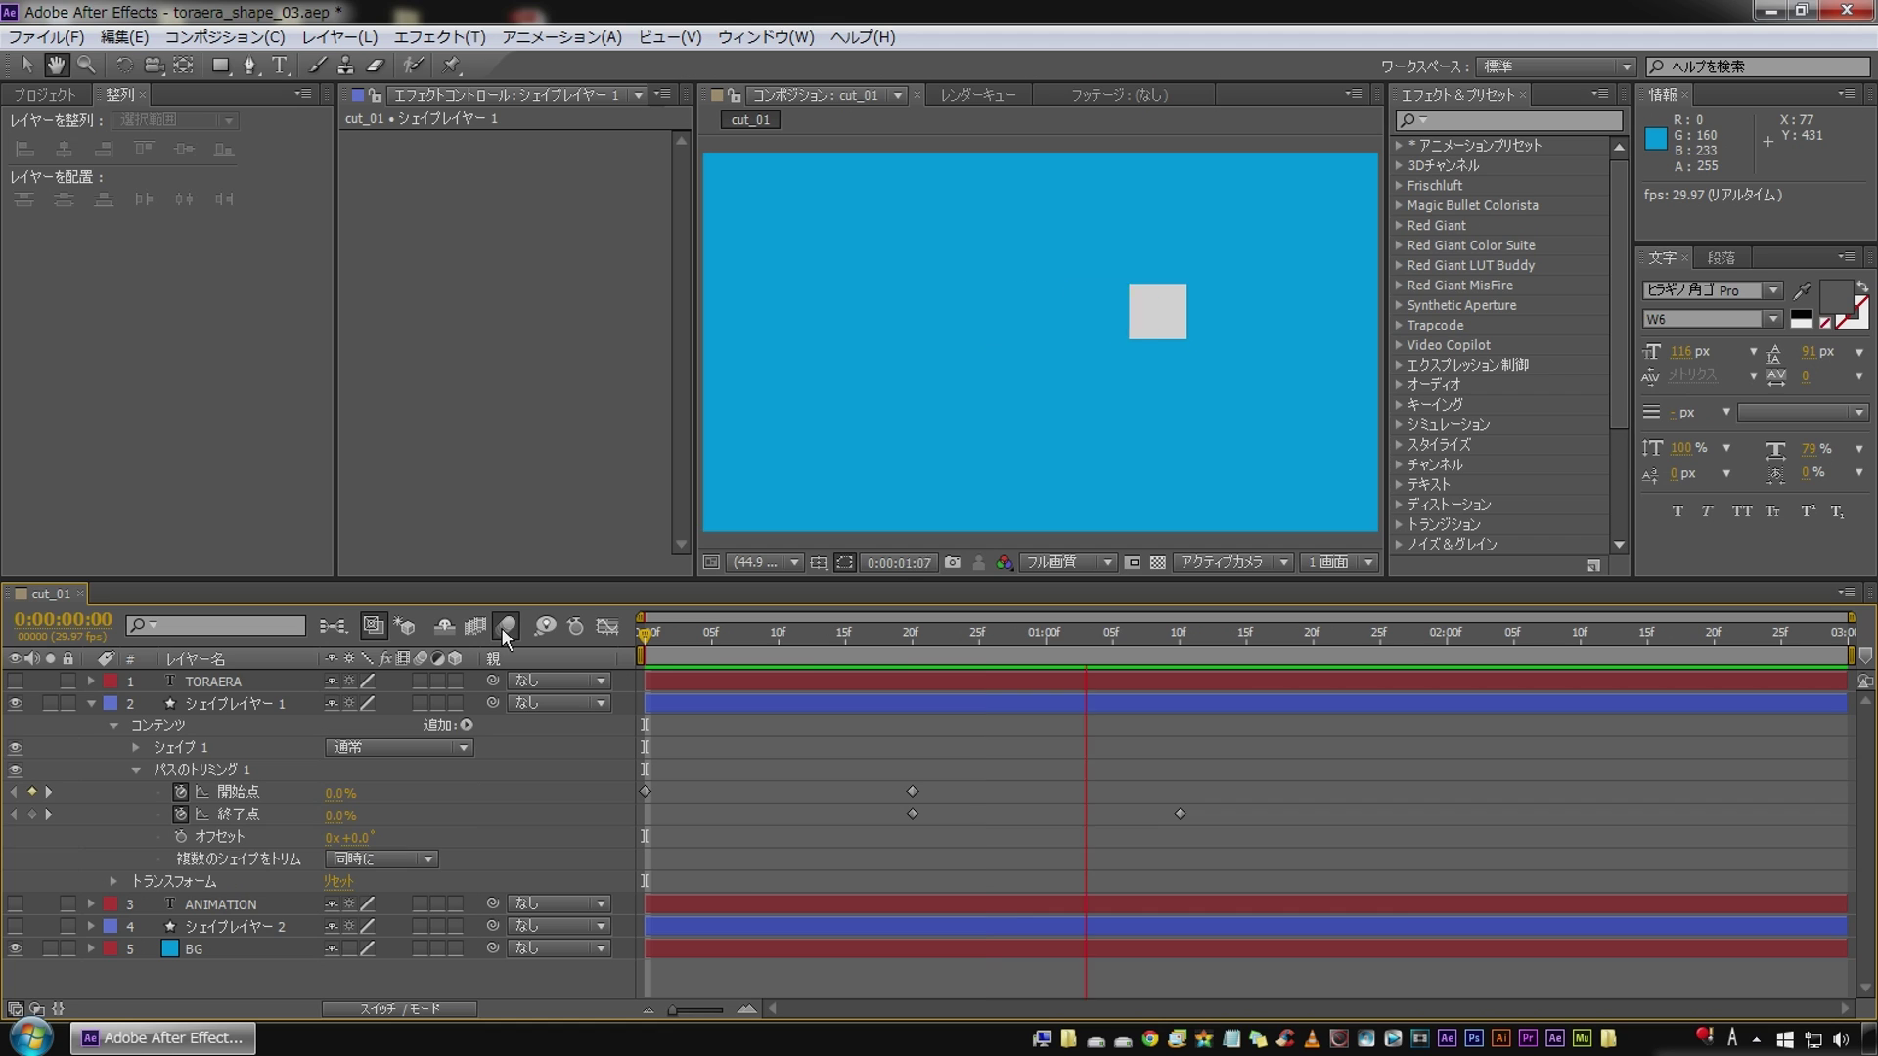
key(space)
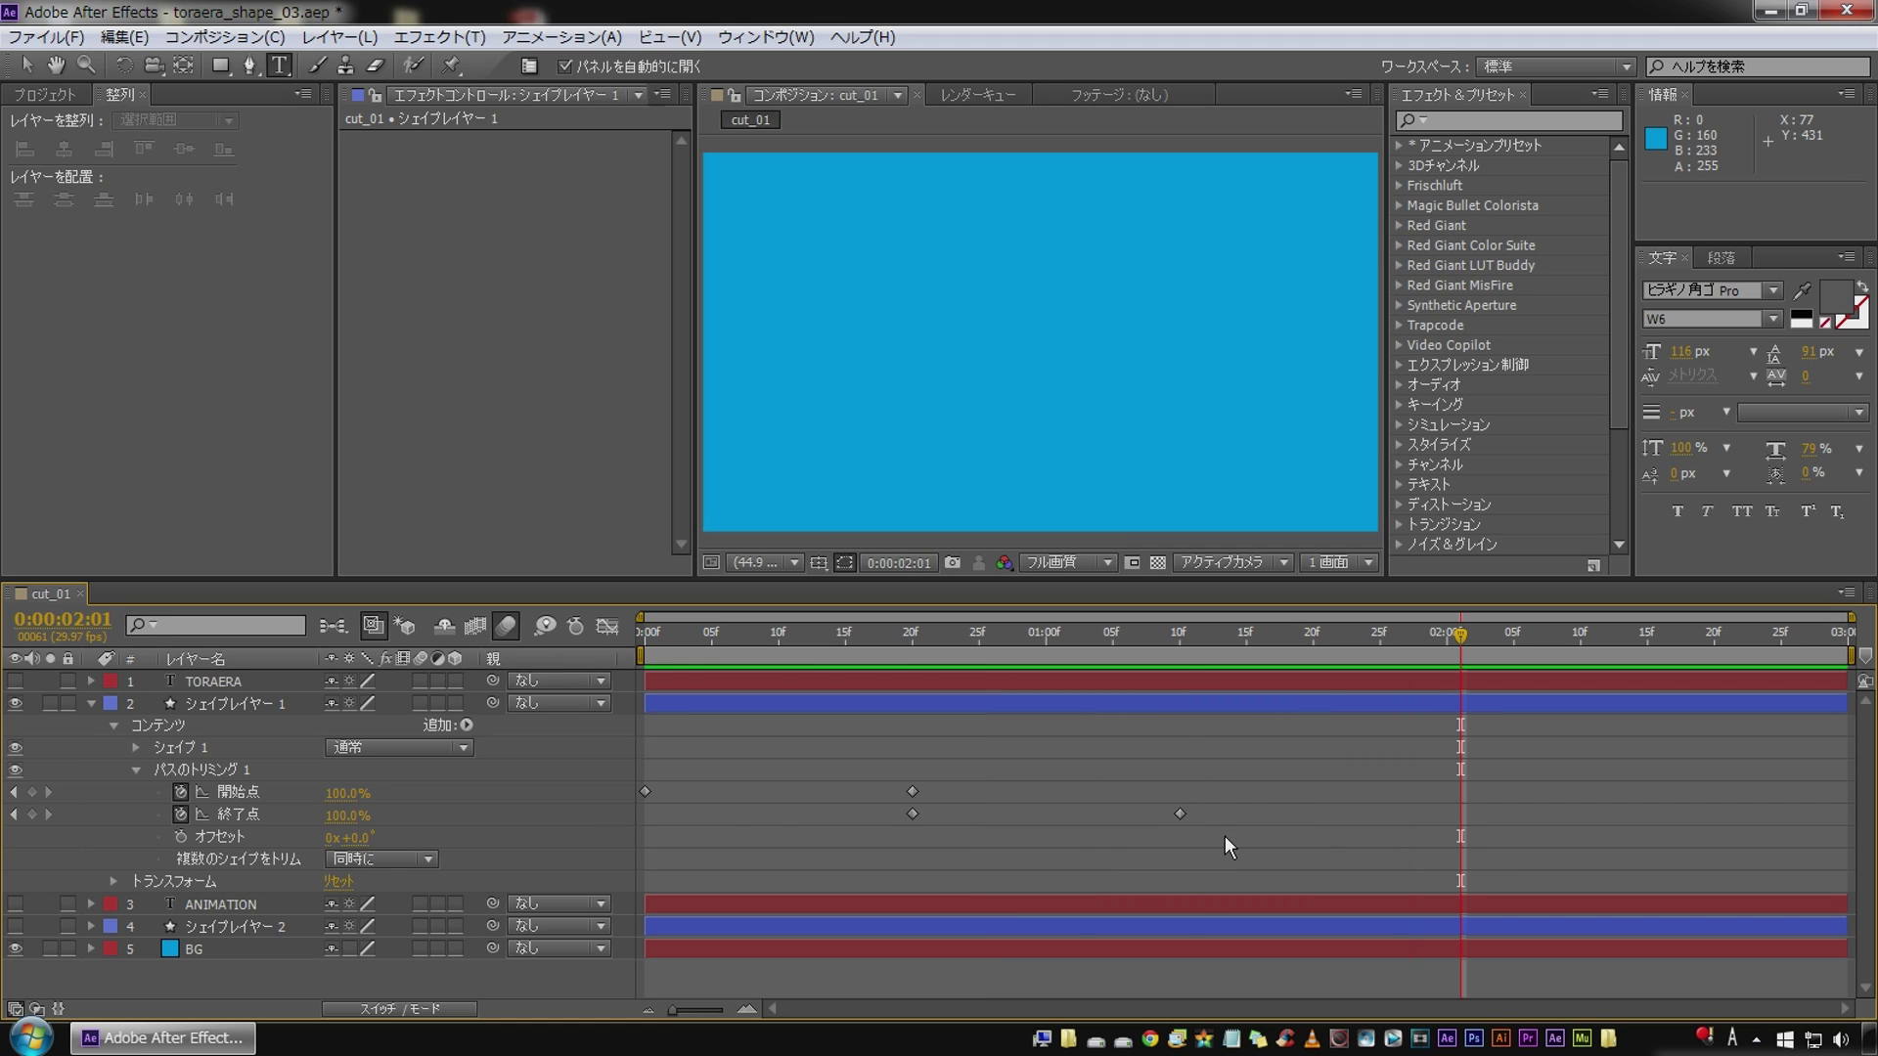
Step: Apply Easy Ease to all four Trim Paths keyframes
drag(1224, 835, 609, 742)
key(F9)
click(736, 760)
click(655, 654)
click(240, 793)
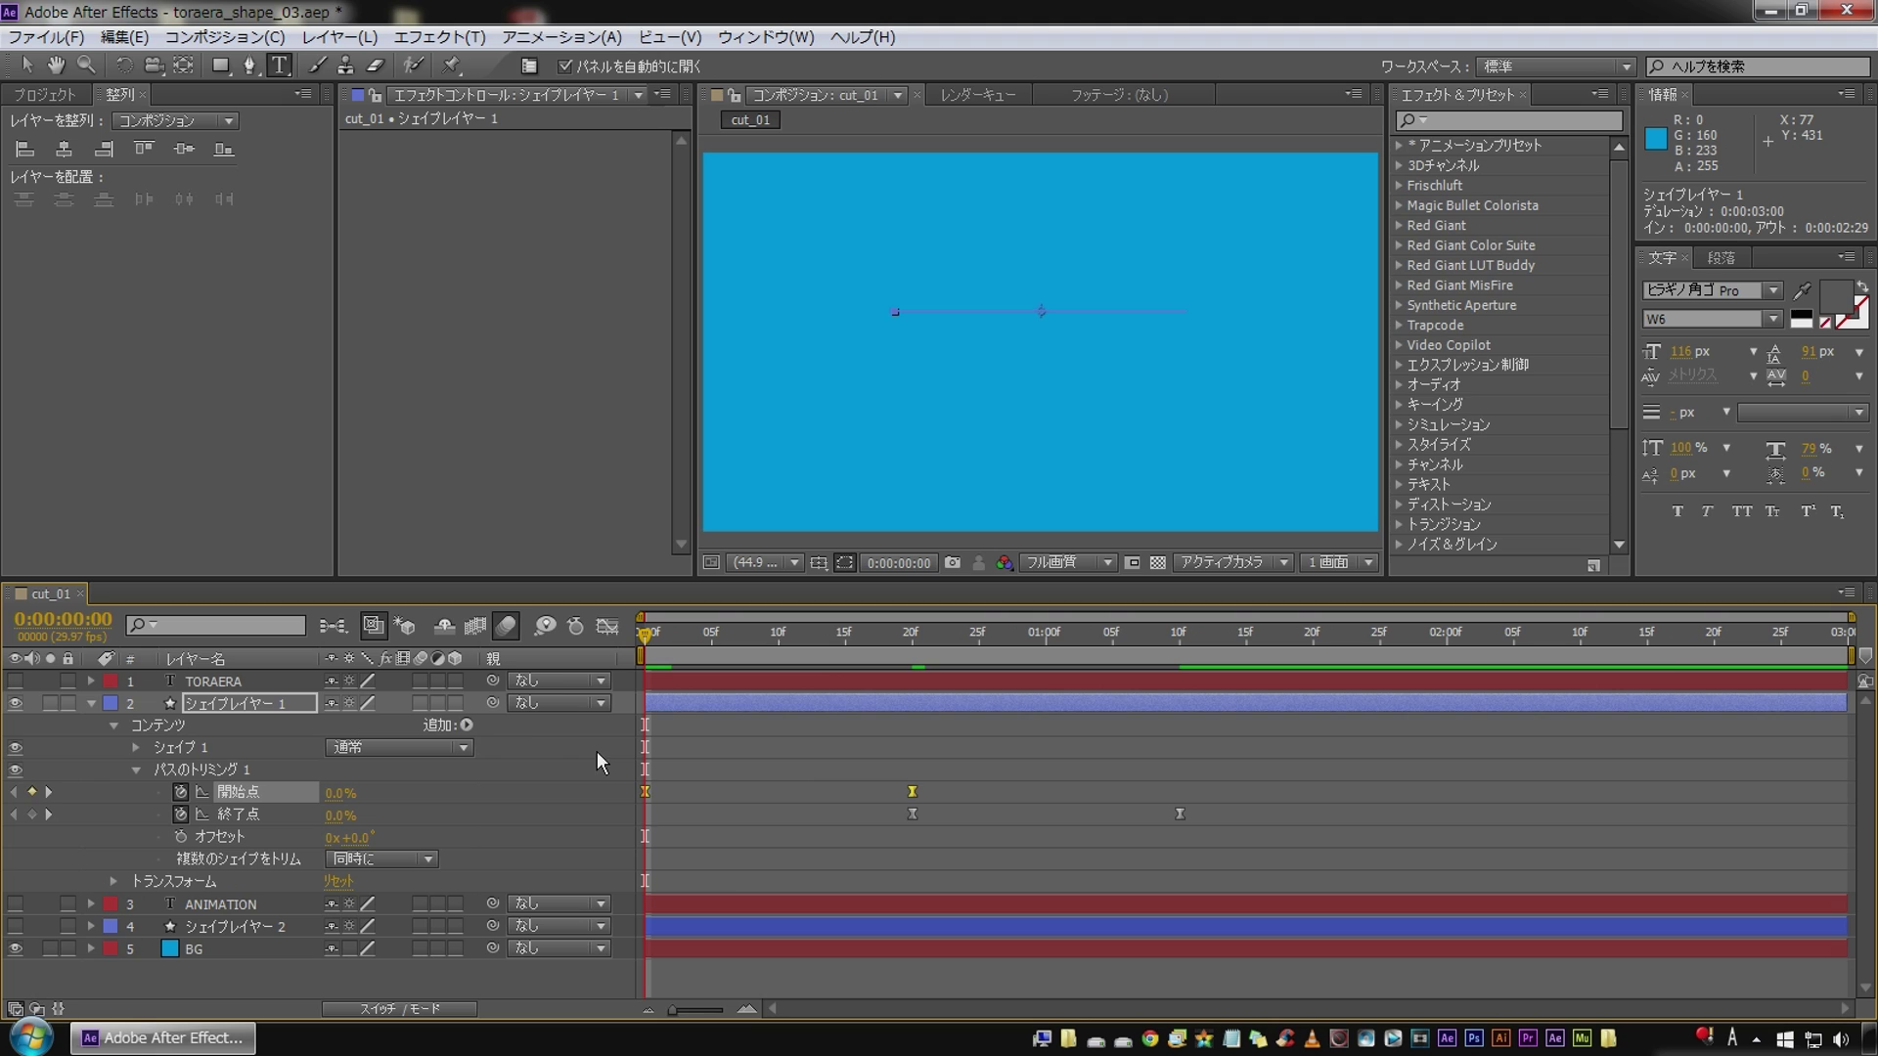
Step: In the Graph Editor, lengthen the ease handles on both Start keyframes
click(607, 626)
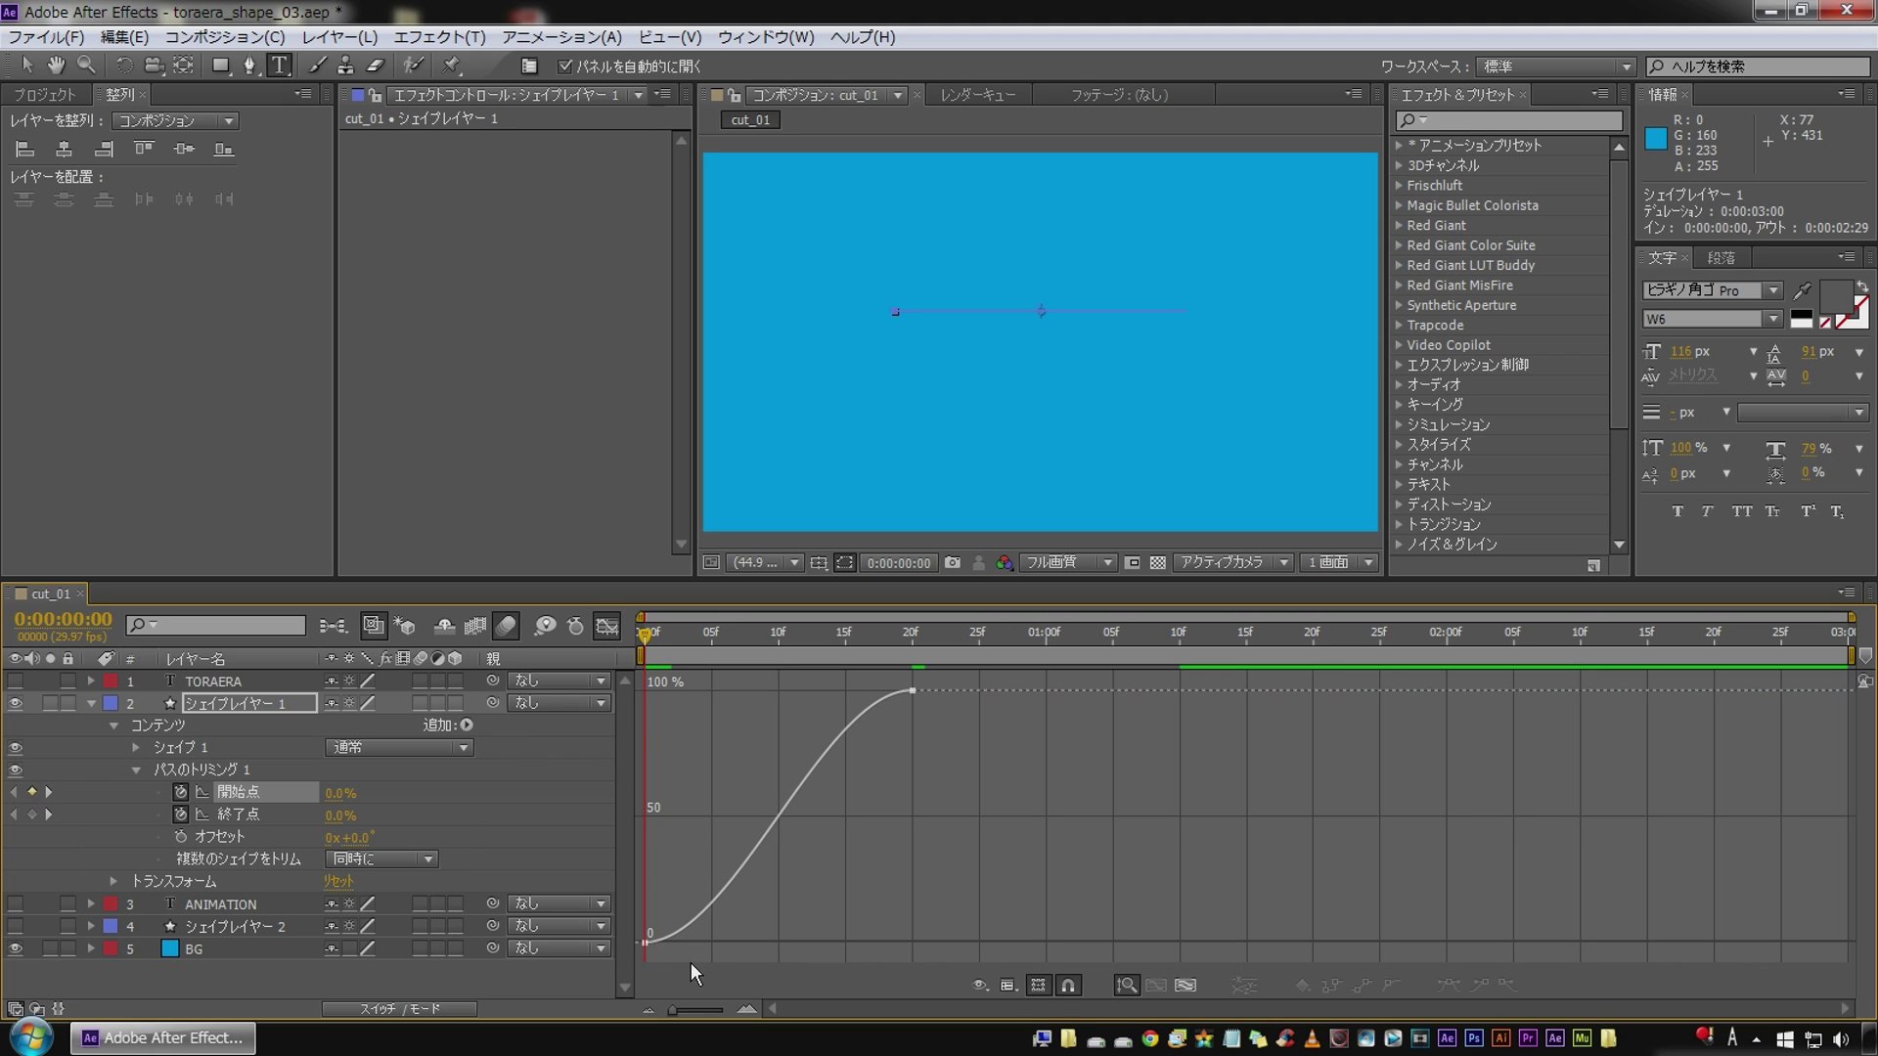
click(647, 943)
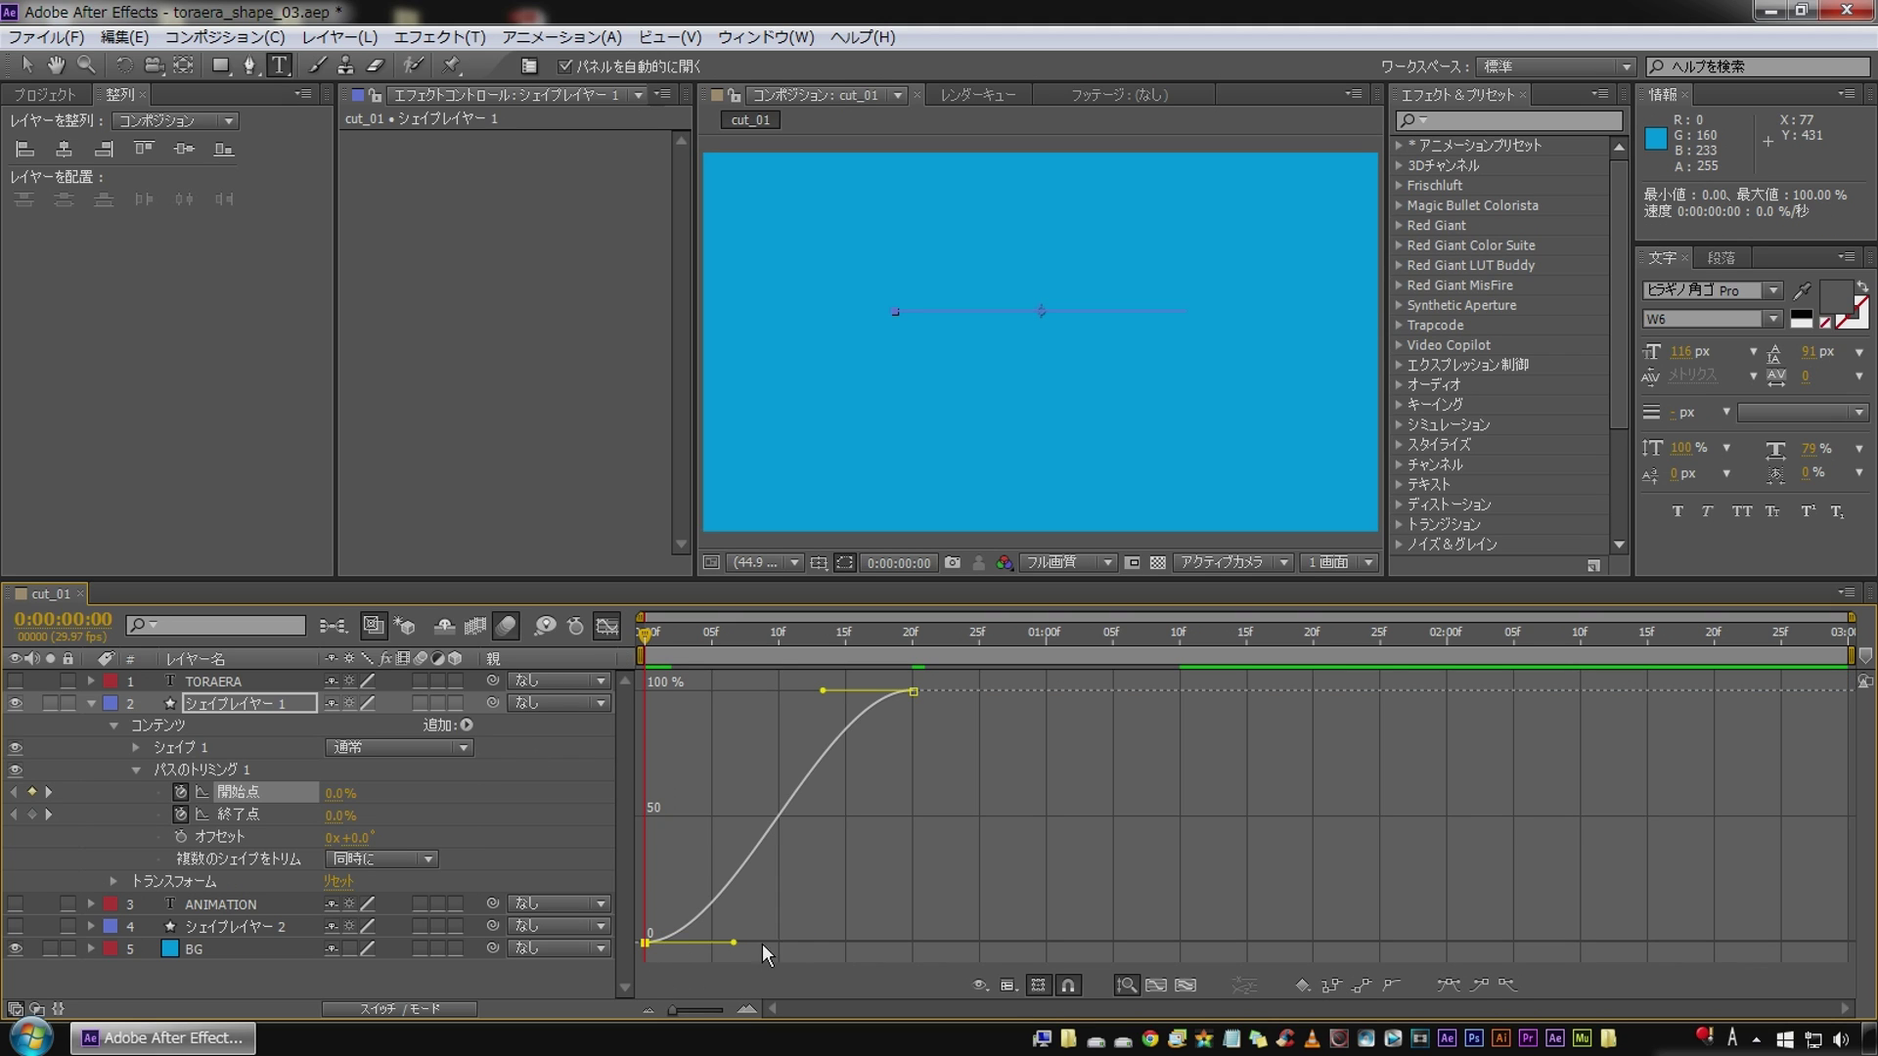
drag(733, 943, 779, 943)
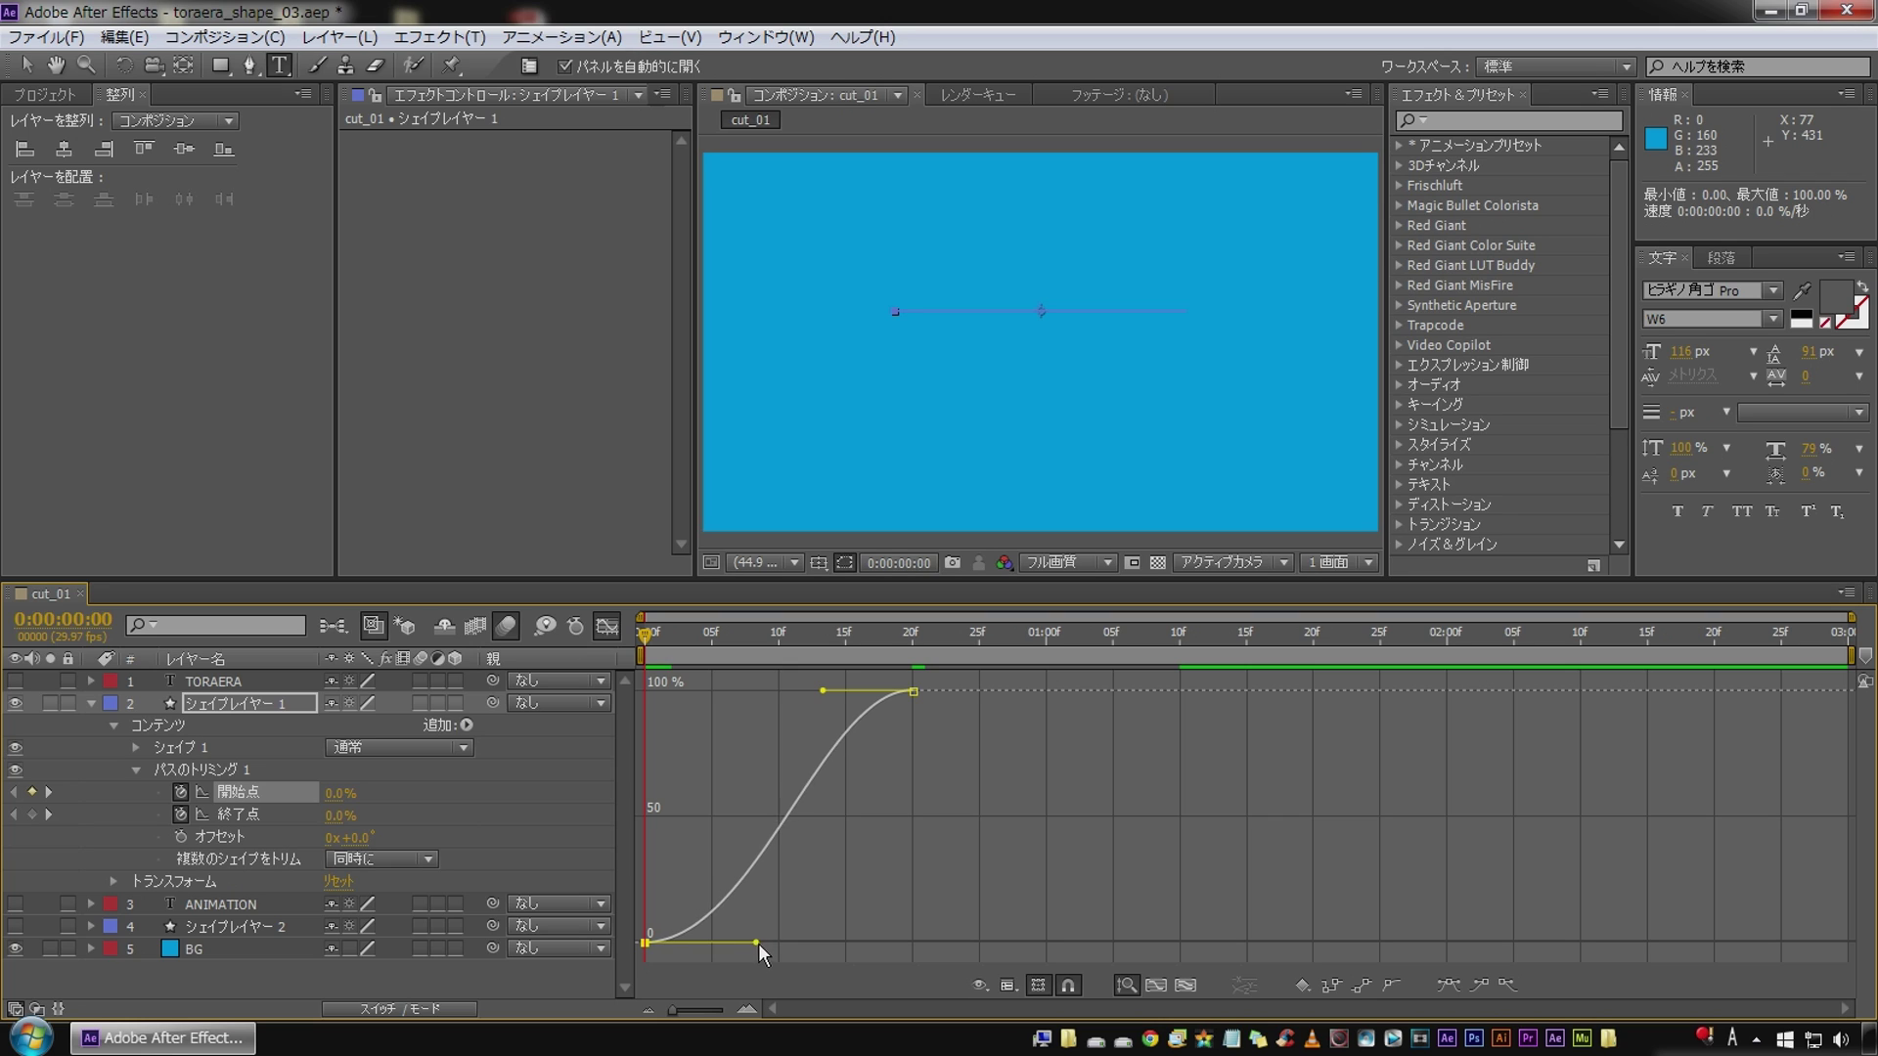
drag(822, 691, 777, 691)
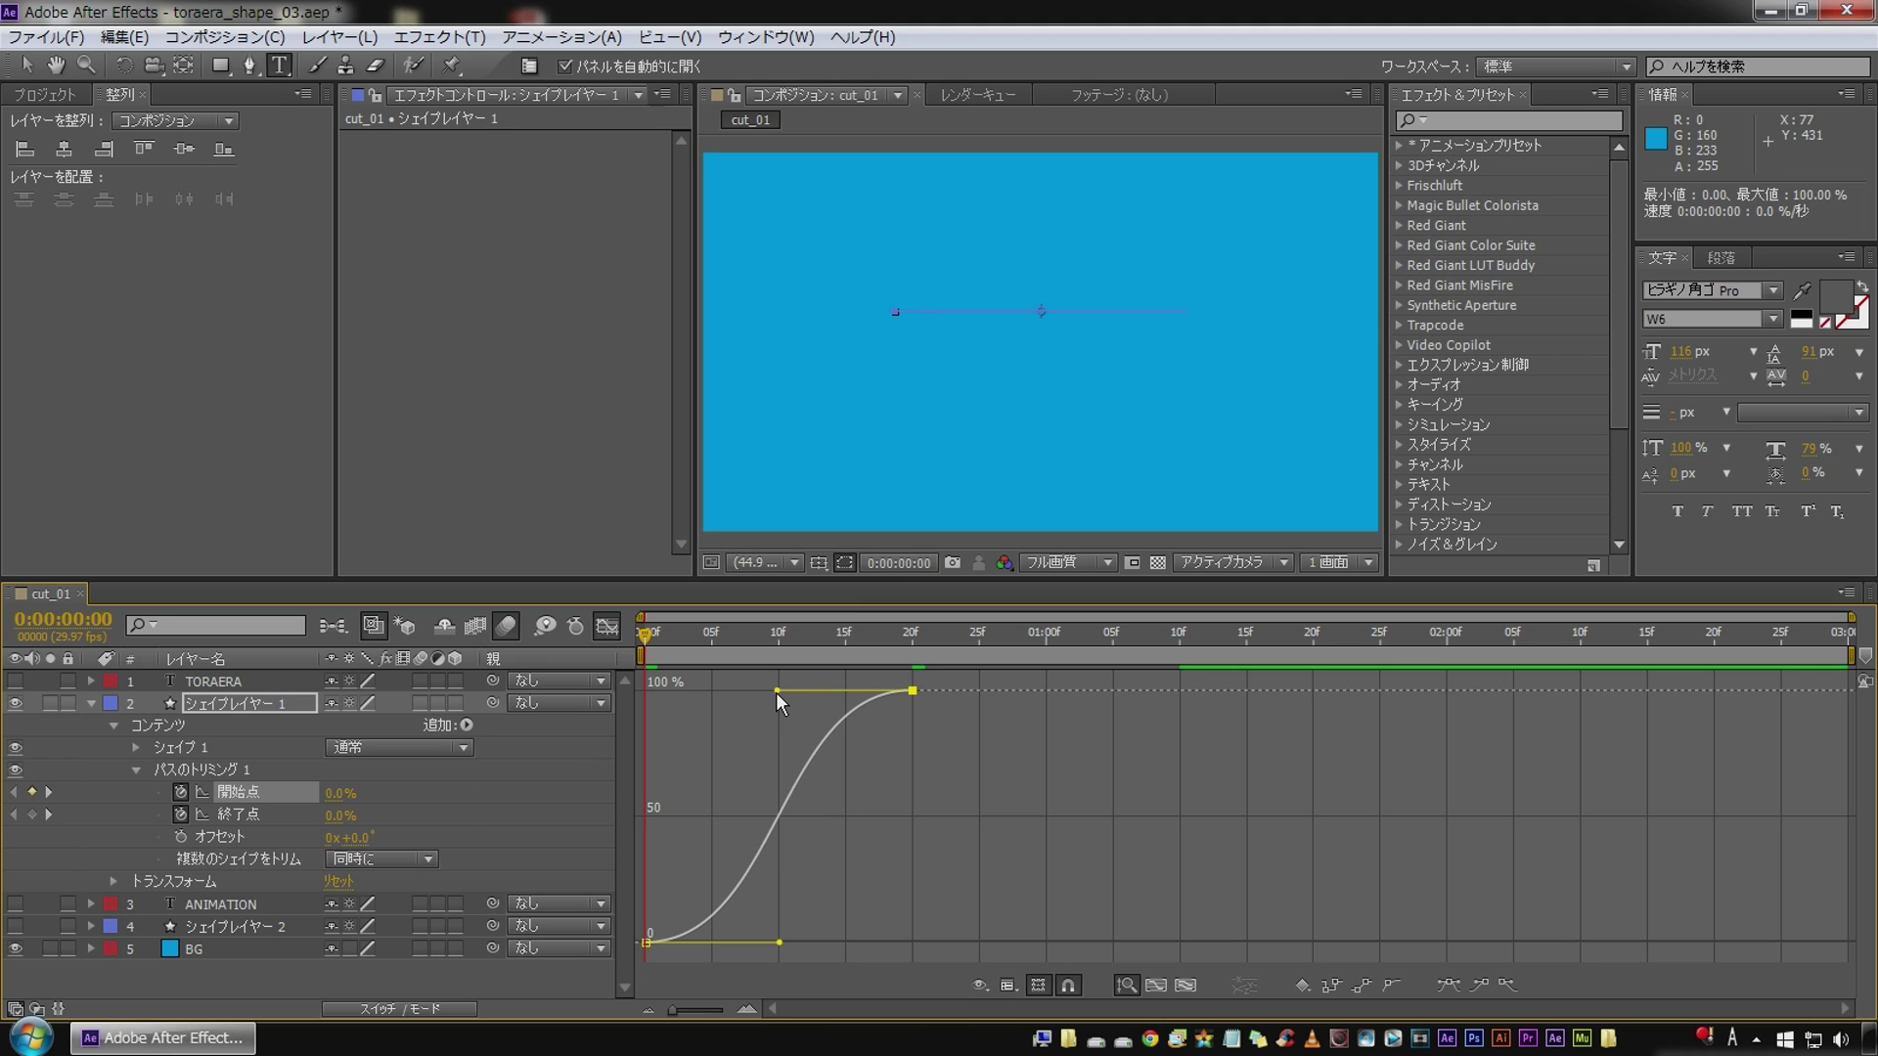
Step: Lengthen the ease handles on both End keyframes and collapse the upper bar's layer
click(245, 816)
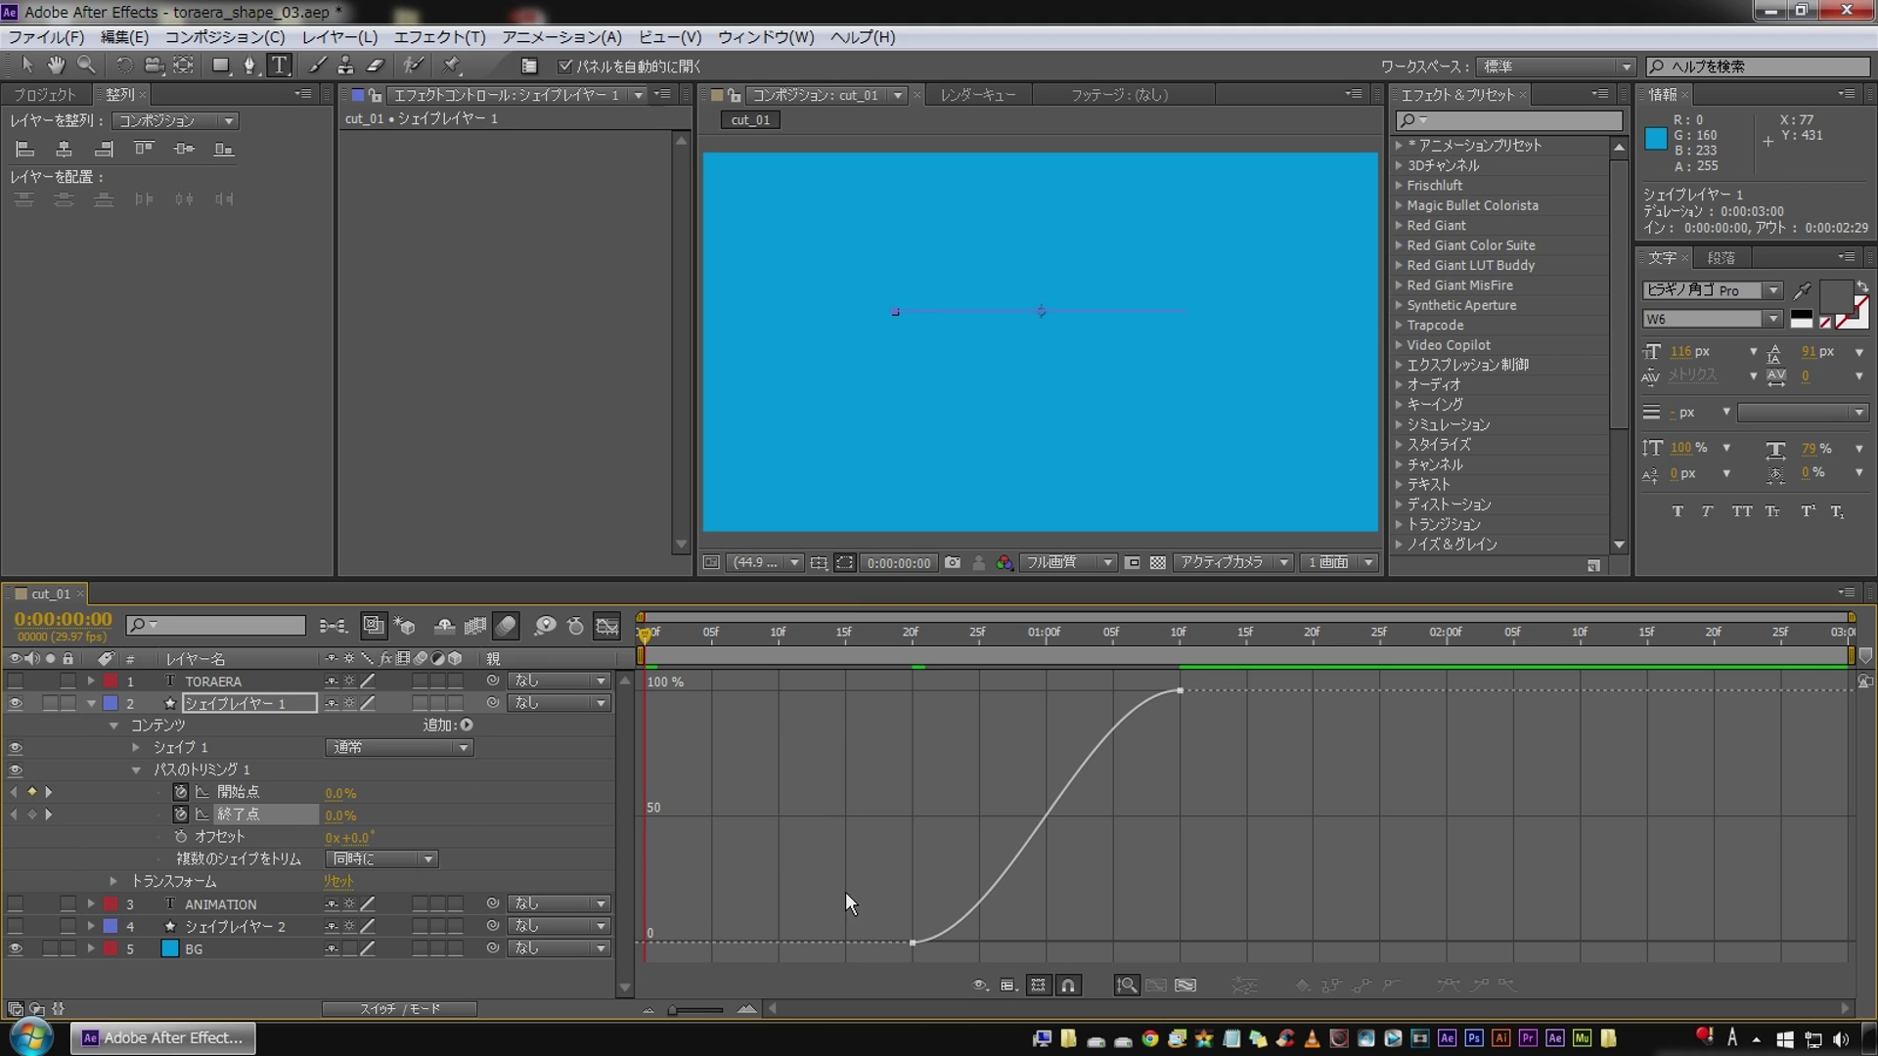
click(912, 943)
drag(996, 943, 1049, 943)
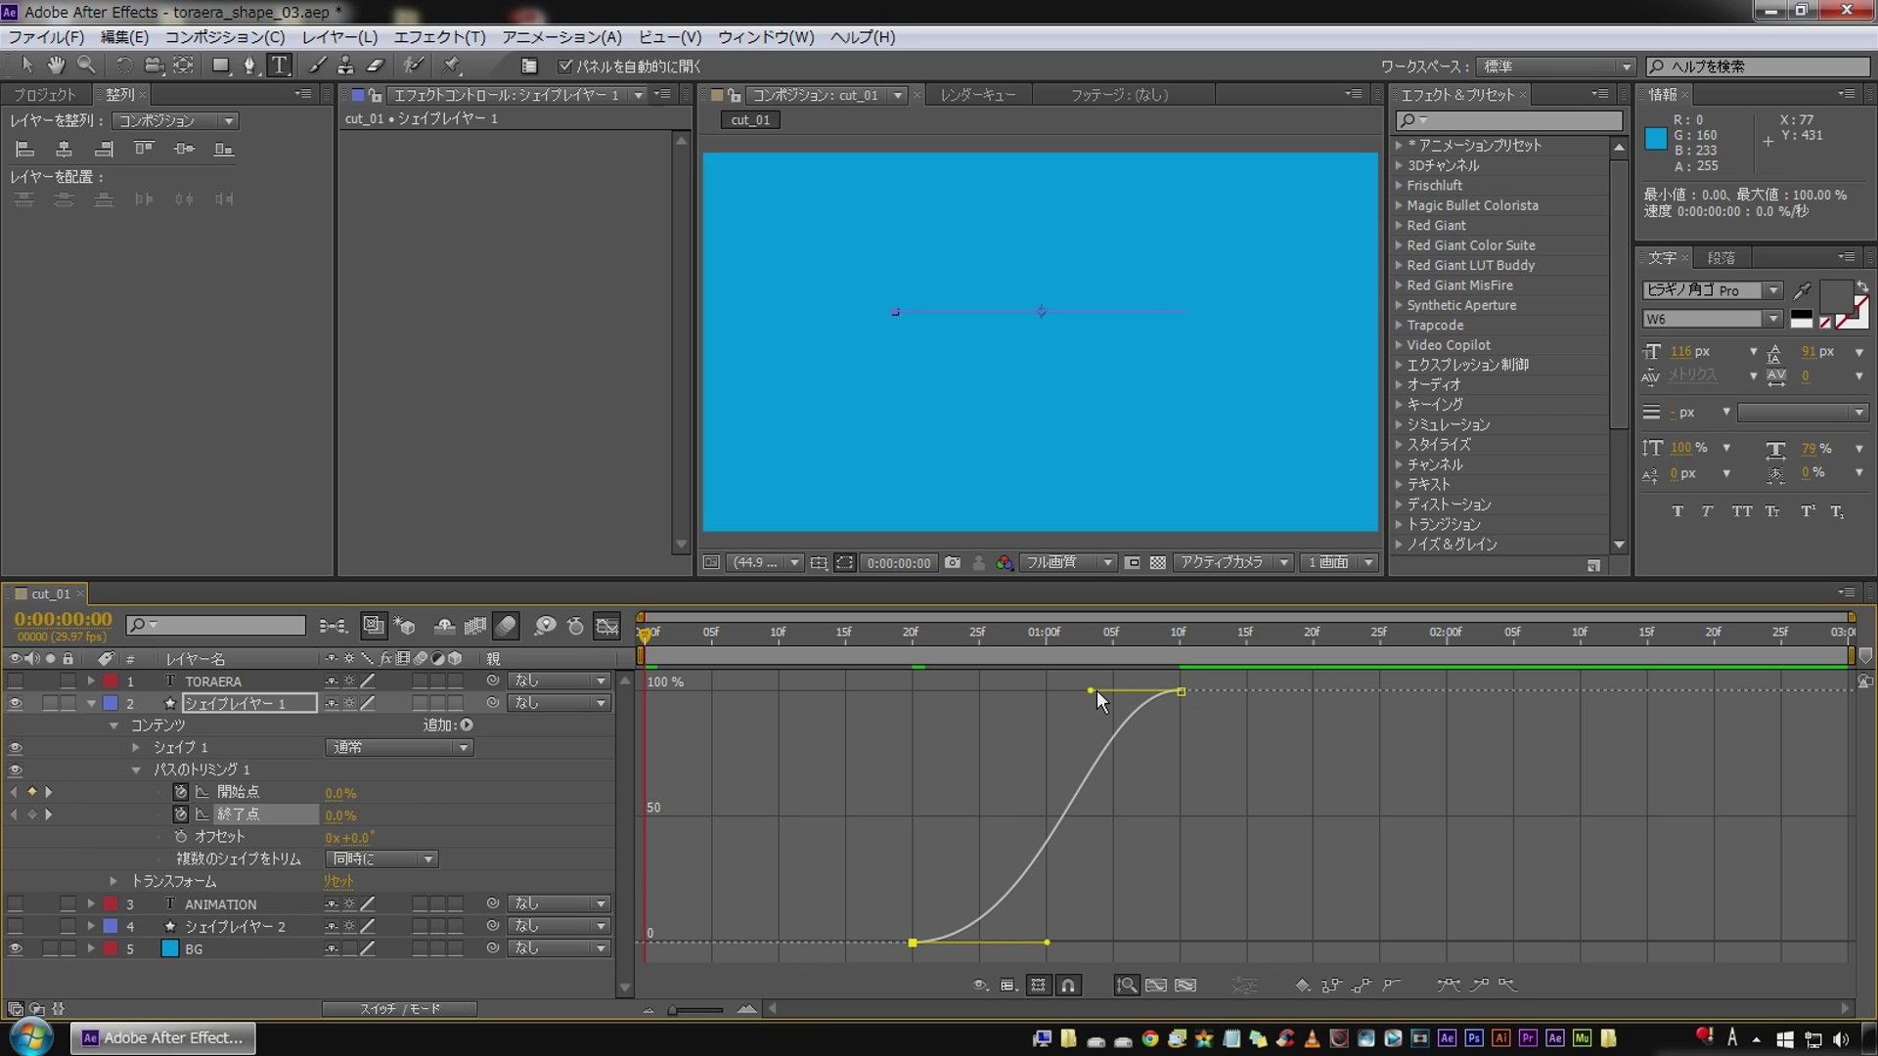
drag(1091, 691, 1045, 691)
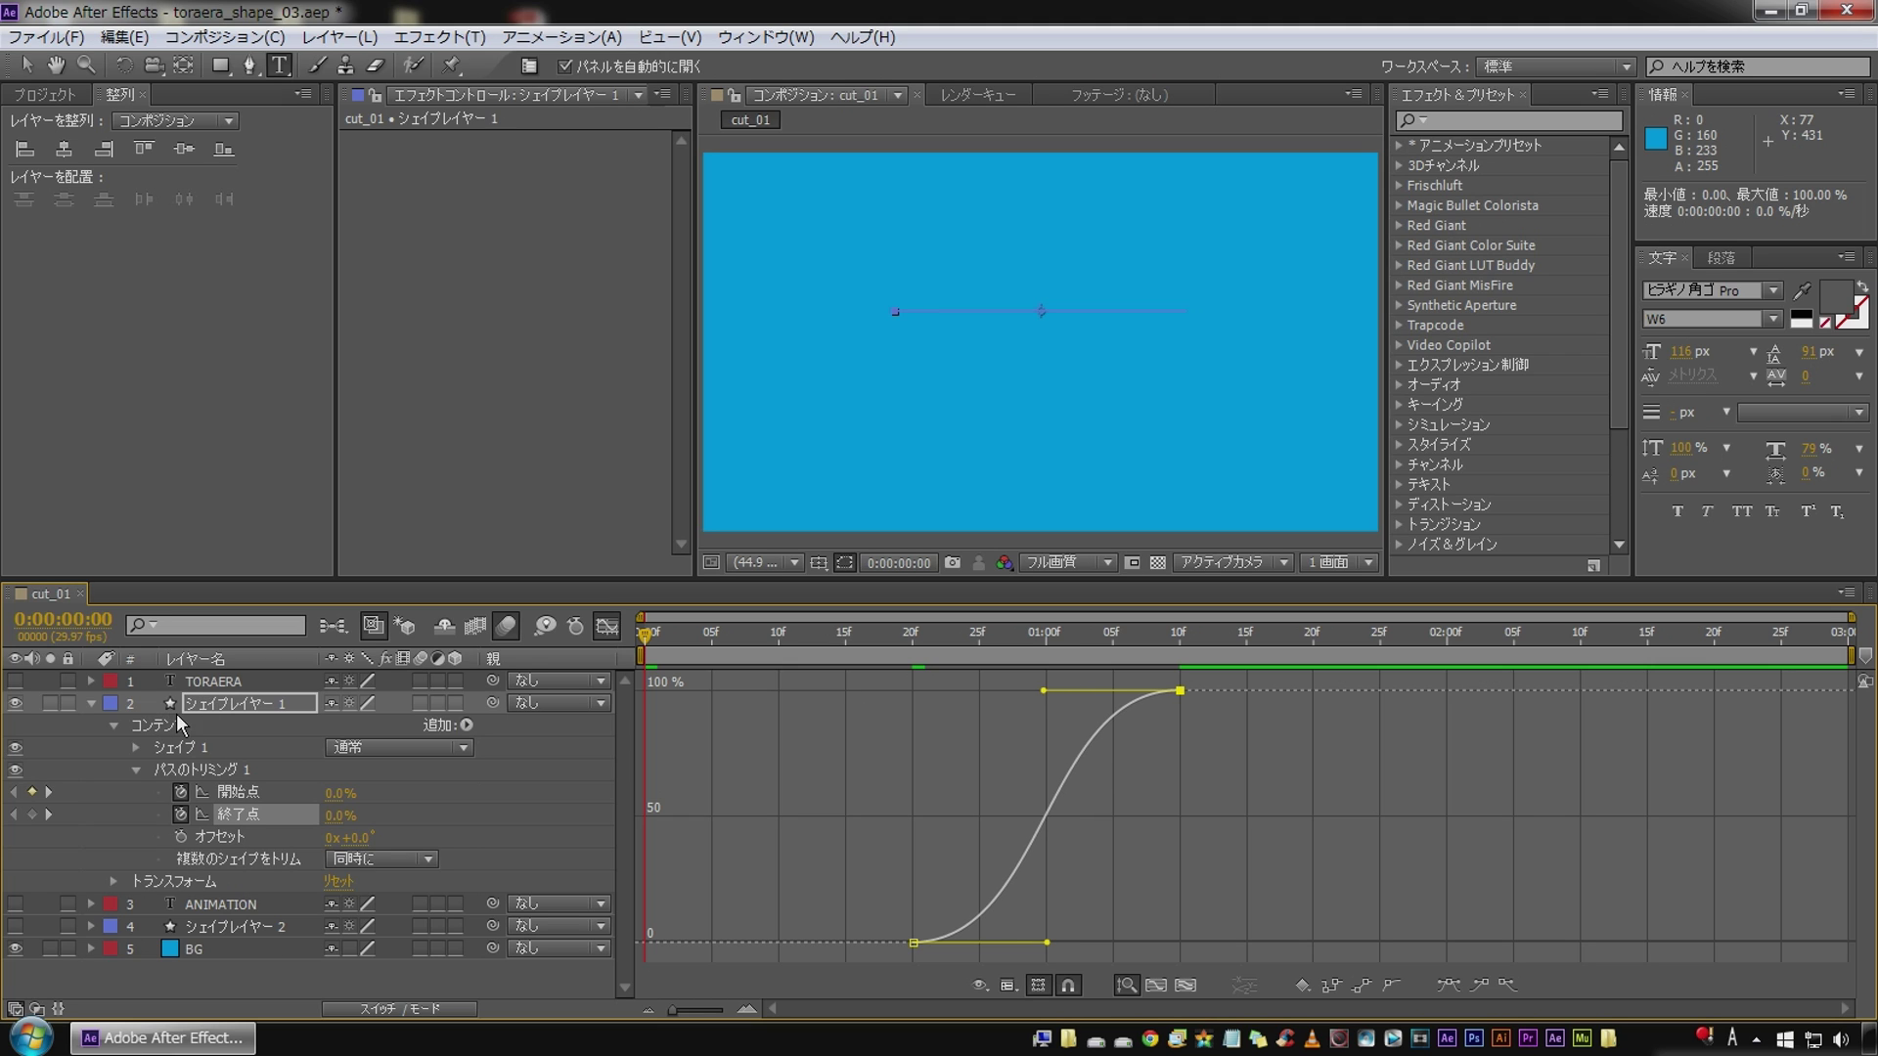
click(240, 703)
click(91, 704)
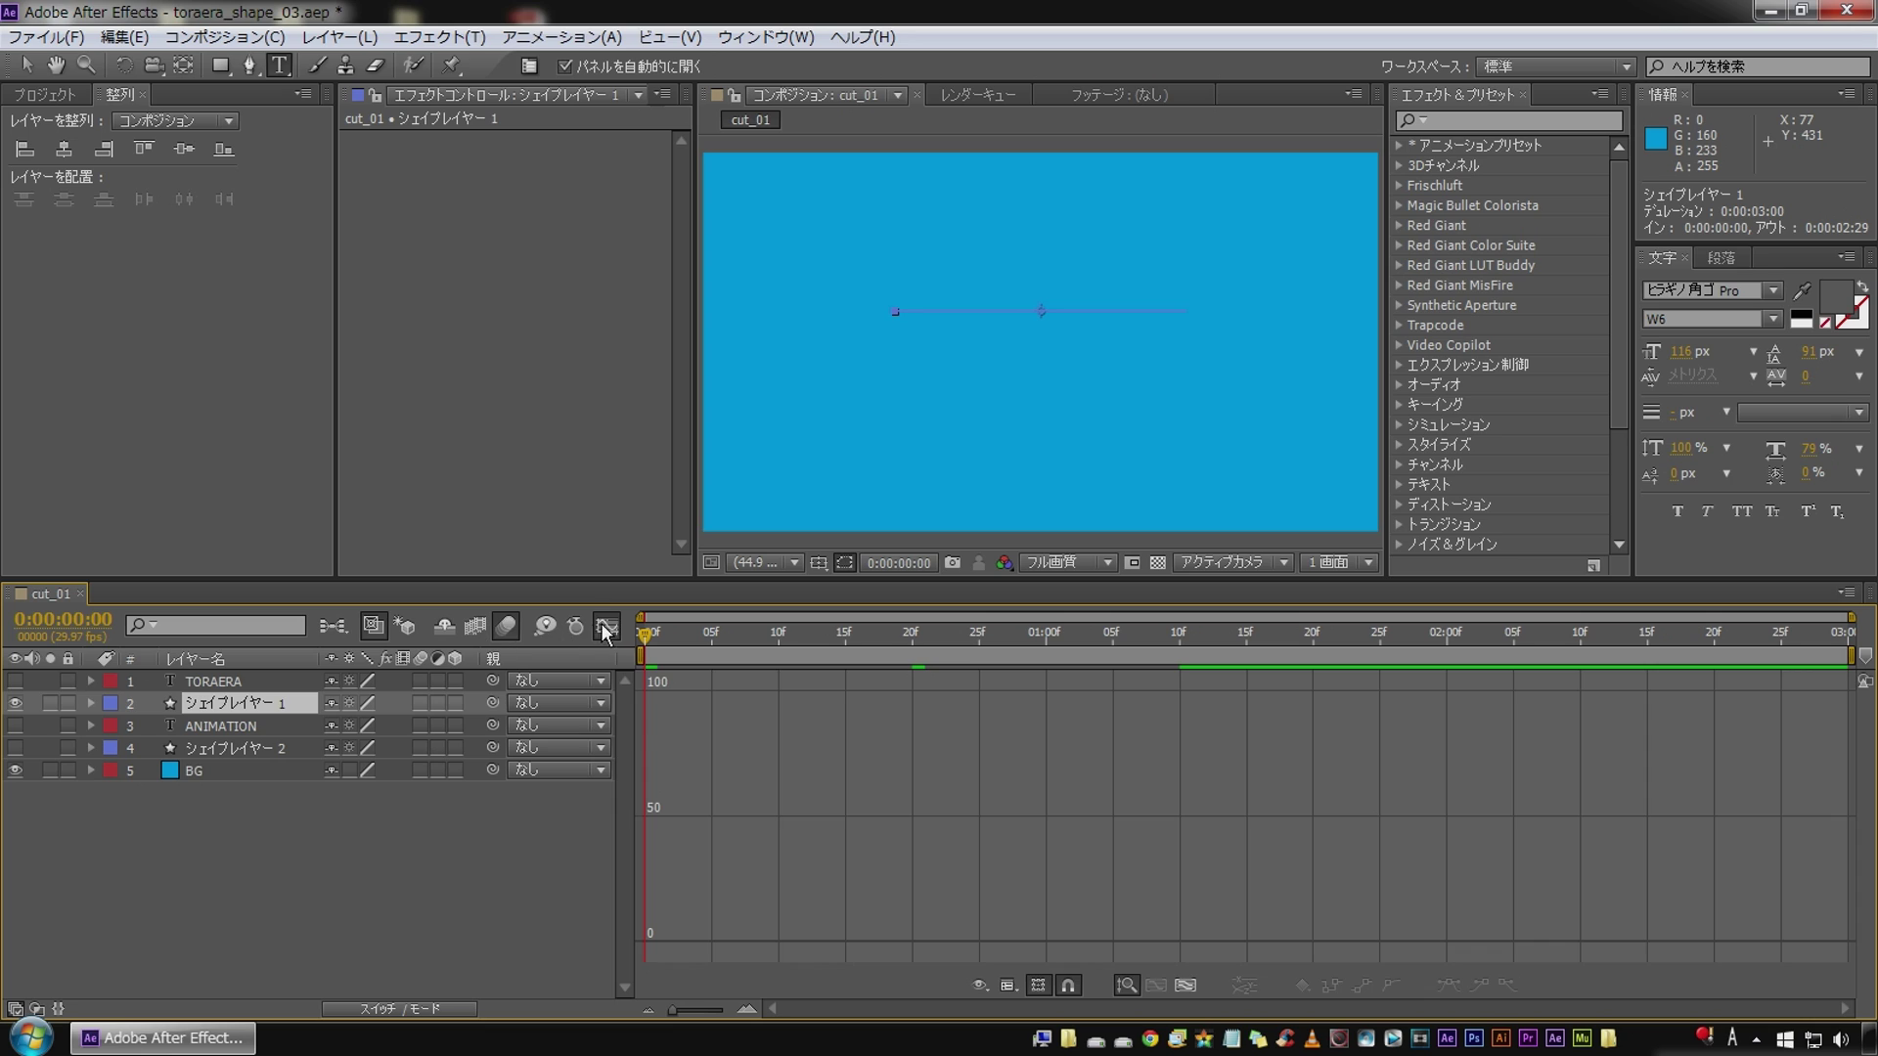
Step: Switch the timeline back to layer bars and preview the grey bar wipe
click(607, 626)
click(460, 867)
key(space)
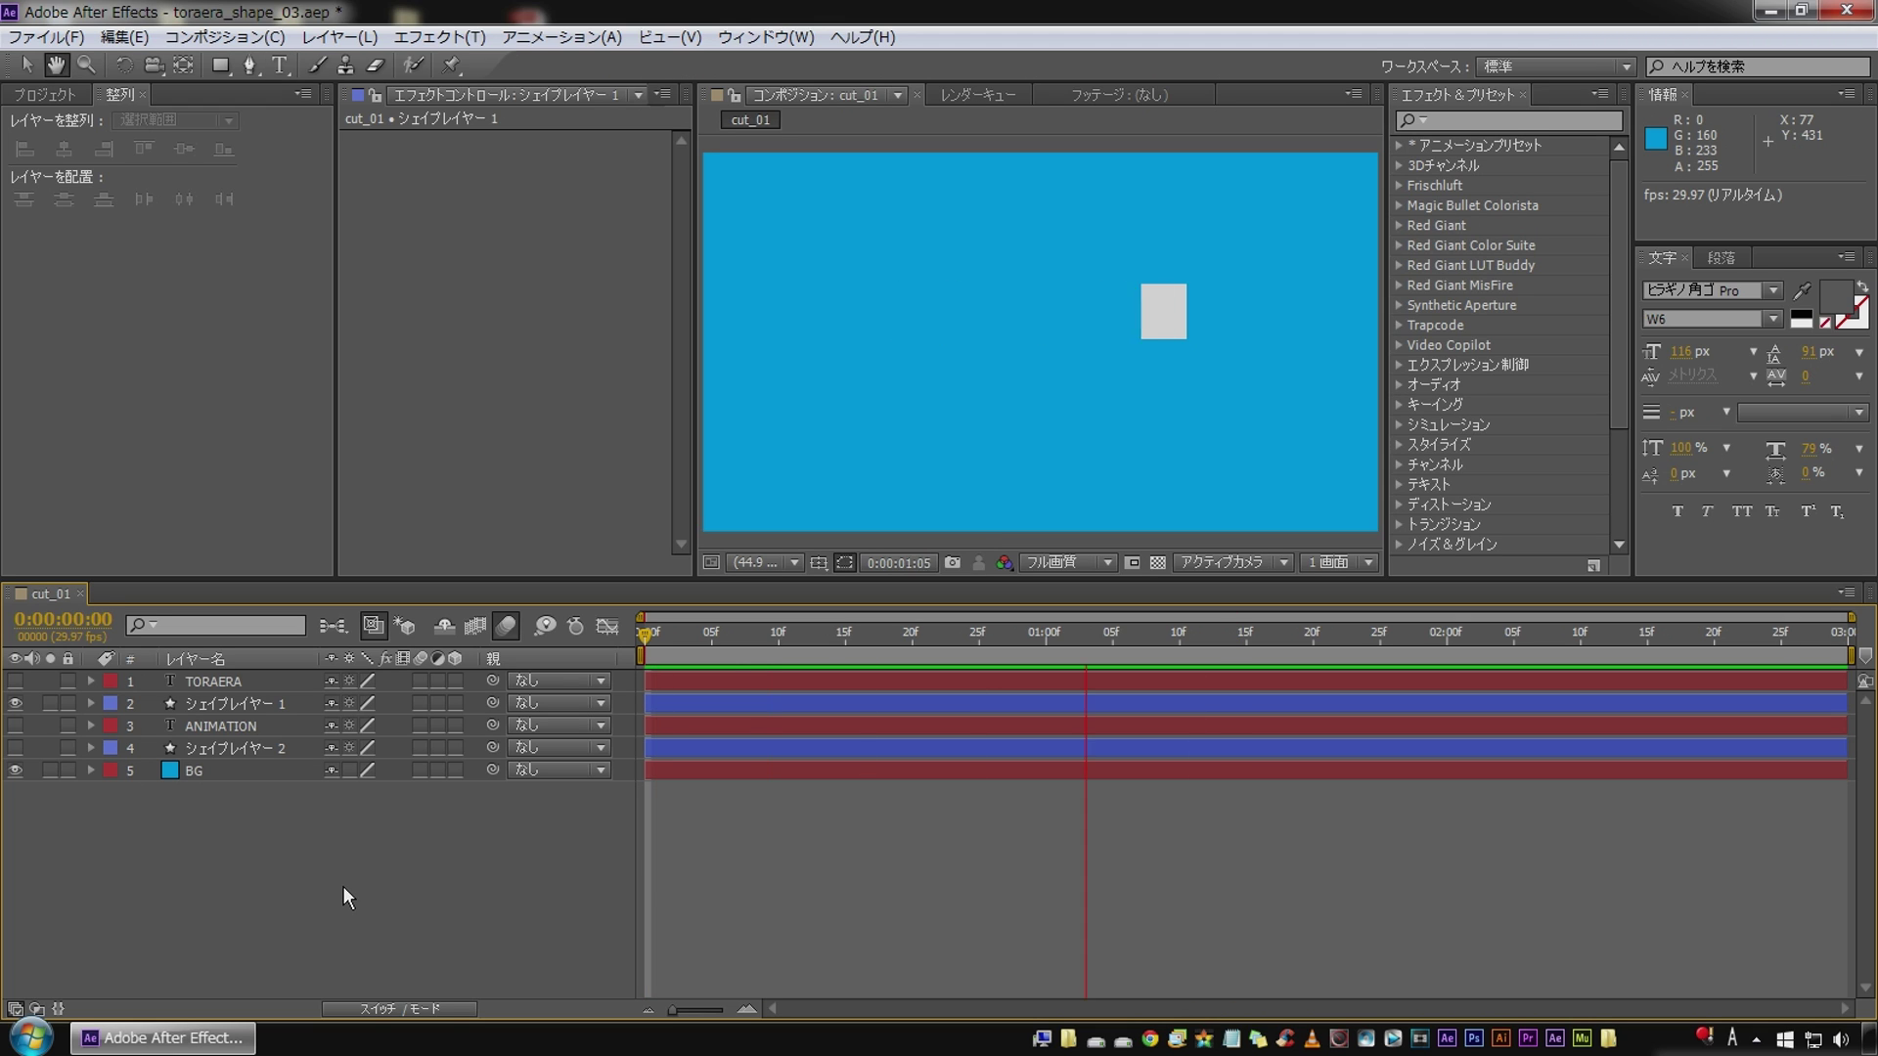
Step: Expand シェイプレイヤー 1 down to its Trim Paths 1 keyframes and return to the start
click(214, 702)
ctrl+click(84, 702)
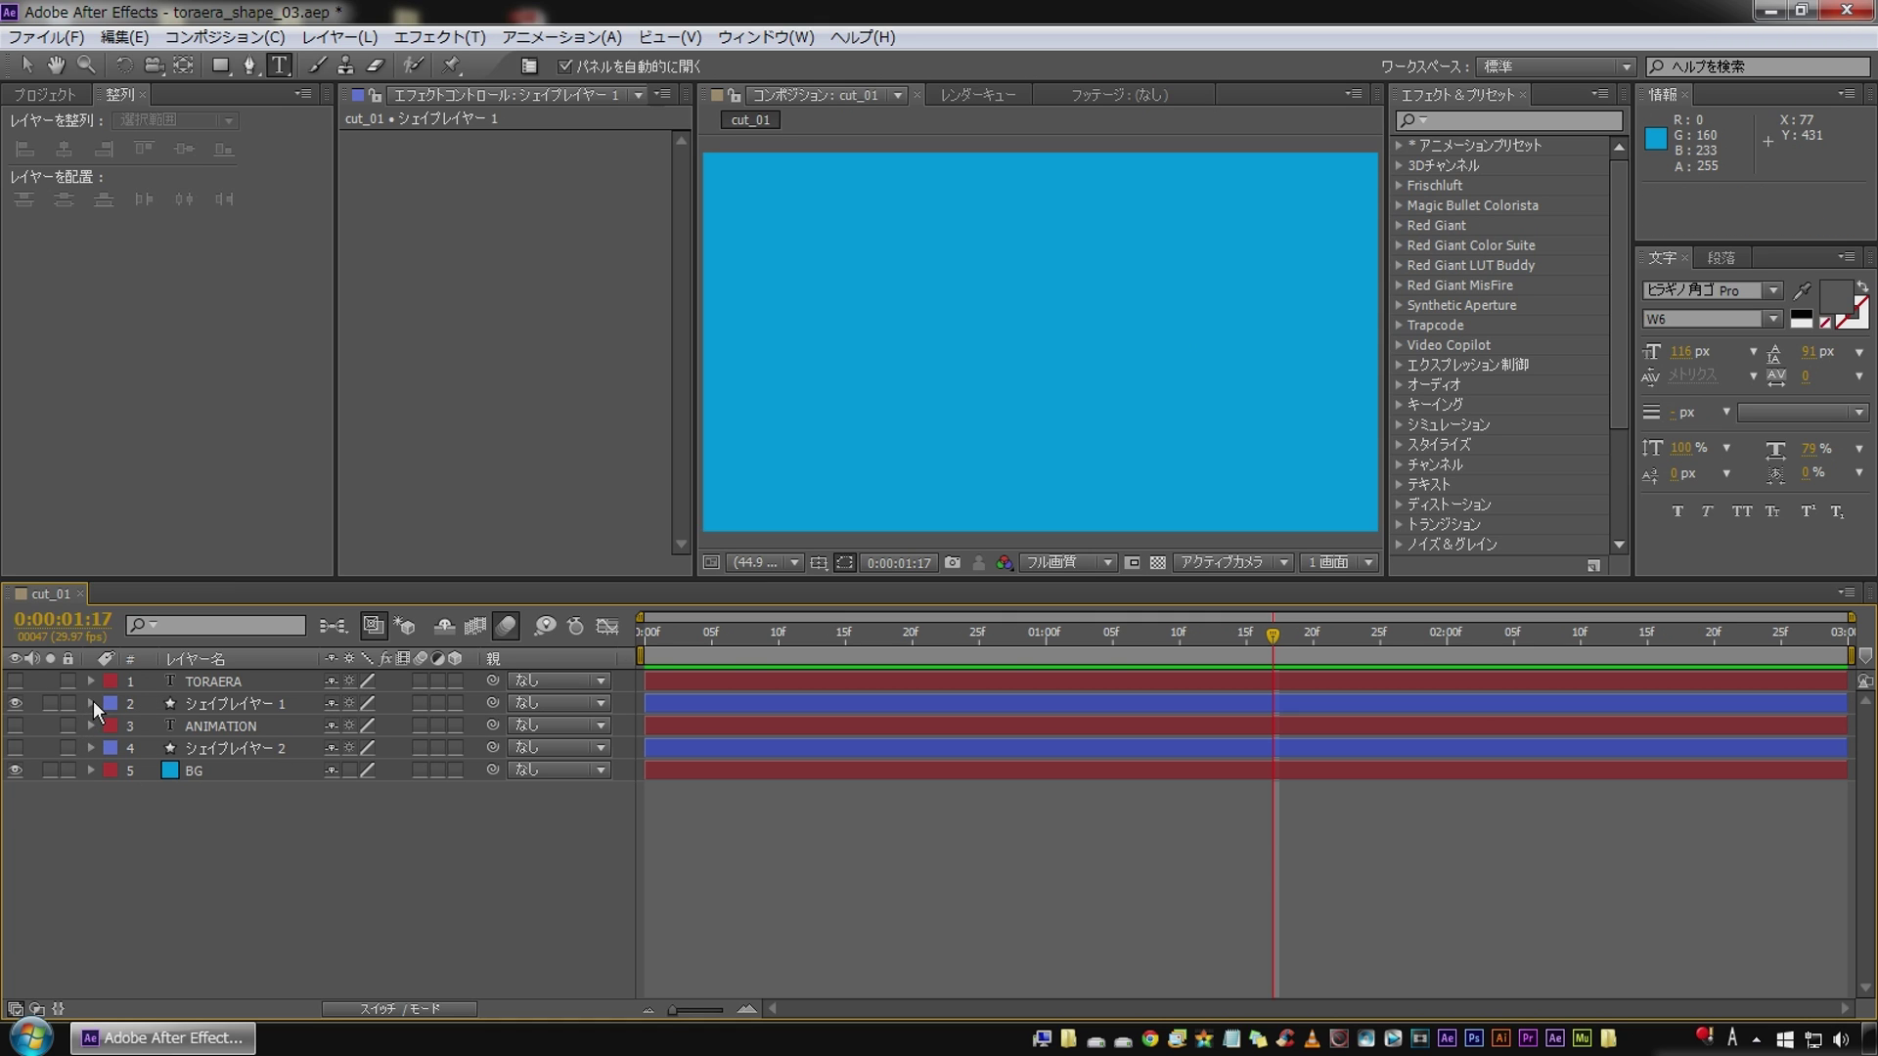
click(92, 701)
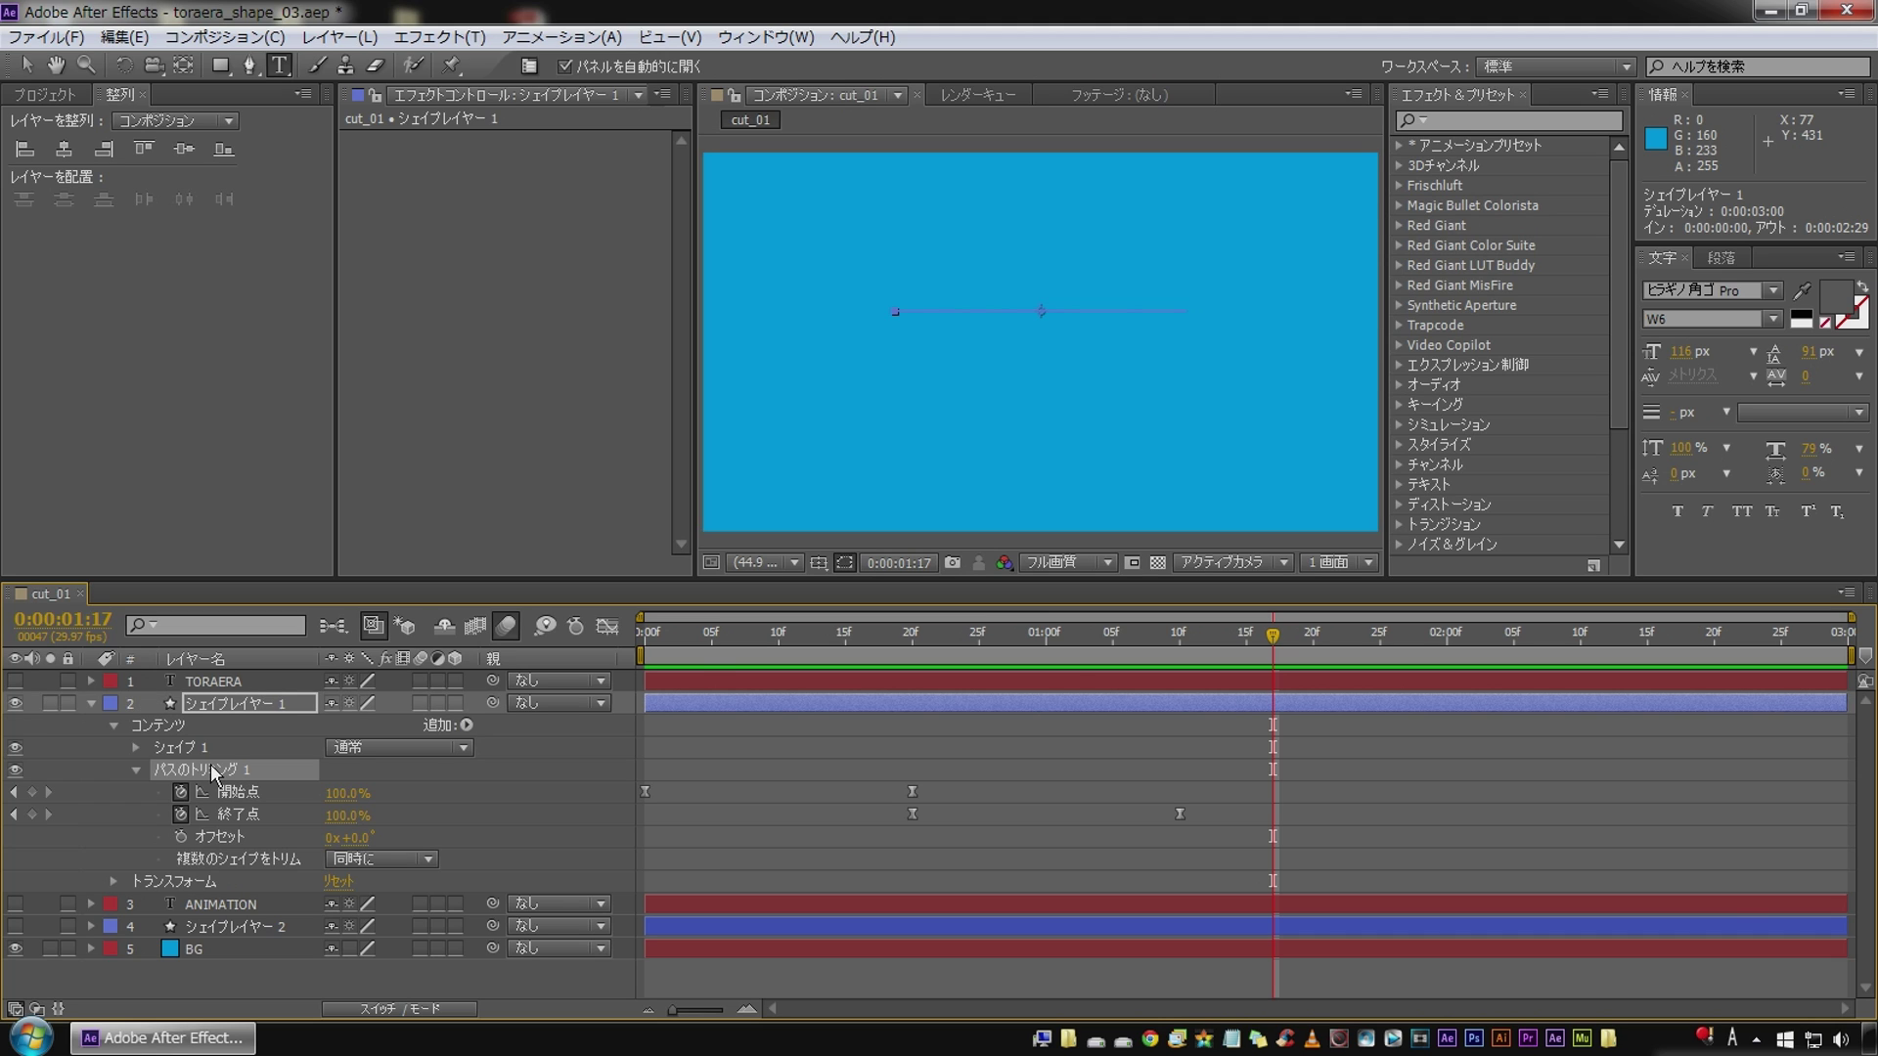
key(Home)
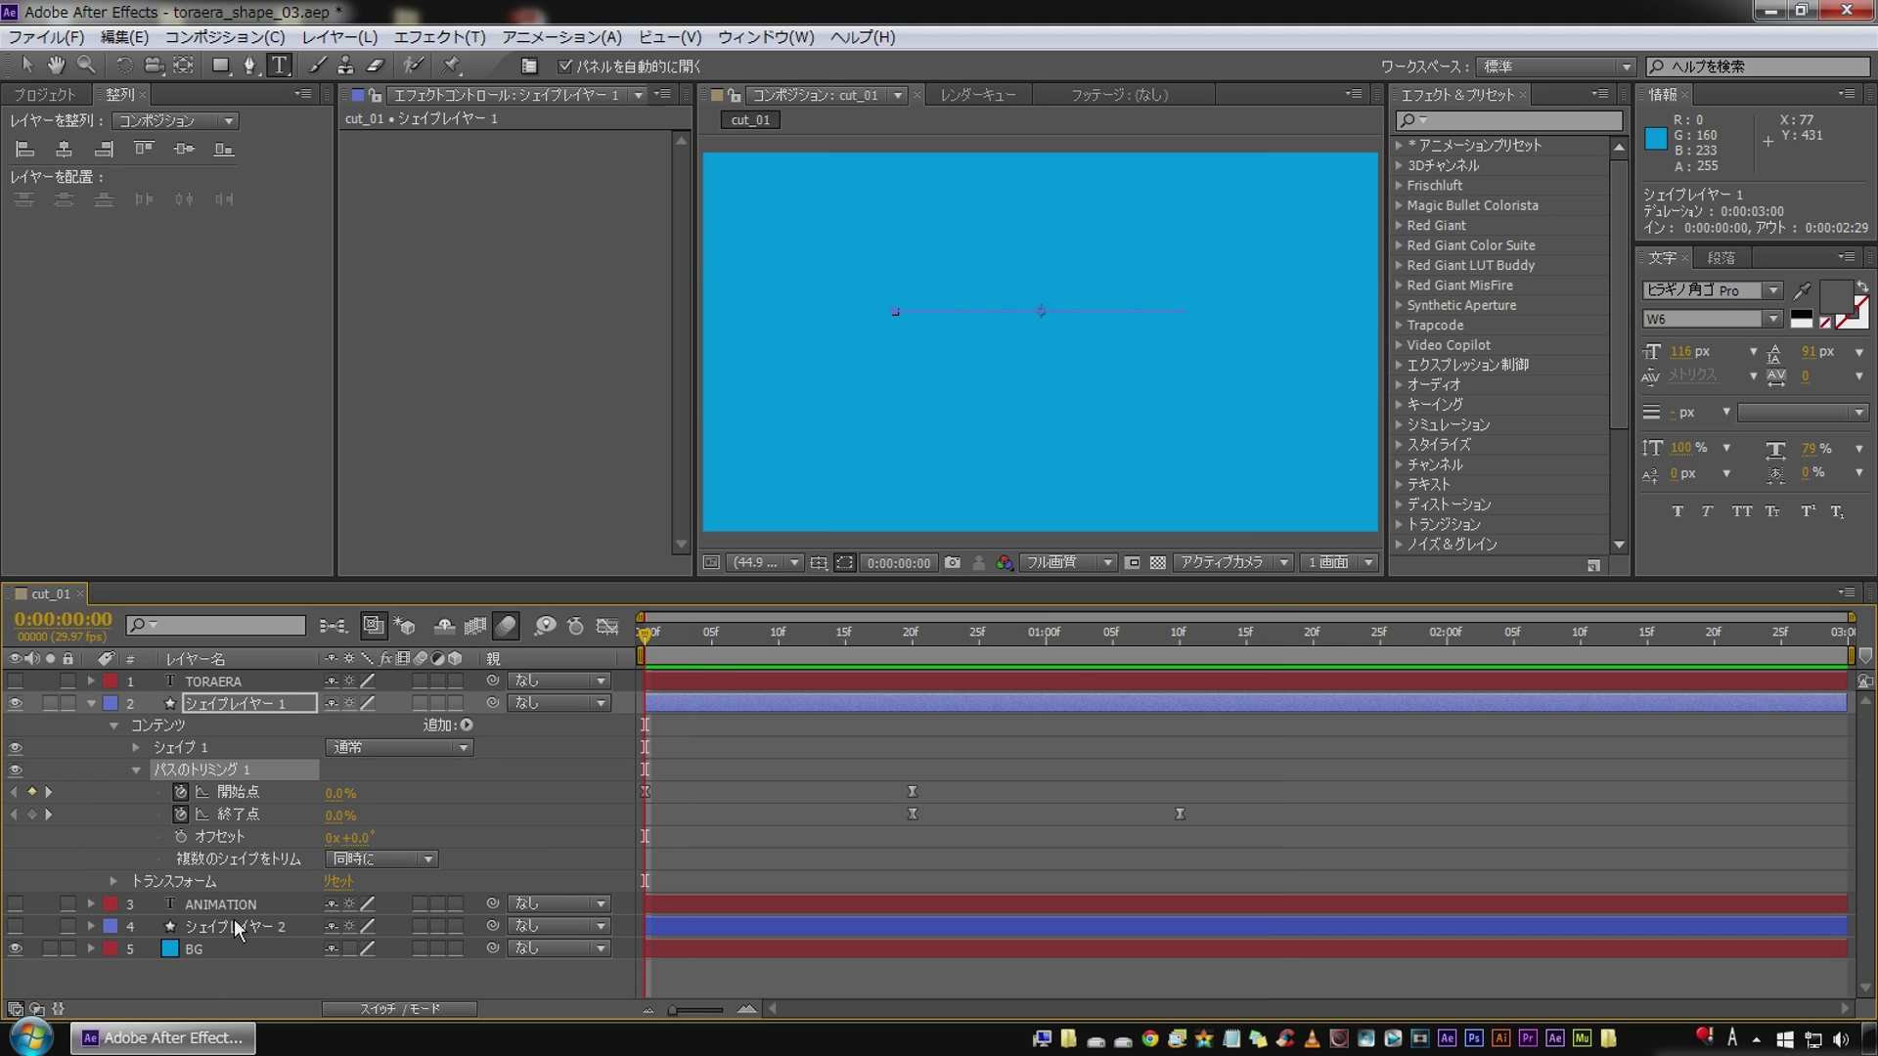
Step: Make シェイプレイヤー 2 visible and preview both grey bars
click(236, 926)
click(15, 926)
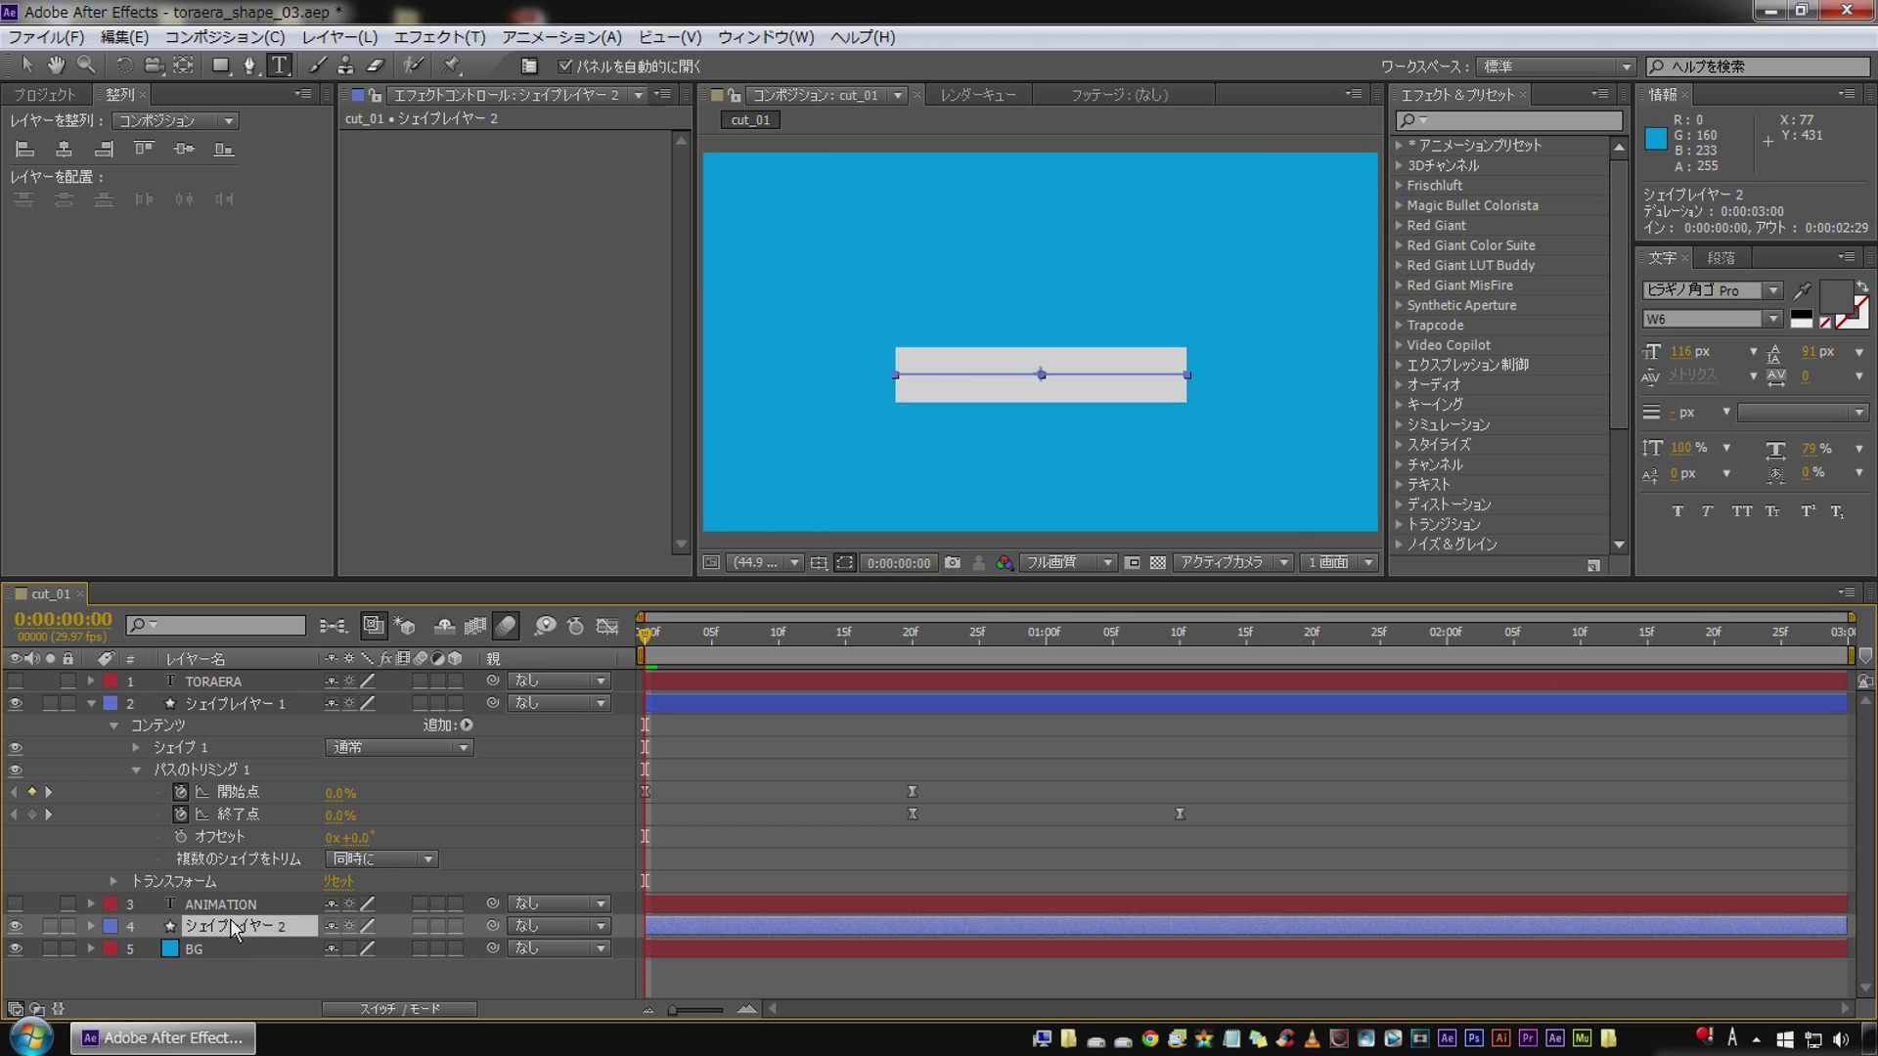
click(208, 980)
key(space)
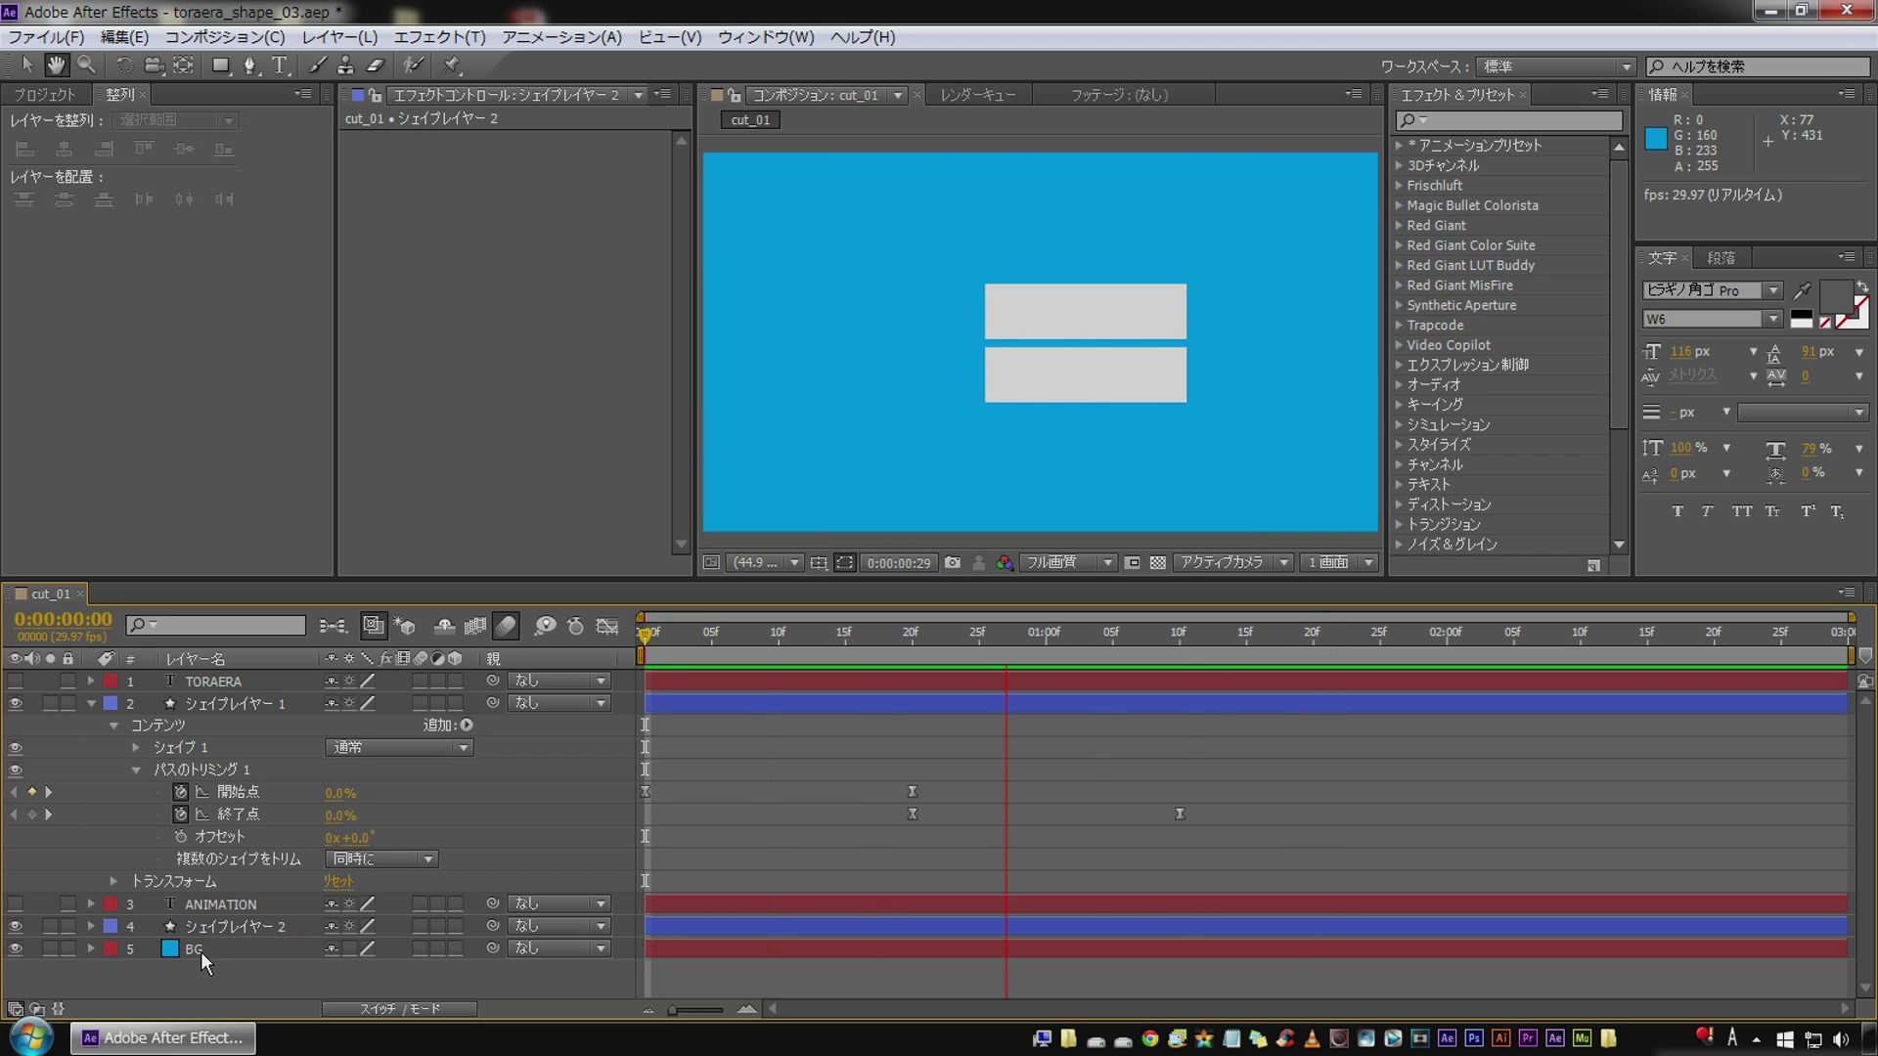
key(space)
Step: Show only the keyframed 開始点 and 終了点 properties of both shape layers
click(256, 927)
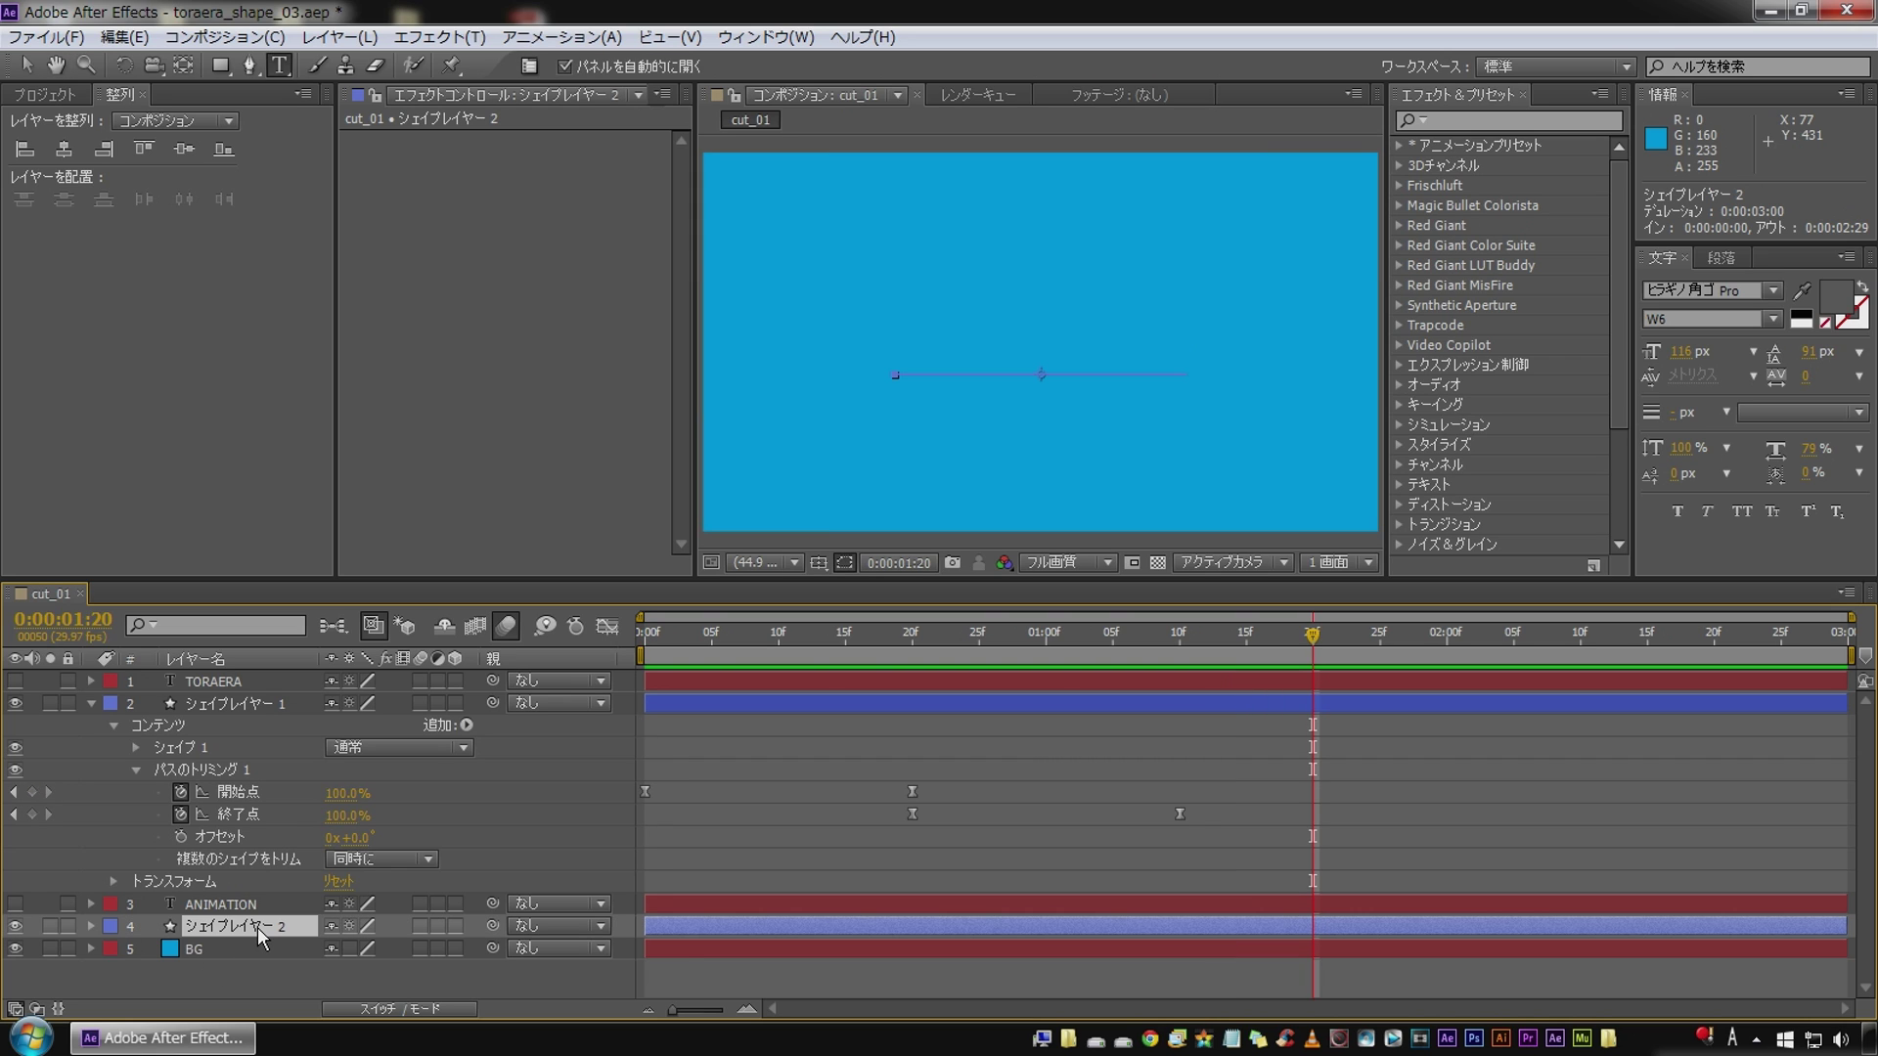
key(u)
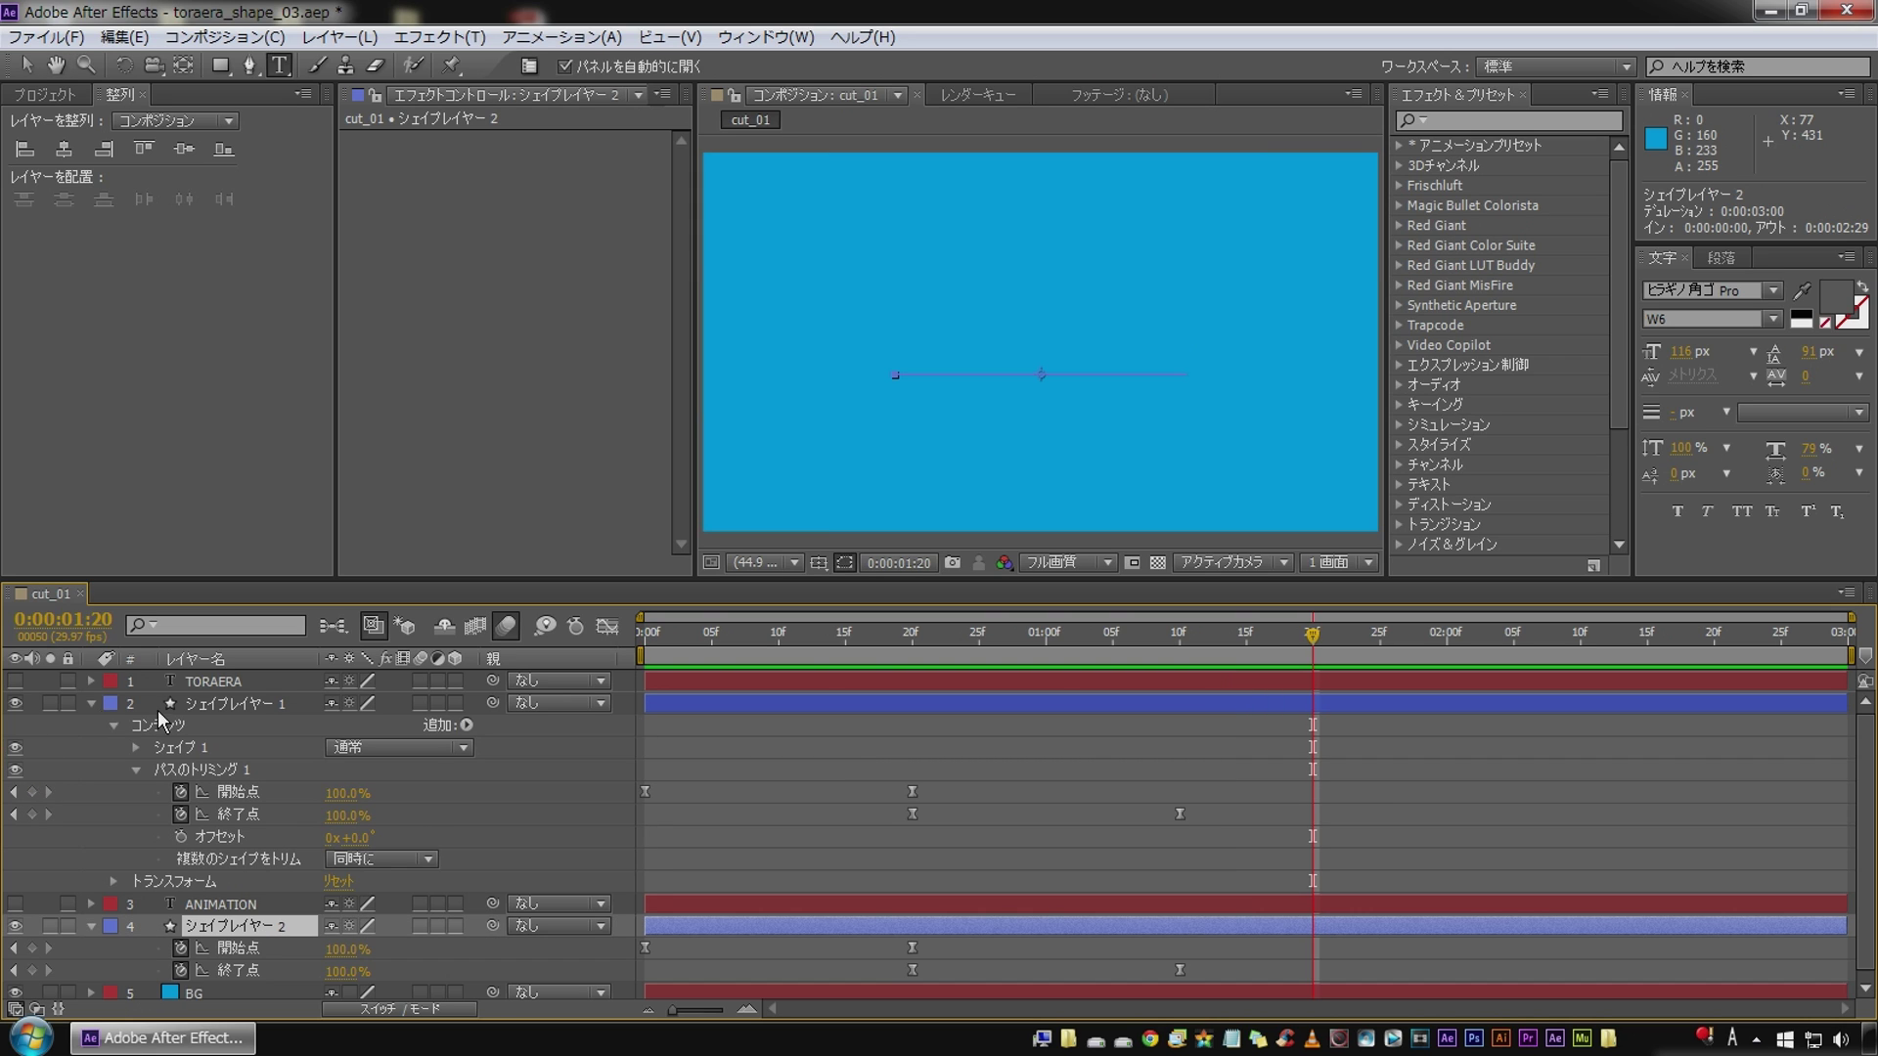
click(232, 708)
key(u)
drag(646, 634, 820, 655)
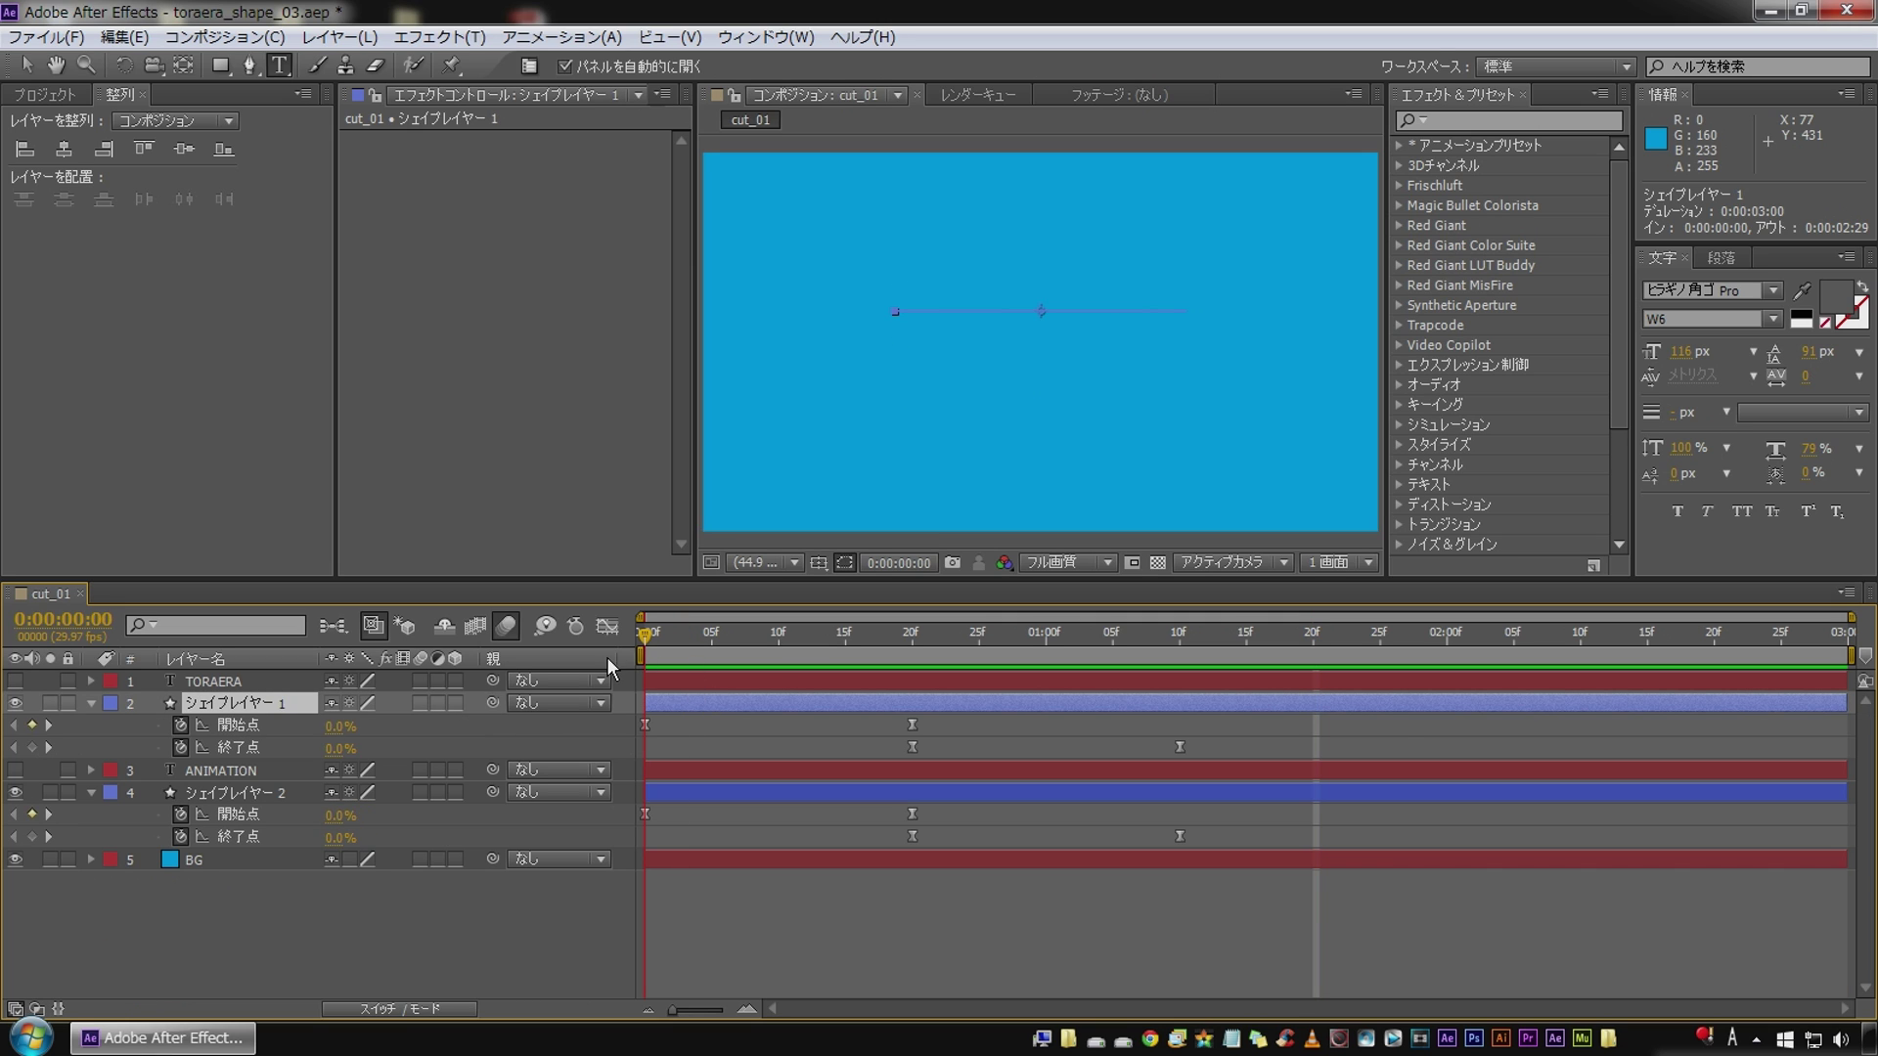
Step: At frame 0, set シェイプレイヤー 2's 開始点 keyframe to 100%
click(461, 918)
click(724, 642)
drag(724, 641, 538, 667)
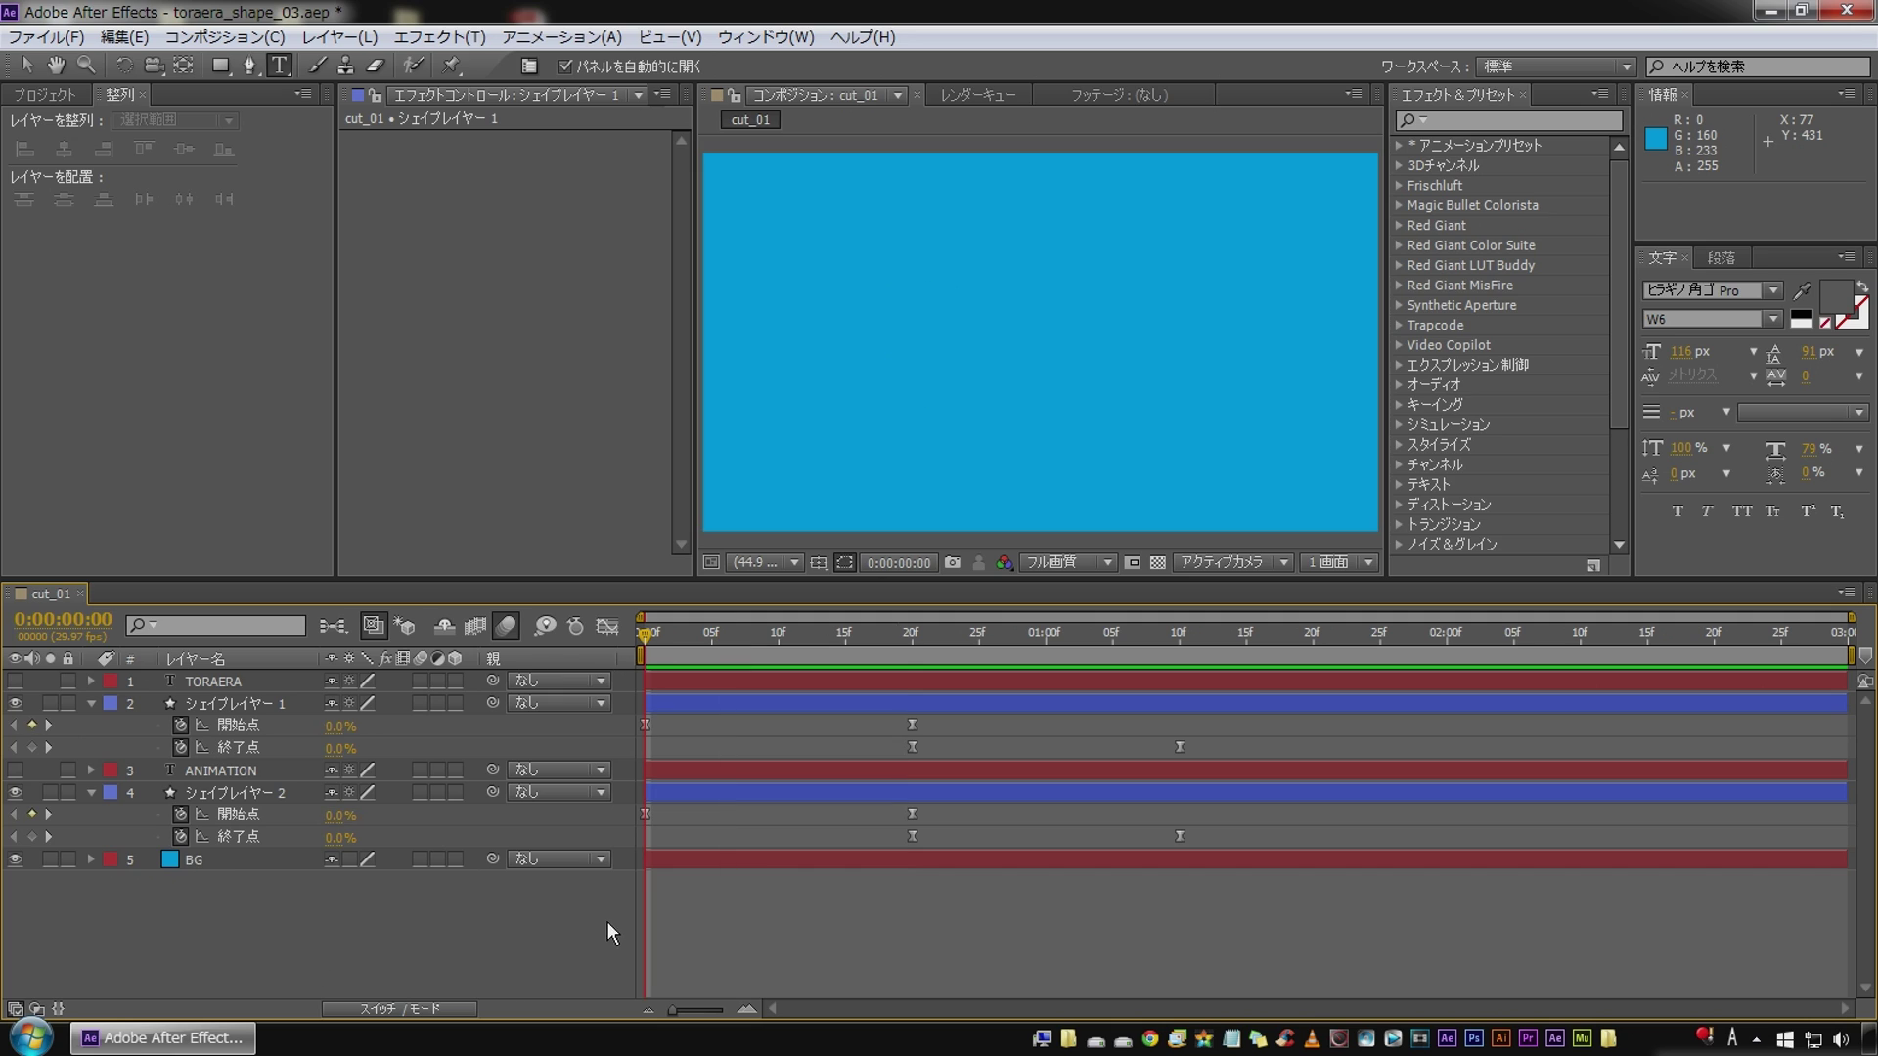
click(249, 820)
click(284, 963)
click(337, 814)
text(0)
click(796, 794)
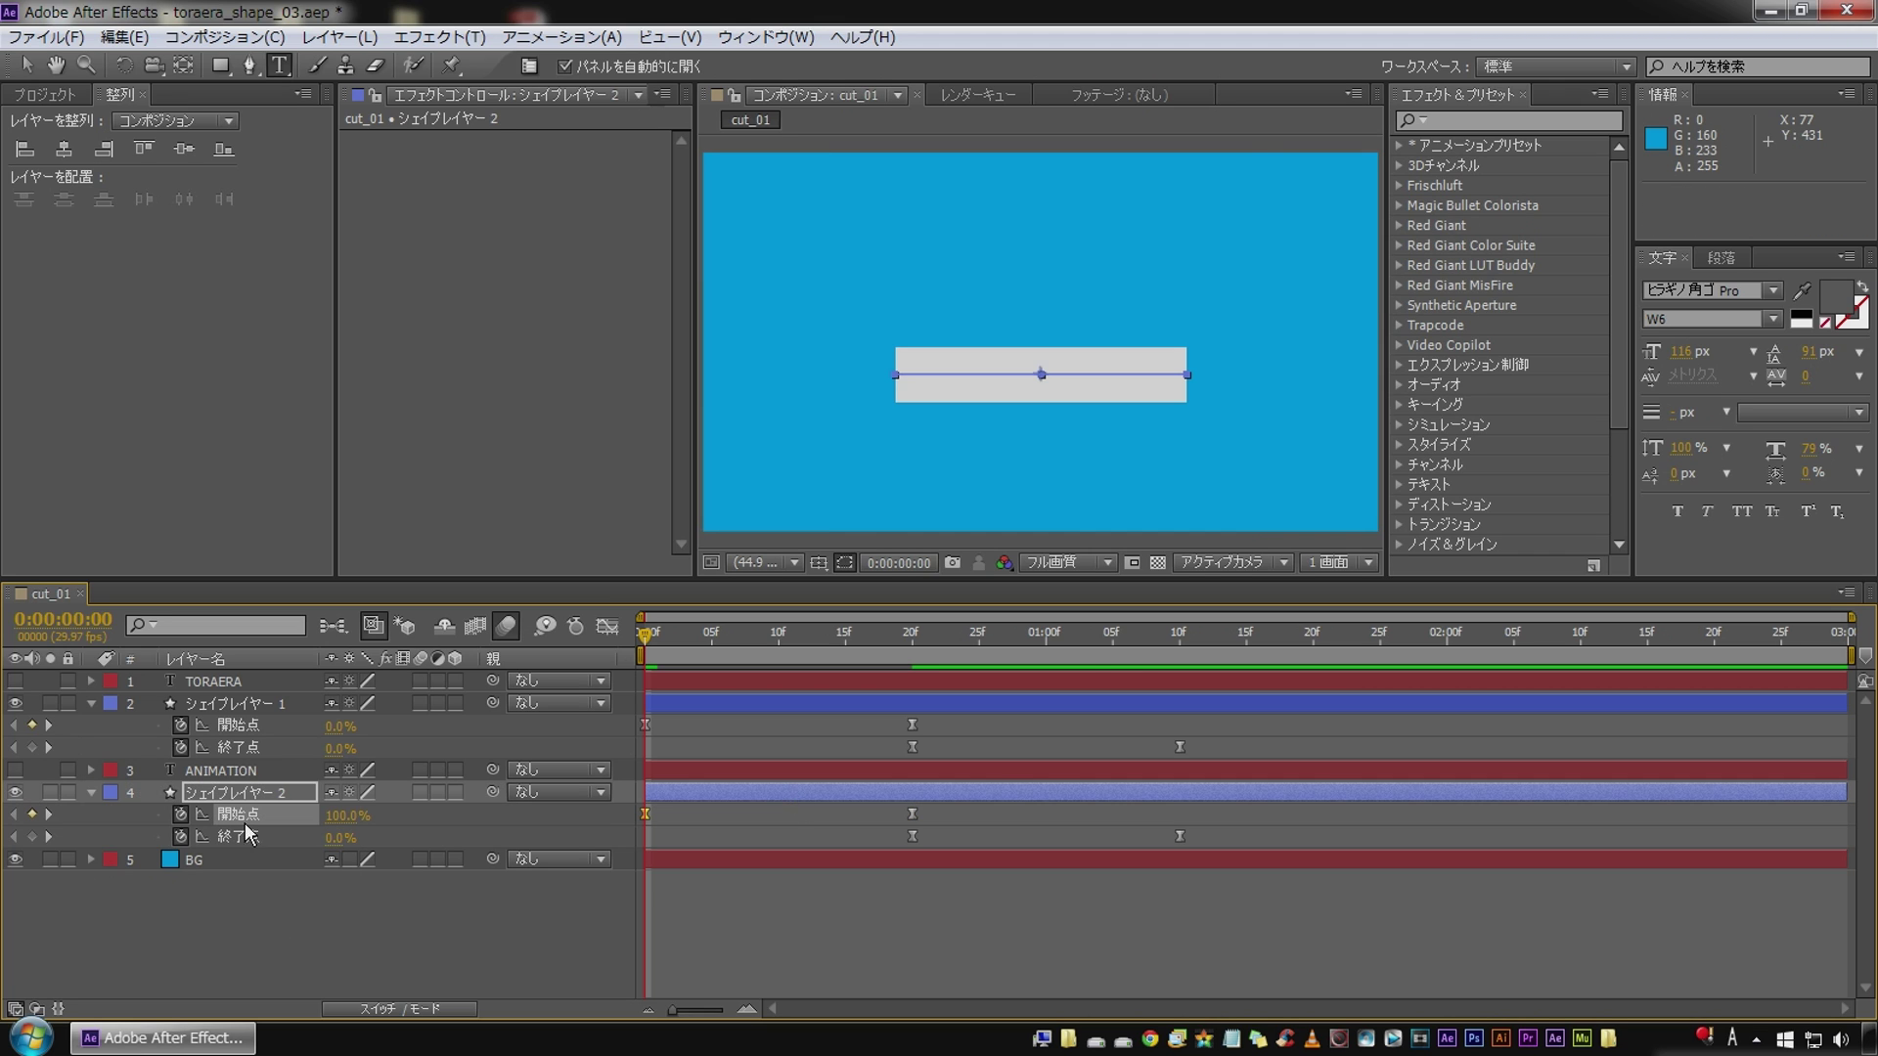
Step: Set シェイプレイヤー 2's 終了点 to 100% at 20f and 0% at 1:10, then preview
click(49, 813)
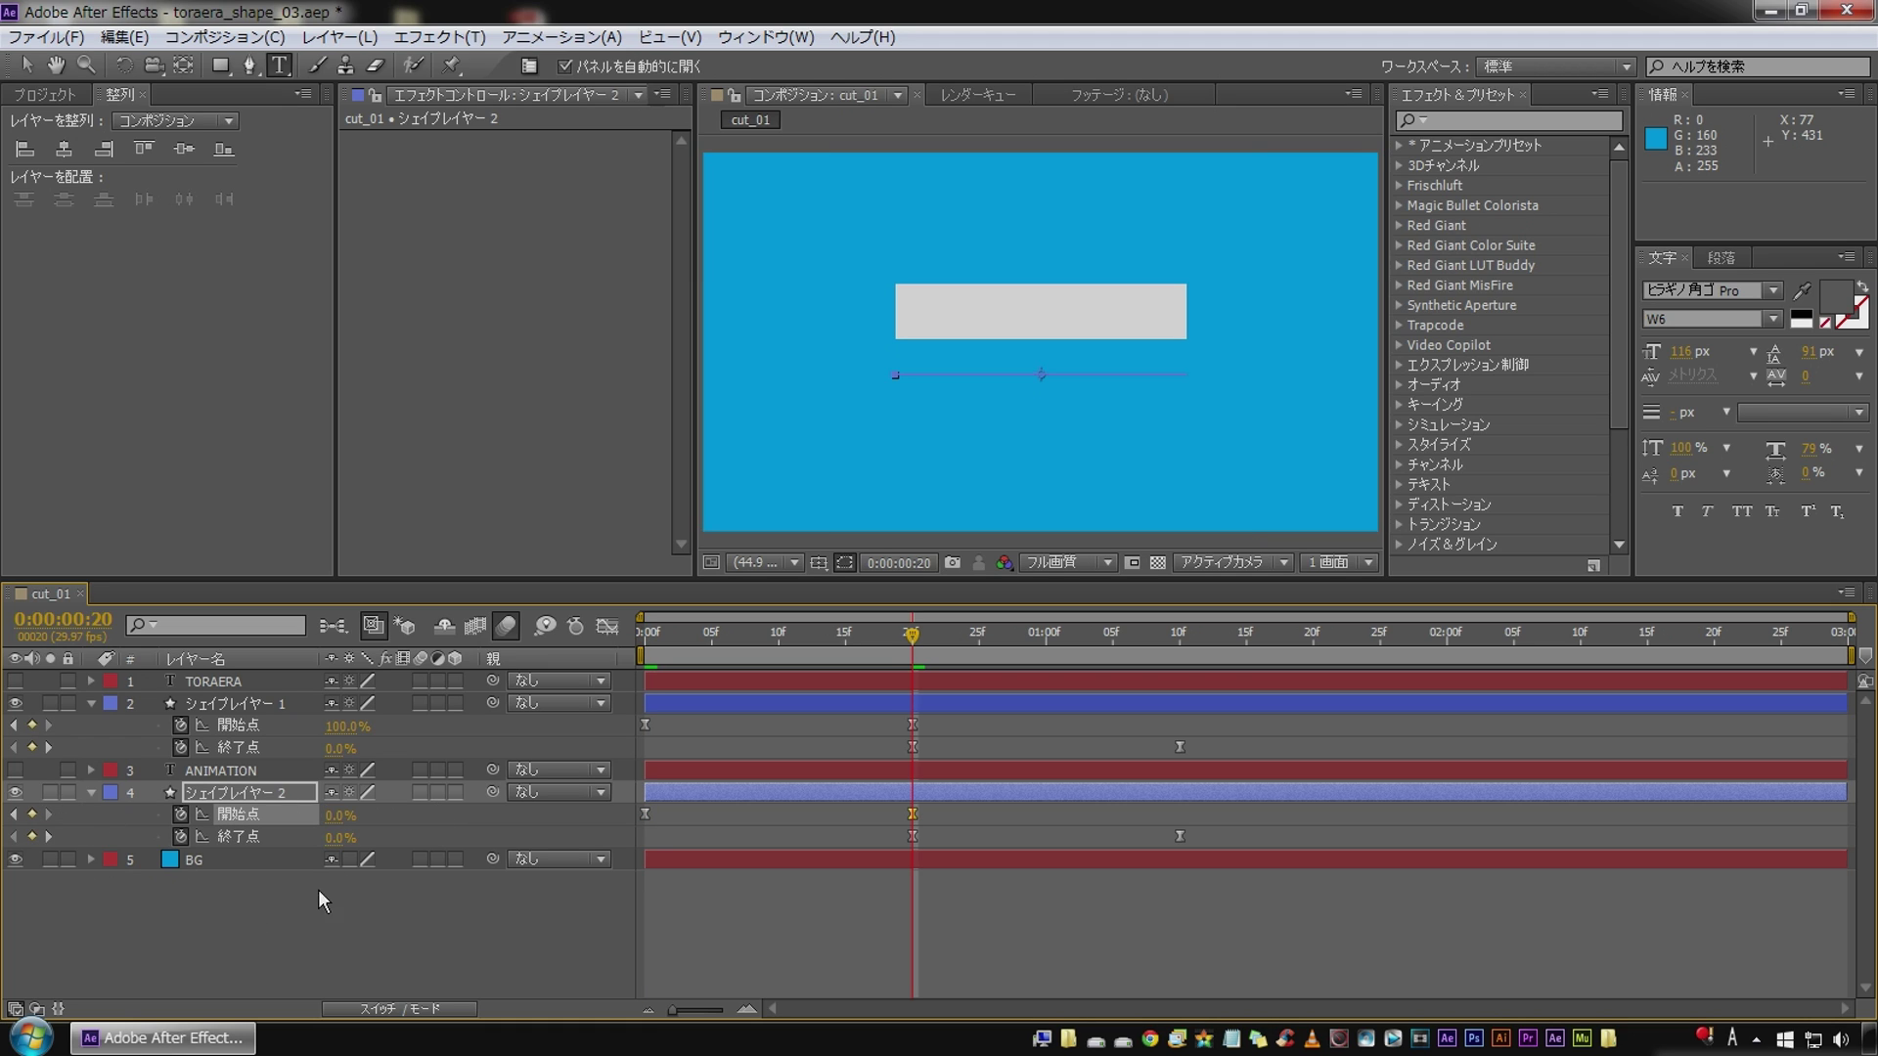
click(338, 839)
text(100)
key(Return)
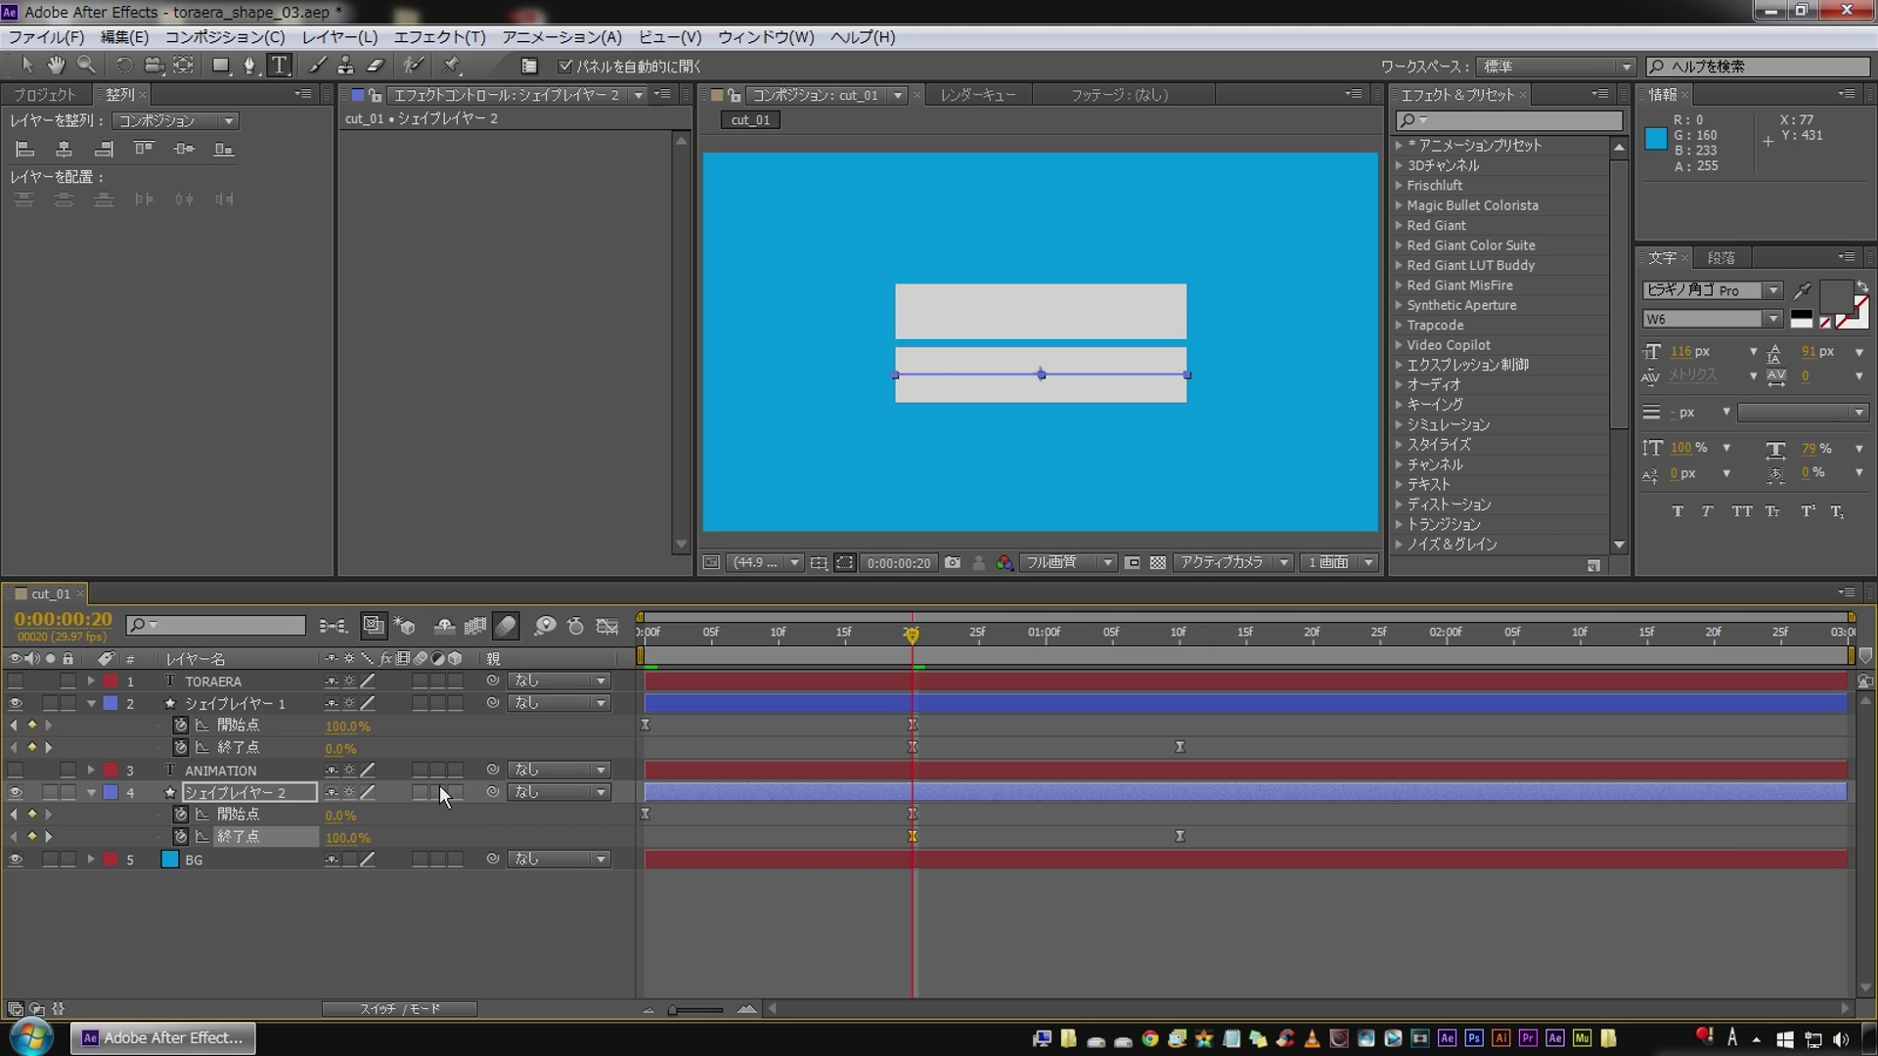
click(47, 836)
click(342, 838)
key(Return)
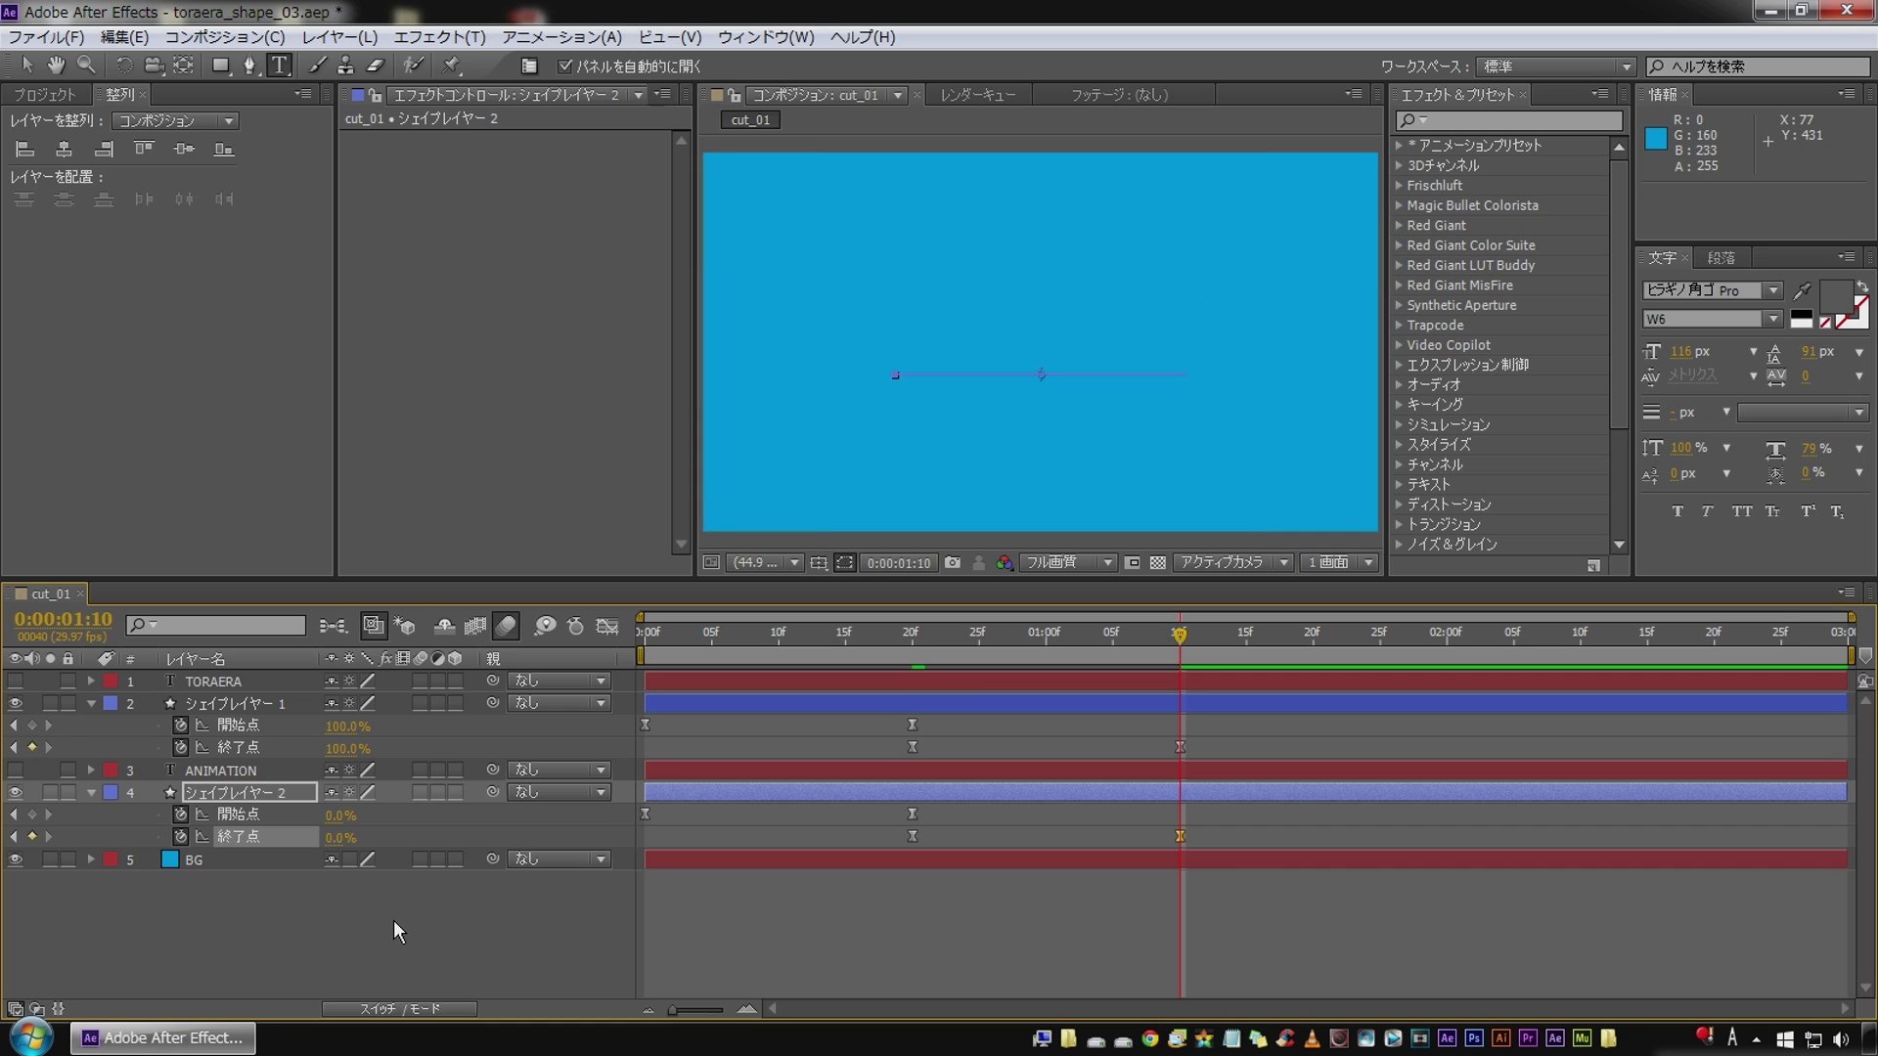
click(394, 919)
key(Home)
key(space)
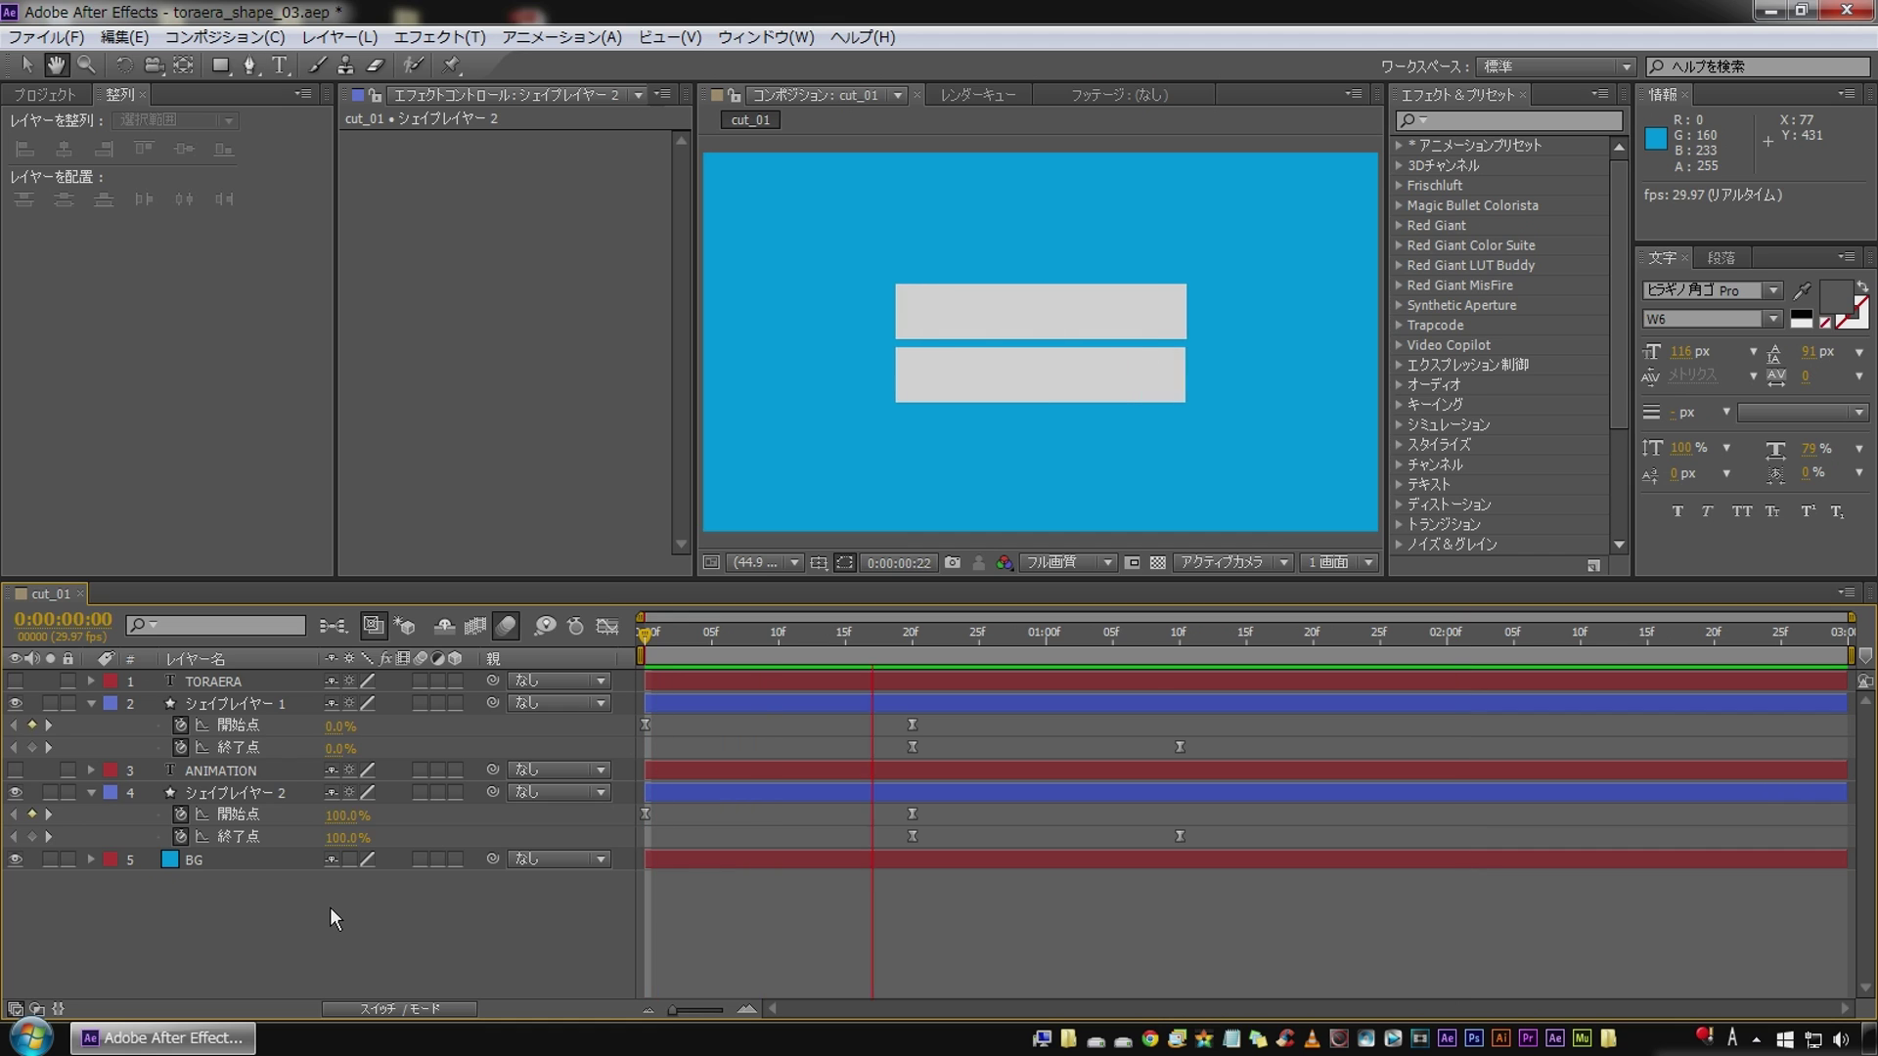
Step: Unhide the TORAERA and ANIMATION text layers, jump to 1:10, and select both
click(15, 682)
click(16, 770)
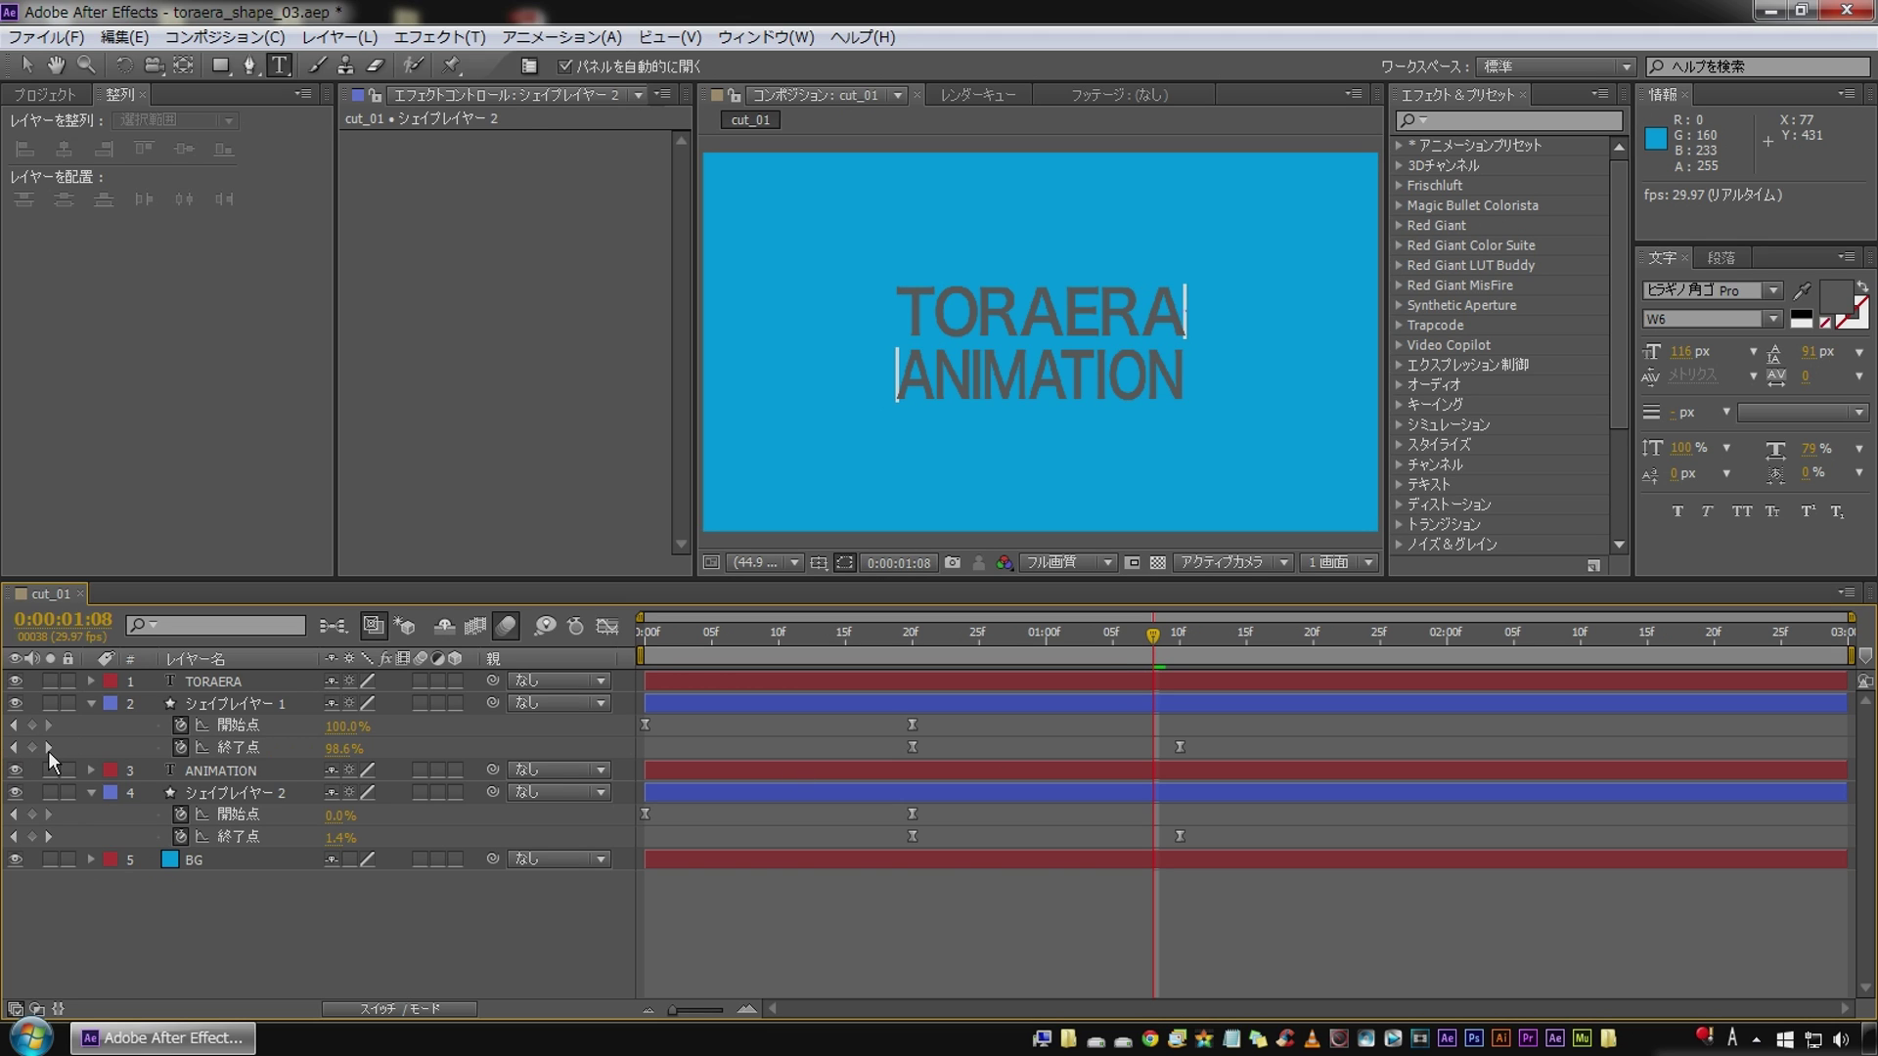
click(49, 748)
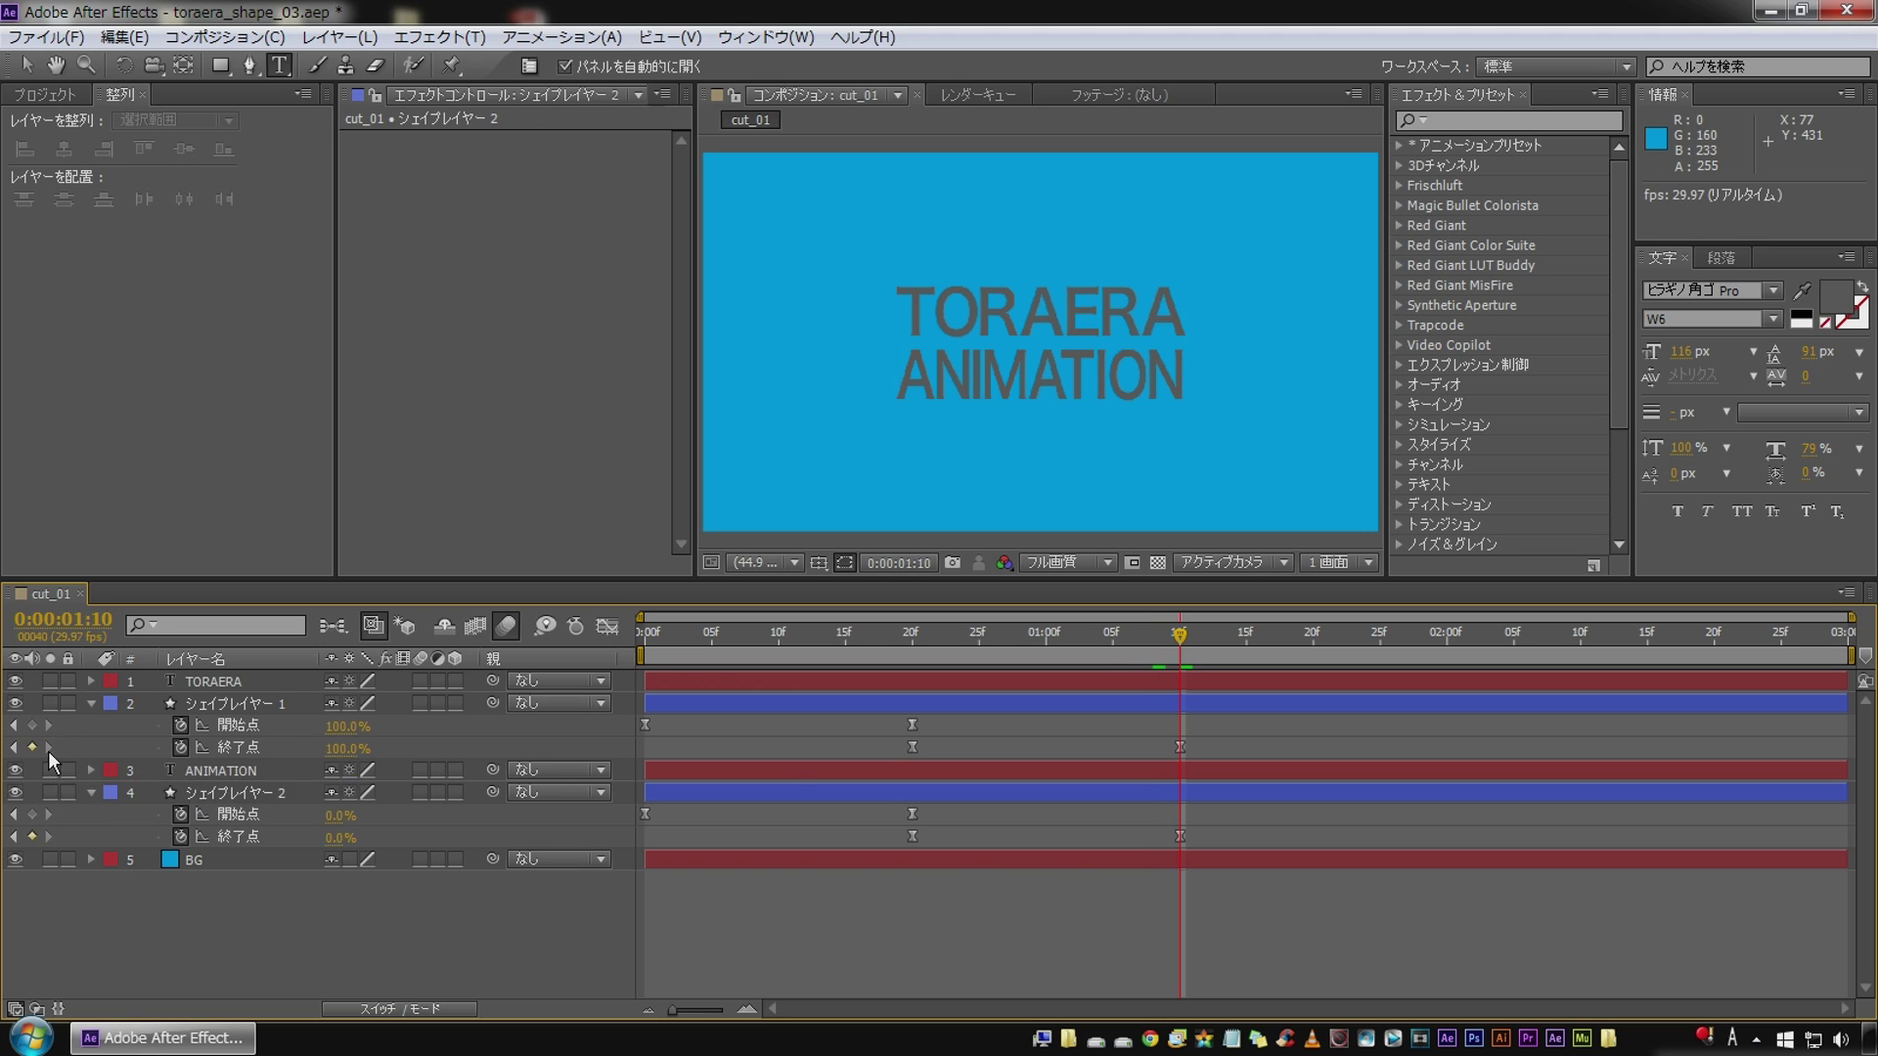
click(231, 683)
ctrl+click(221, 772)
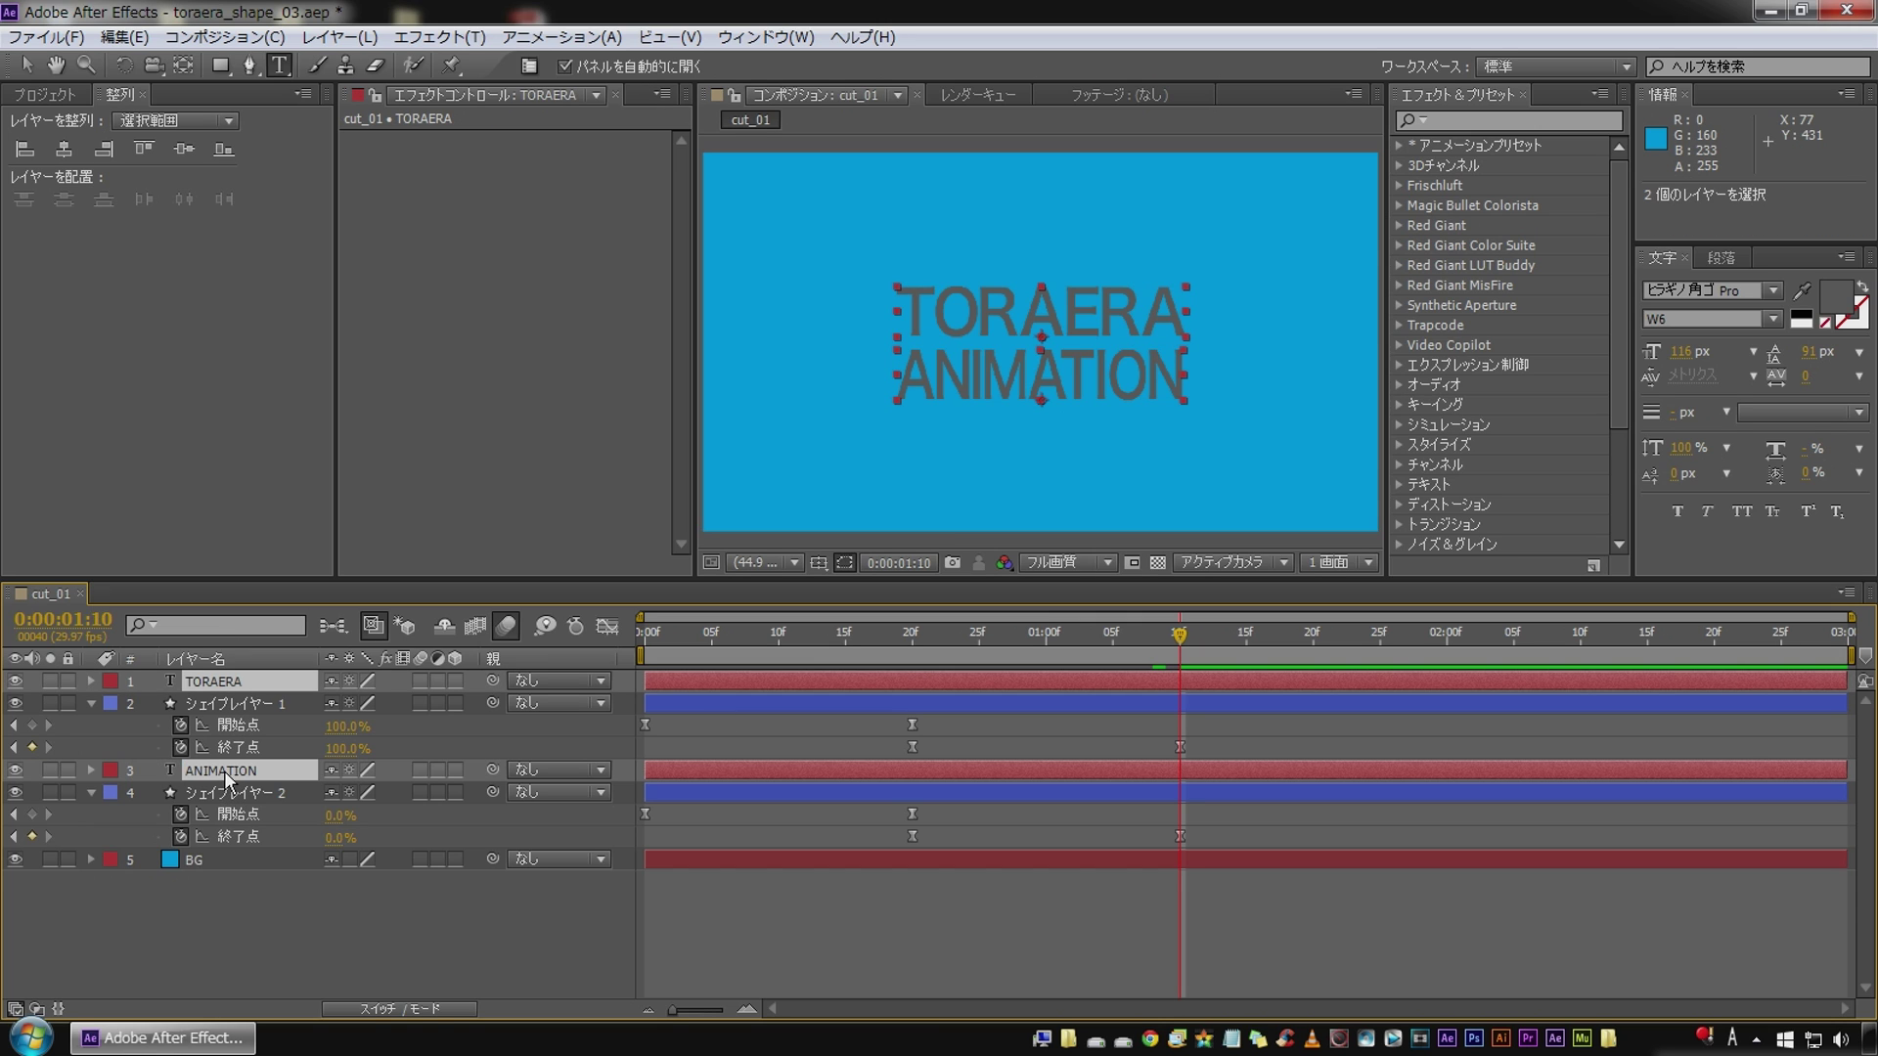
Step: Keyframe Position at 1:10, then at 20f move TORAERA to x 80.6 and ANIMATION to x 1200.6
key(p)
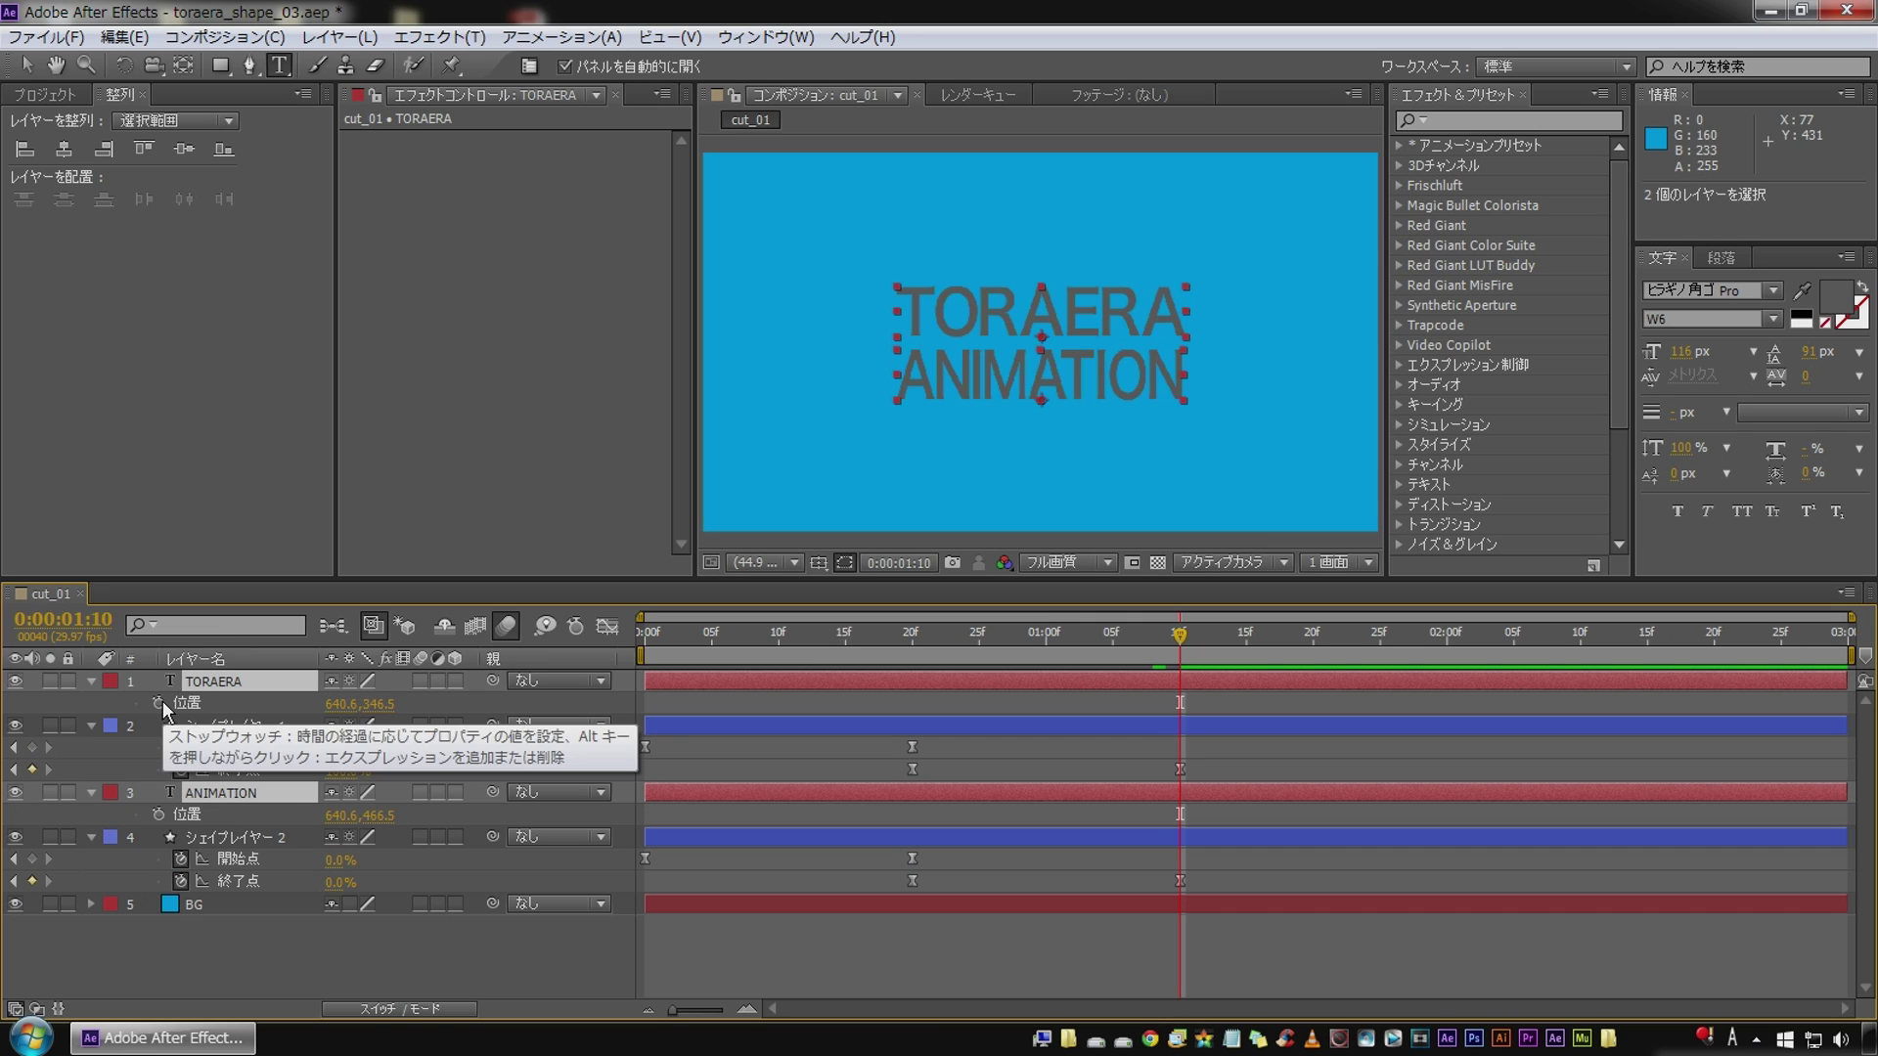
click(158, 702)
drag(941, 635, 915, 636)
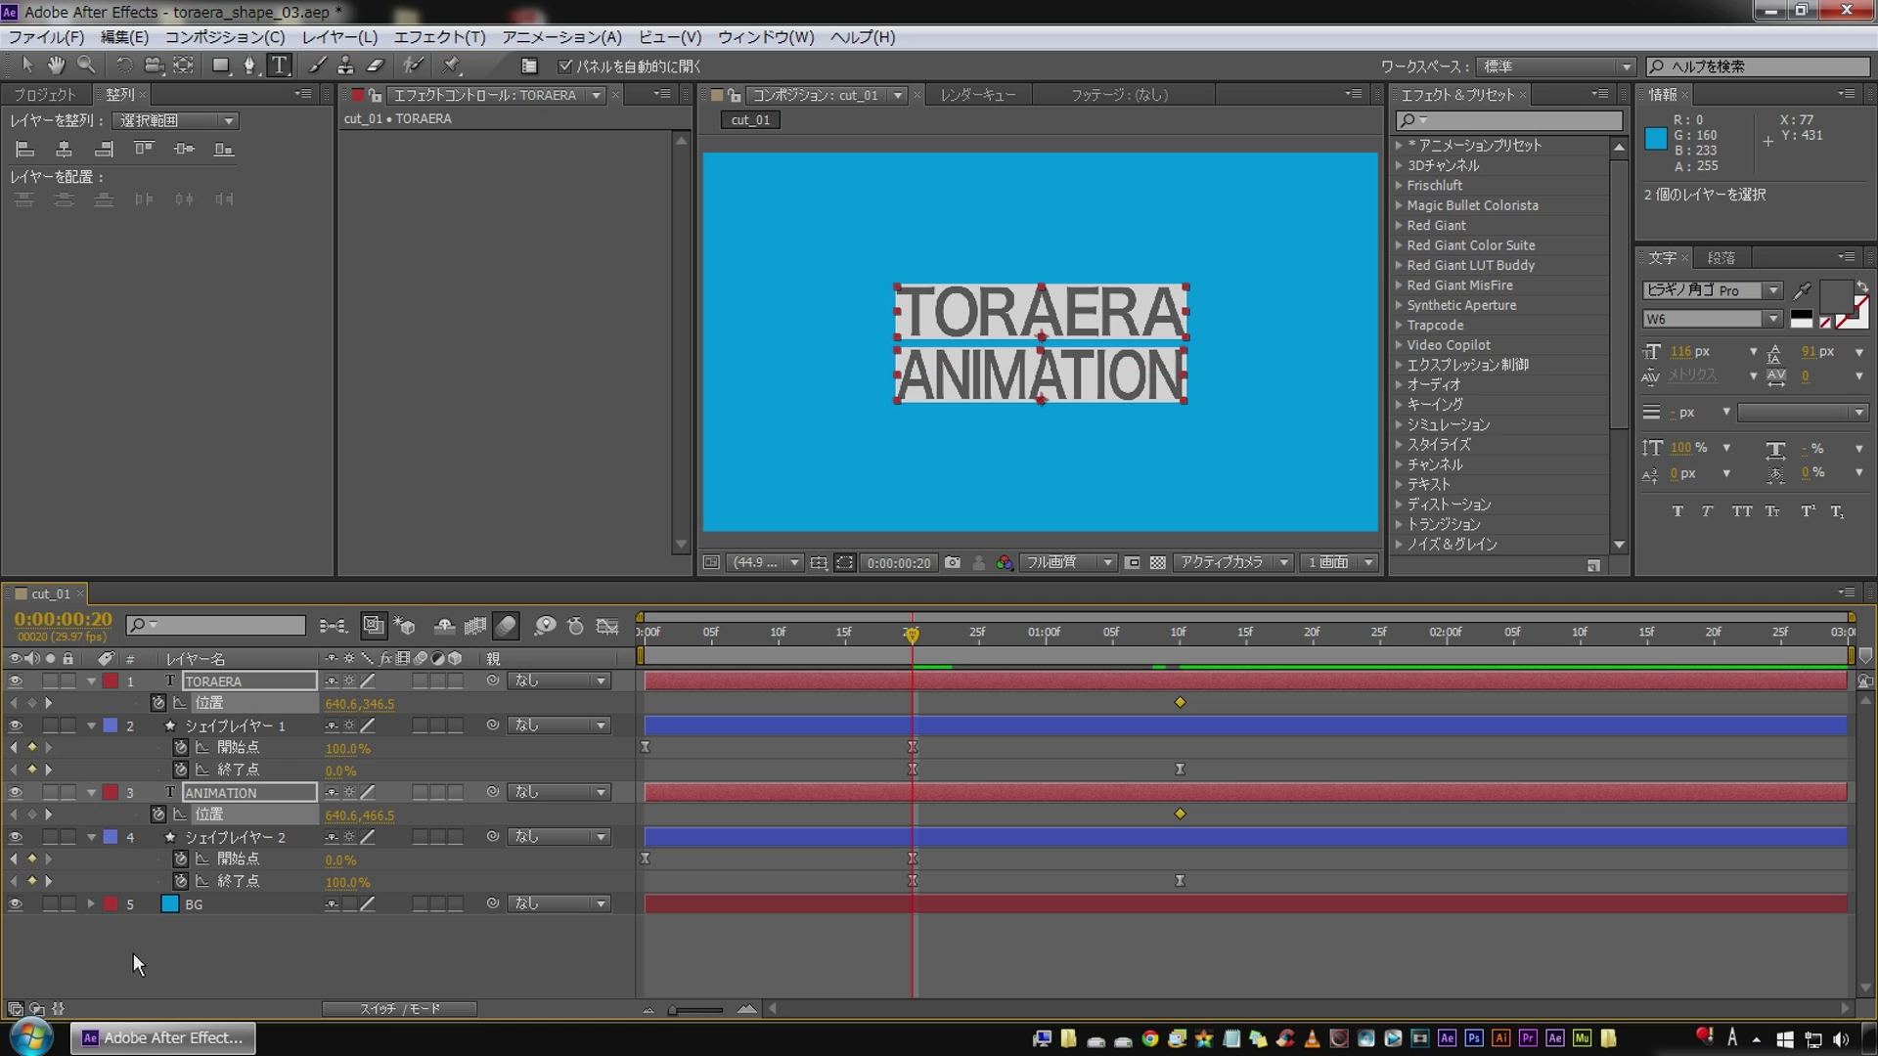
click(213, 965)
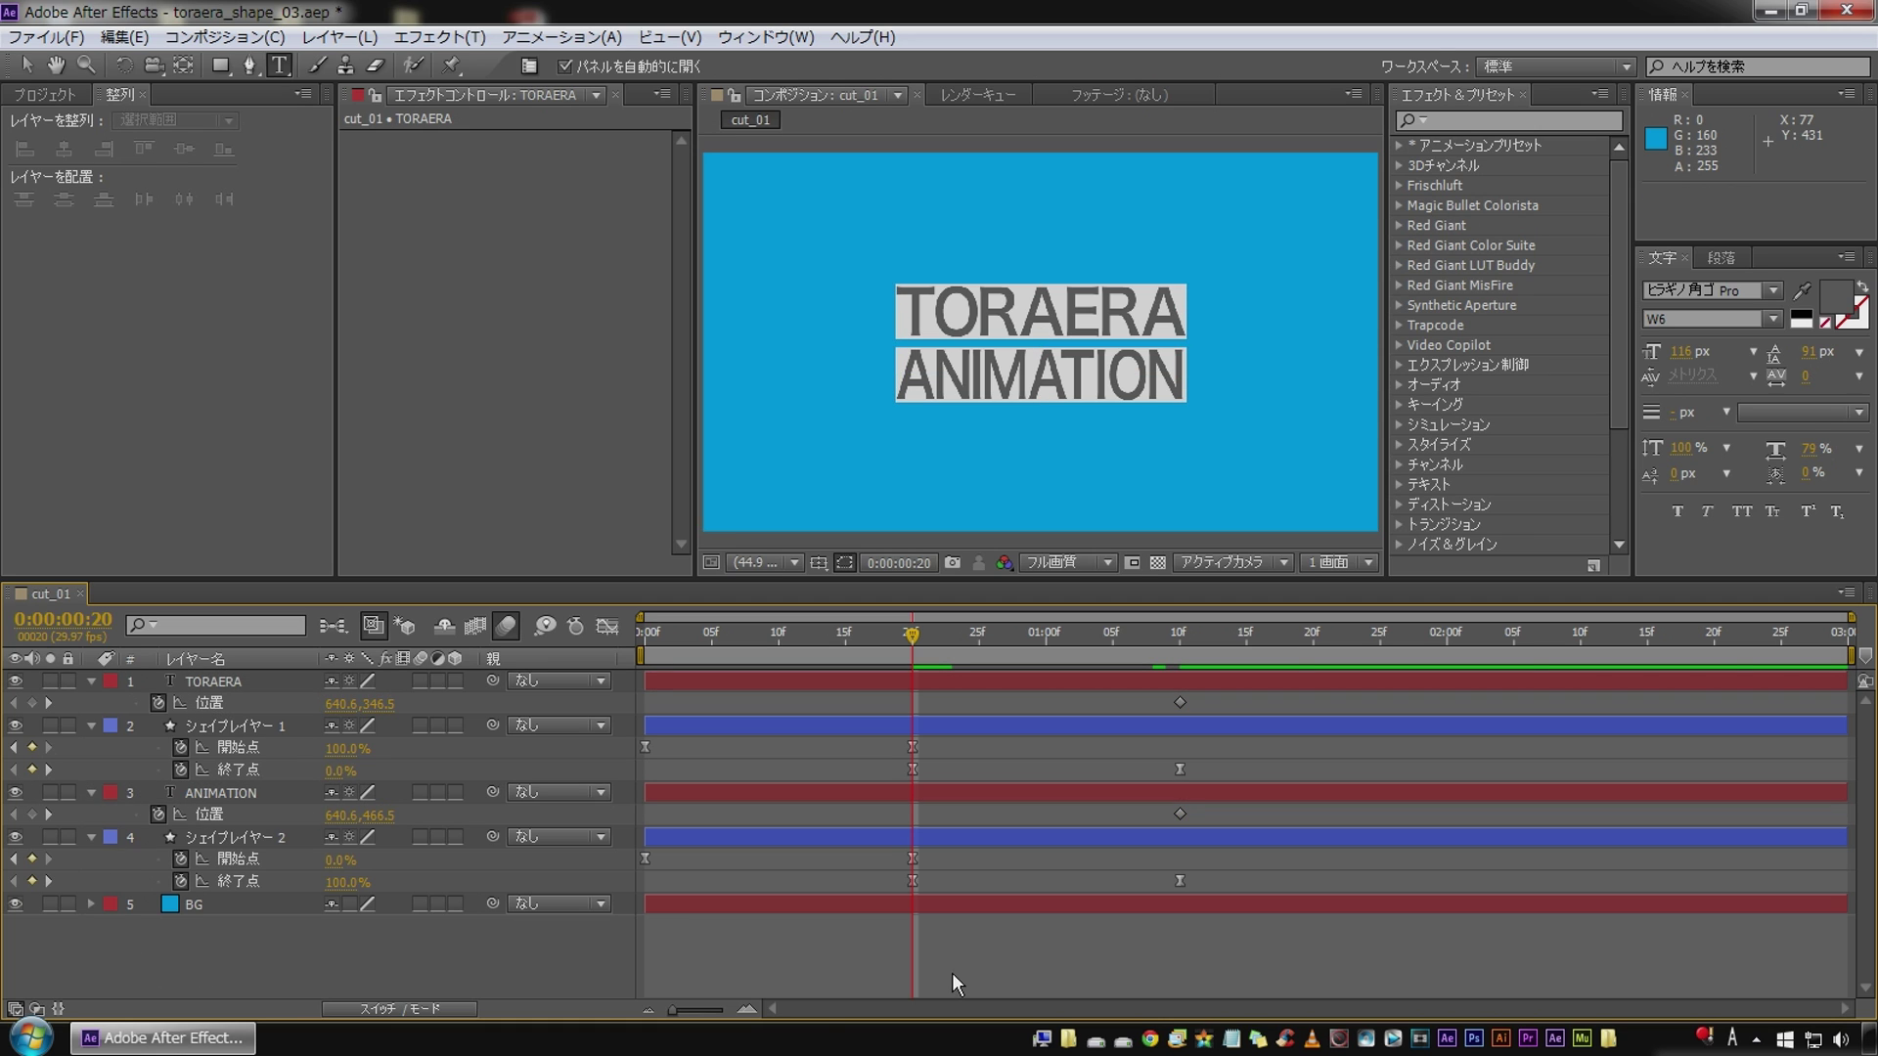
click(219, 685)
key(shift+Left)
key(shift+Left)
key(shift+Left)
key(shift+Left)
key(shift+Left)
key(shift+Left)
key(shift+Left)
key(shift+Left)
key(shift+Left)
key(shift+Left)
key(shift+Left)
key(shift+Left)
key(shift+Left)
key(shift+Left)
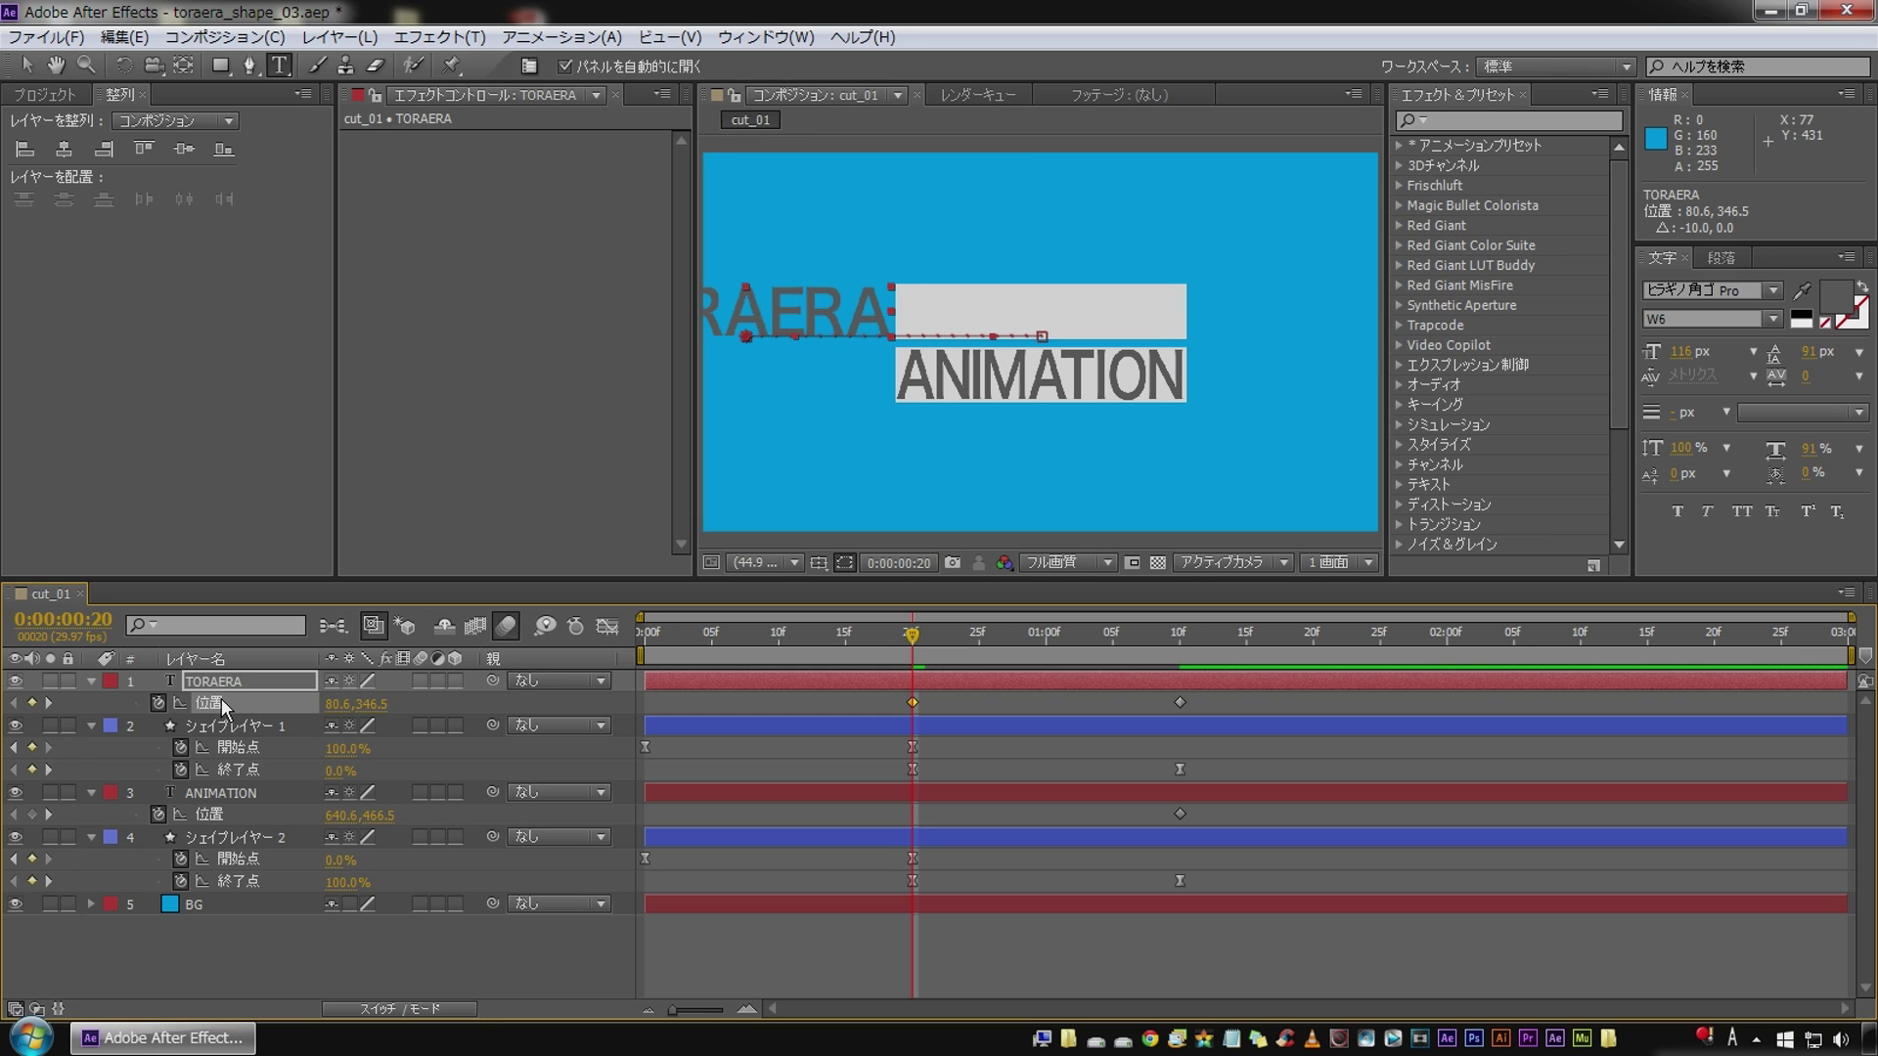
click(223, 790)
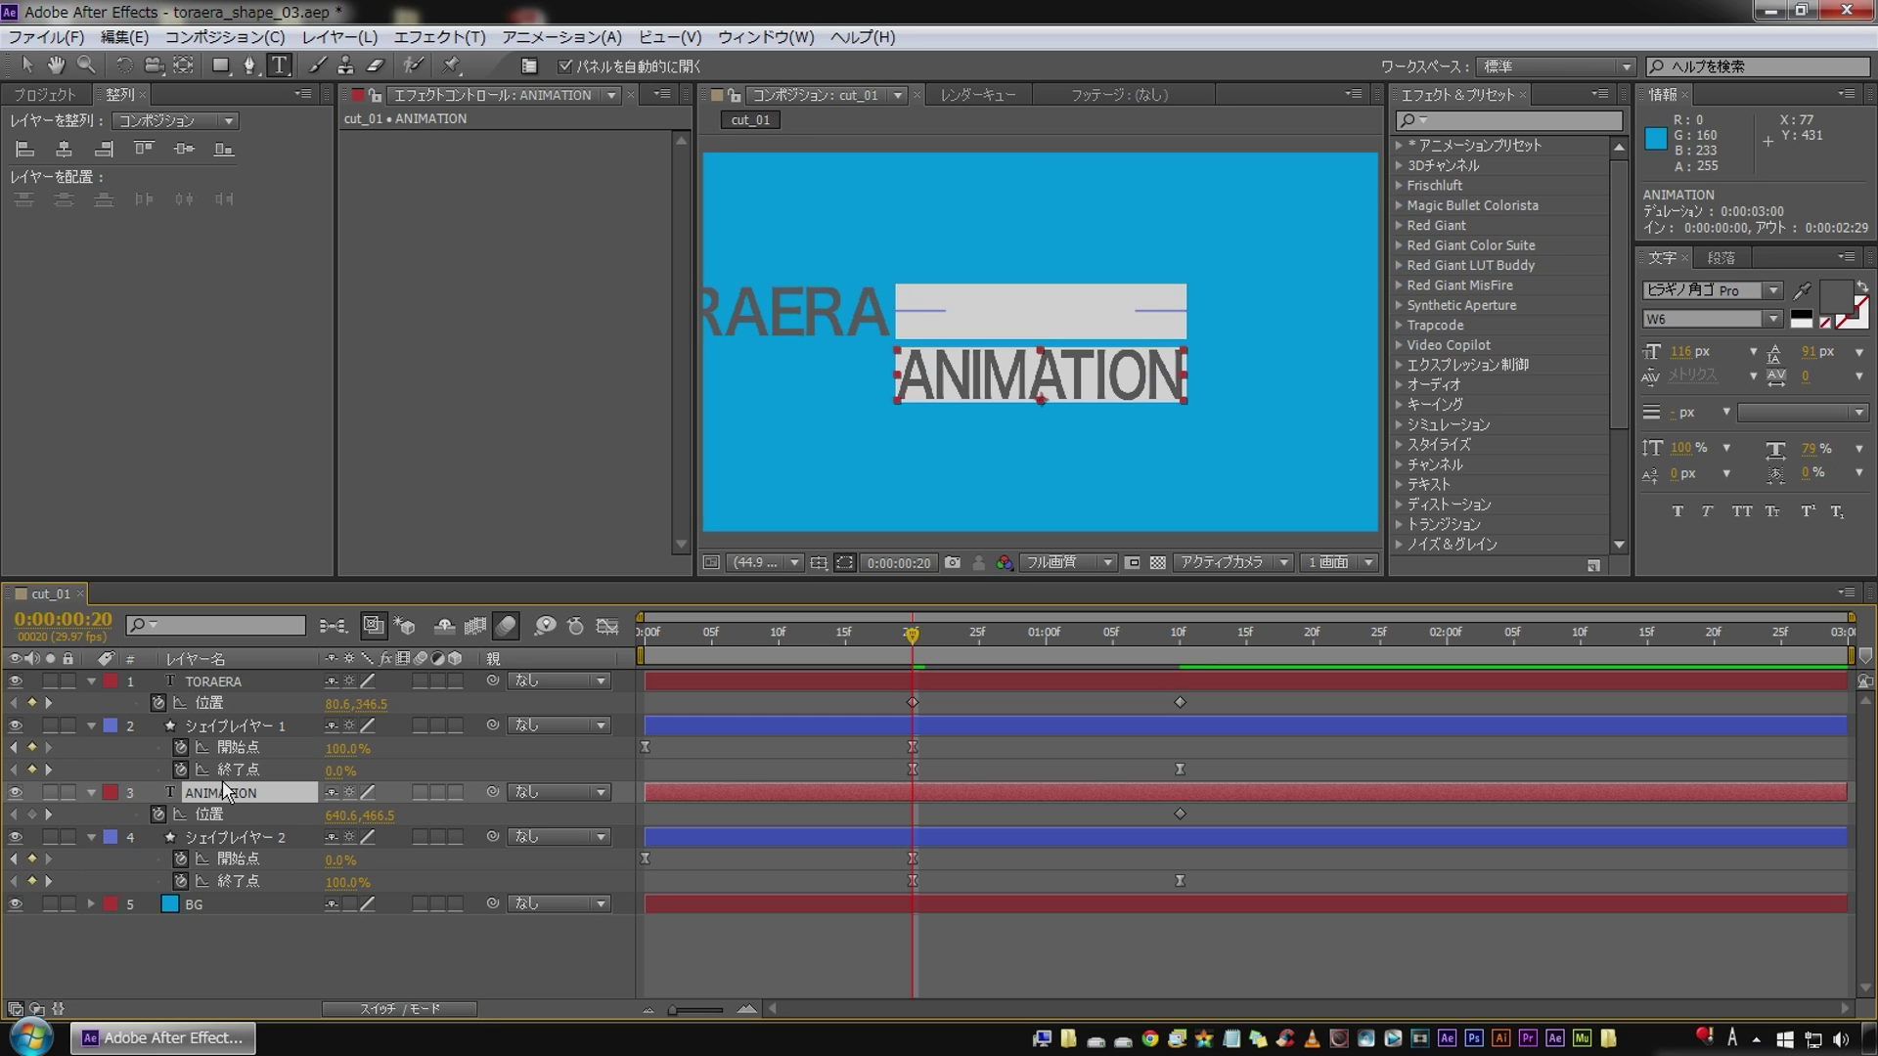
key(shift+Right)
key(shift+Right)
key(shift+Right)
key(shift+Right)
key(shift+Right)
key(shift+Right)
key(shift+Right)
key(shift+Right)
key(shift+Right)
key(shift+Right)
key(shift+Right)
key(shift+Right)
key(shift+Left)
key(shift+Left)
Step: Select both layers' Position keyframes and RAM-preview the slide-in
click(207, 705)
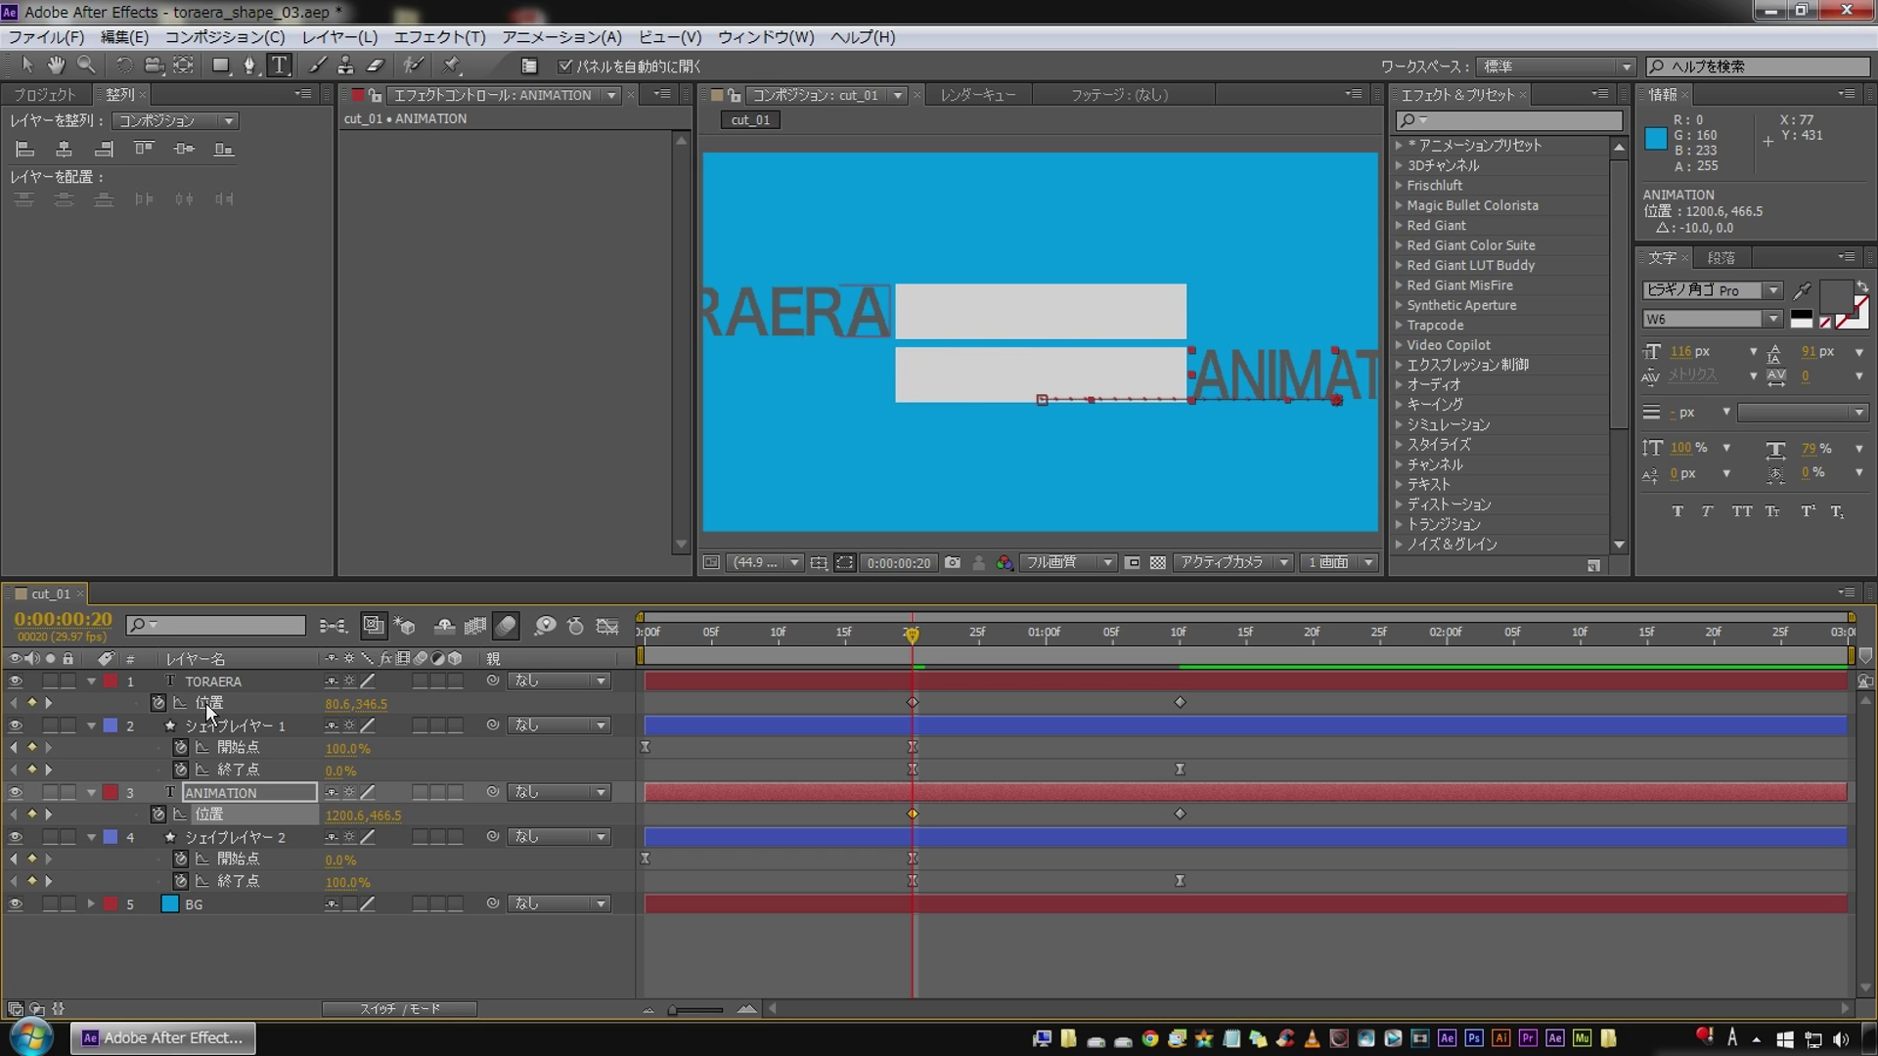
click(214, 815)
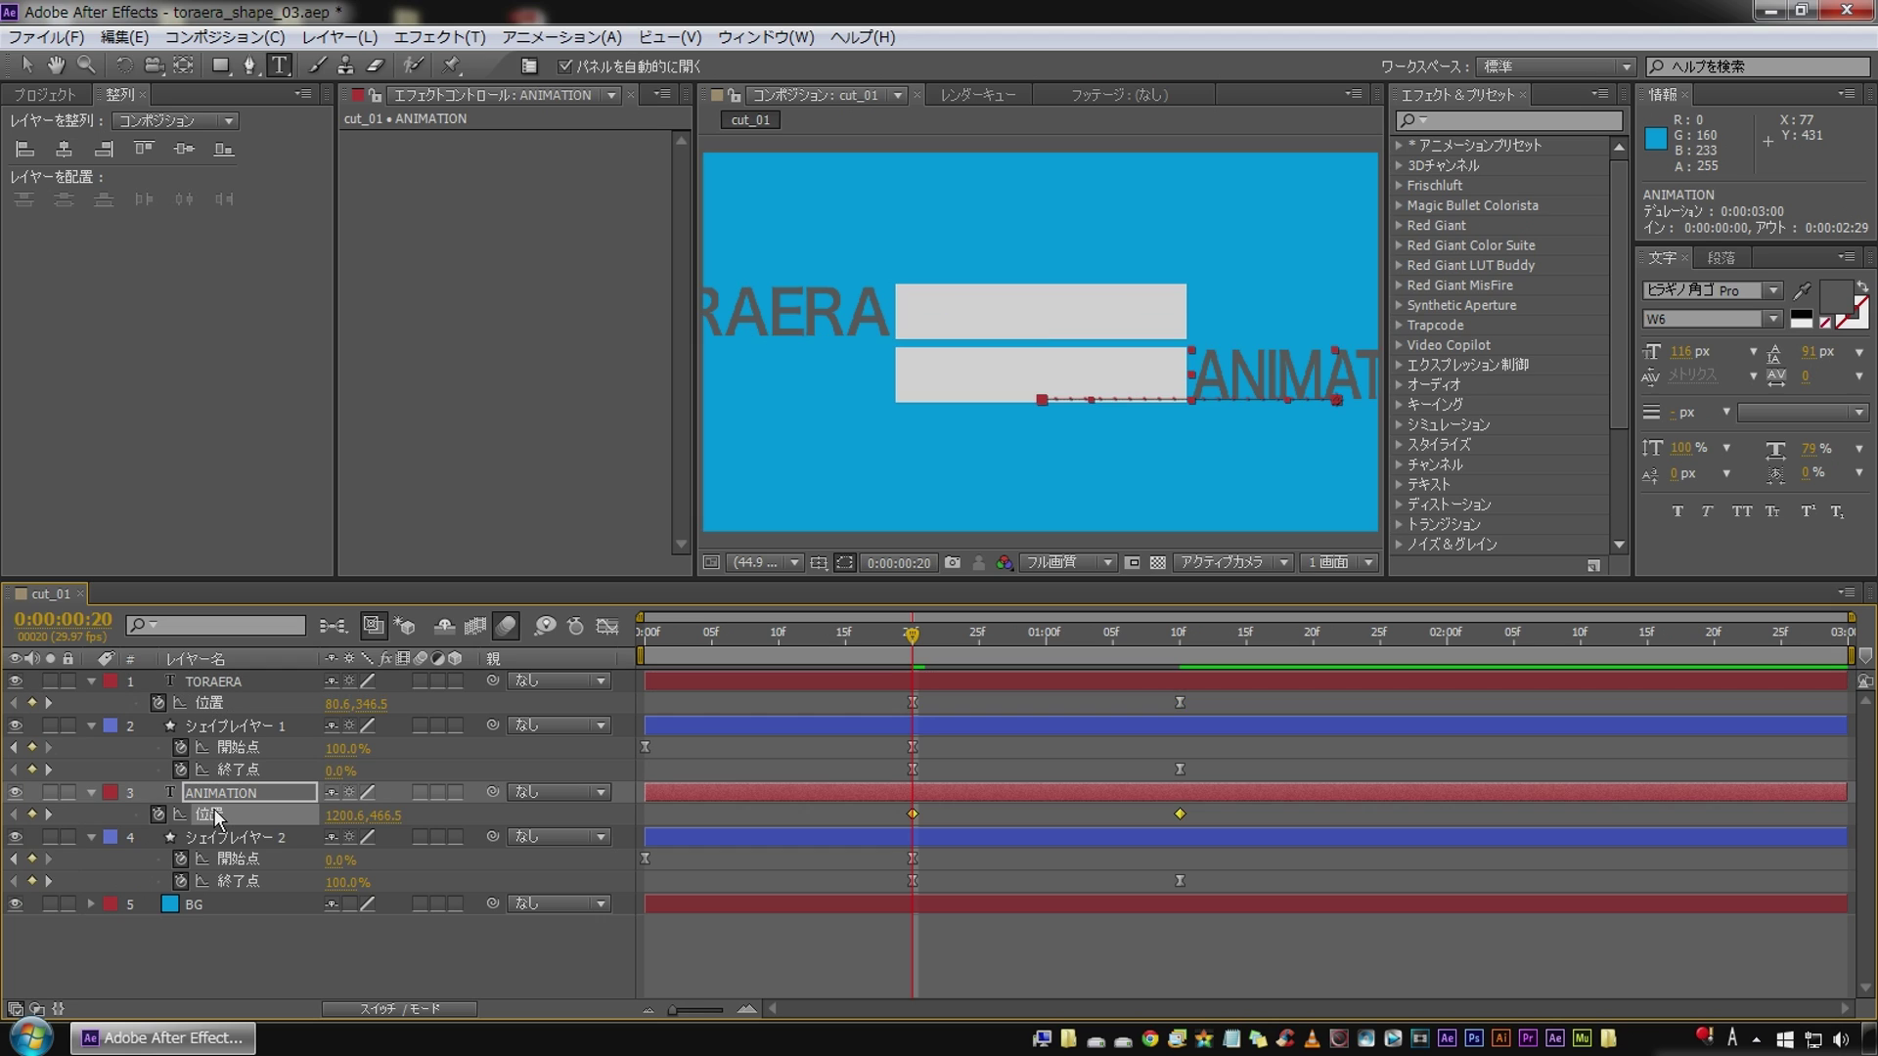
click(766, 940)
key(KP_0)
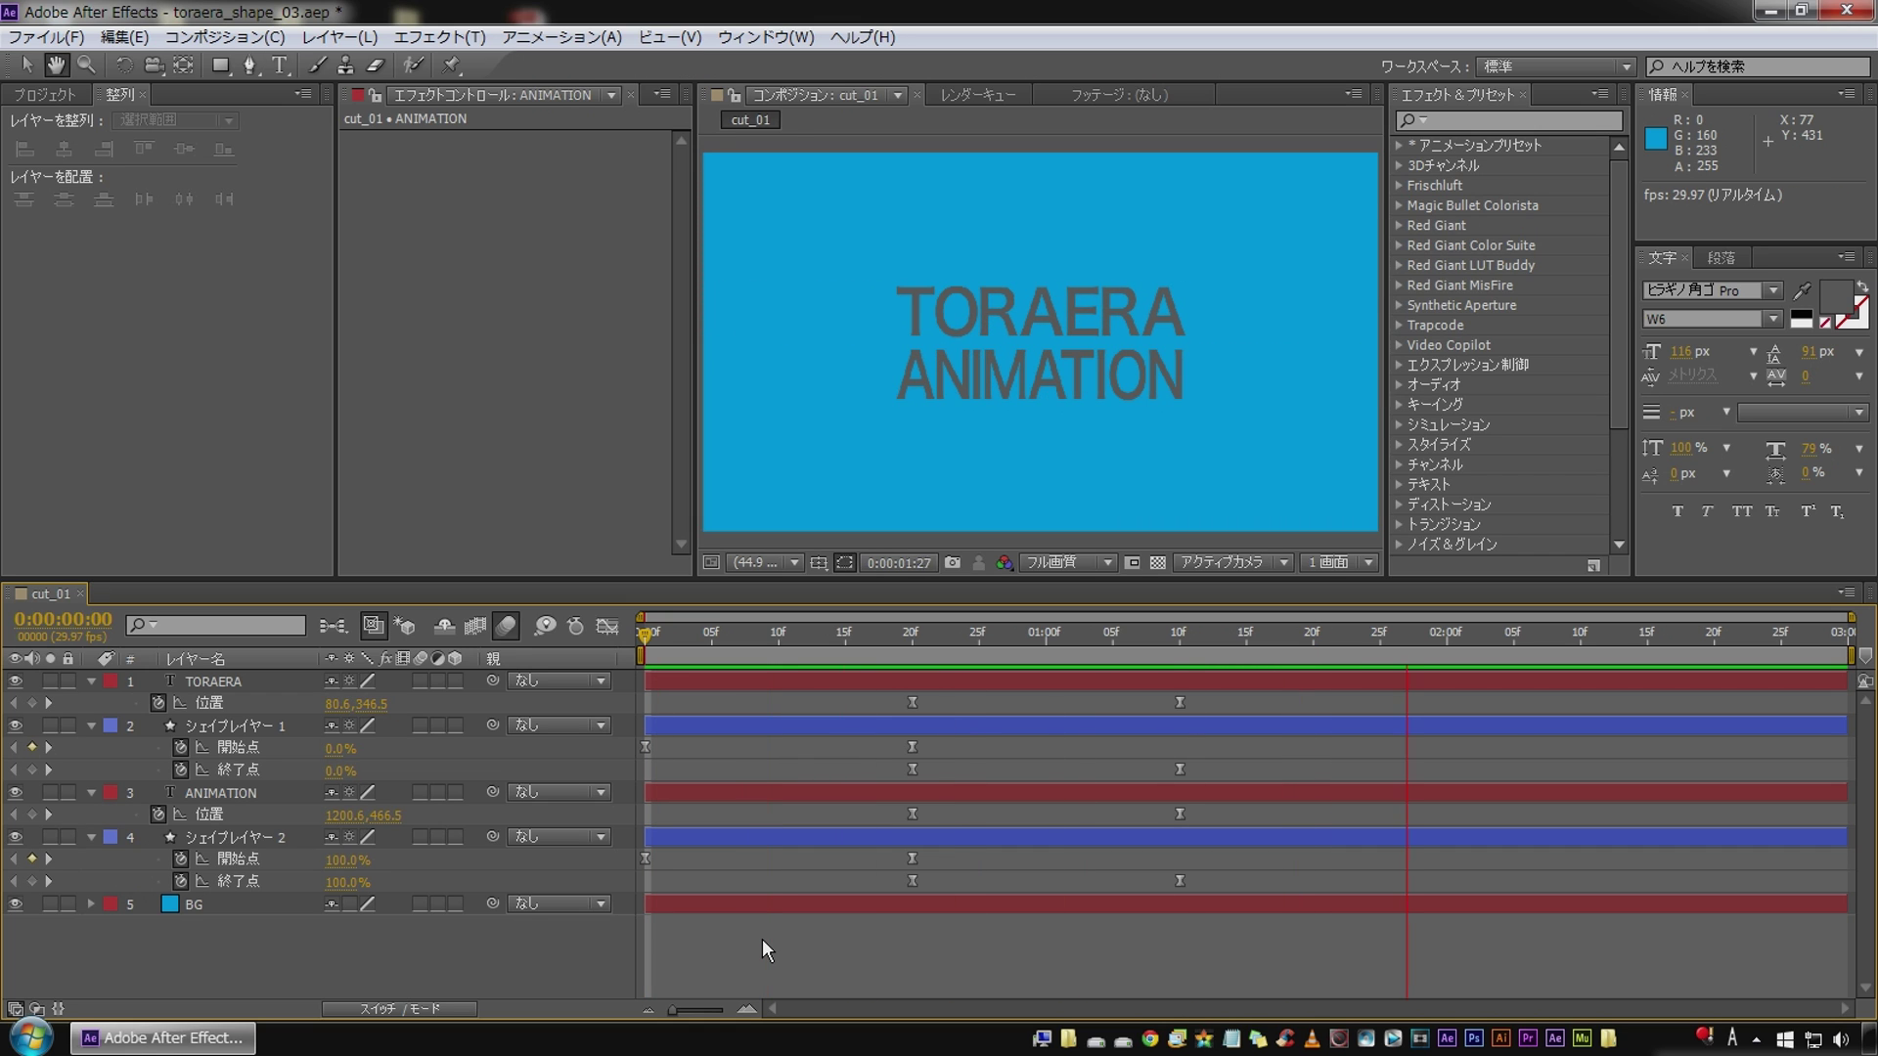
key(ctrl+t)
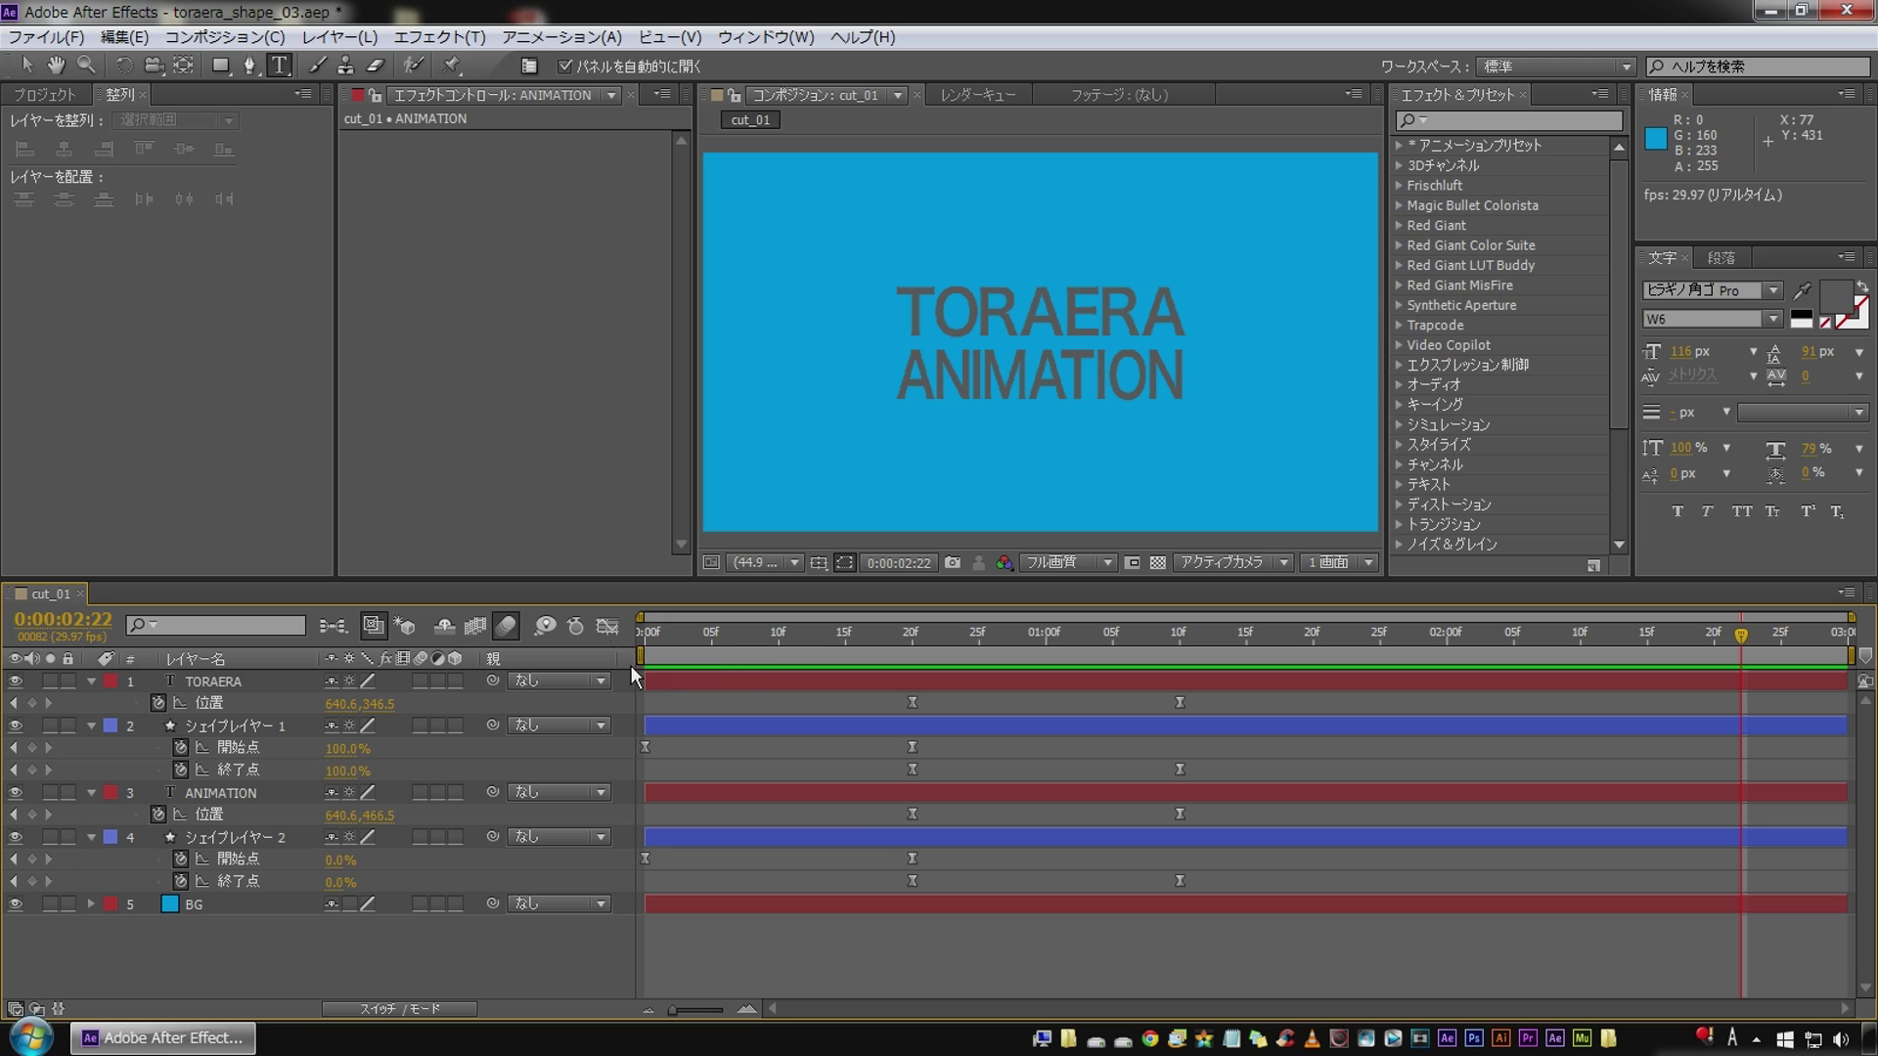
Step: In the Graph Editor, ease TORAERA's Position keyframes symmetrically to about 47.61% influence
click(608, 631)
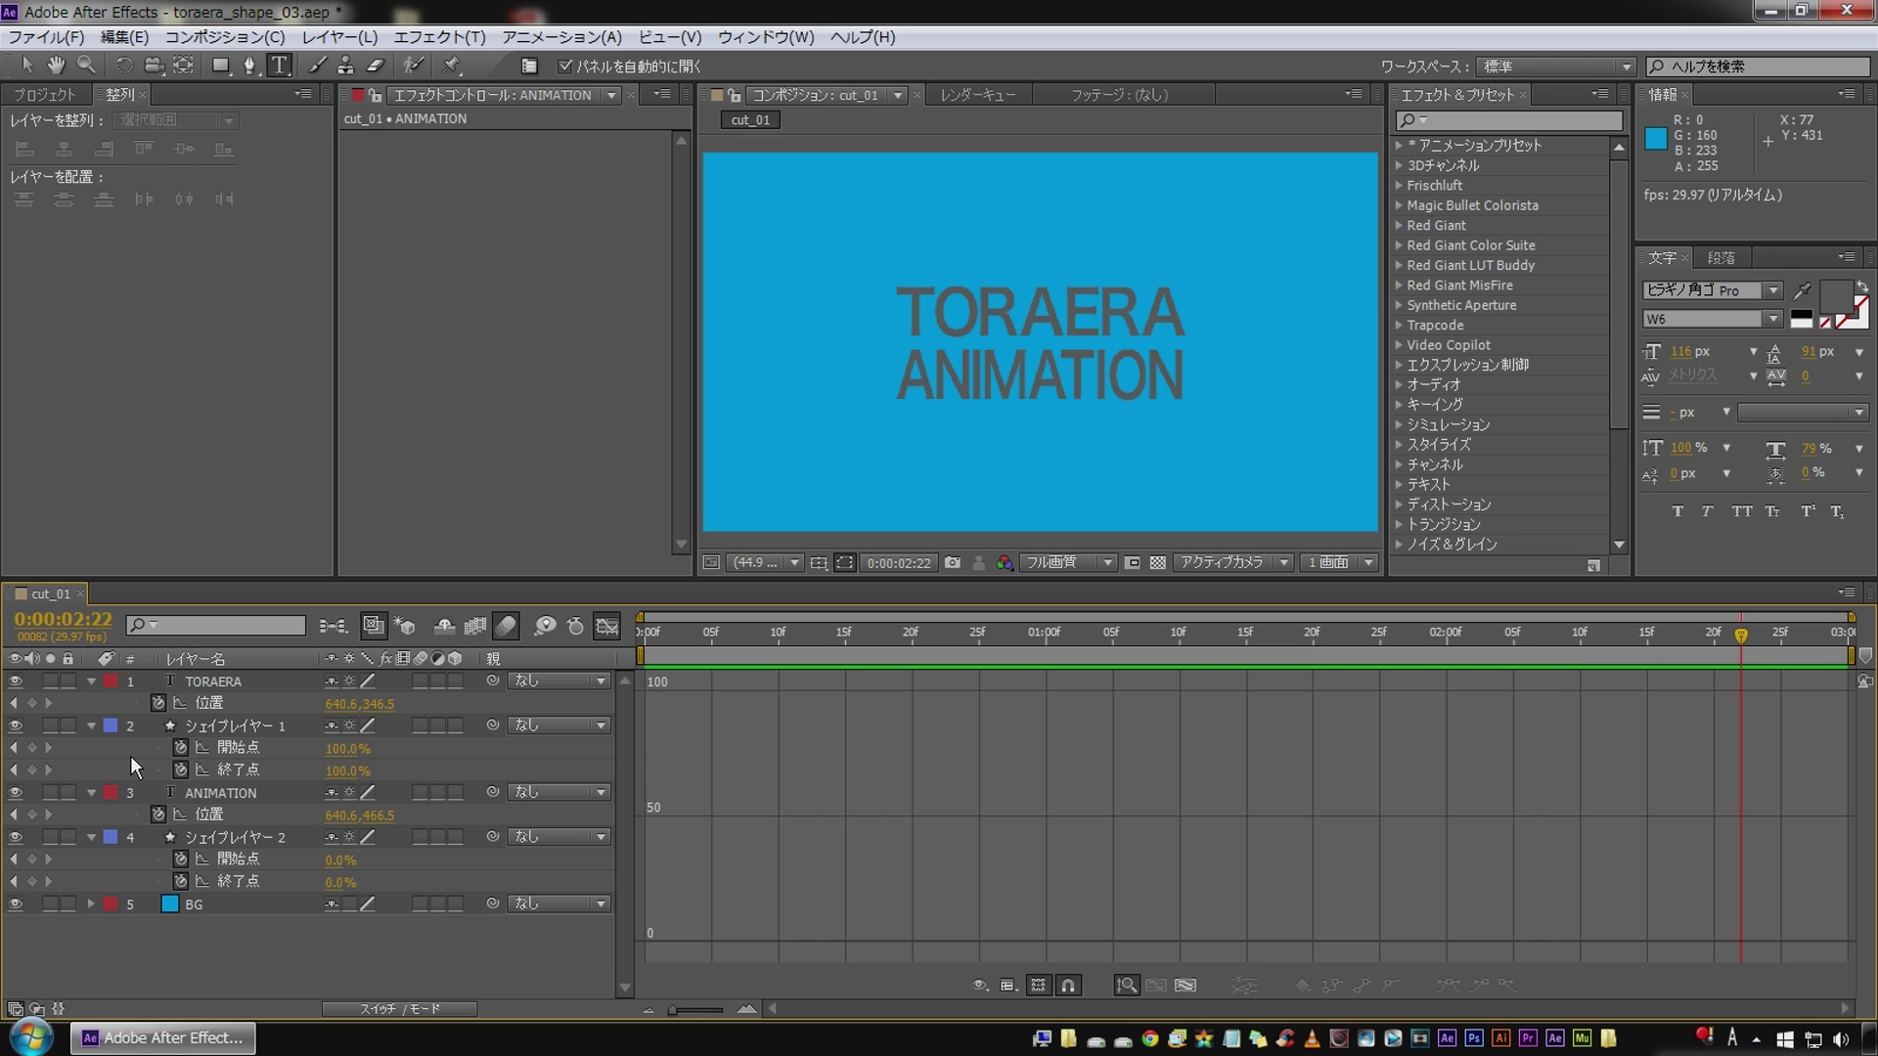
click(221, 705)
click(914, 943)
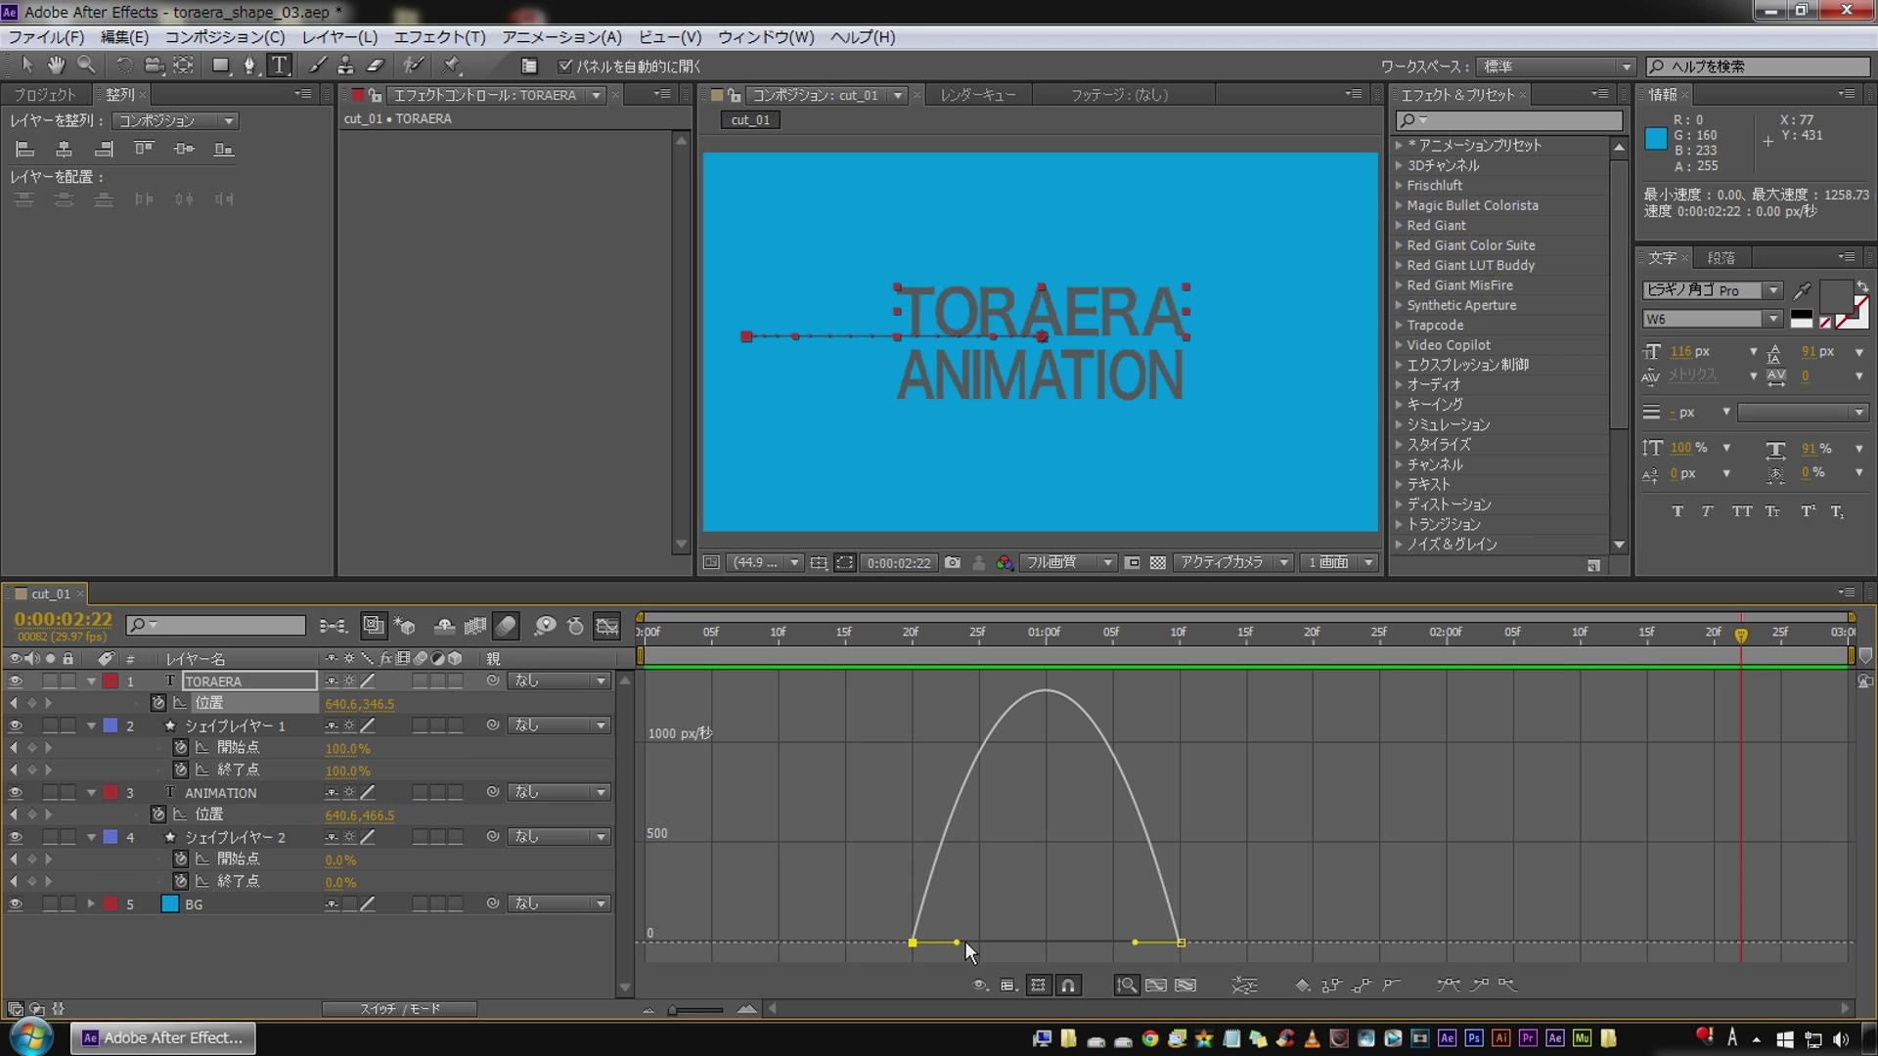
drag(958, 944, 981, 943)
drag(1132, 941, 1113, 941)
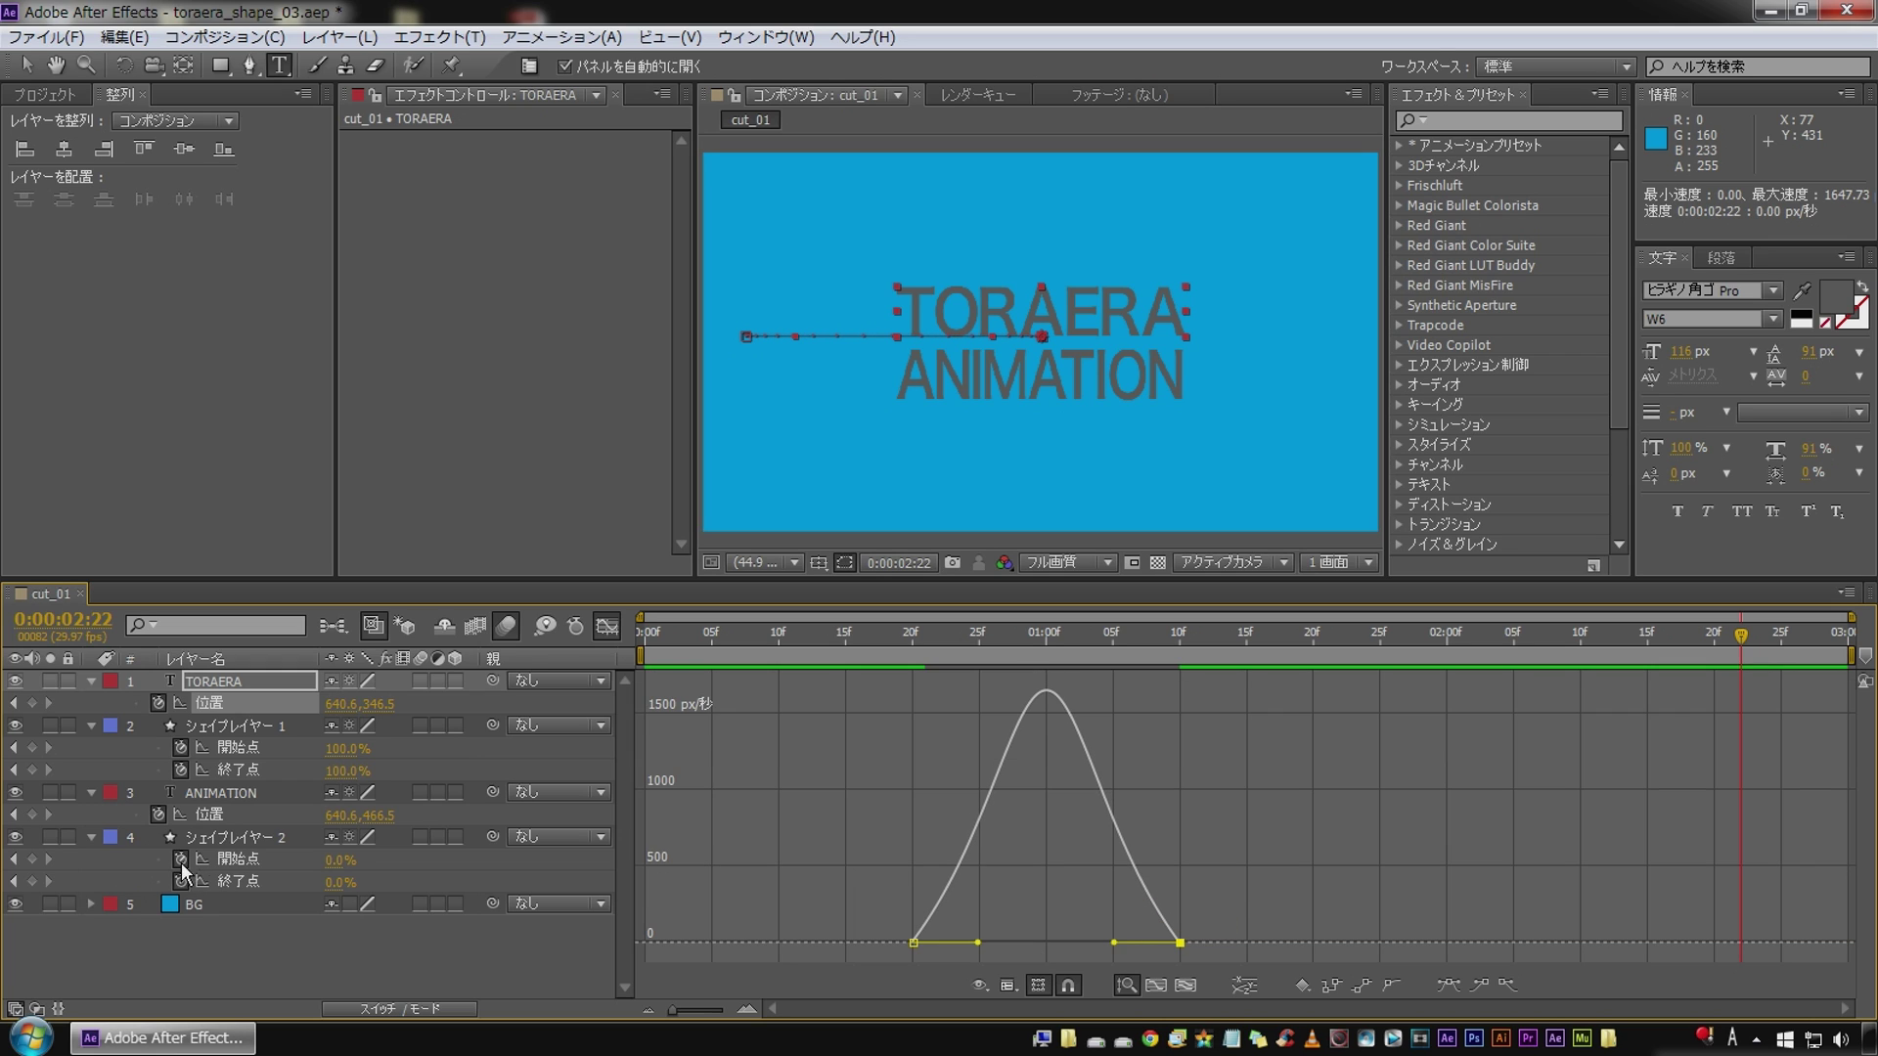
Step: Ease ANIMATION's Position keyframes symmetrically to about 46% influence
click(211, 819)
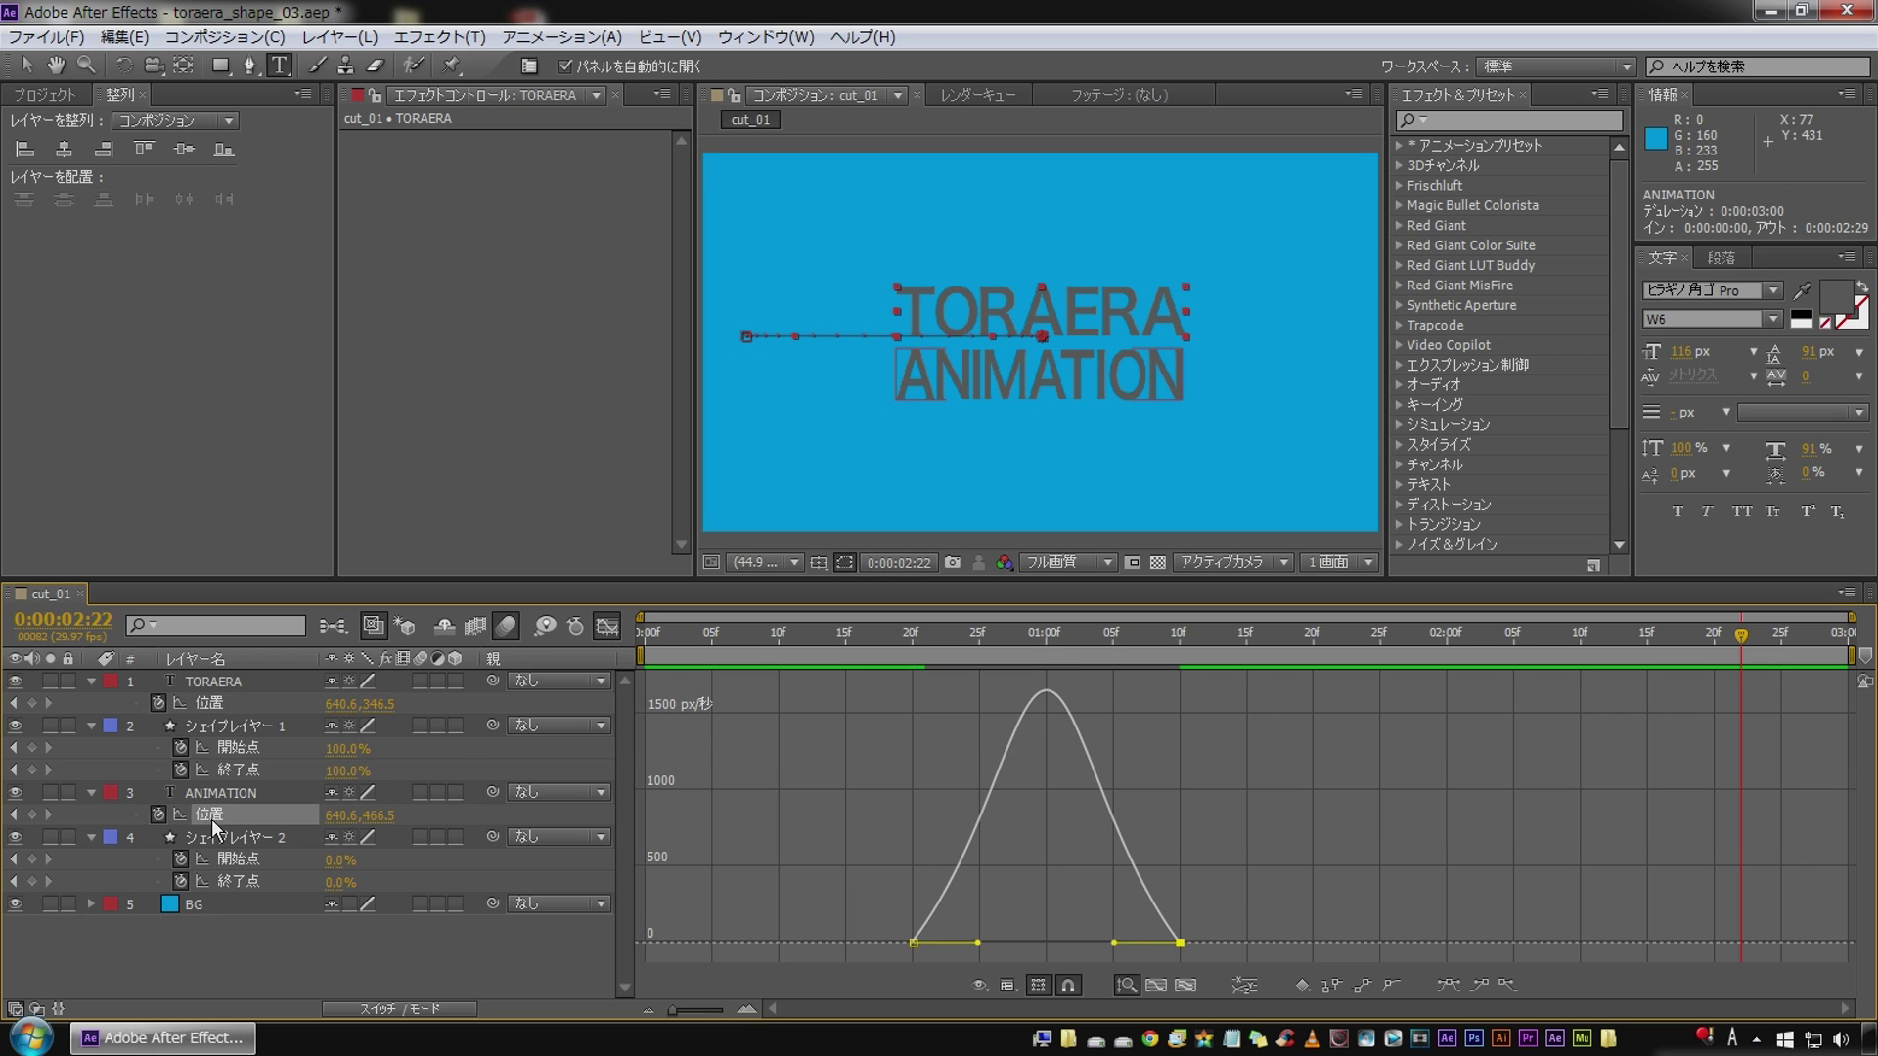
click(909, 941)
drag(955, 943, 978, 943)
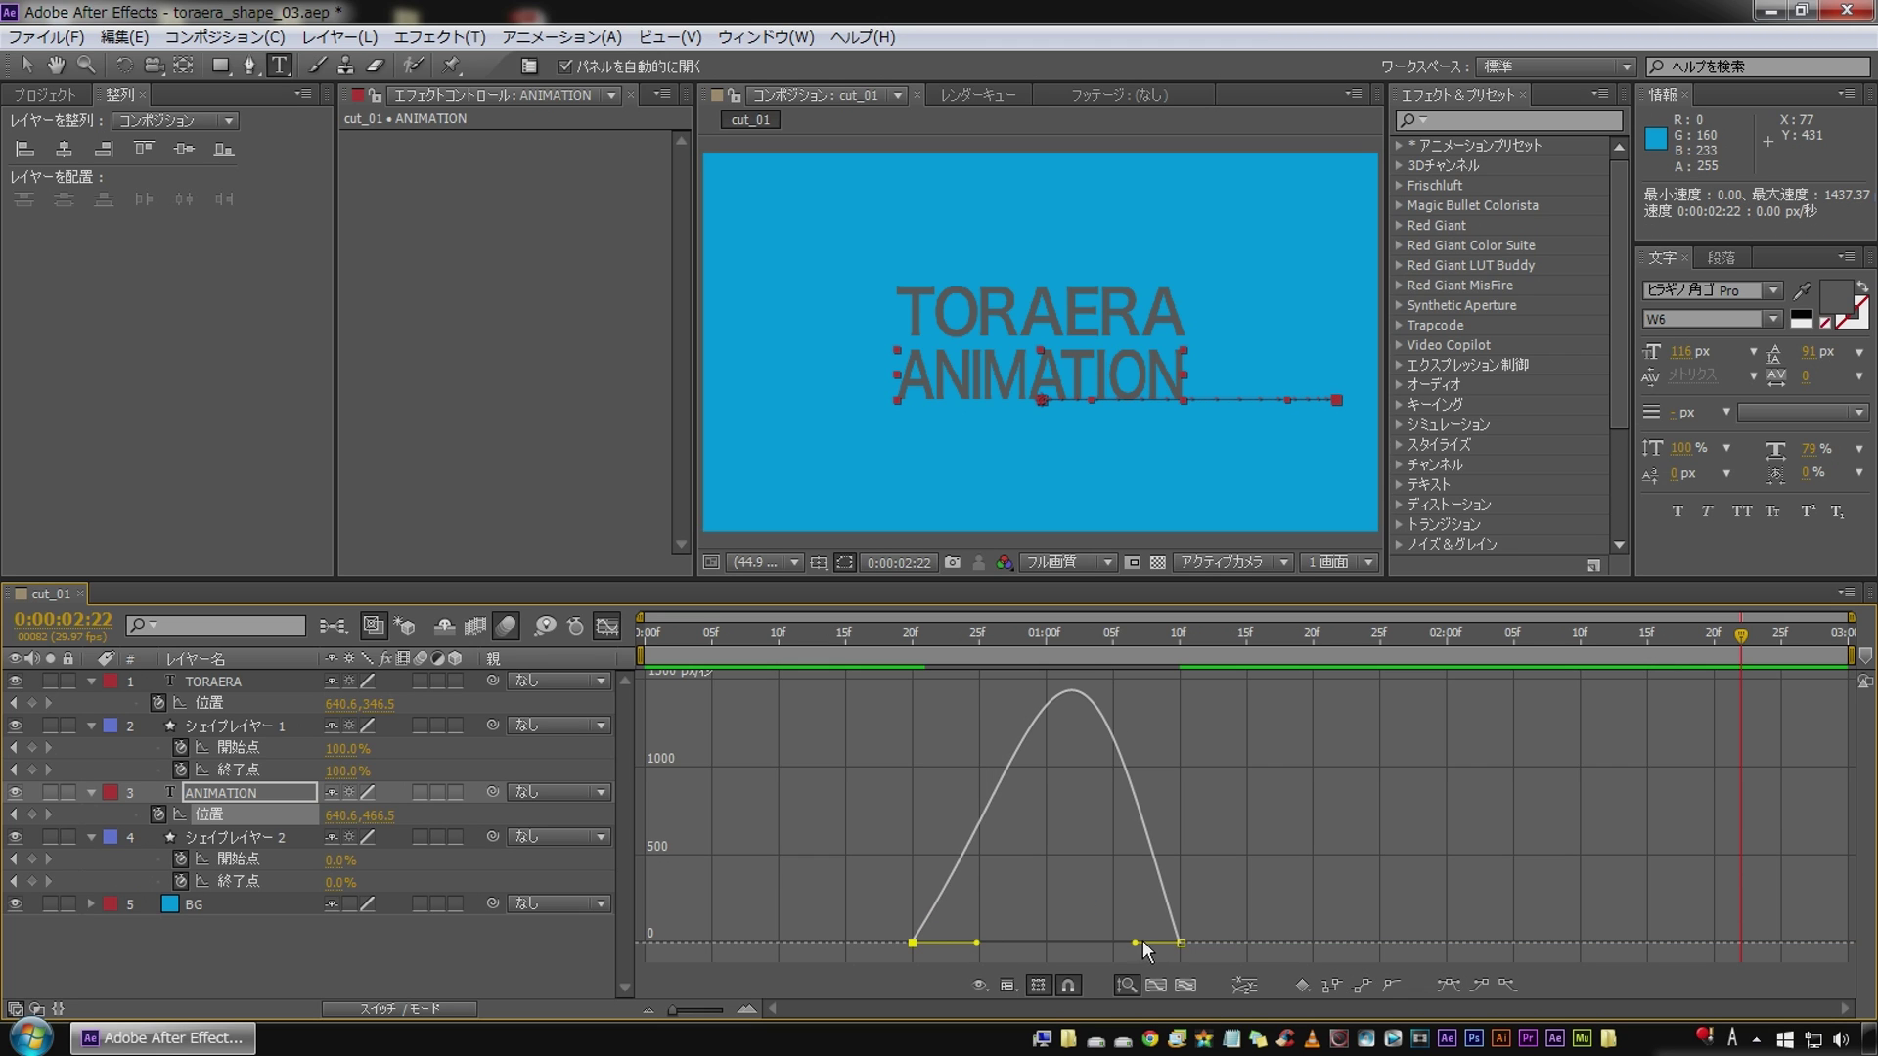
drag(1136, 941, 1117, 941)
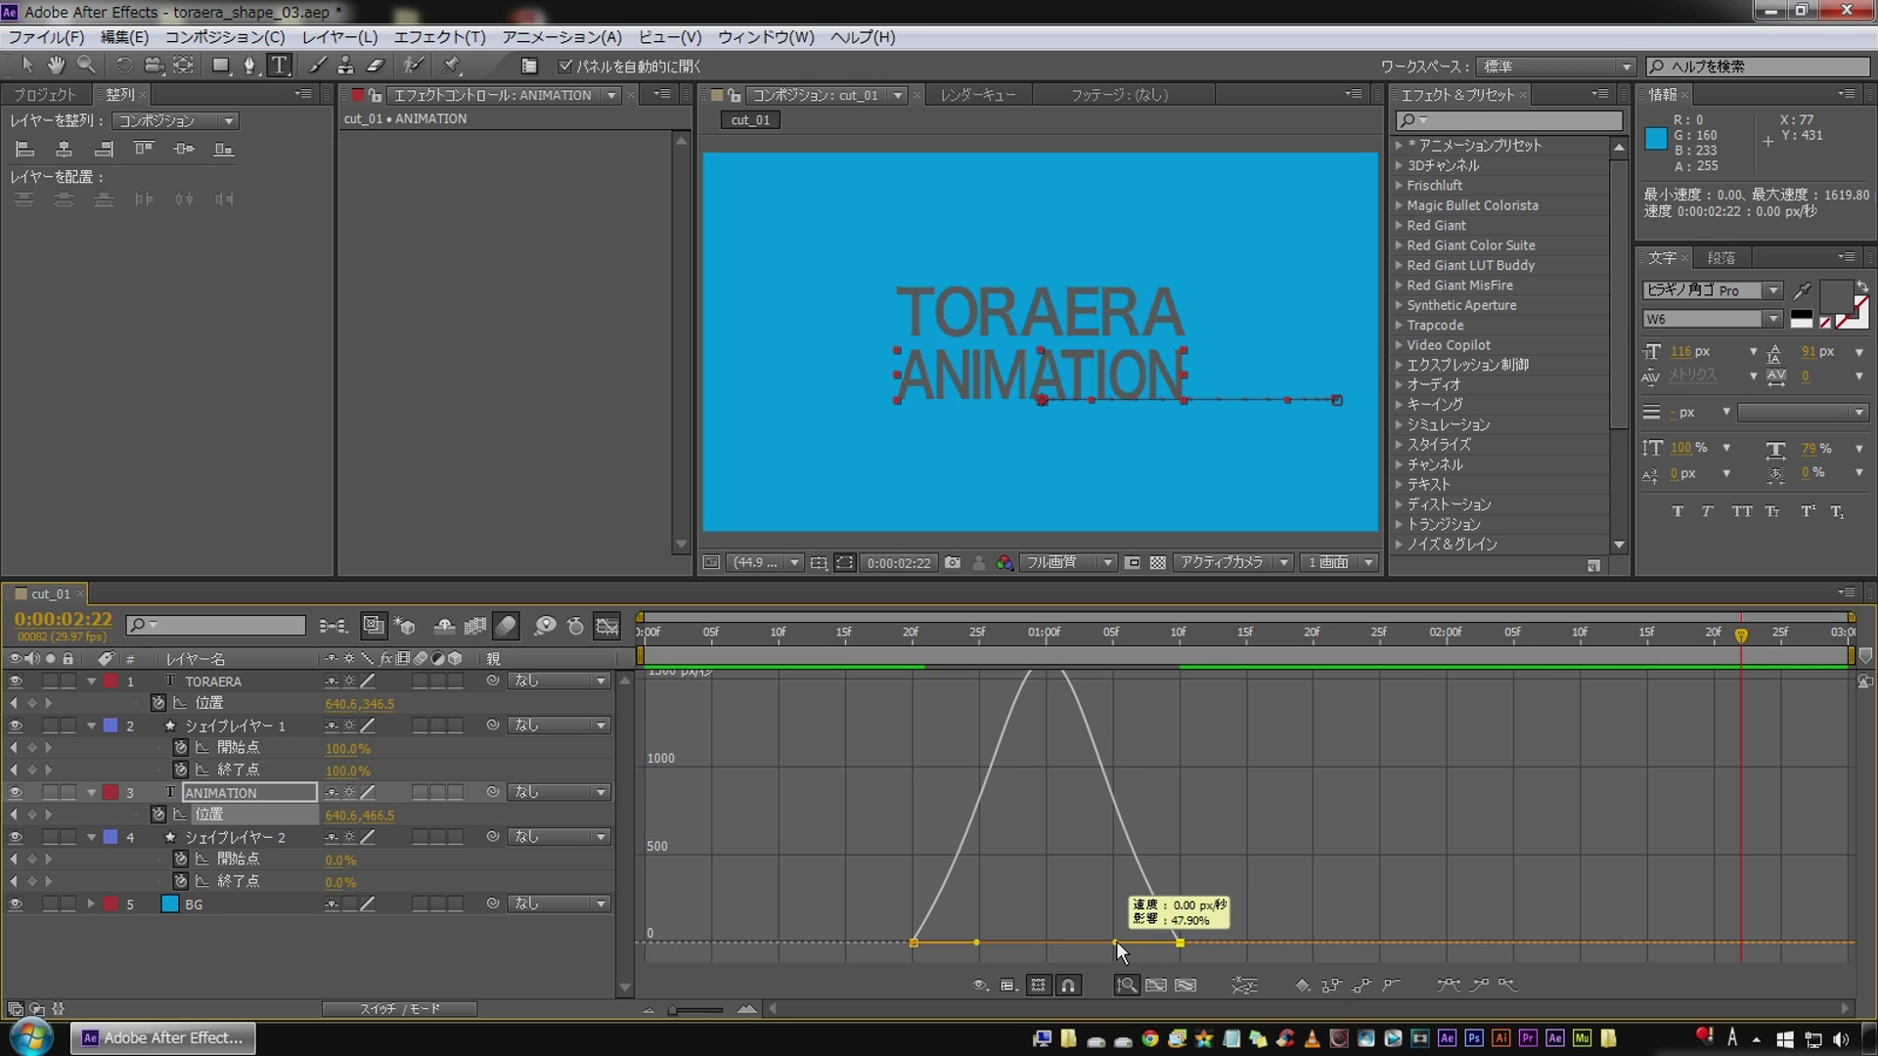
click(478, 950)
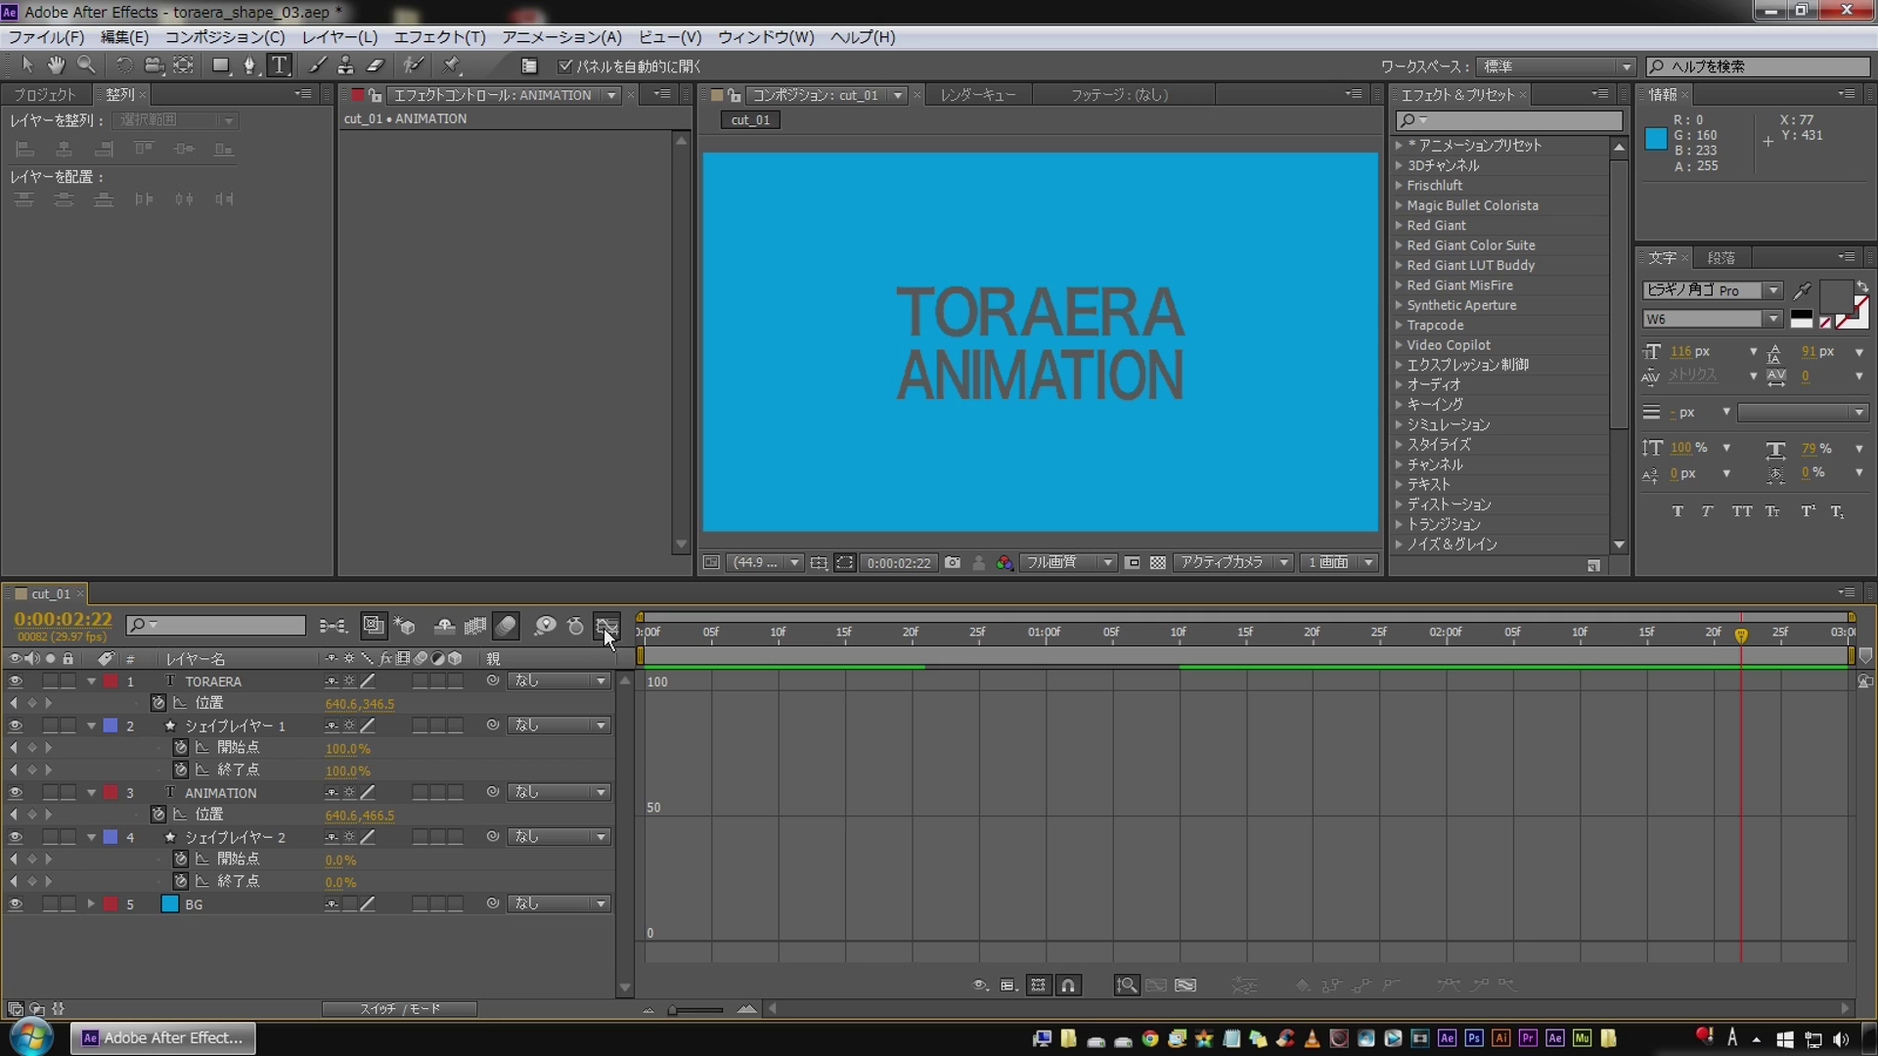
Step: Switch back to layer bars and preview the eased title slides
click(606, 628)
key(space)
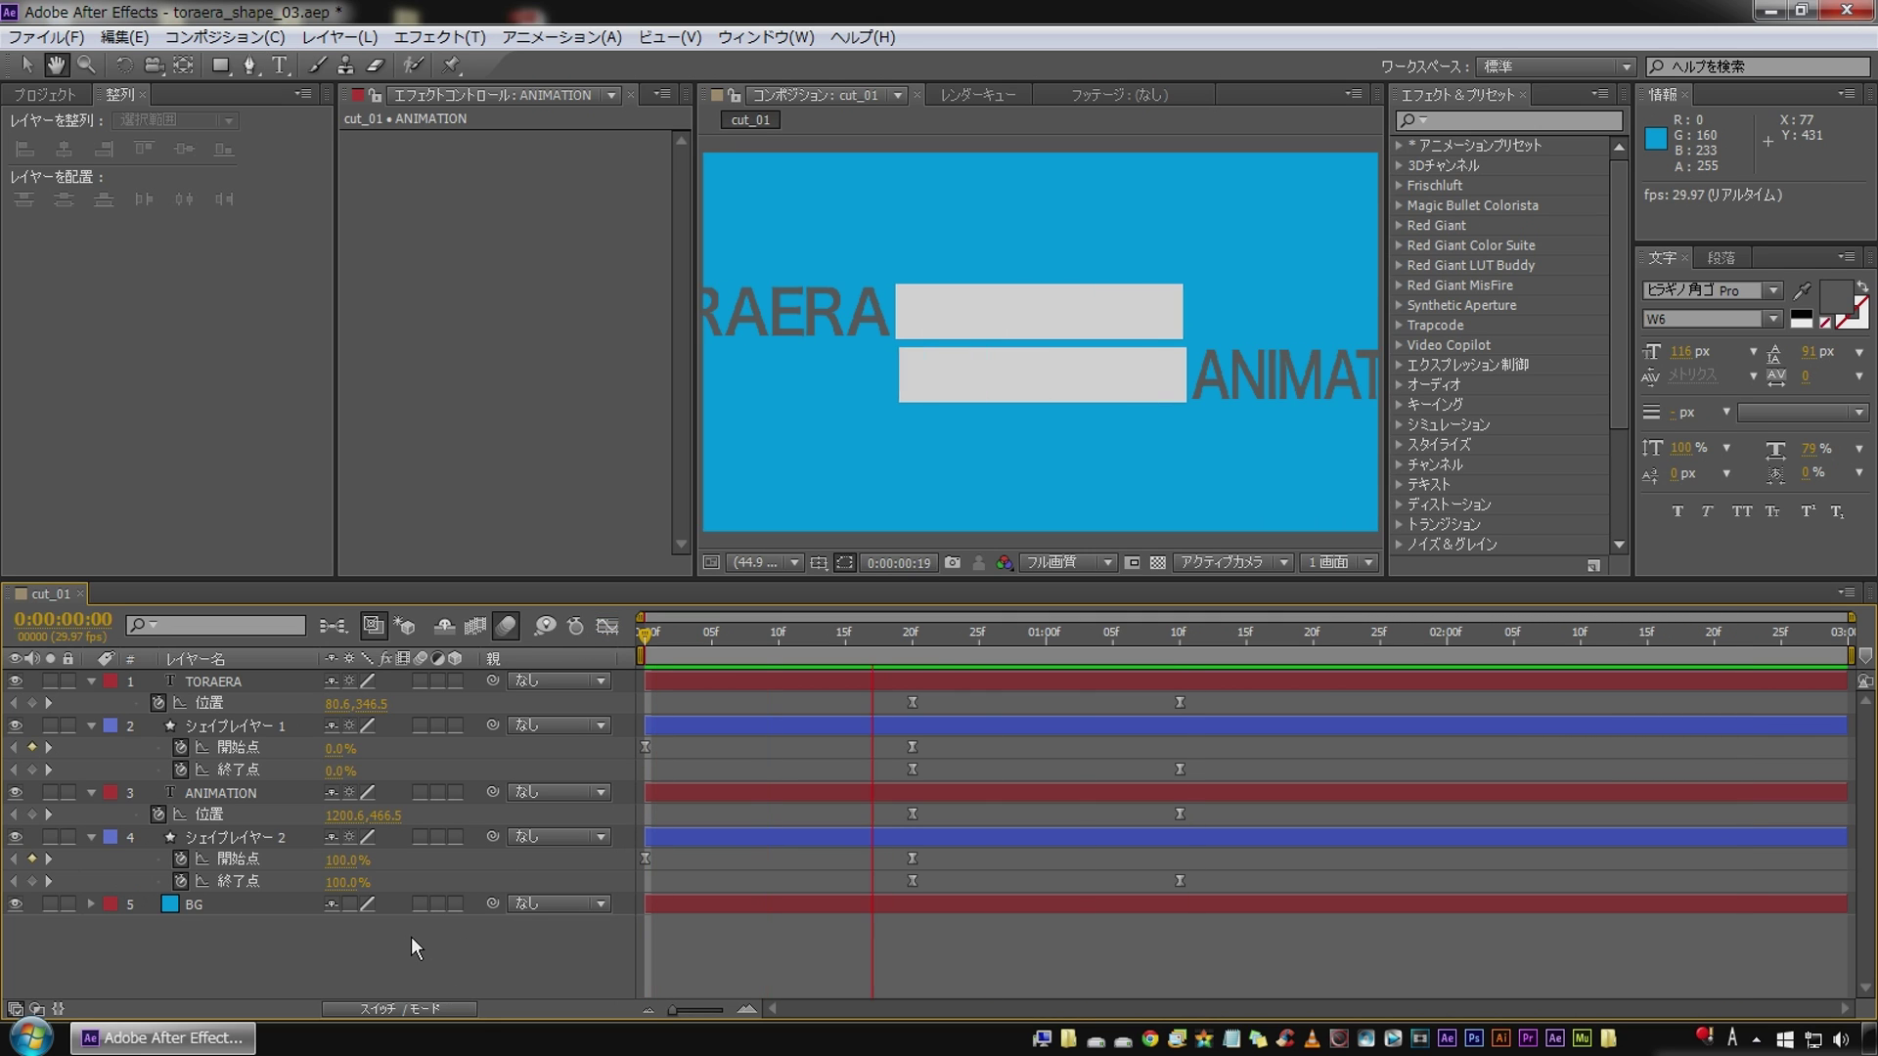
key(ctrl+t)
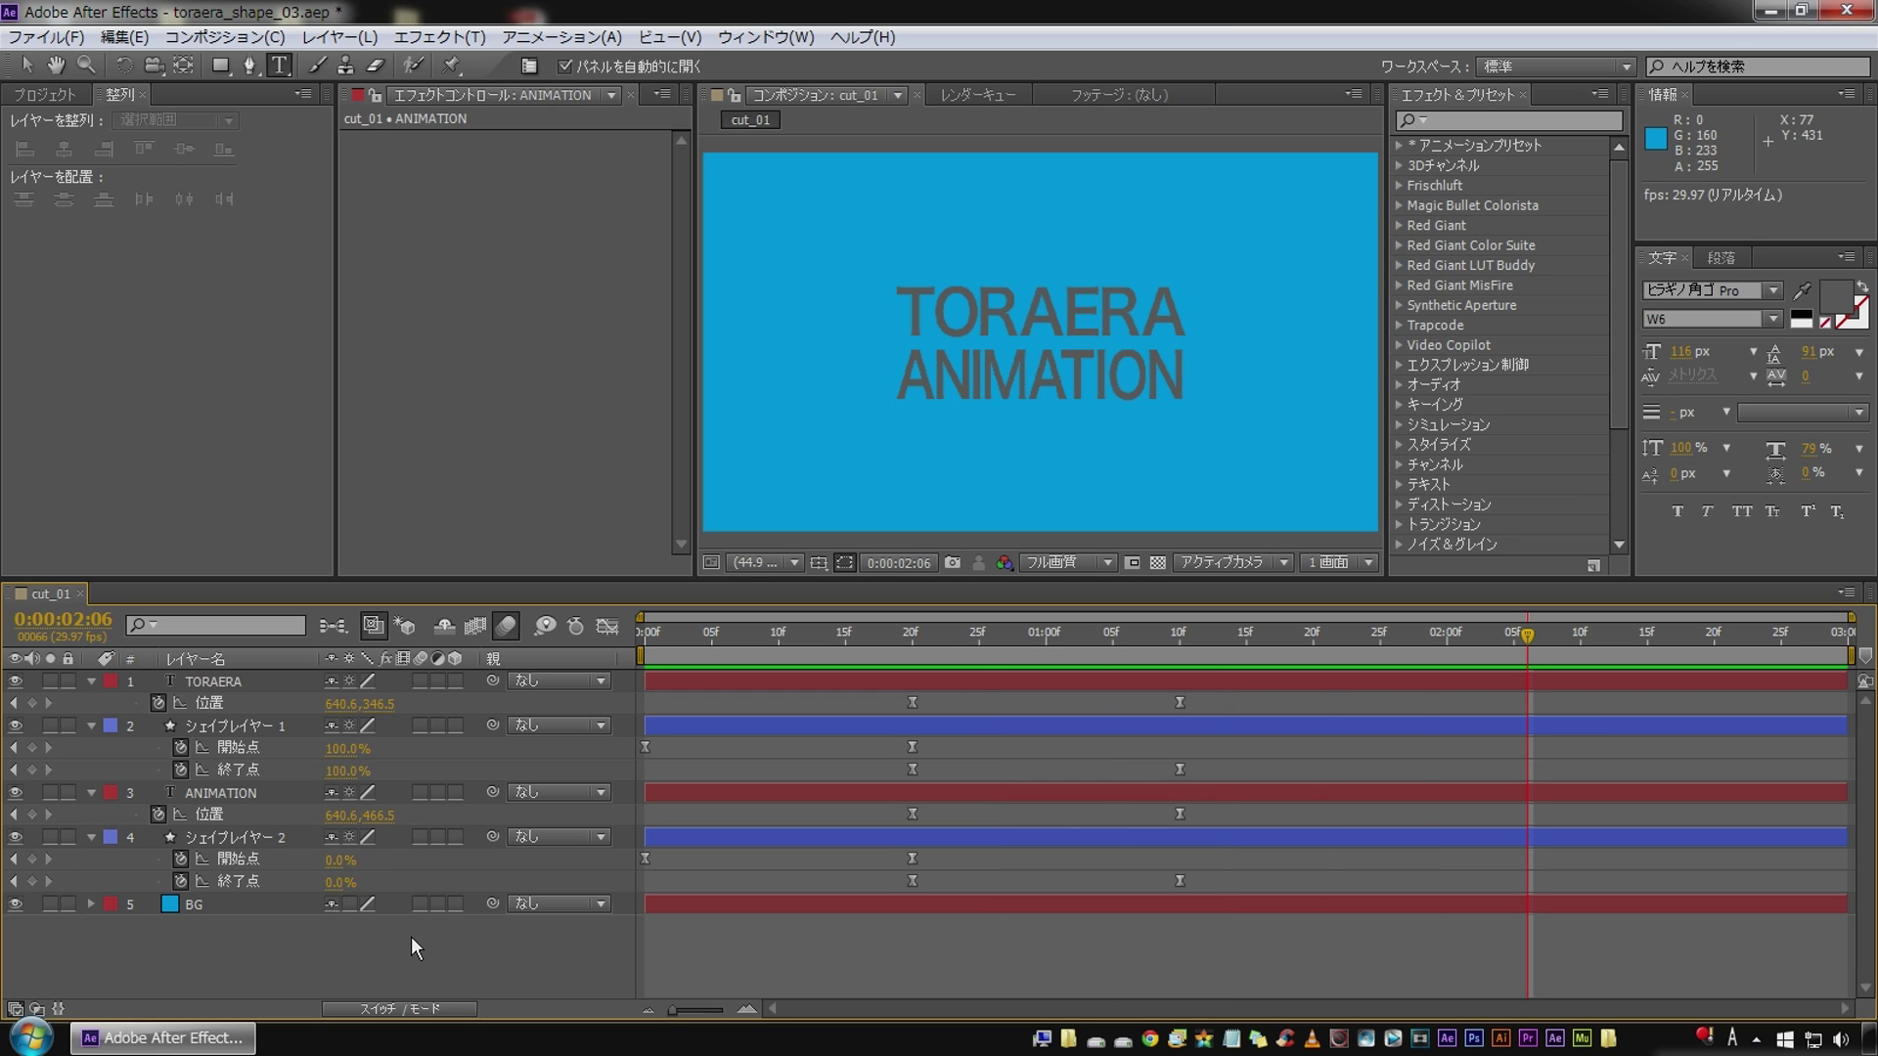
right_click(256, 960)
Step: Add a black full-frame solid named 'mask' at the top of the layer stack
mouse_move(406, 708)
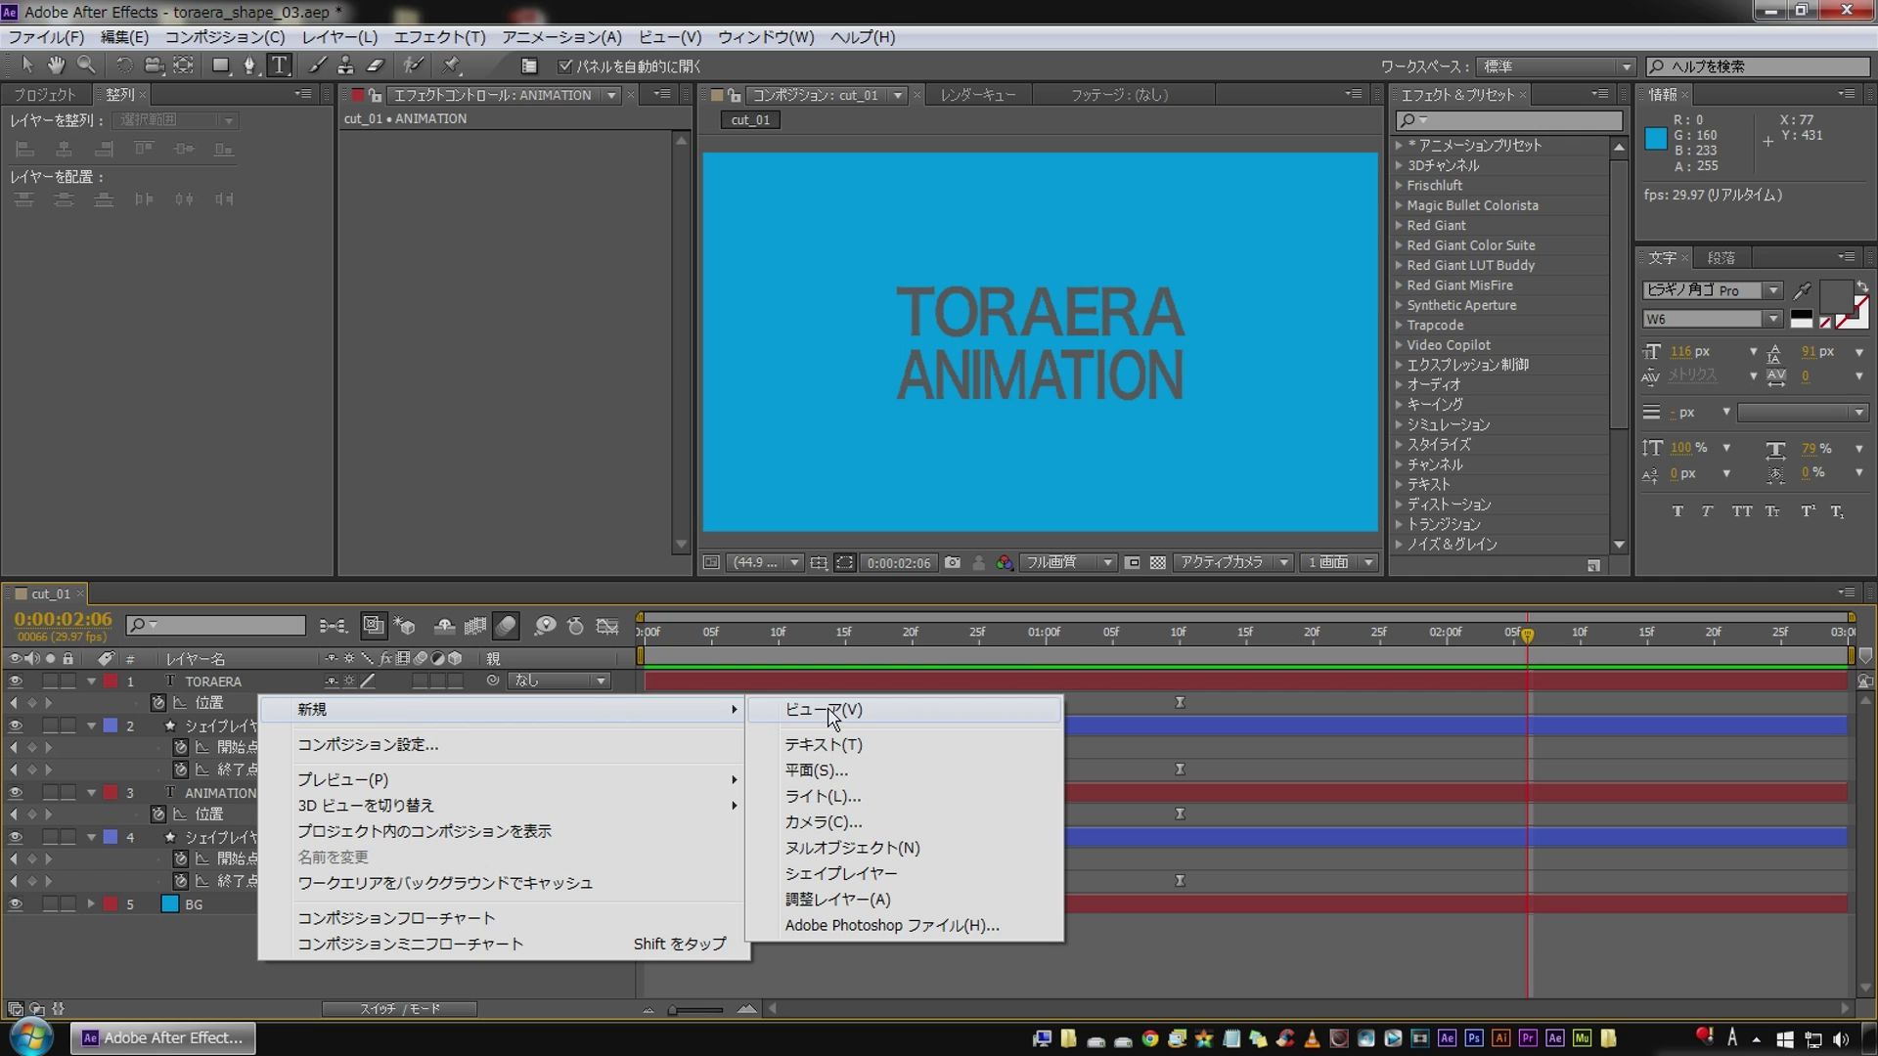
click(822, 767)
click(802, 658)
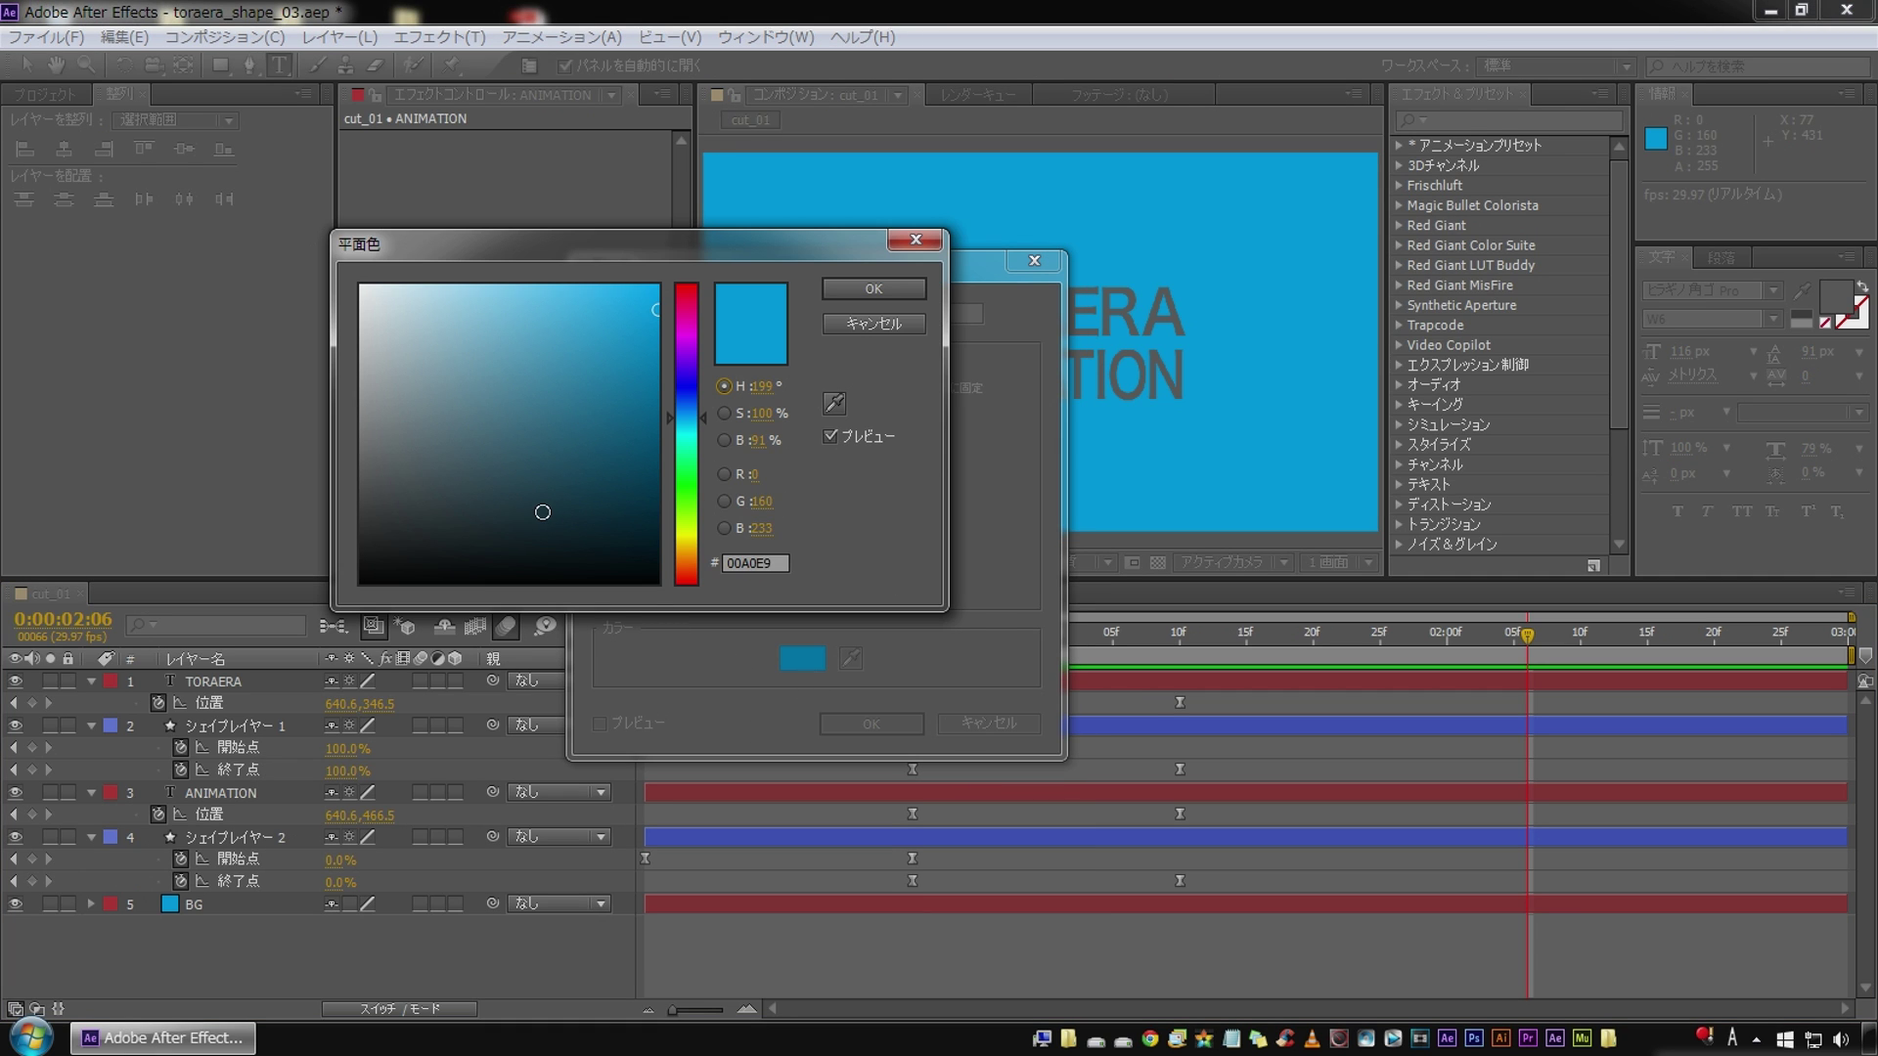
click(879, 296)
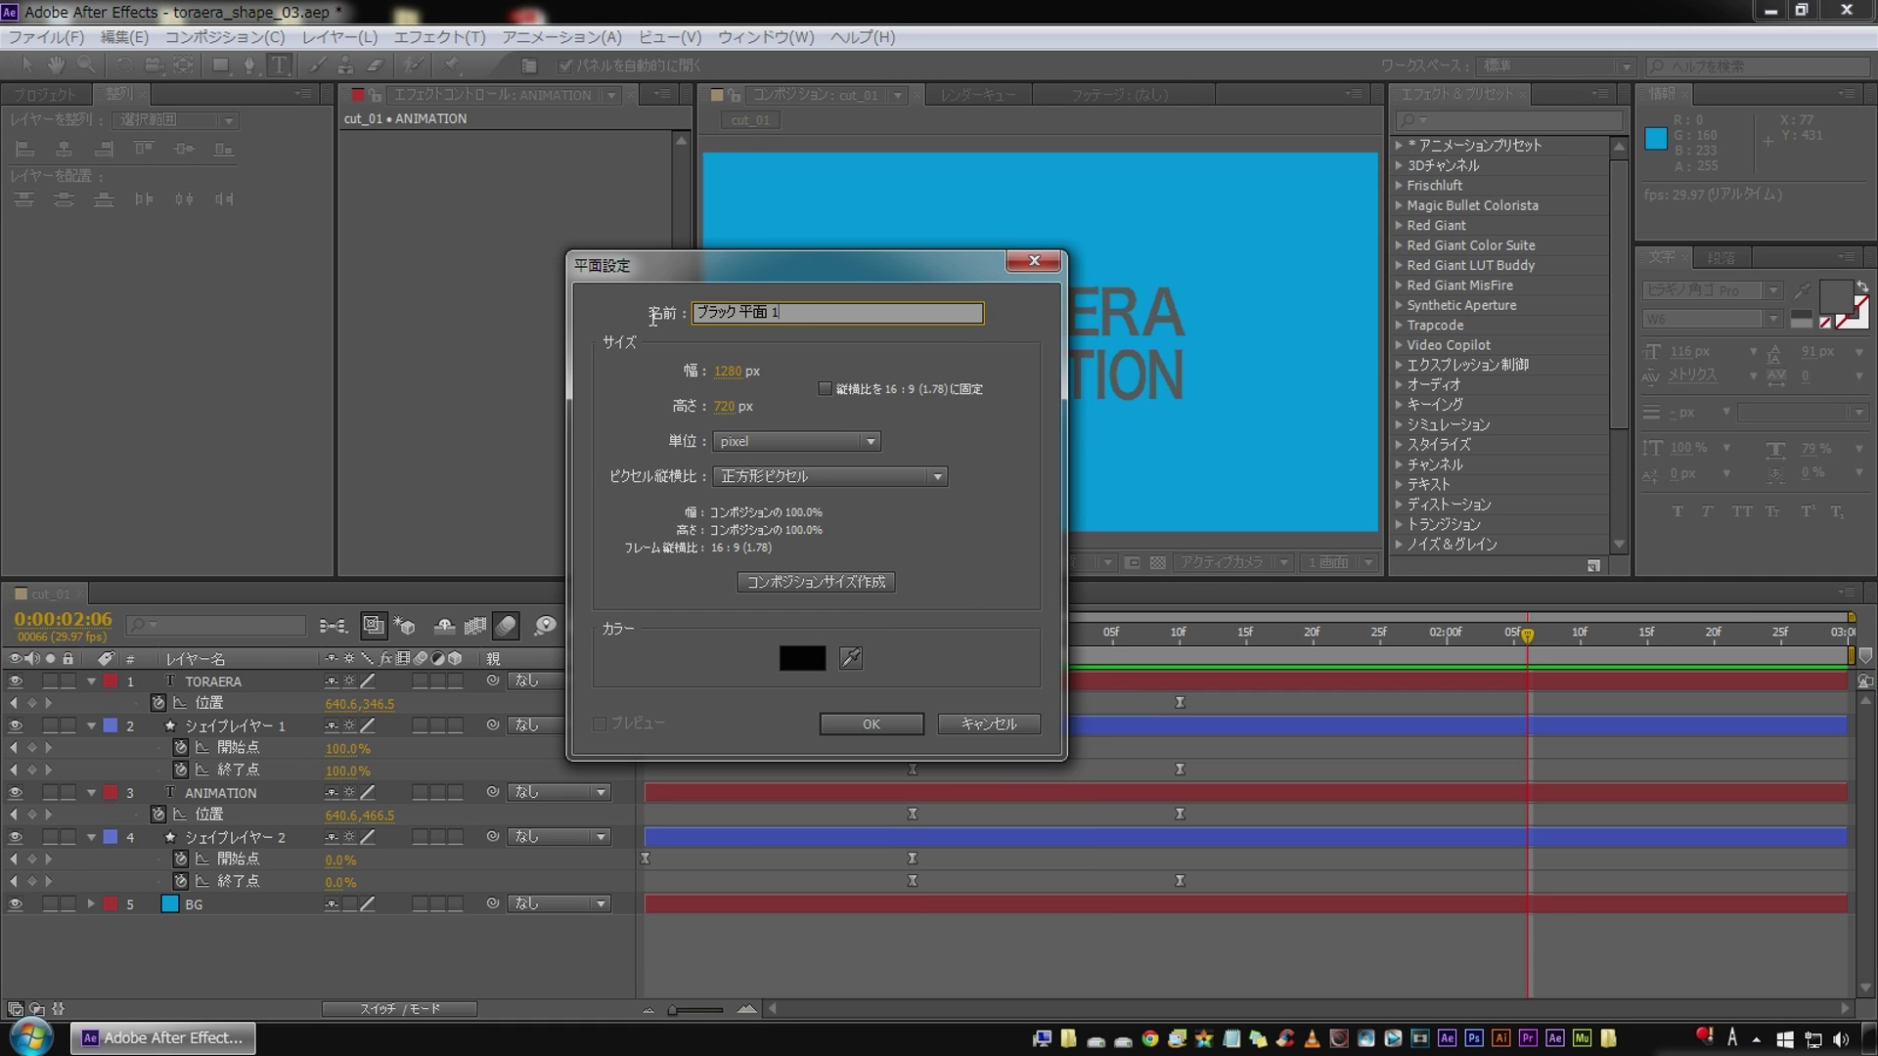
text(mask)
key(Return)
drag(884, 643, 819, 642)
click(26, 66)
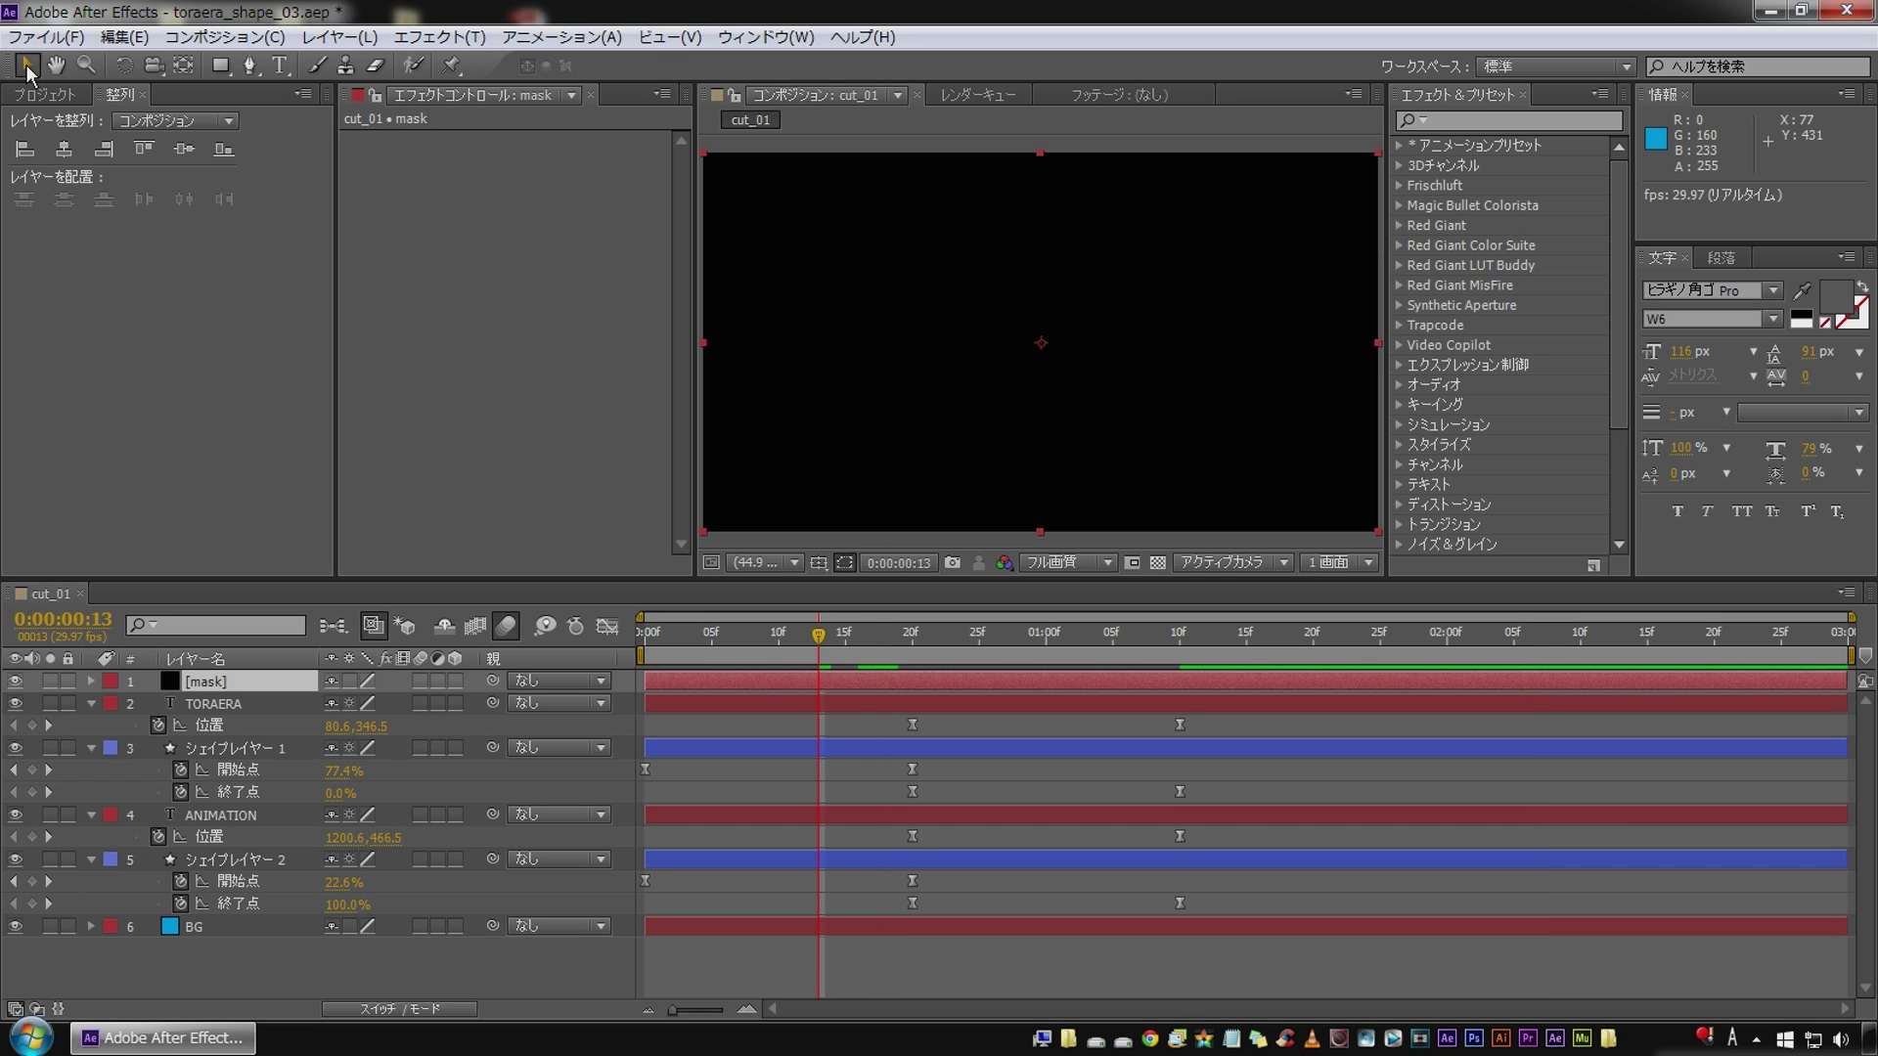
Step: At 20f, slide the mask solid left so it meets the bars' left edge
click(48, 725)
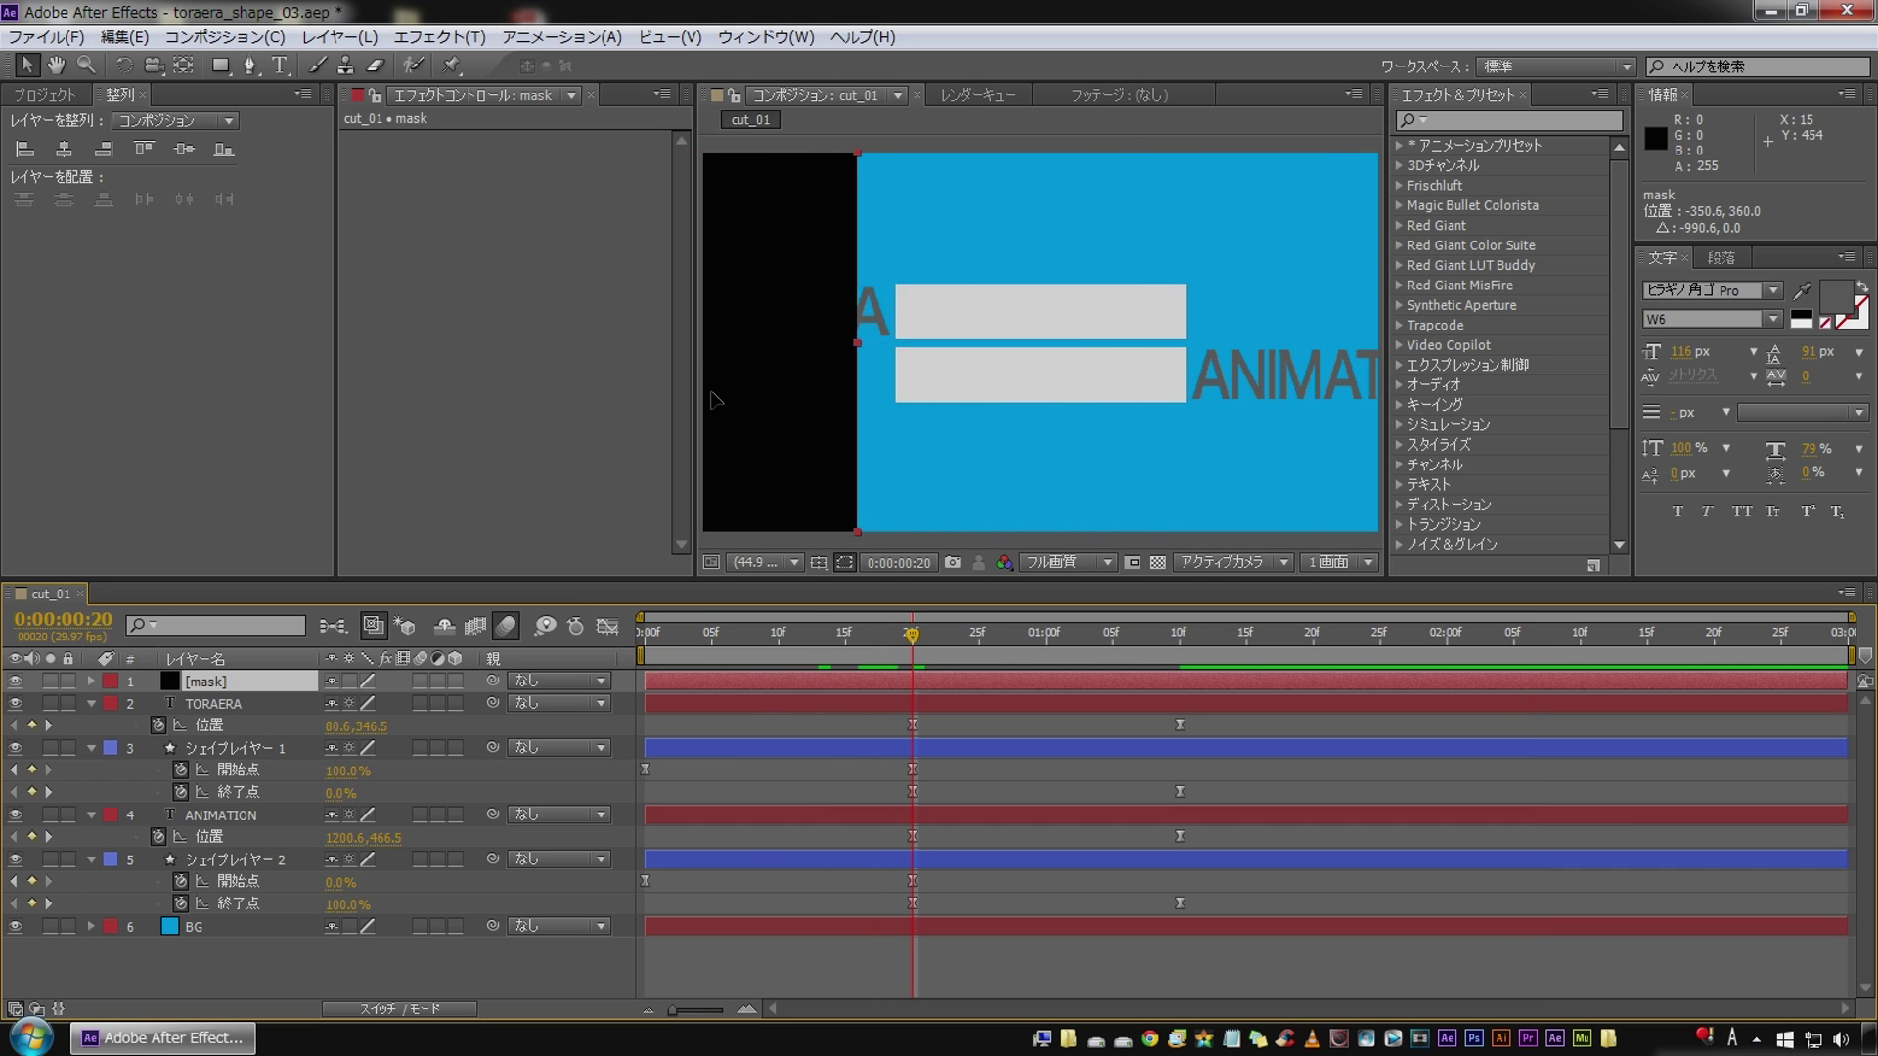
drag(715, 399, 1027, 399)
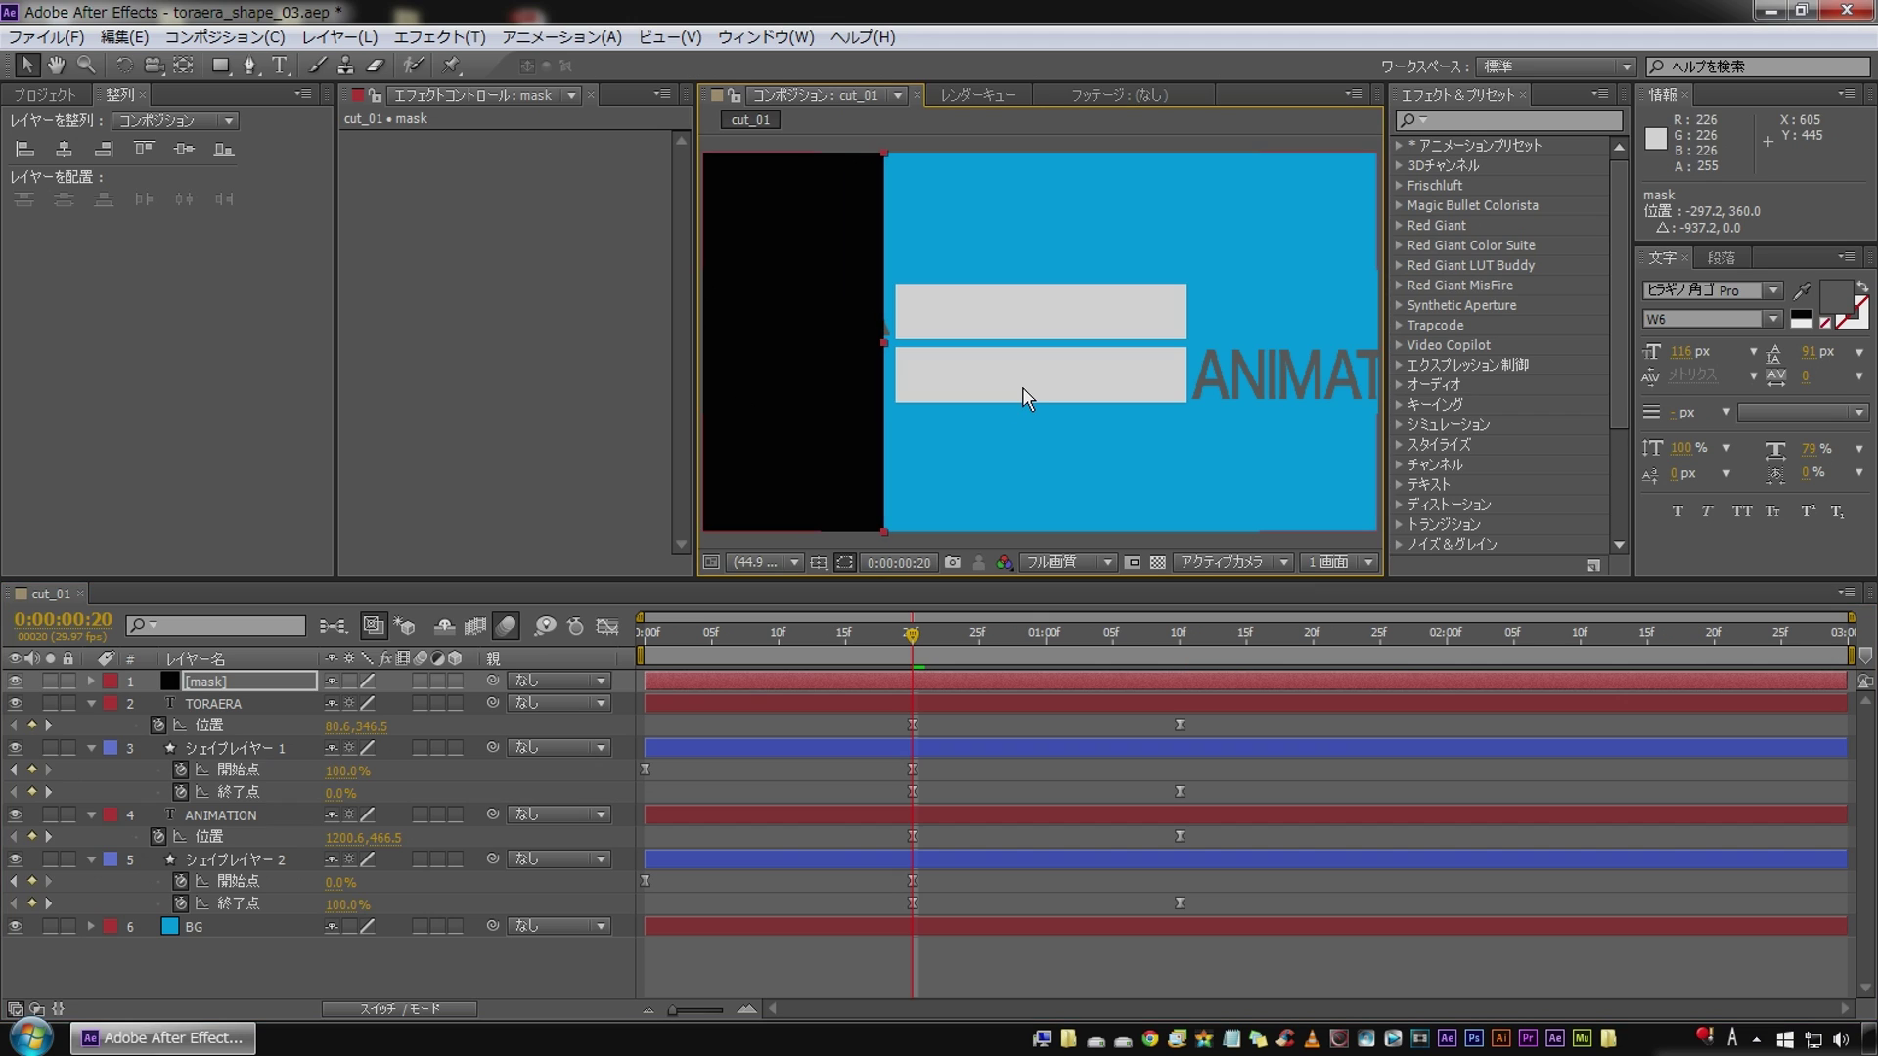
key(shift+Right)
key(shift+Right)
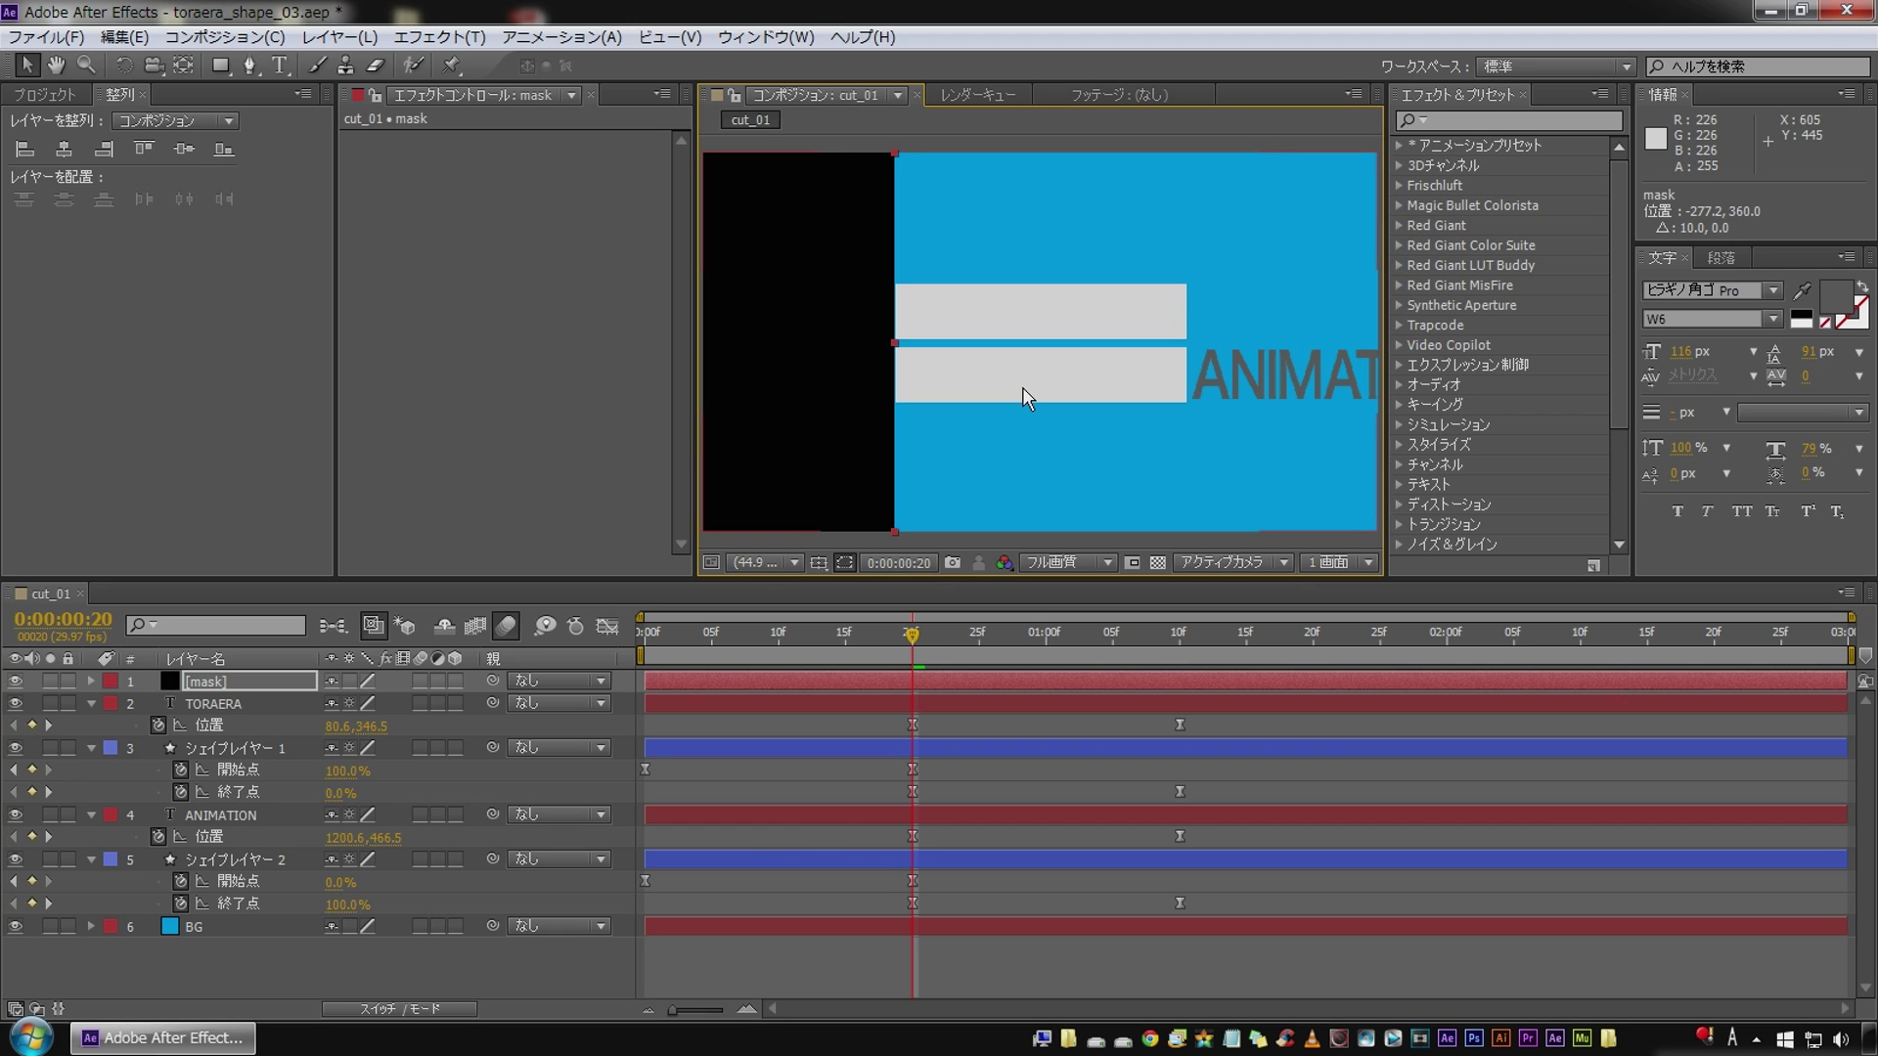
key(Left)
key(Left)
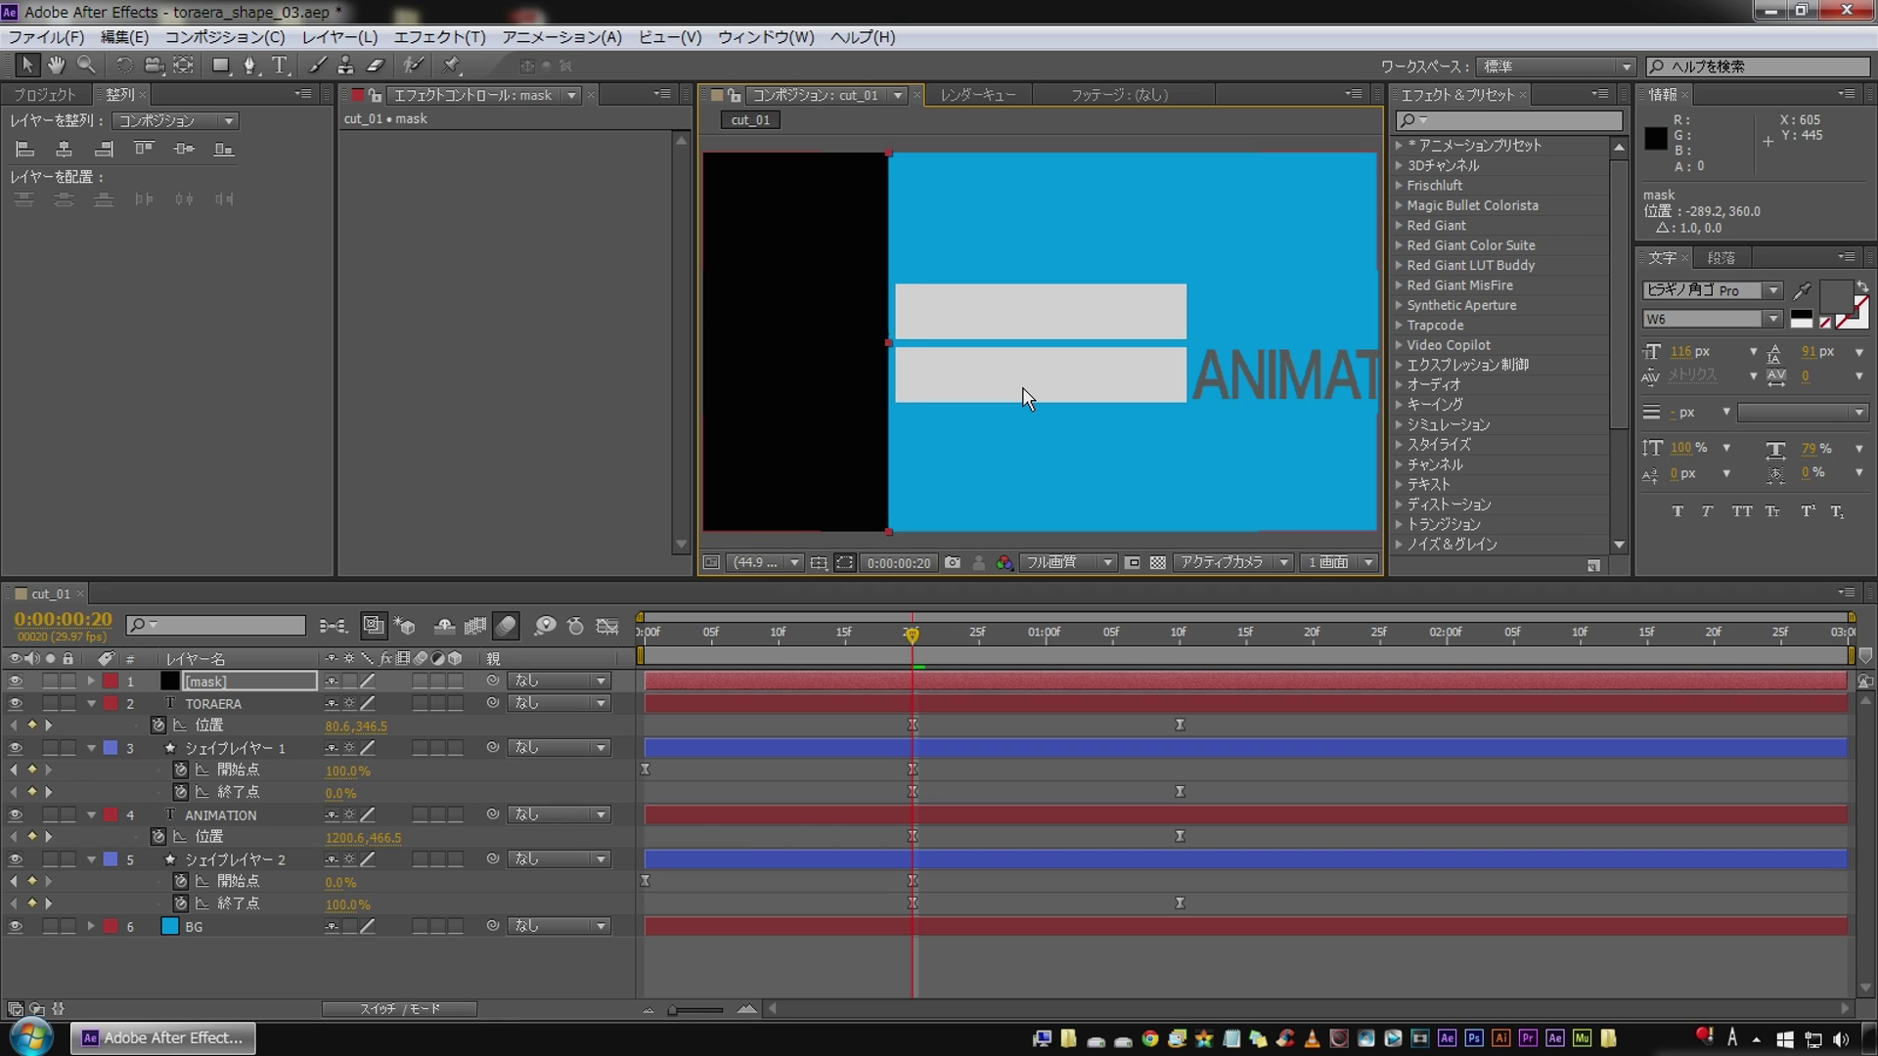
key(Right)
key(Right)
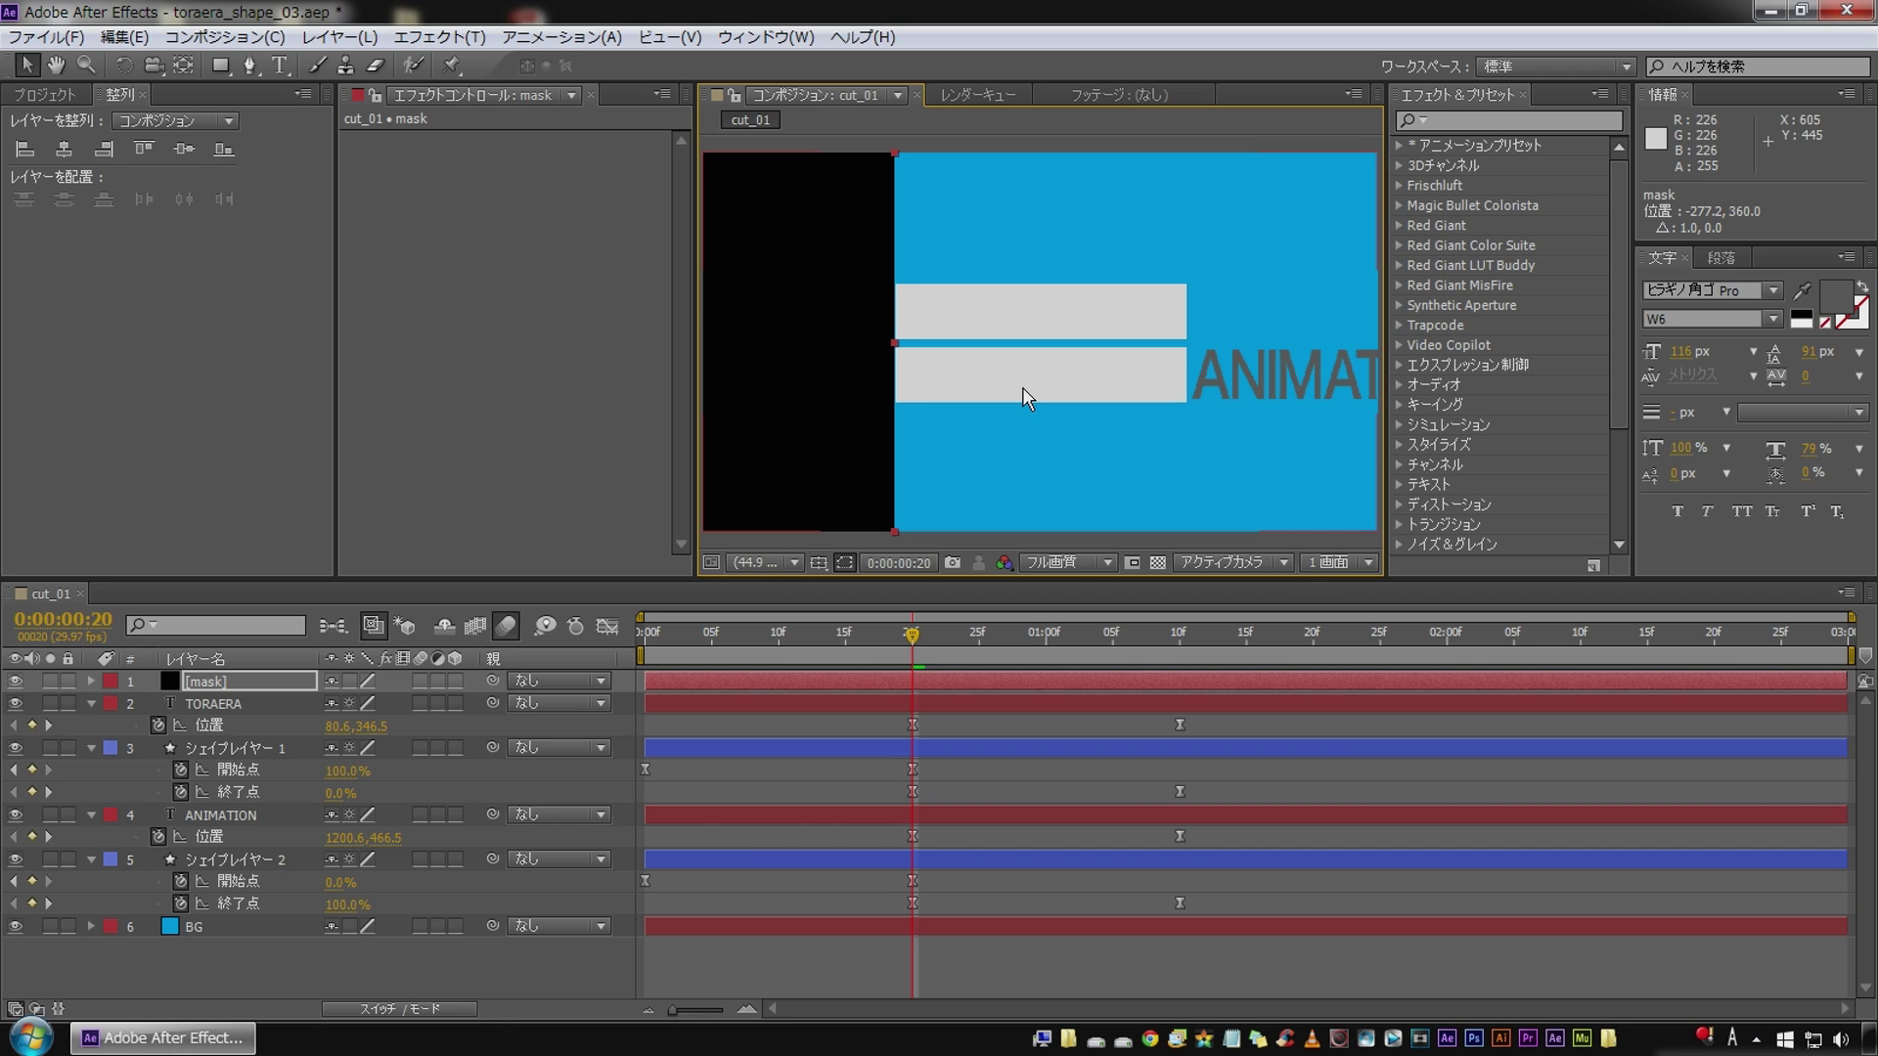
Step: Duplicate the mask, place the copy above ANIMATION, and shift it to the bars' right edge
click(225, 688)
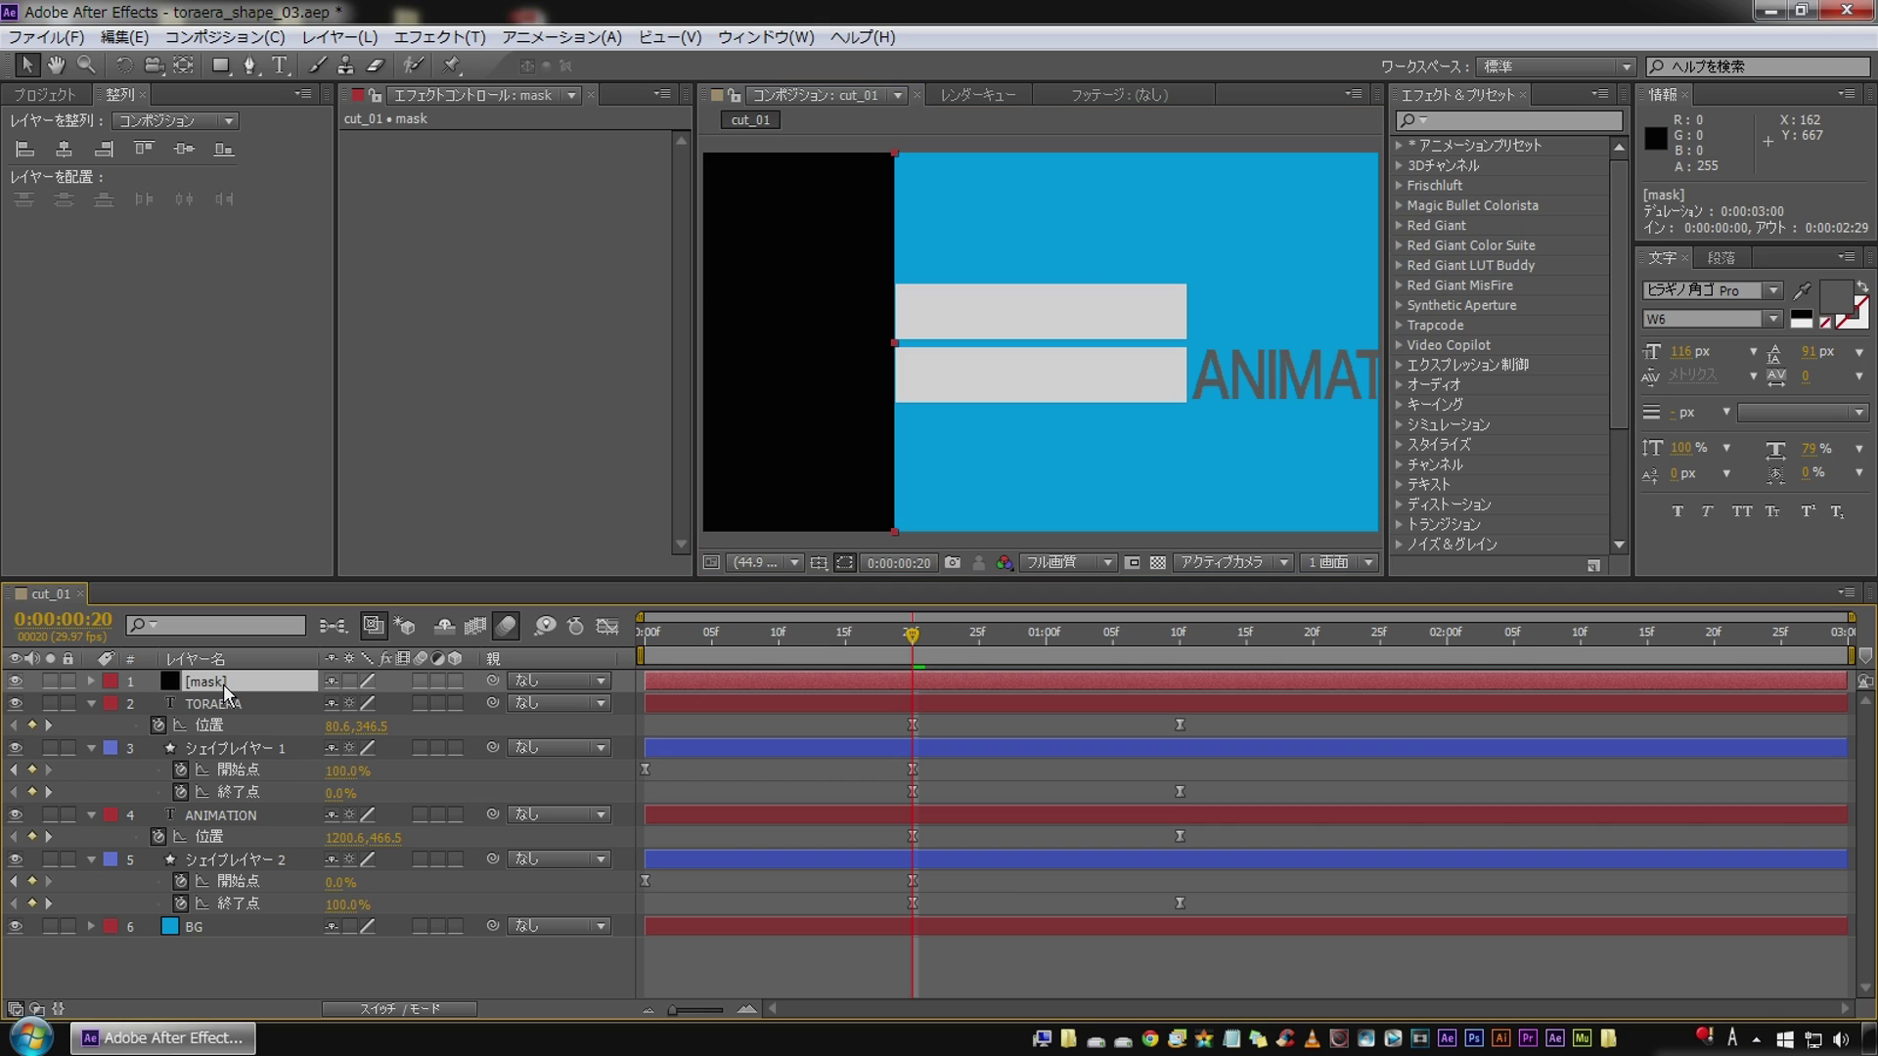
key(ctrl+d)
drag(225, 683, 245, 823)
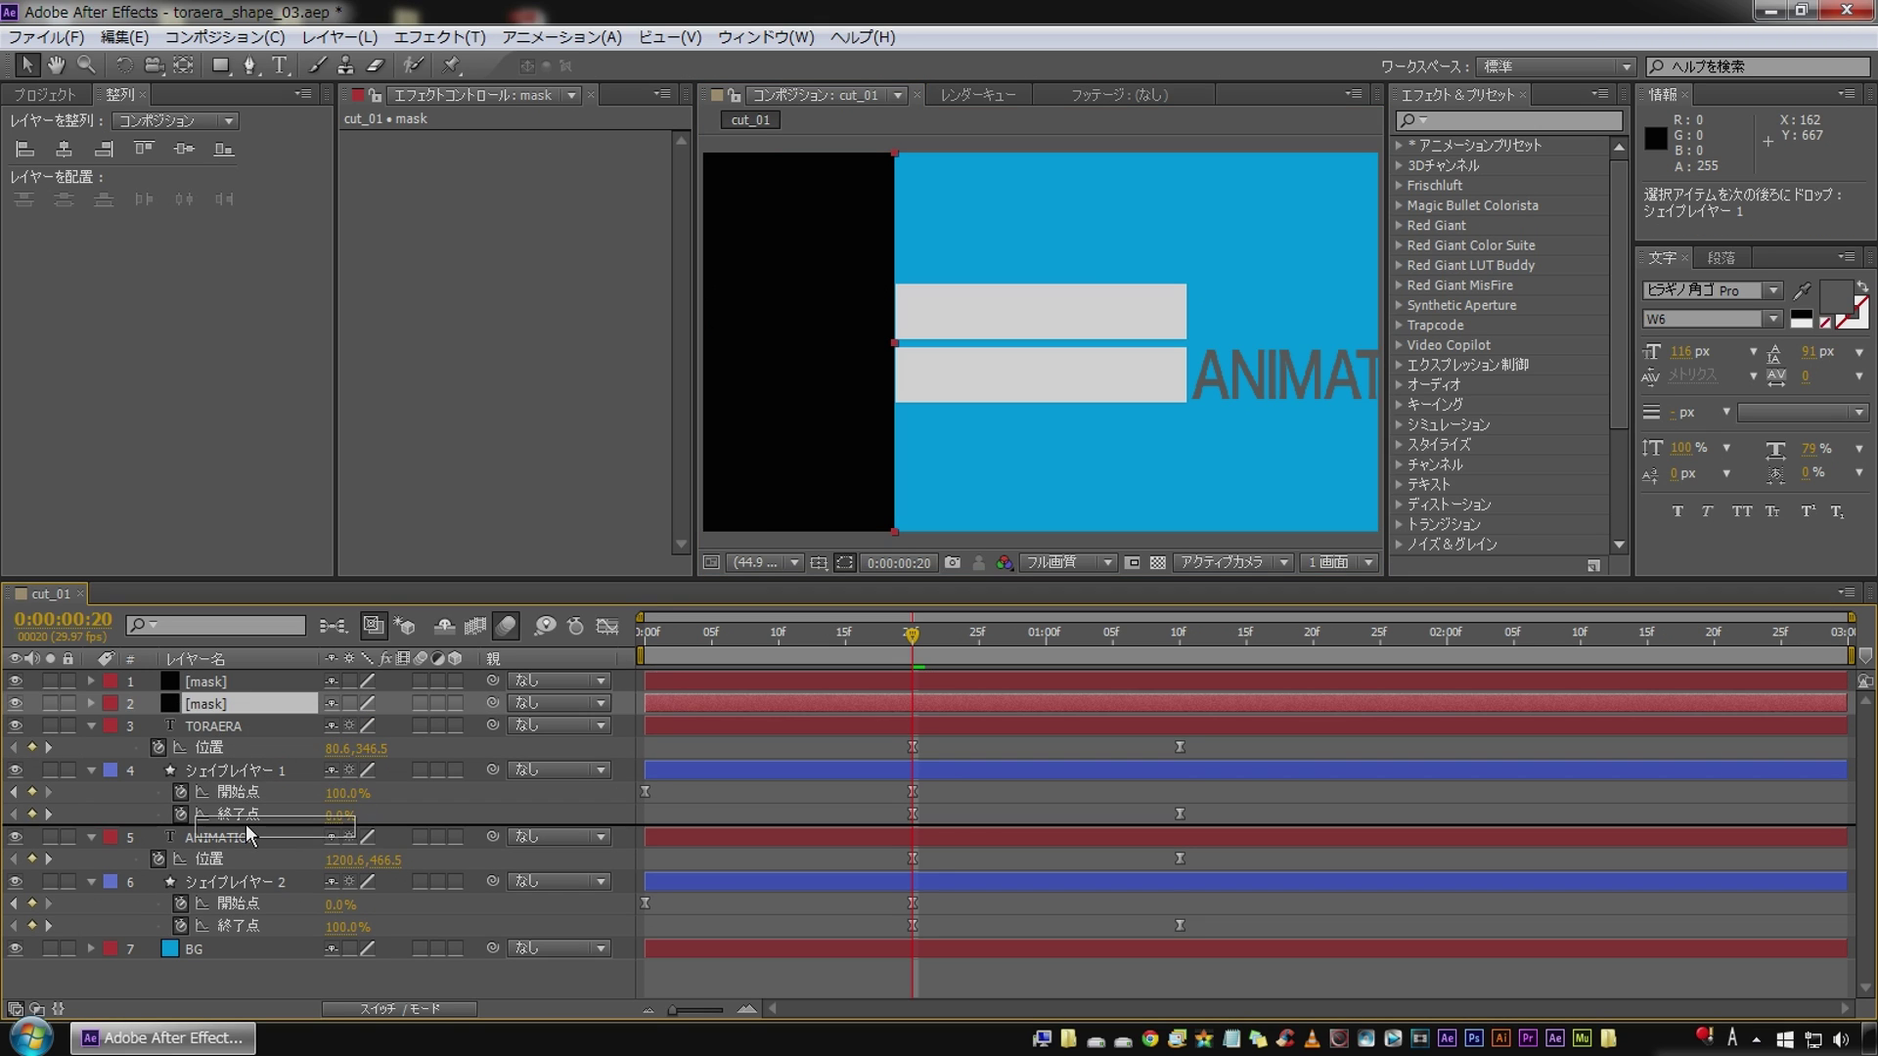
key(shift+Right)
key(shift+Right)
key(shift+Right)
key(shift+Right)
key(shift+Right)
key(shift+Right)
key(shift+Right)
key(shift+Right)
key(shift+Right)
key(shift+Right)
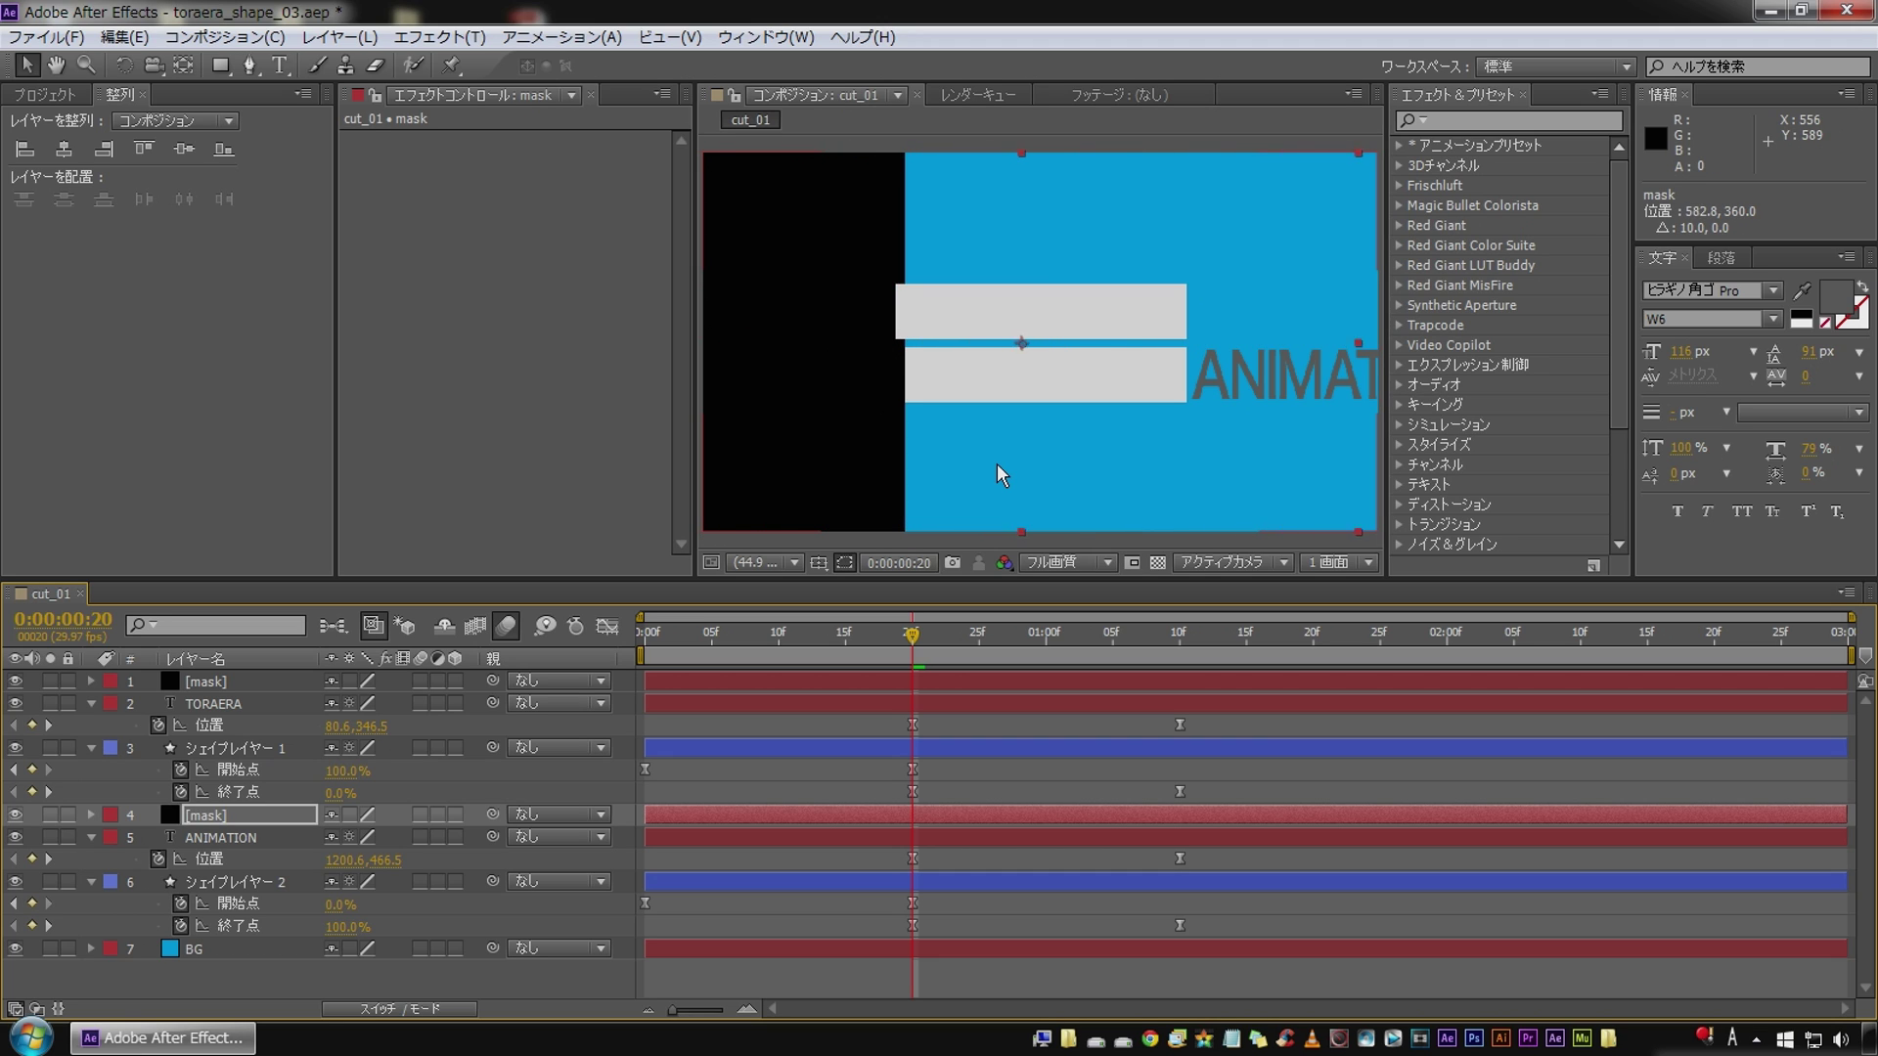
key(shift+Right)
key(shift+Right)
key(shift+Right)
key(shift+Right)
key(Right)
key(Right)
key(Right)
key(Right)
key(Right)
key(Right)
key(Right)
key(Right)
key(Left)
key(Left)
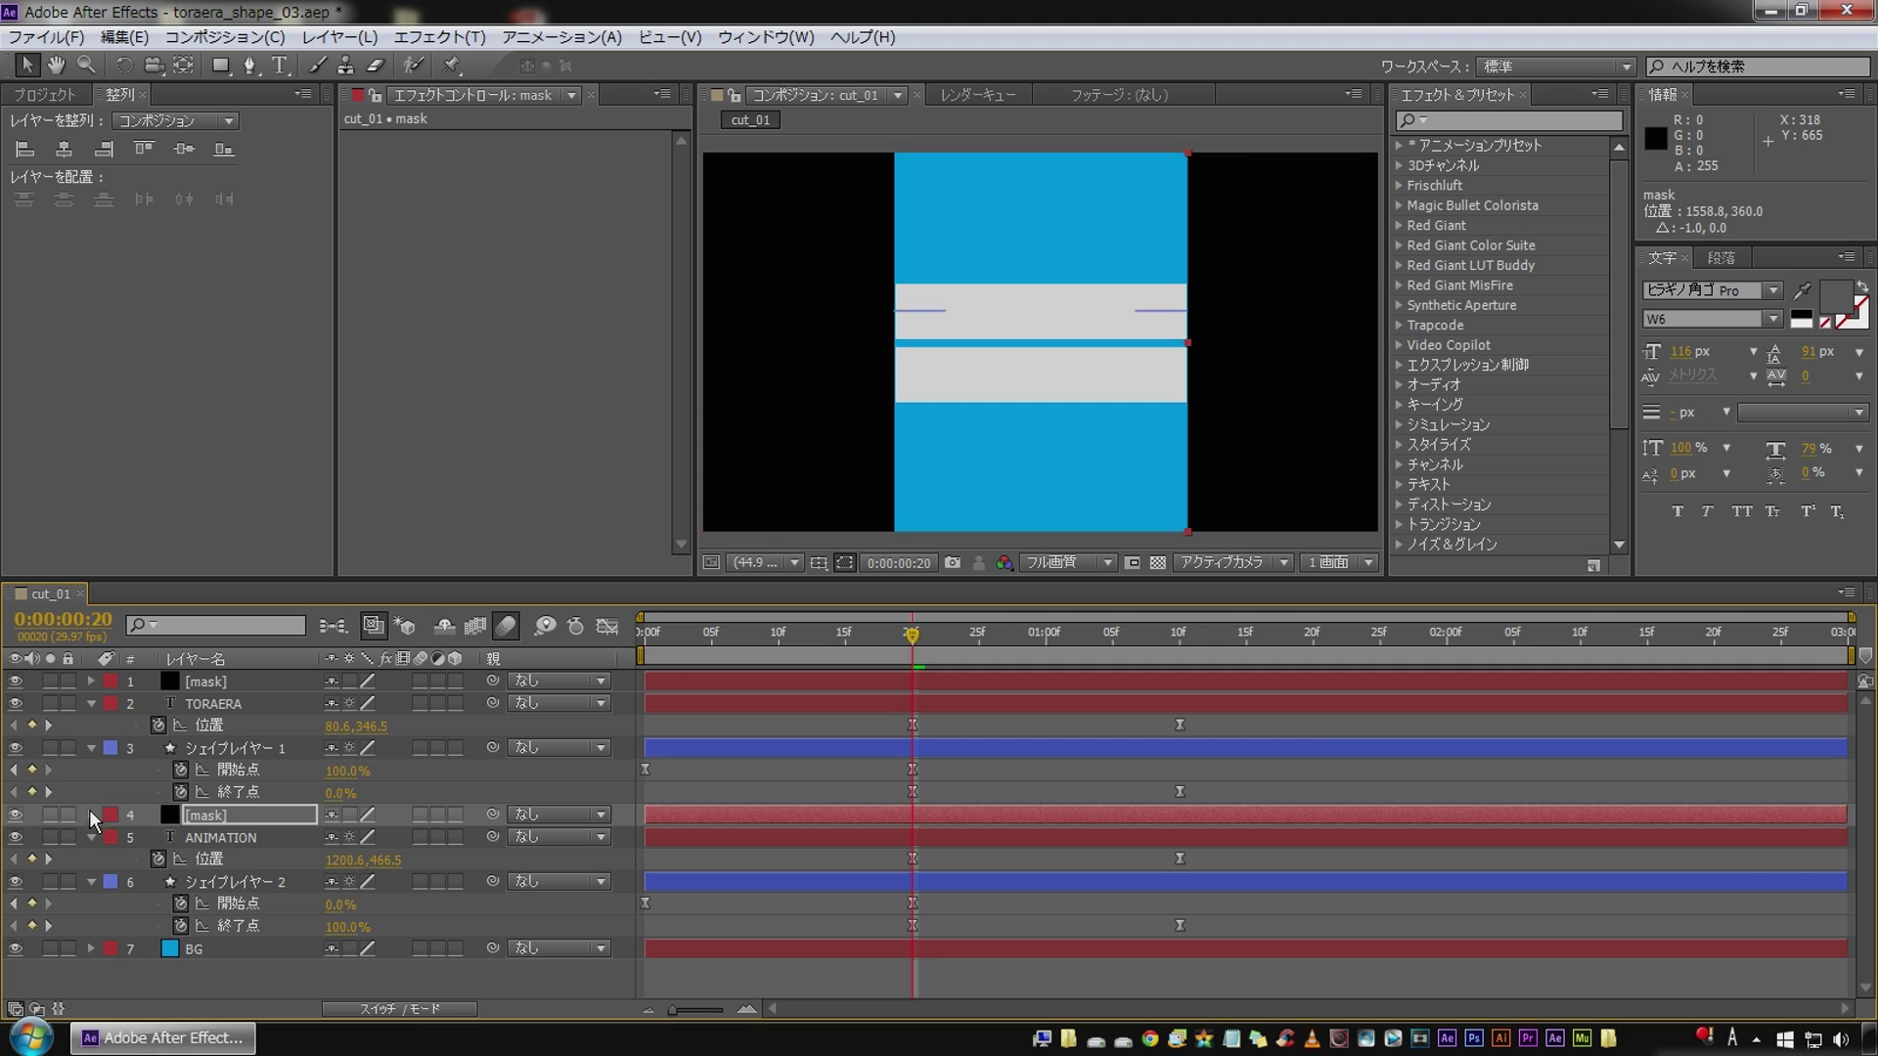
click(243, 986)
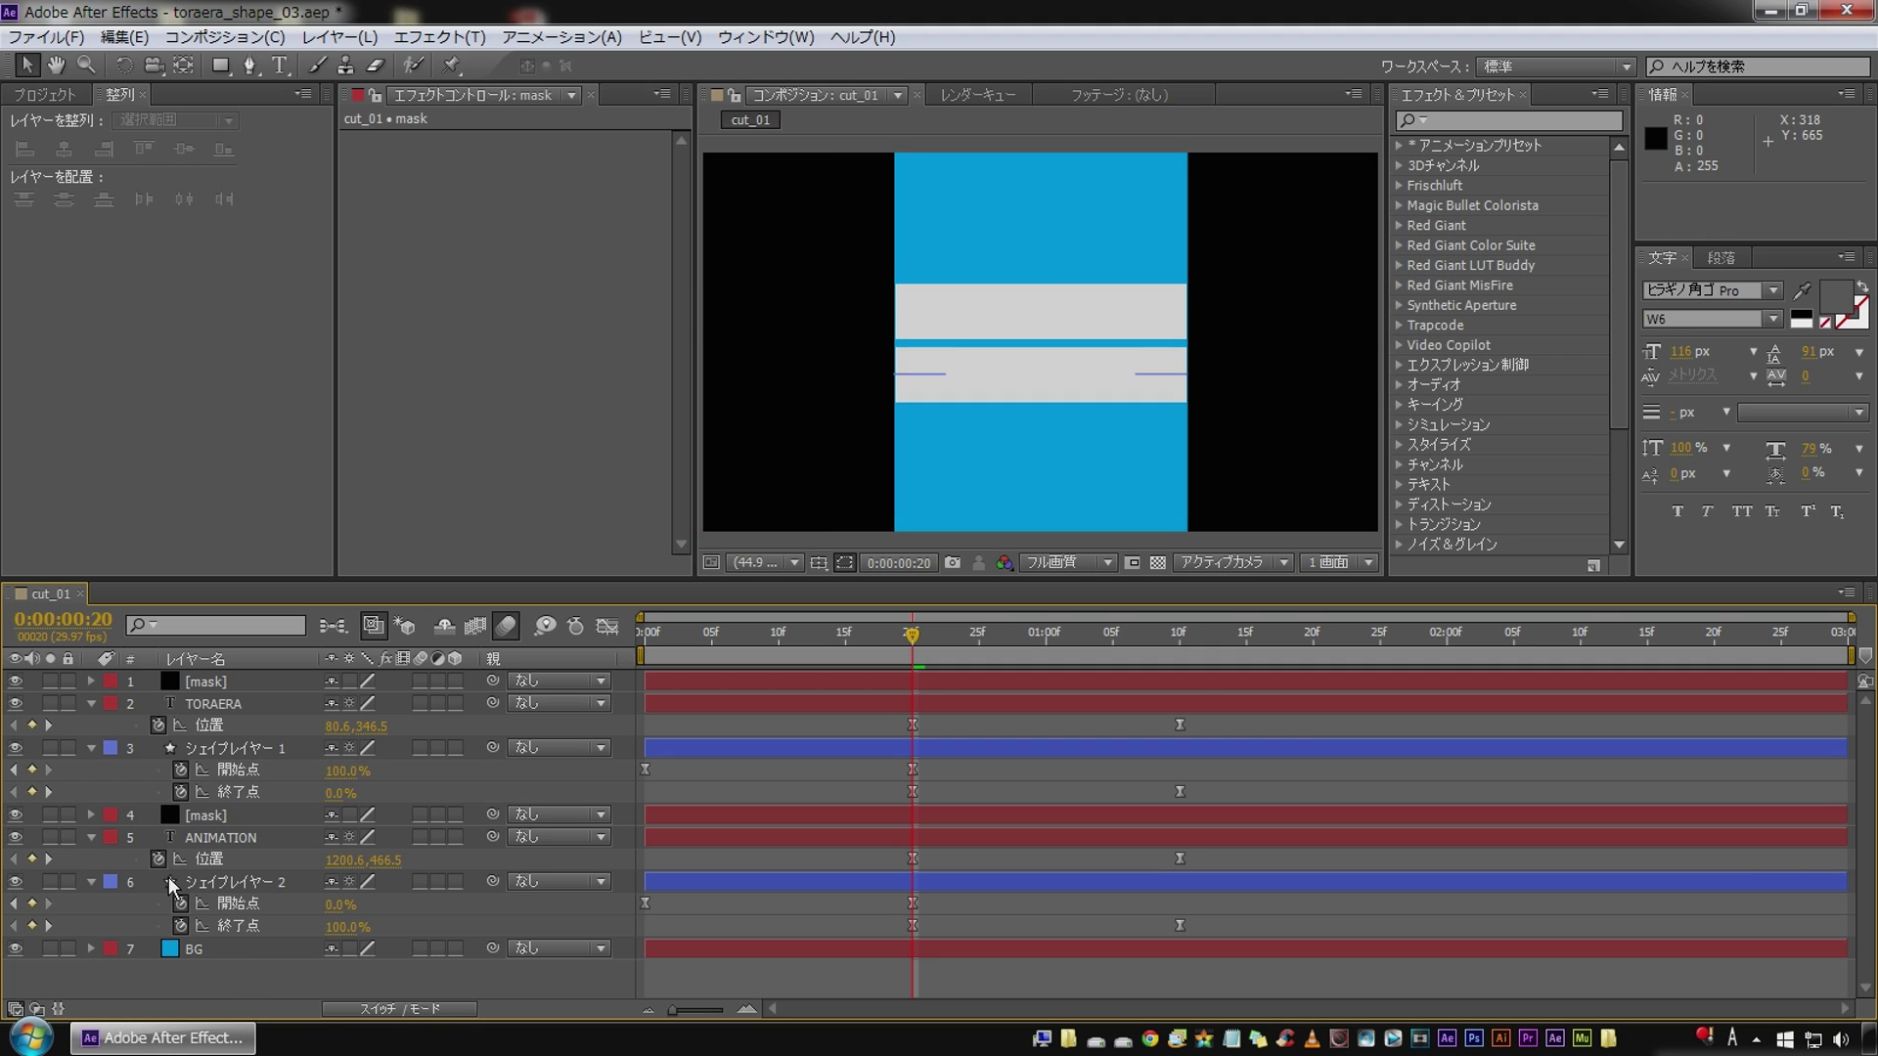
Step: Show the Modes column and set TORAERA's track matte to Alpha Inverted Matte
click(209, 706)
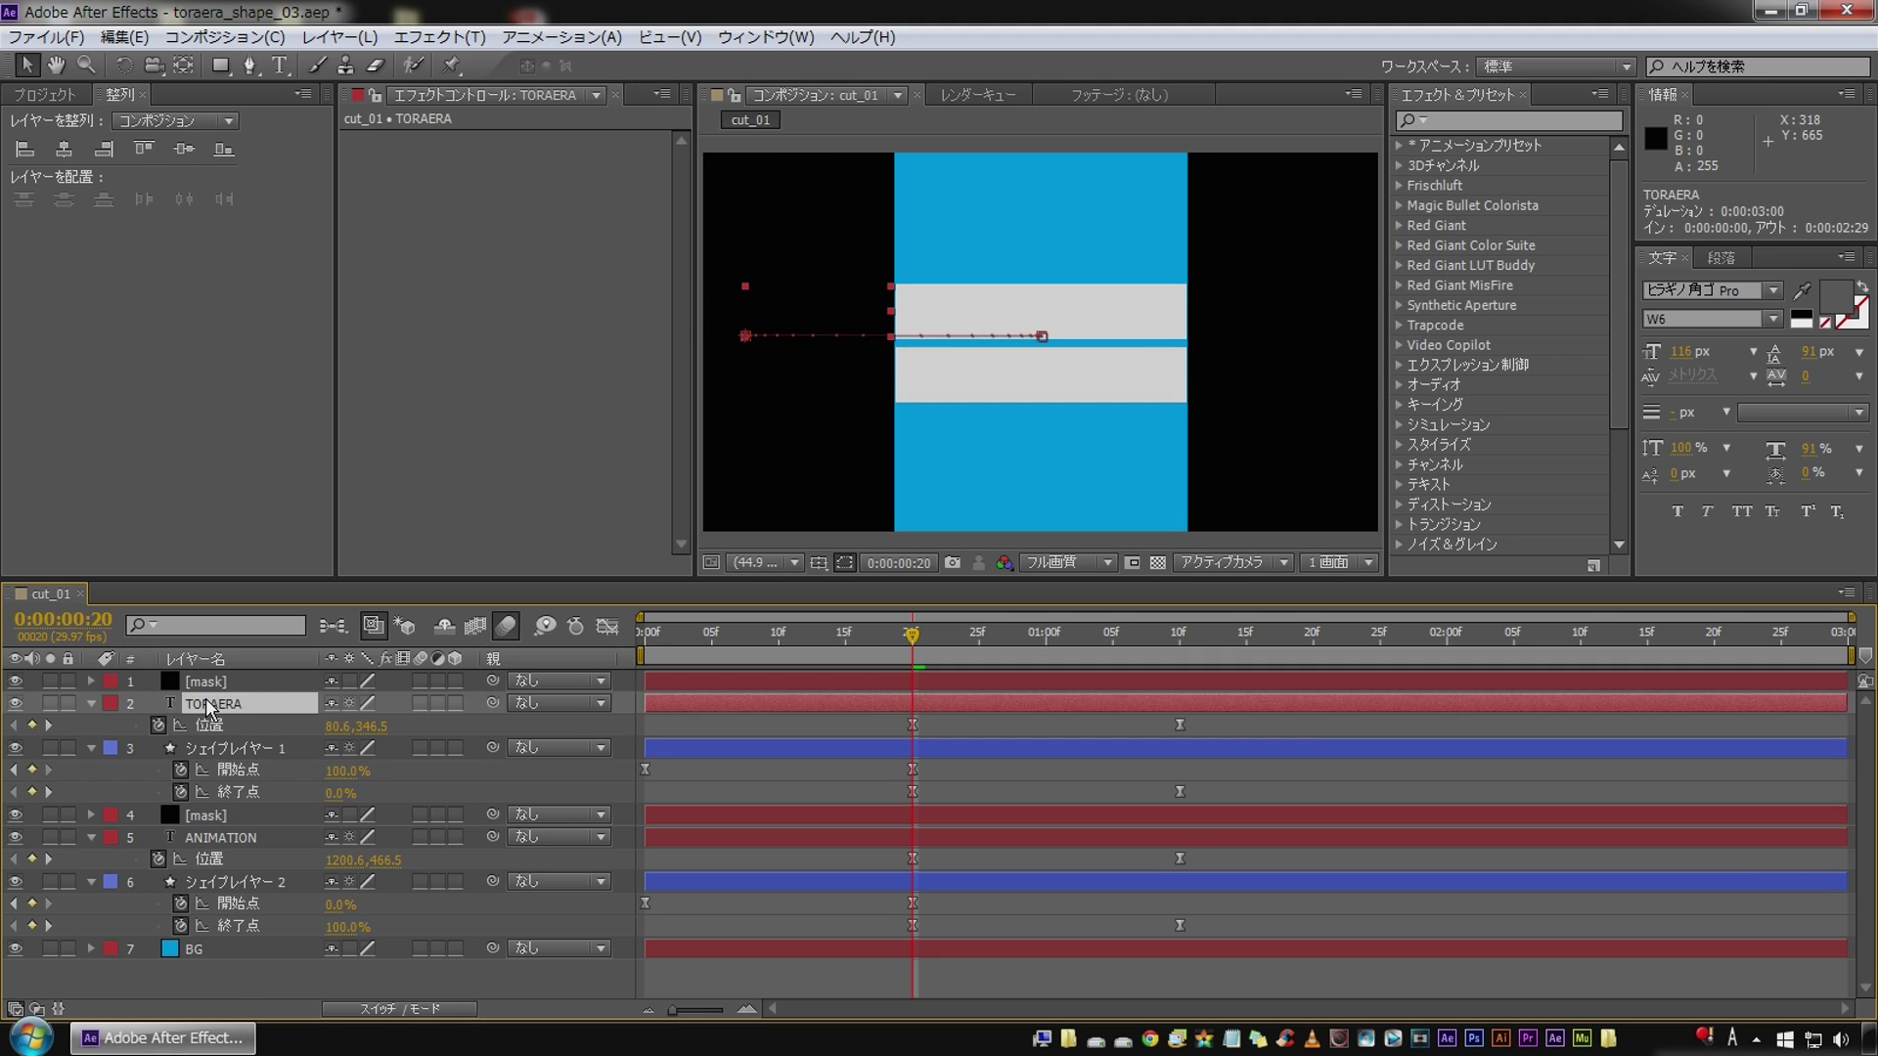
click(208, 683)
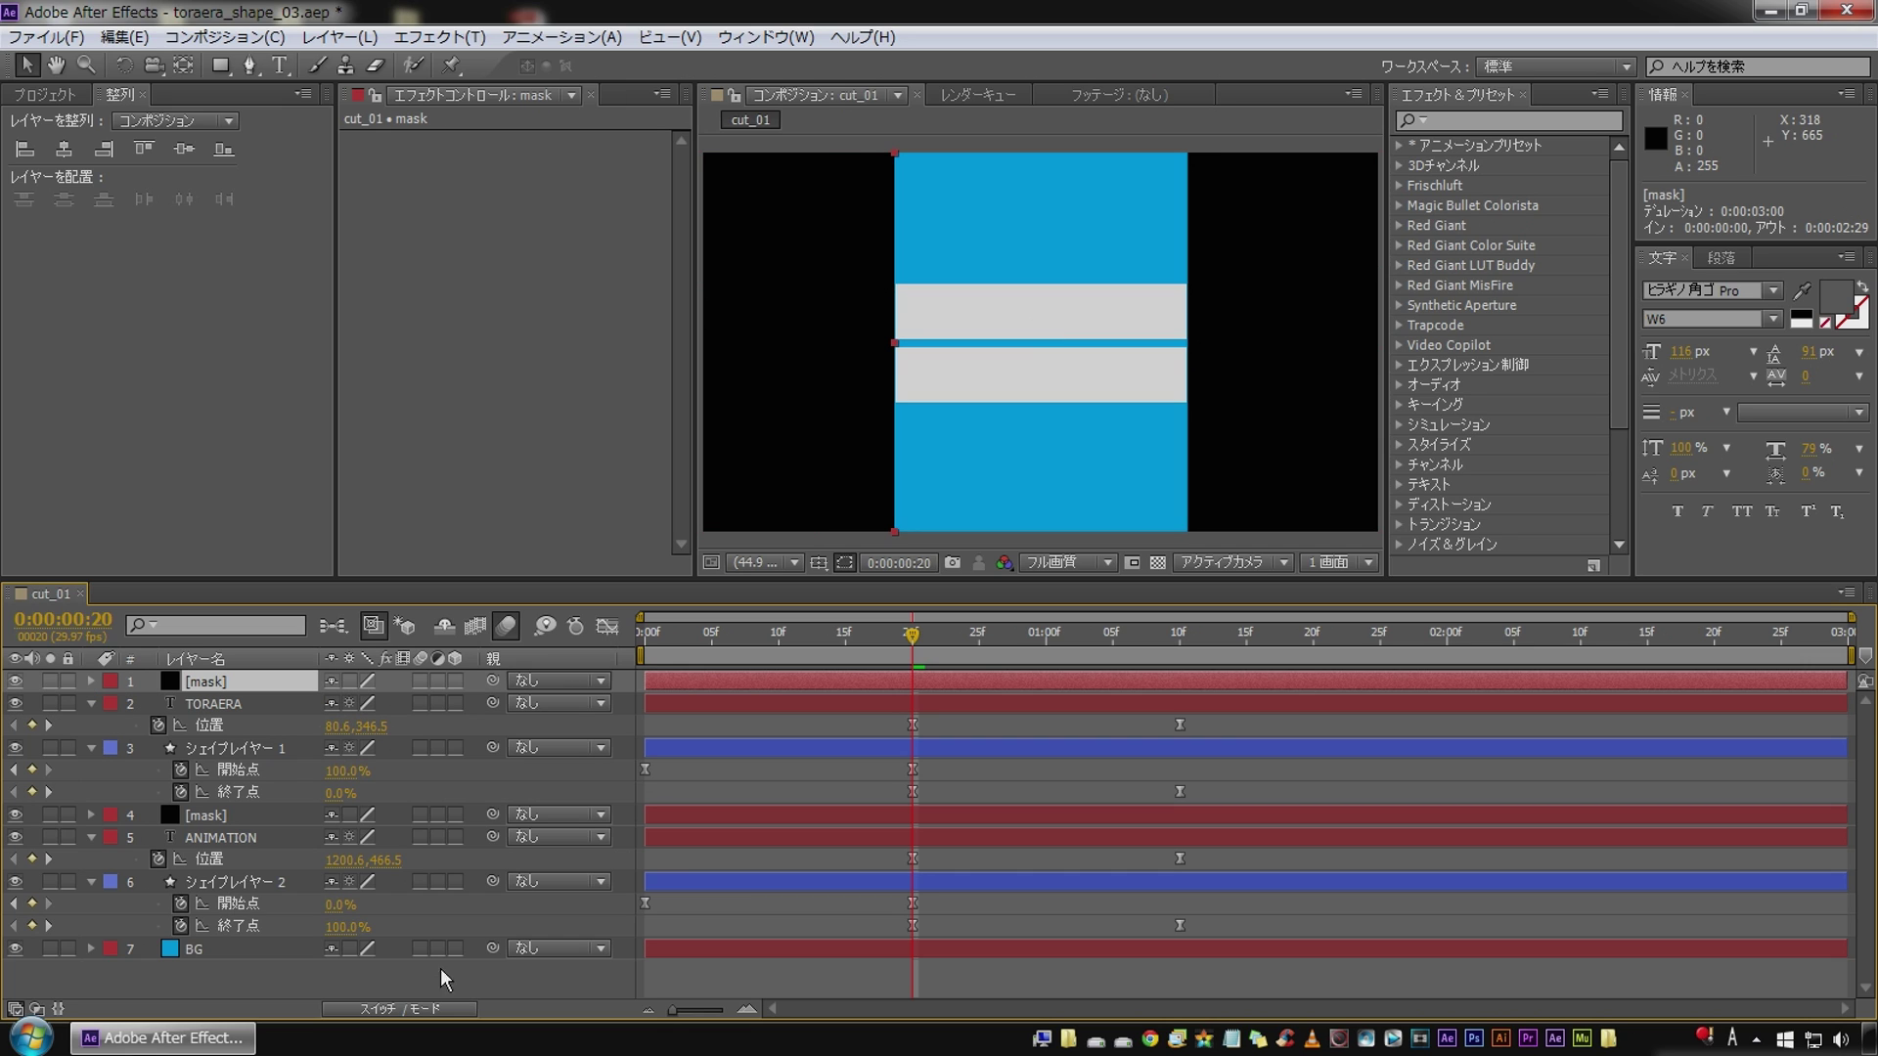
click(372, 1009)
click(202, 706)
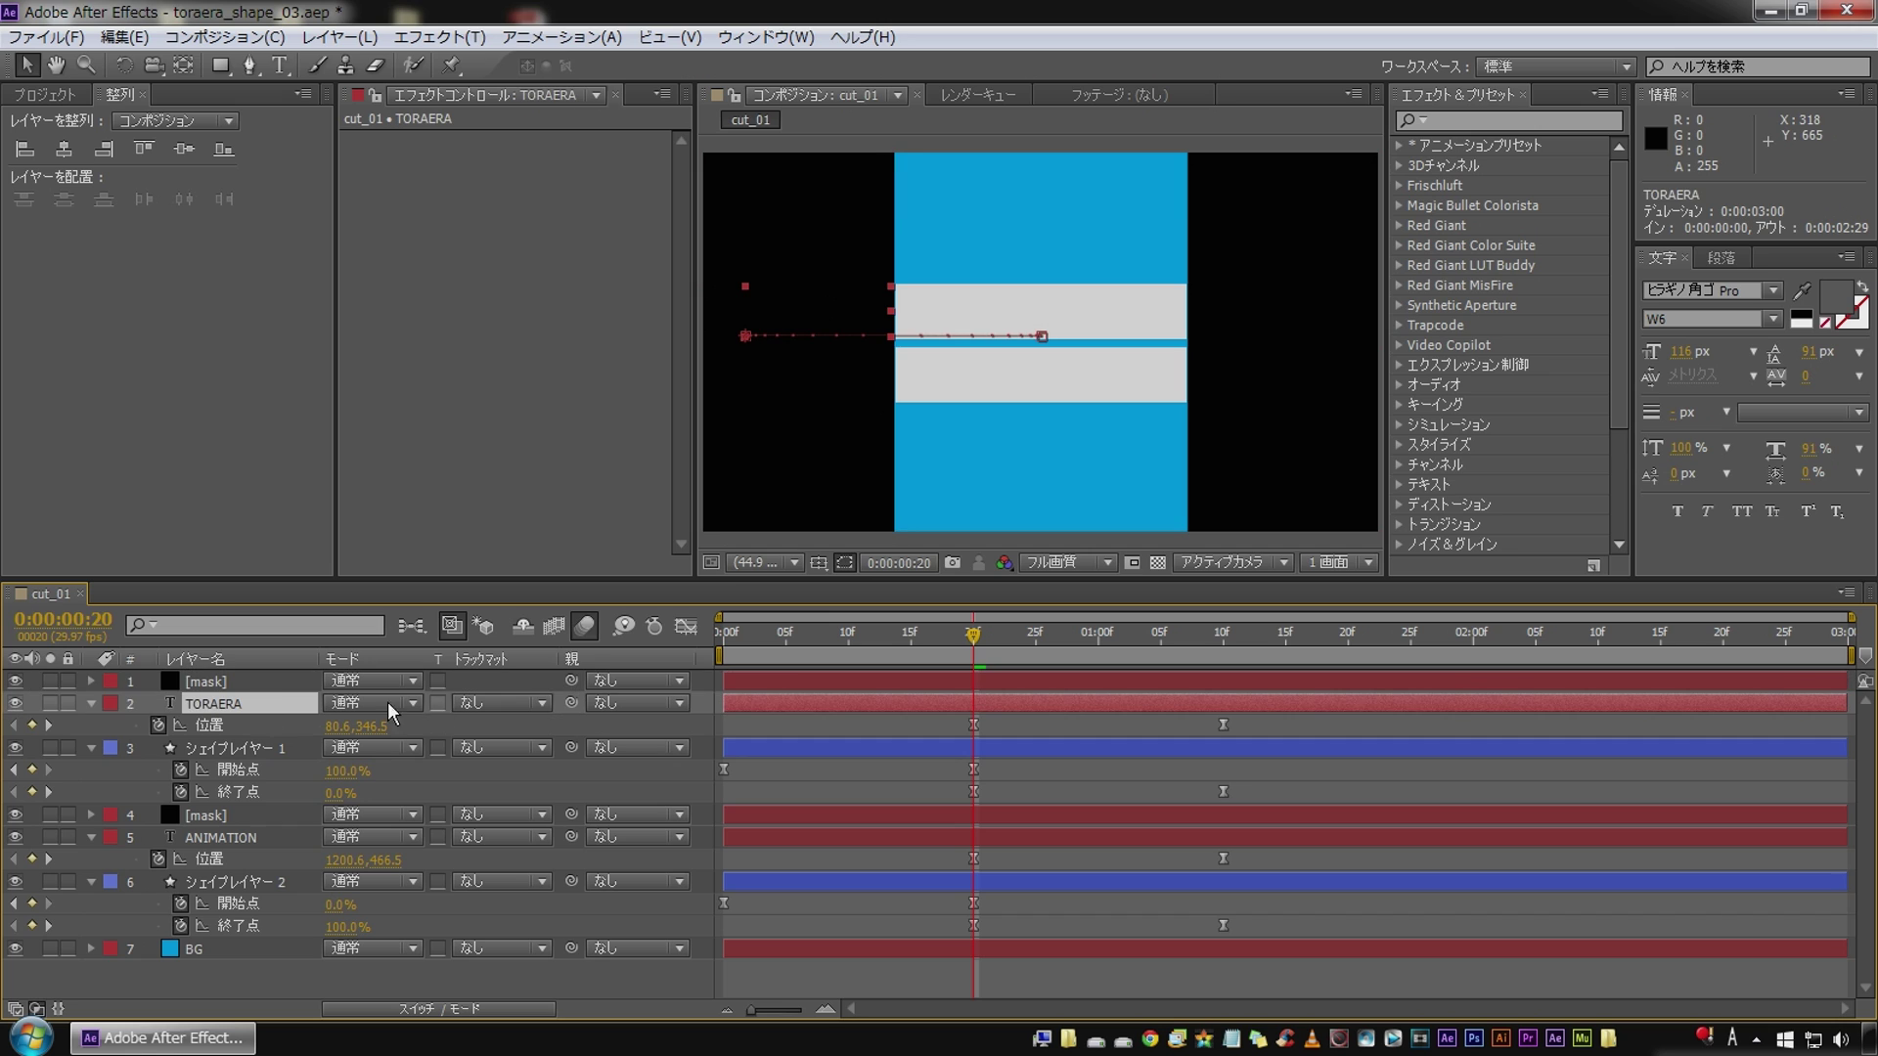
click(507, 702)
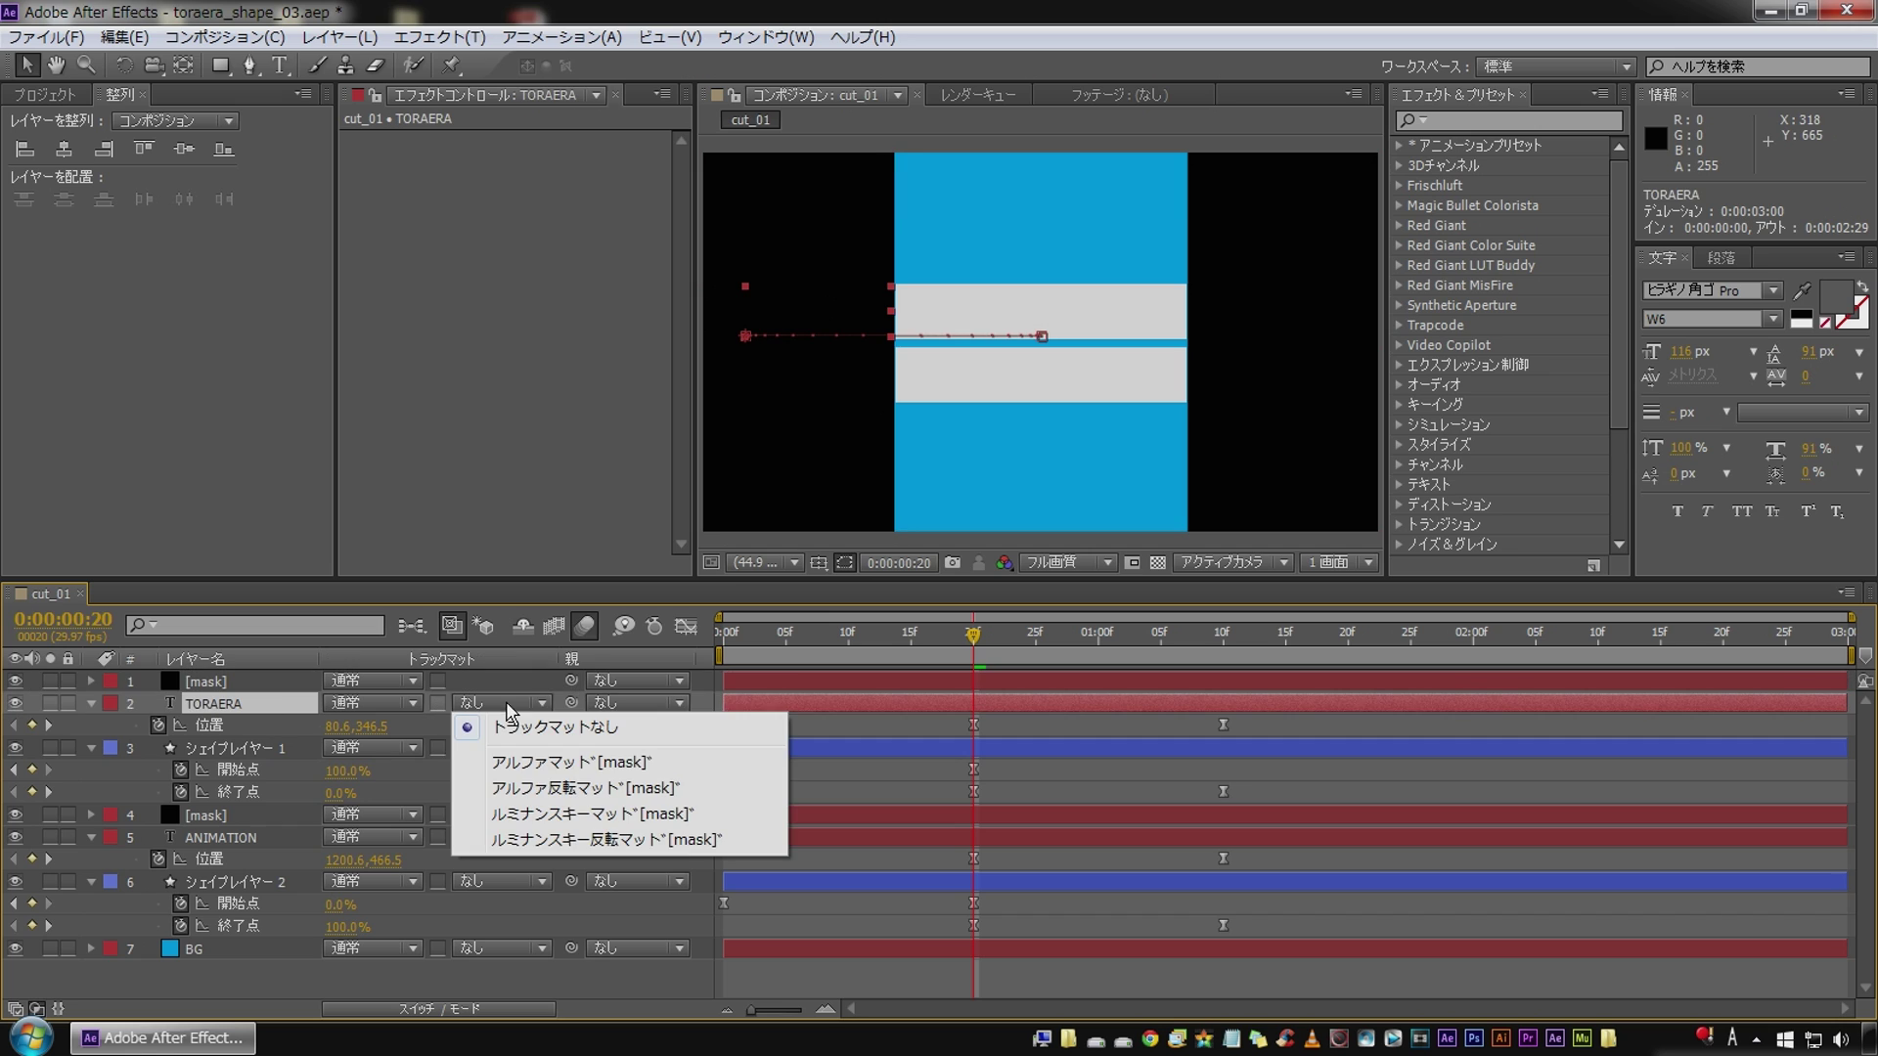
click(566, 790)
Step: Set ANIMATION's track matte to Alpha Inverted Matte and preview from the start
click(215, 839)
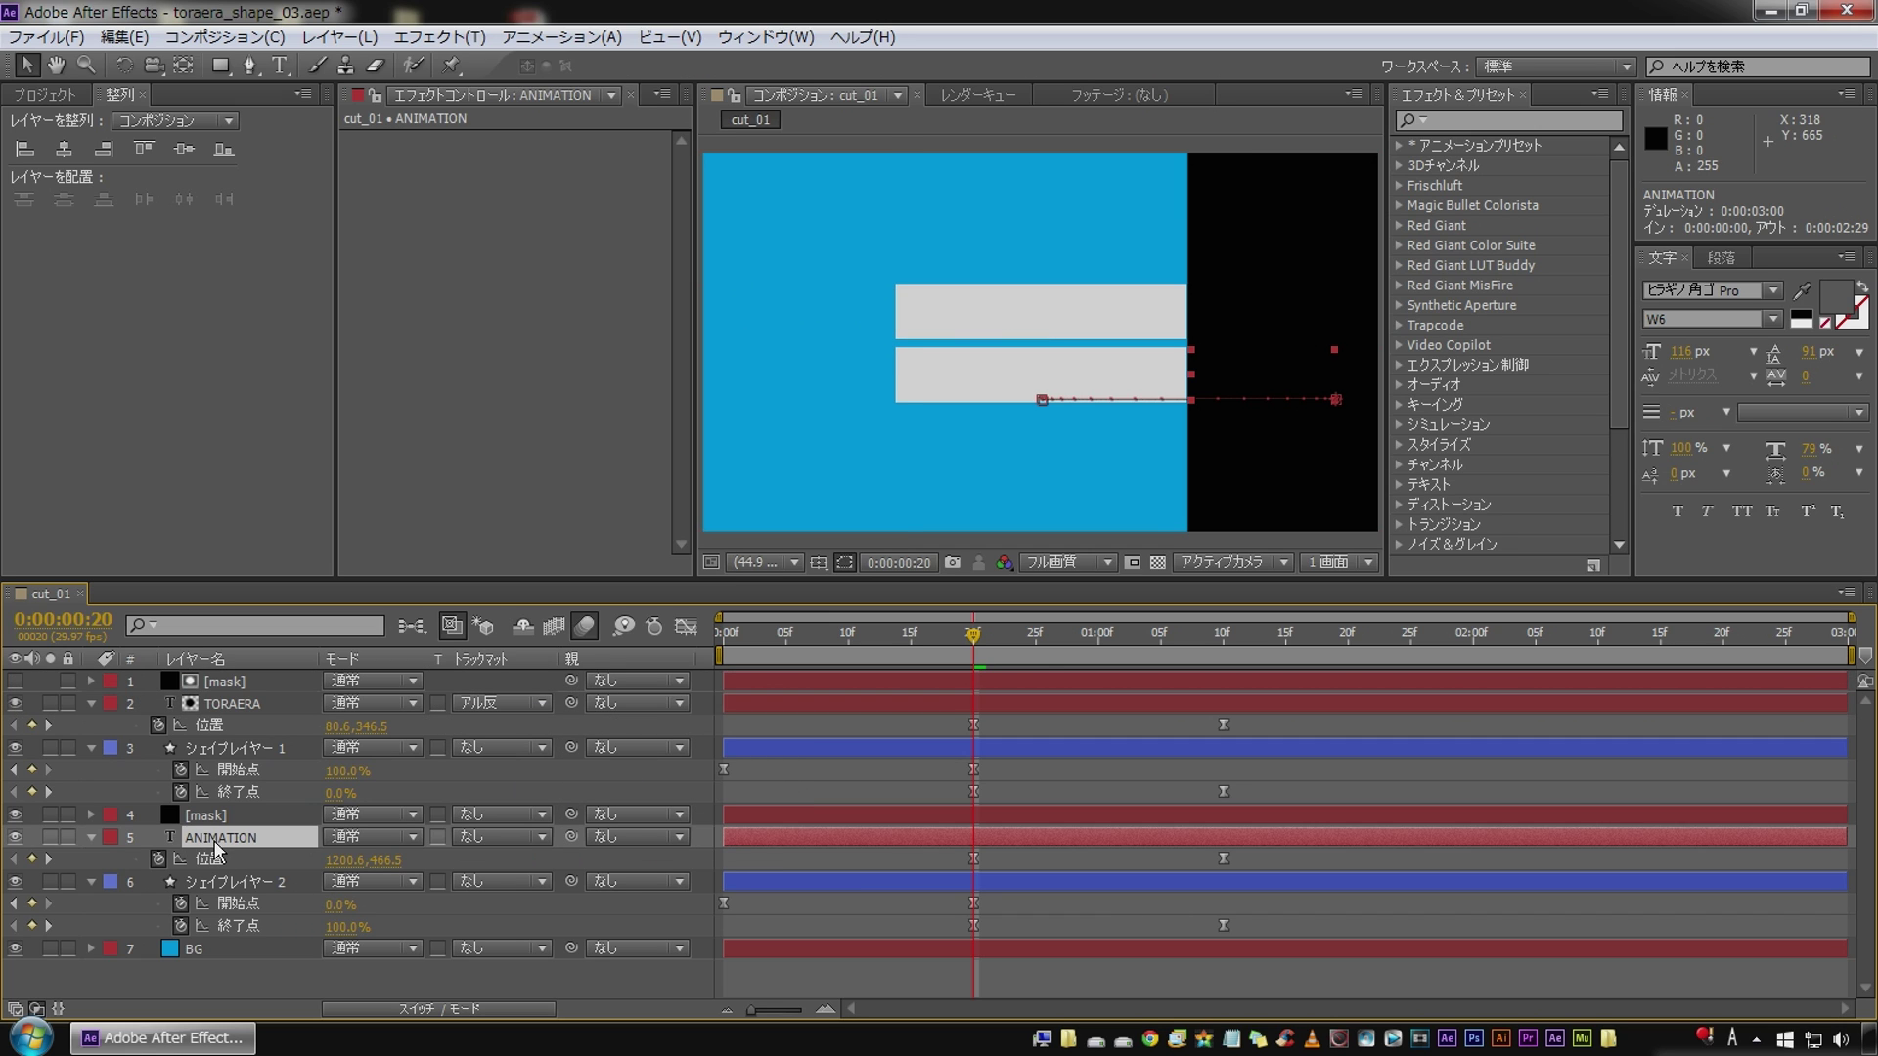
click(489, 838)
click(540, 925)
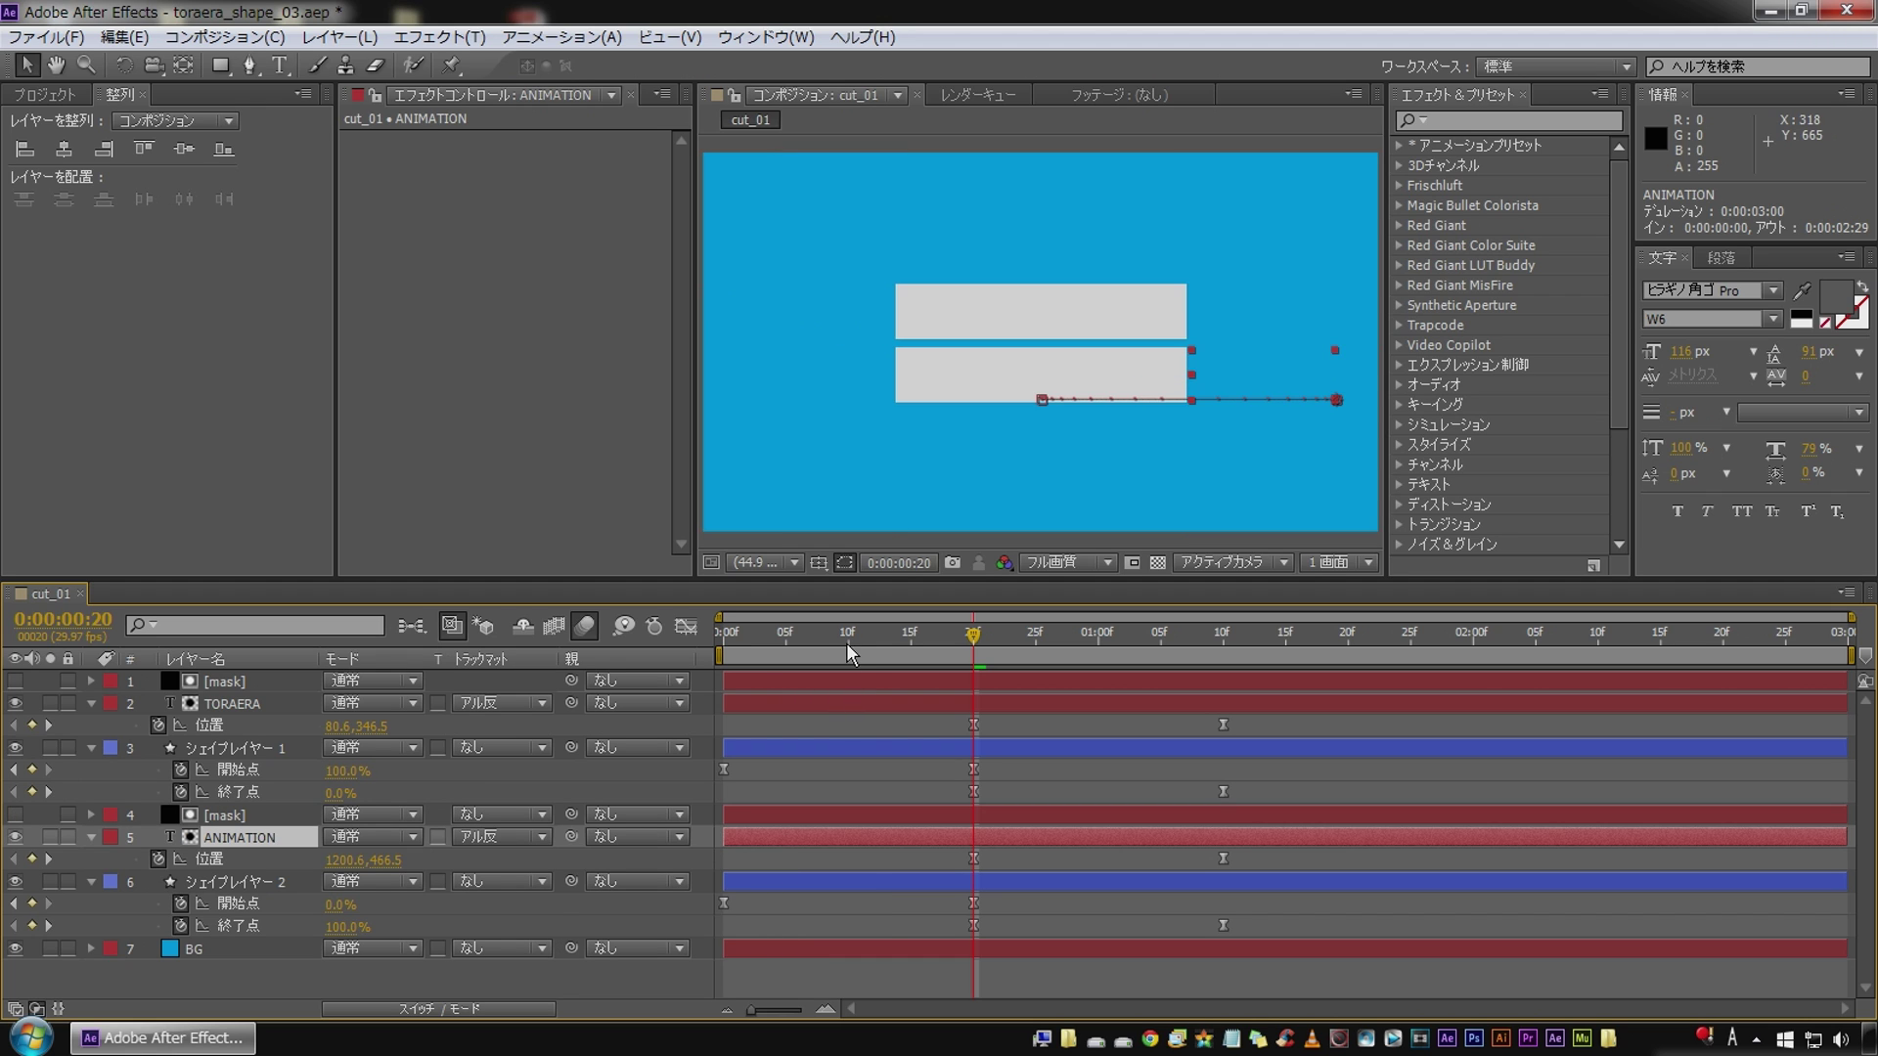
key(Home)
click(358, 965)
key(space)
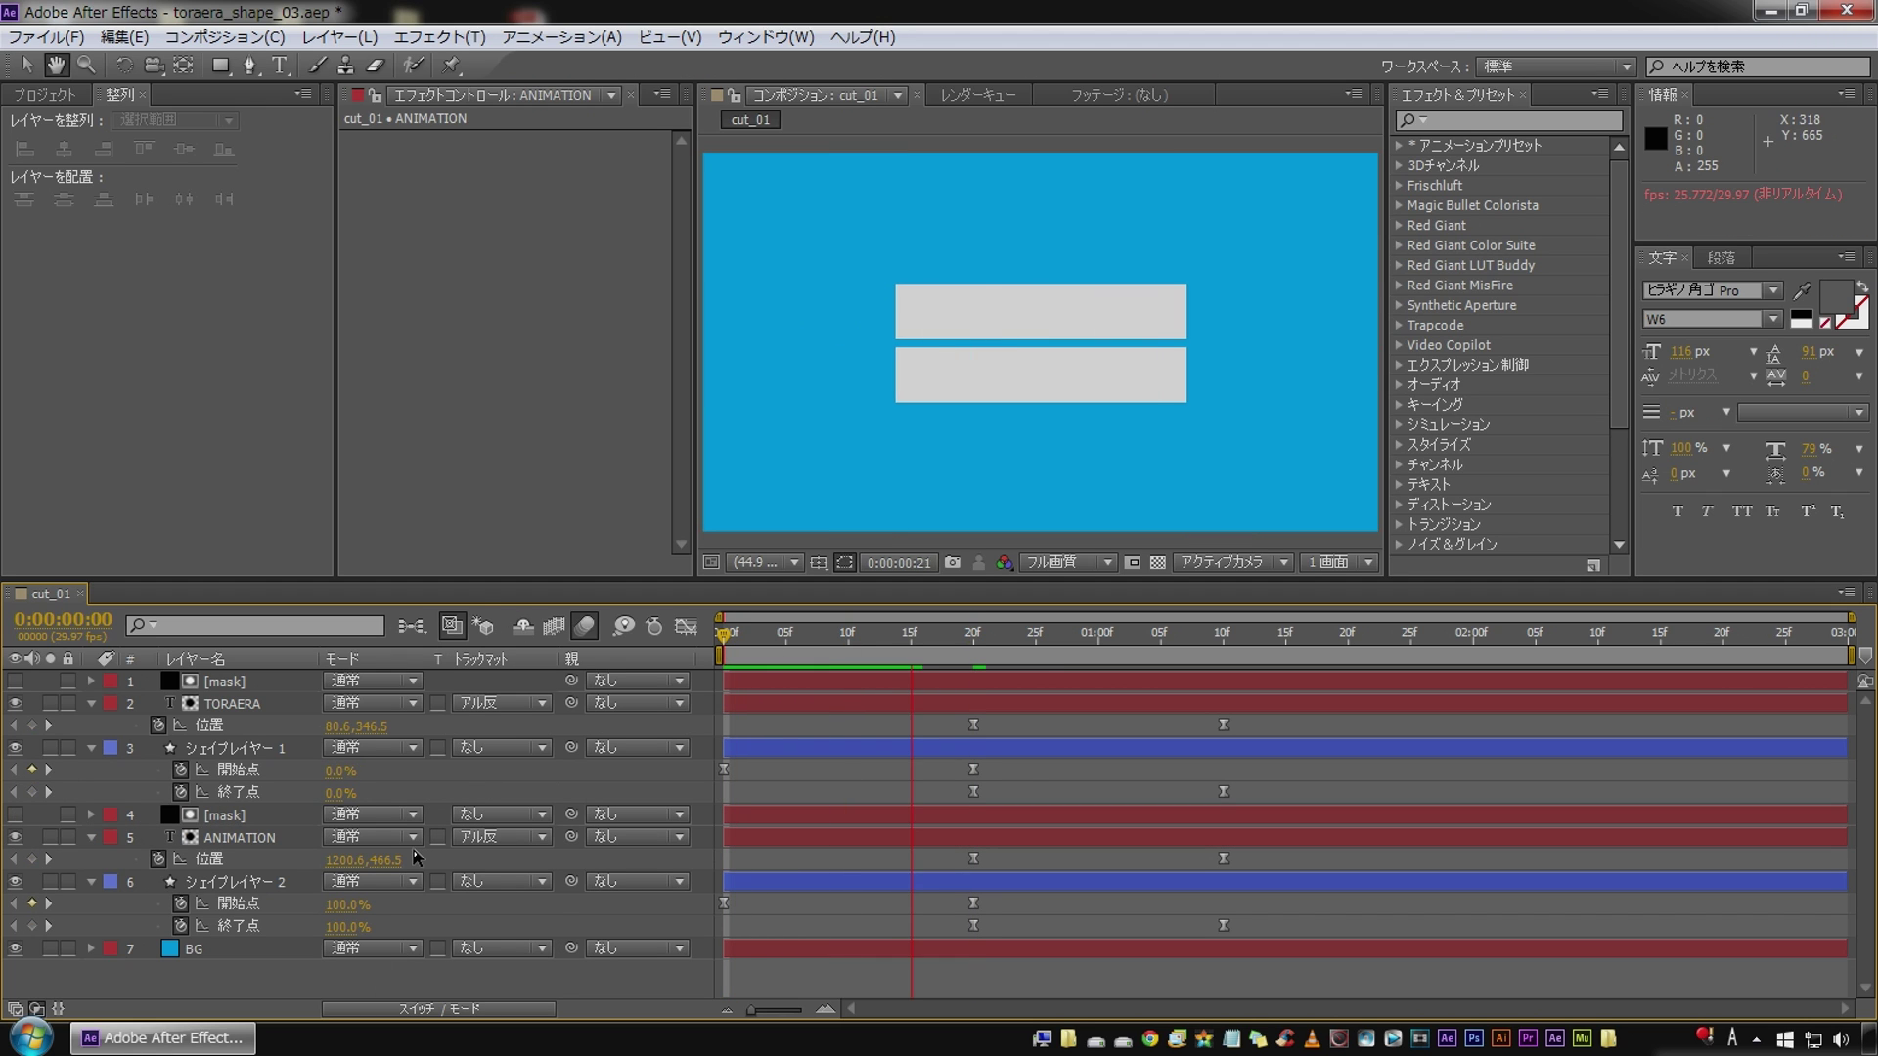